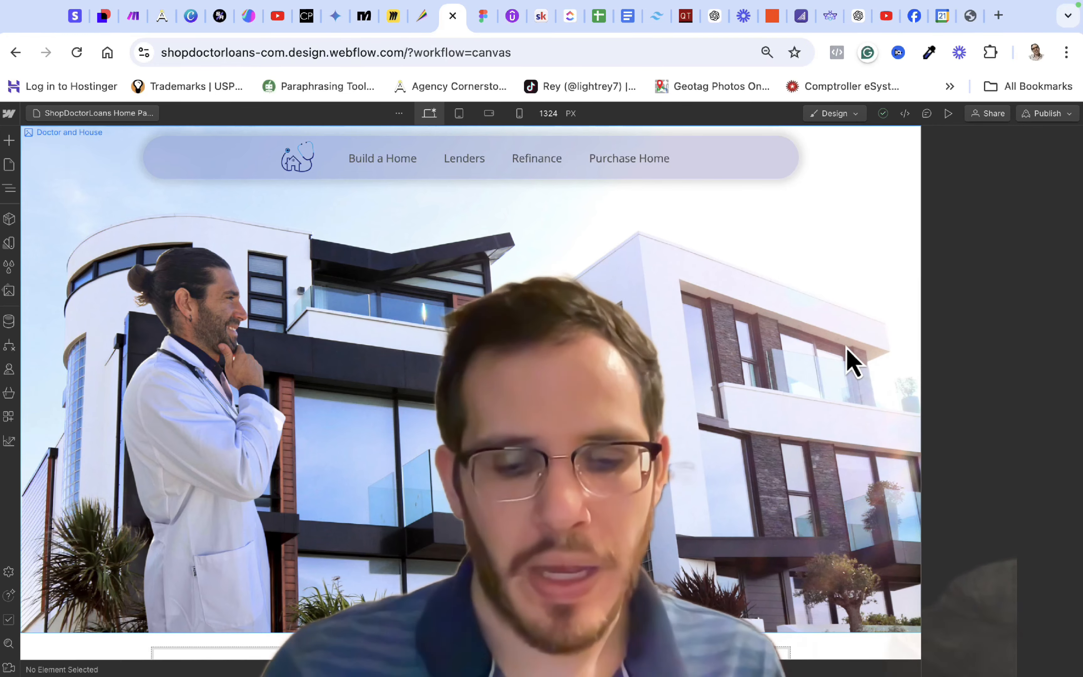
pyautogui.hscroll(-5, 696, 363)
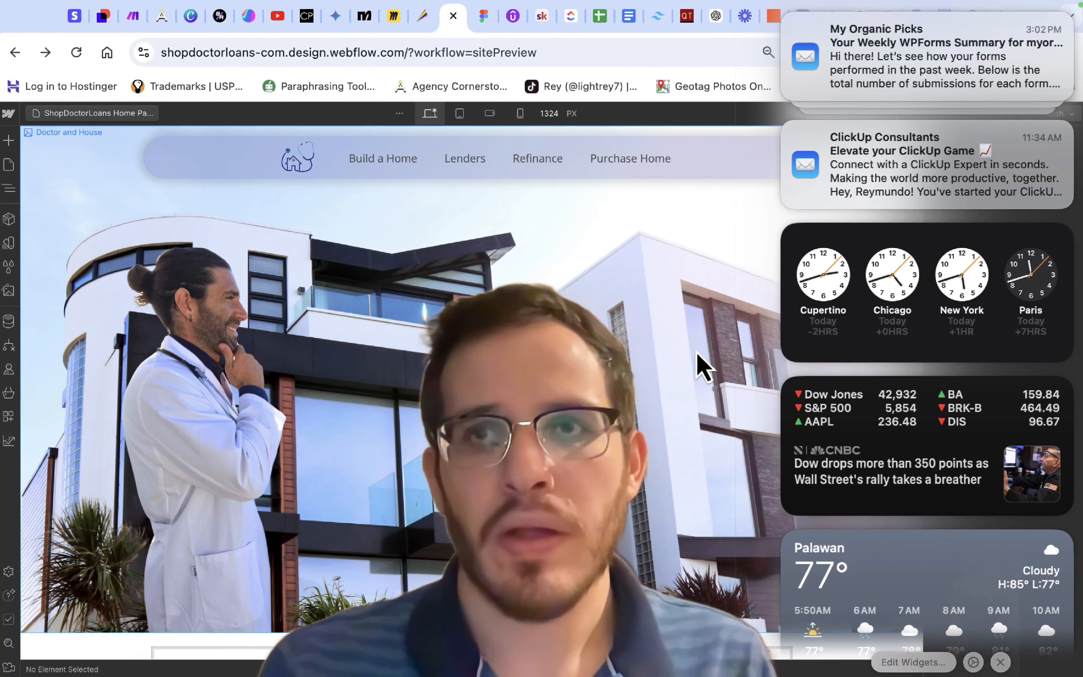
pyautogui.click(710, 321)
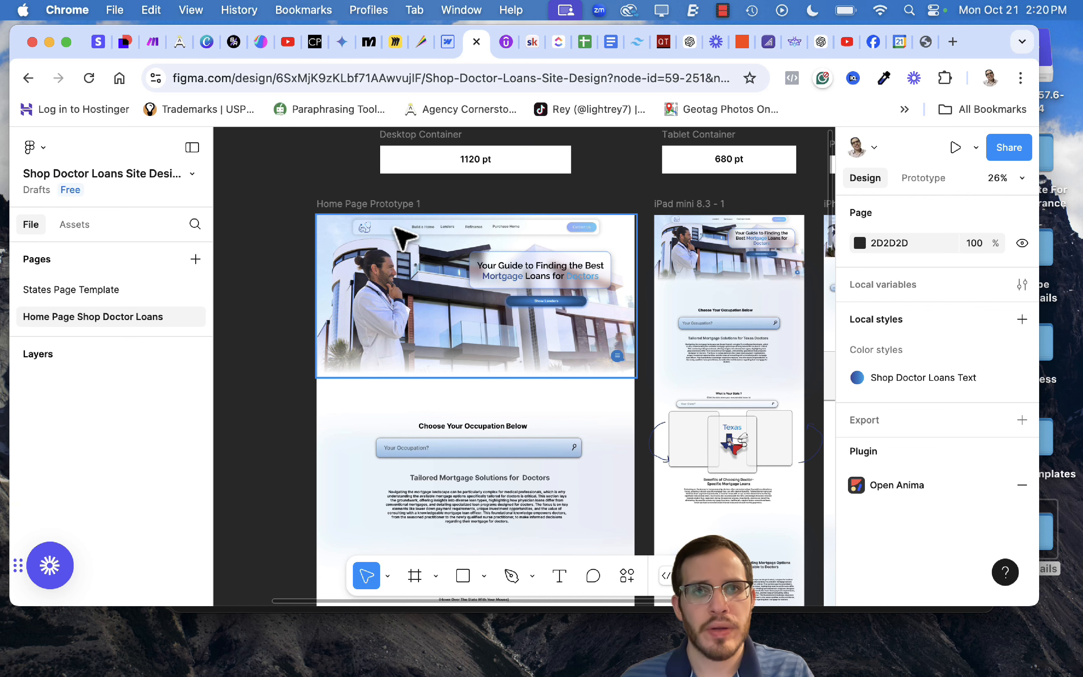
# Examine the desktop home page prototype's navigation bar, including its menu links and Contact Us button, and the hero heading below it.
pyautogui.scroll(5, 404, 237)
pyautogui.scroll(2, 405, 237)
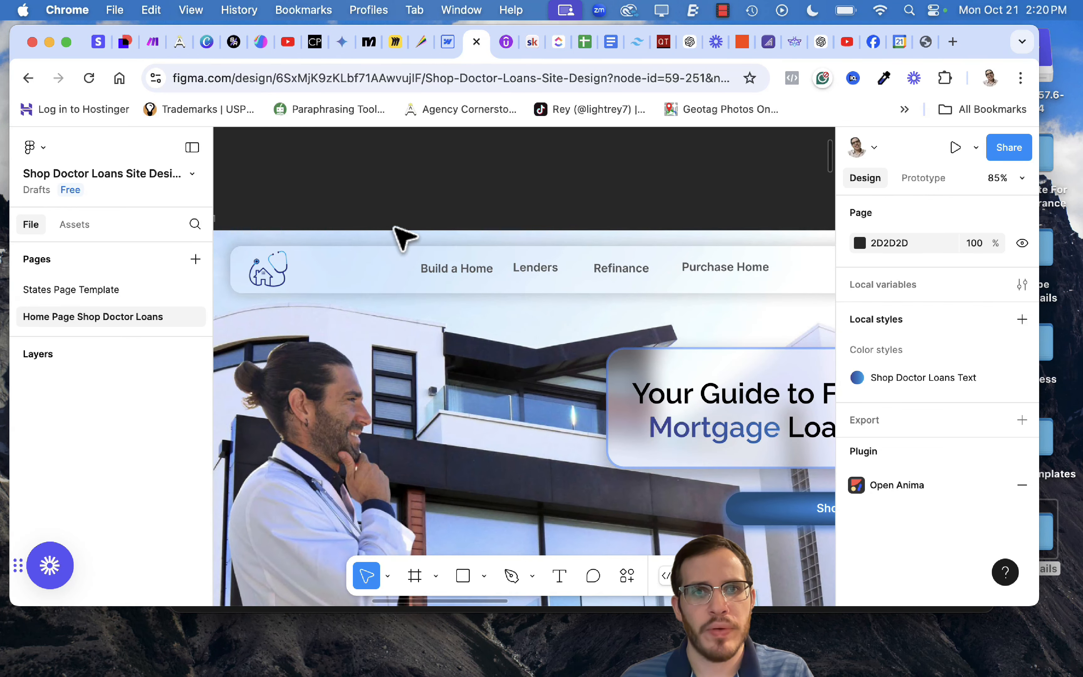
pyautogui.hscroll(3, 401, 277)
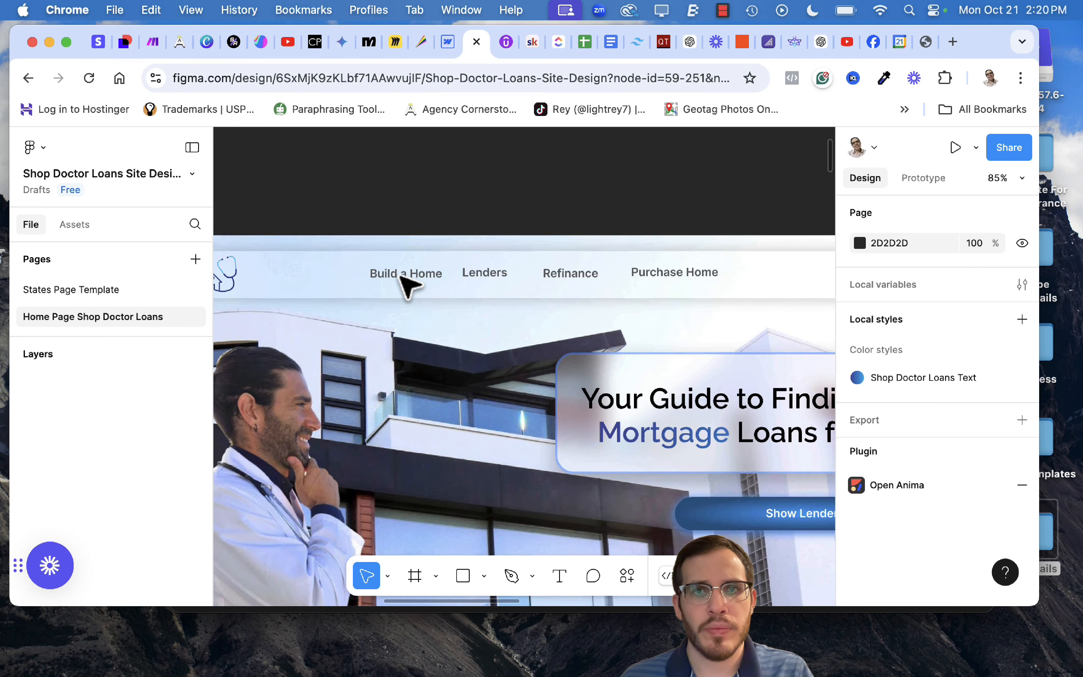
pyautogui.hscroll(5, 407, 284)
pyautogui.scroll(1, 407, 284)
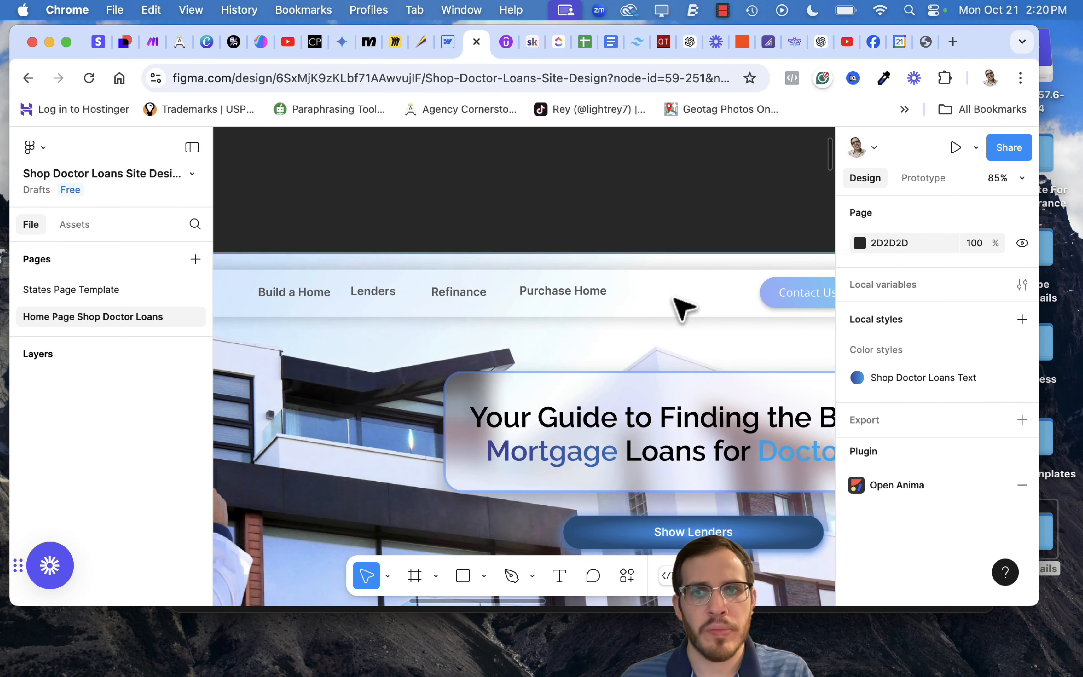
pyautogui.click(675, 300)
pyautogui.hscroll(5, 700, 309)
pyautogui.scroll(-1, 700, 309)
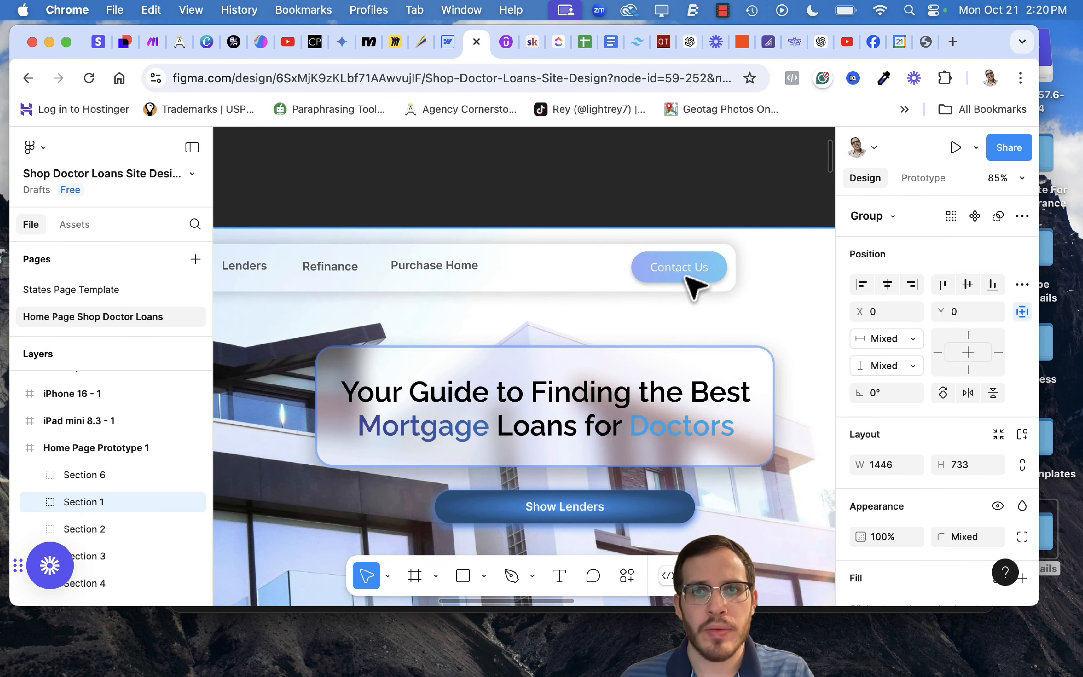
pyautogui.hscroll(-7, 690, 282)
pyautogui.scroll(2, 690, 282)
pyautogui.hscroll(-1, 685, 278)
pyautogui.scroll(-2, 685, 278)
pyautogui.hscroll(5, 691, 288)
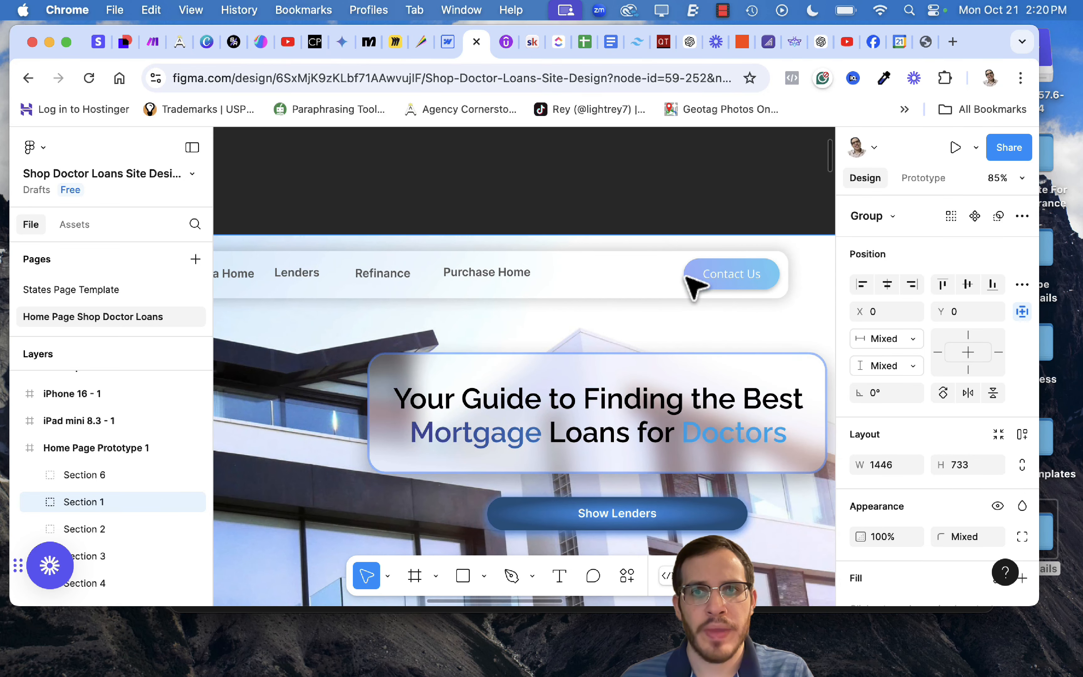
pyautogui.scroll(1, 701, 287)
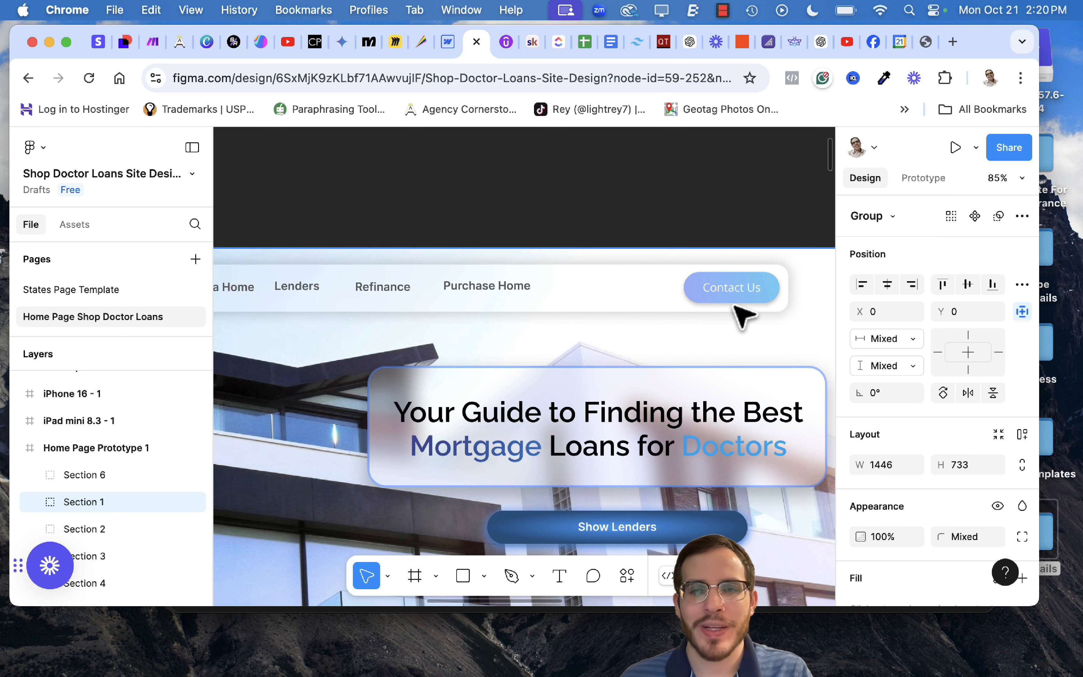
# Compare the desktop, tablet and phone container widths above the home page prototypes.
pyautogui.scroll(-3, 634, 332)
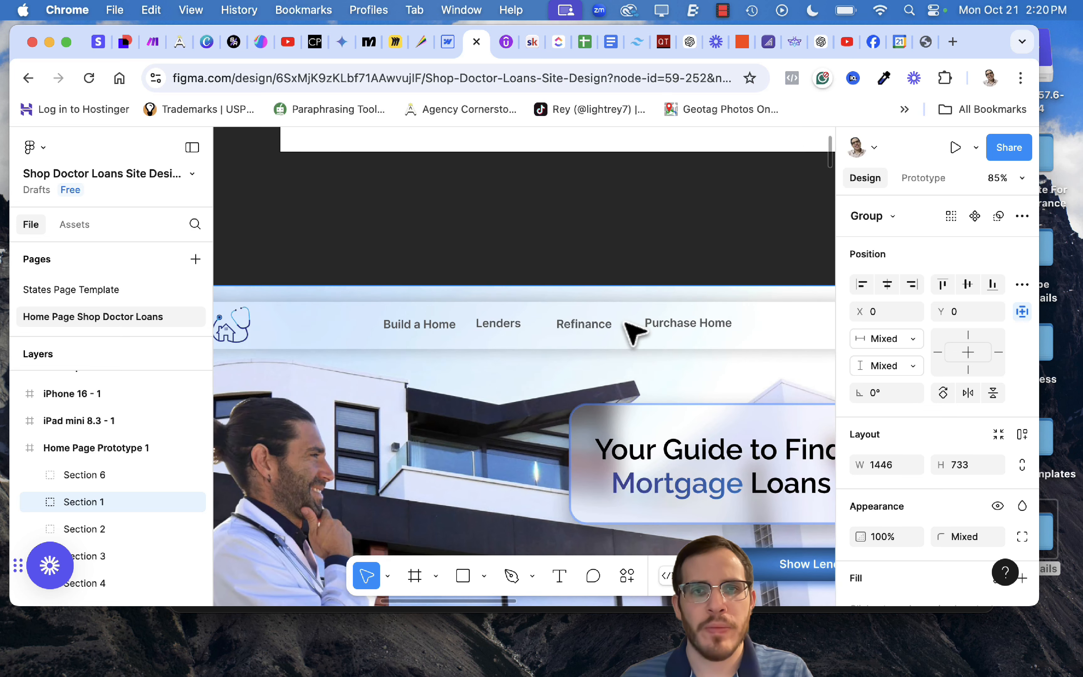
pyautogui.hscroll(-2, 626, 325)
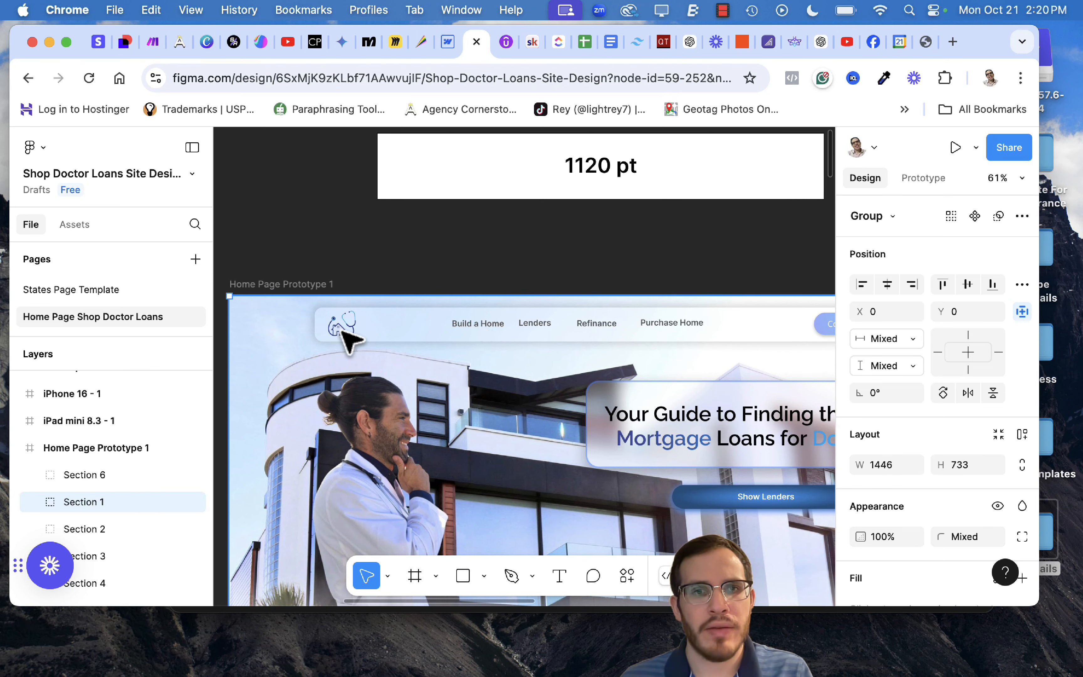
pyautogui.scroll(-5, 348, 339)
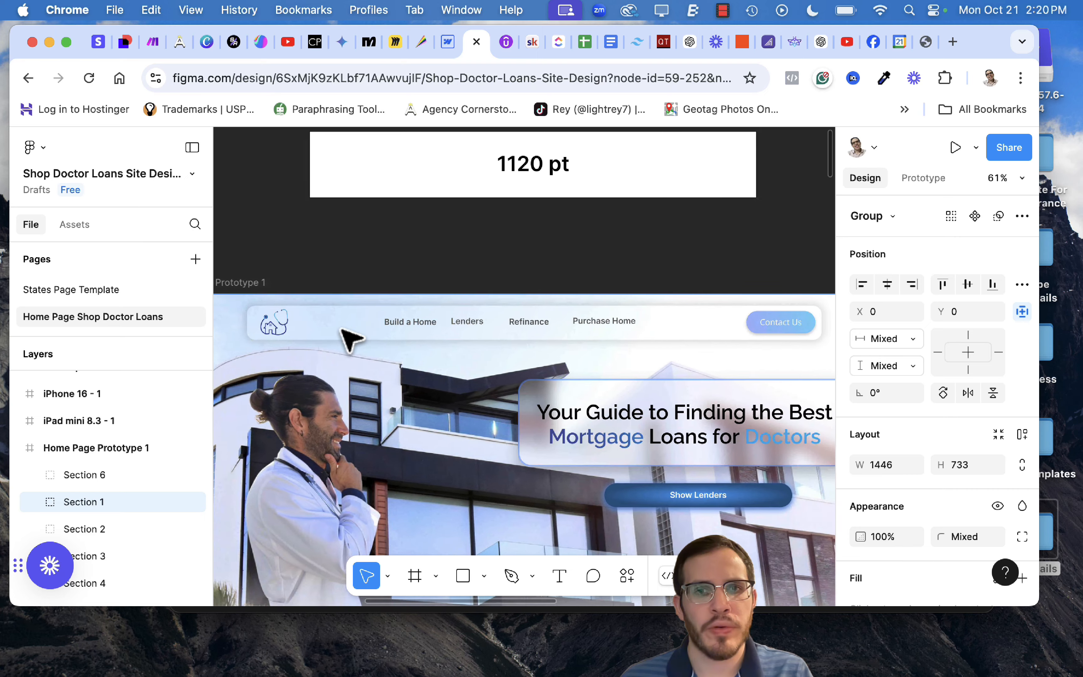
pyautogui.scroll(-1, 348, 340)
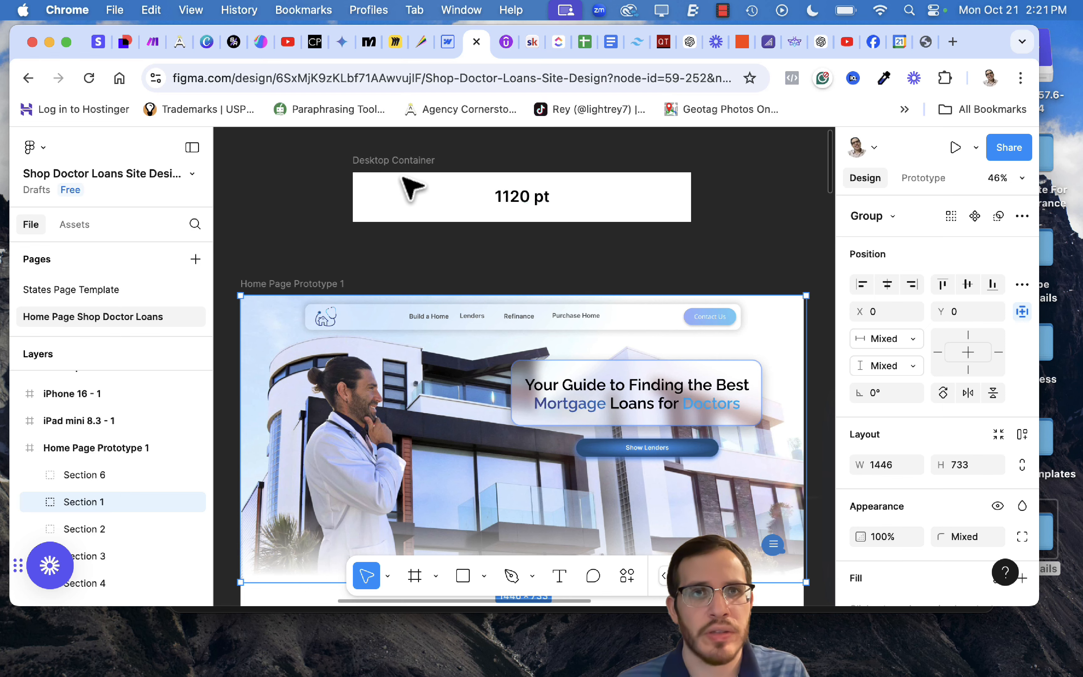
pyautogui.hscroll(15, 417, 155)
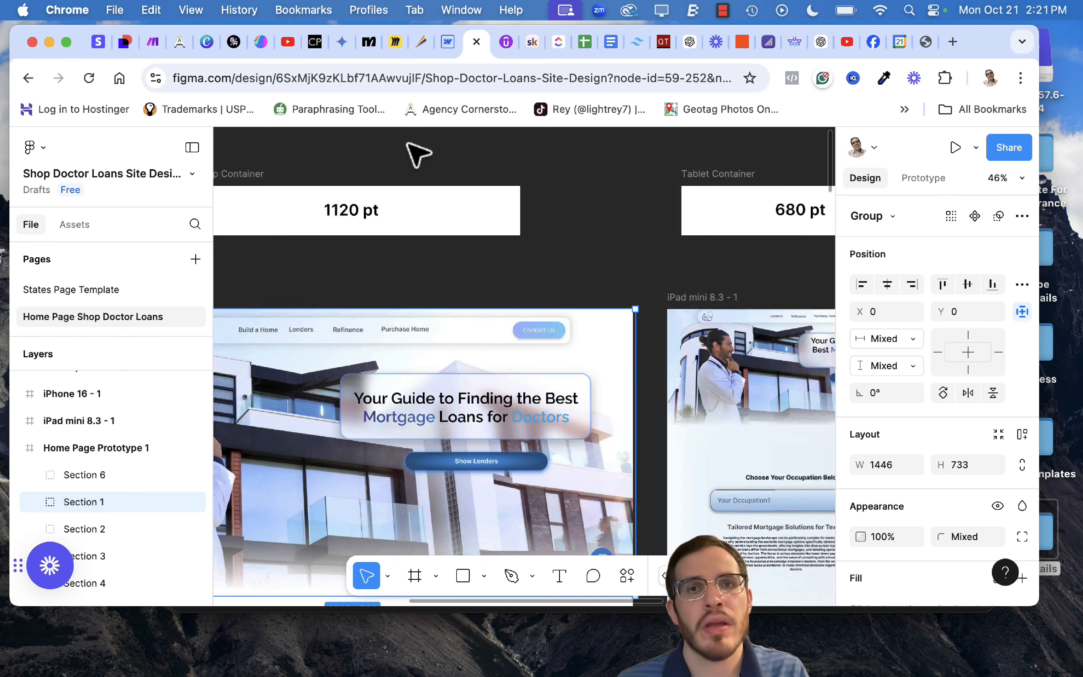
pyautogui.hscroll(3, 417, 154)
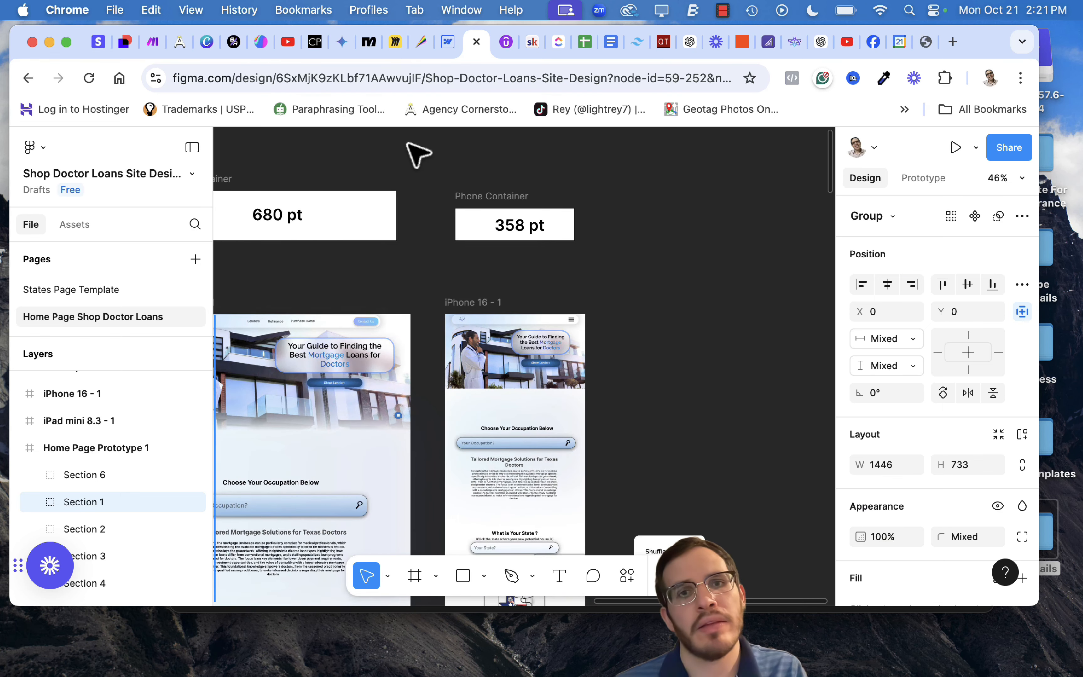
pyautogui.hscroll(-12, 476, 210)
pyautogui.hscroll(-10, 476, 210)
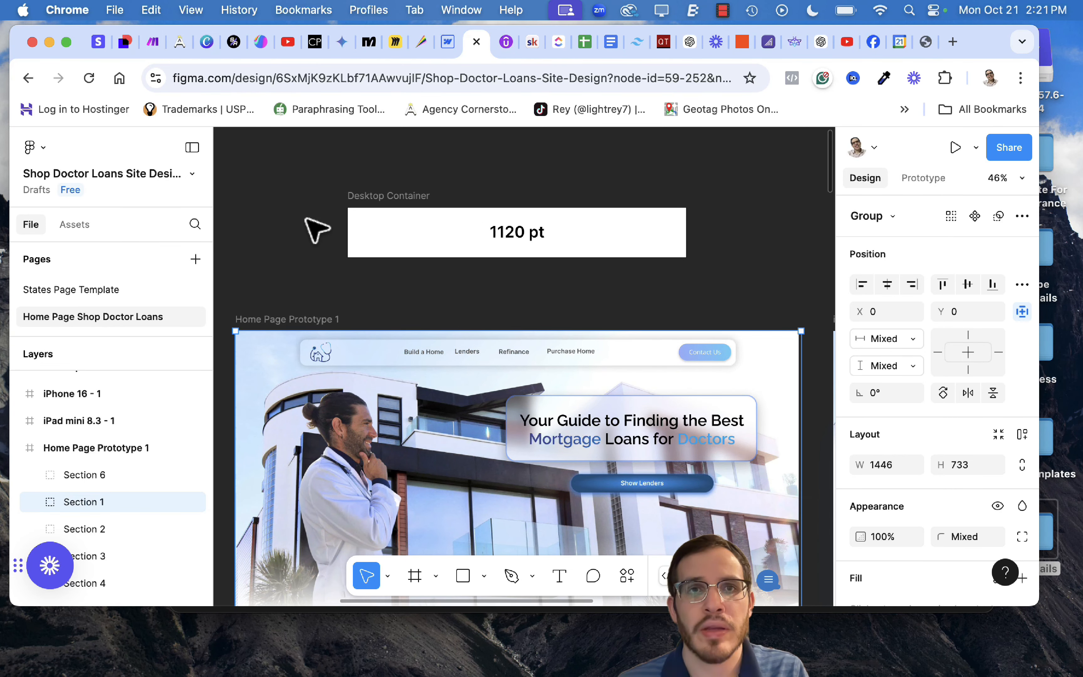
# Check the blank Webflow page, return to the Figma design and view the desktop, iPad and iPhone home page layouts together.
pyautogui.click(453, 50)
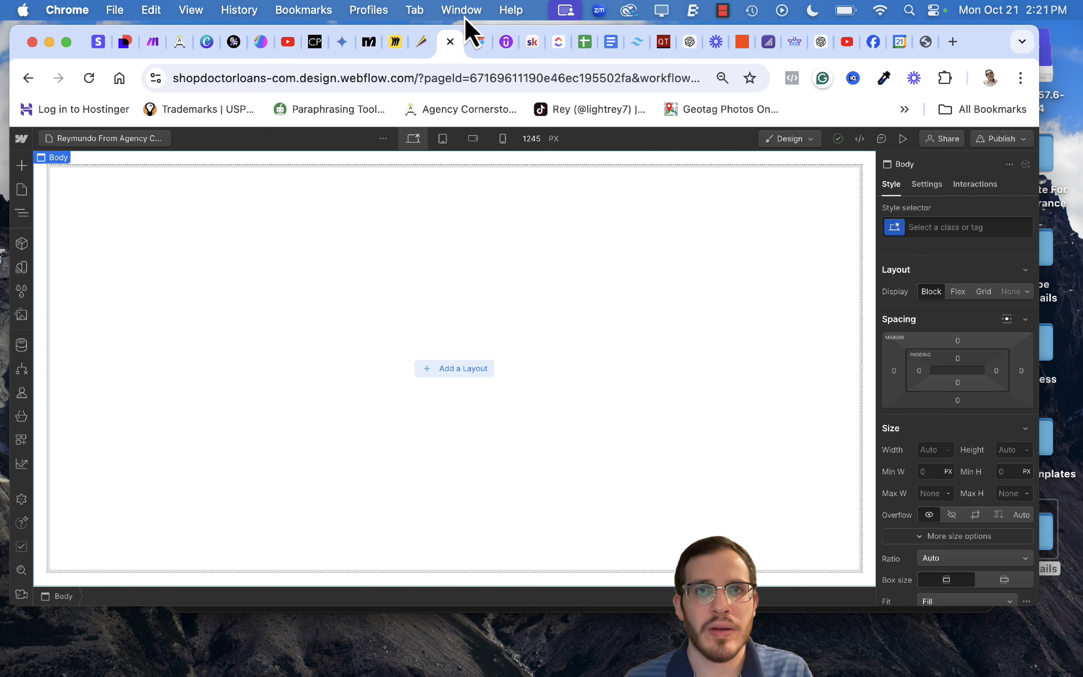
pyautogui.click(478, 43)
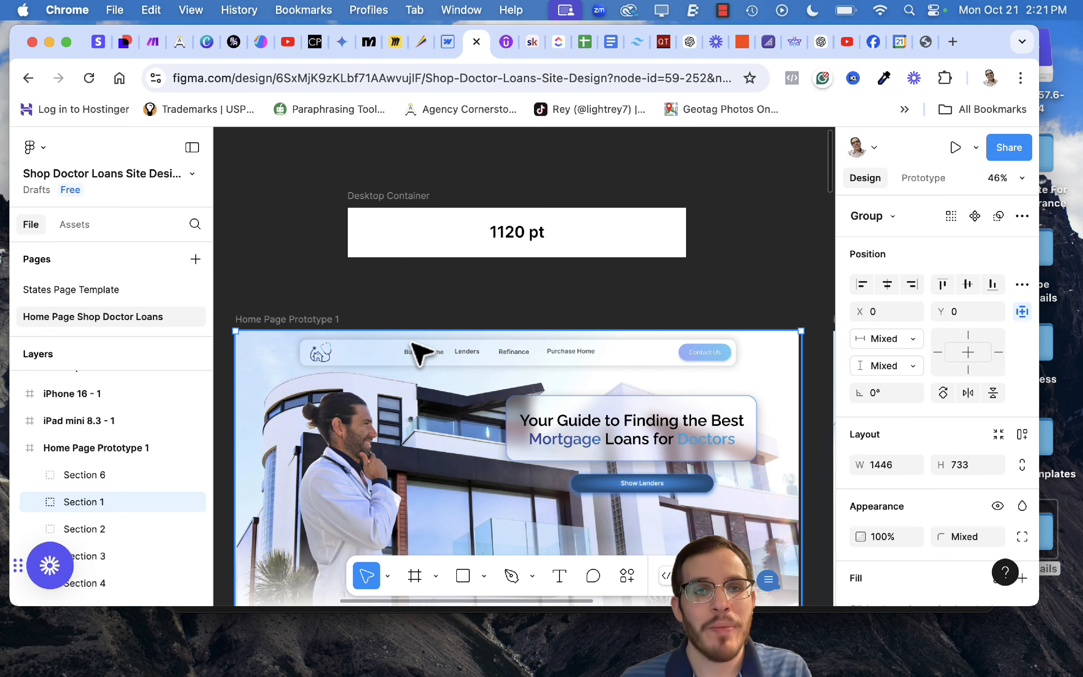
pyautogui.scroll(-5, 416, 350)
pyautogui.scroll(-5, 421, 351)
pyautogui.hscroll(5, 421, 351)
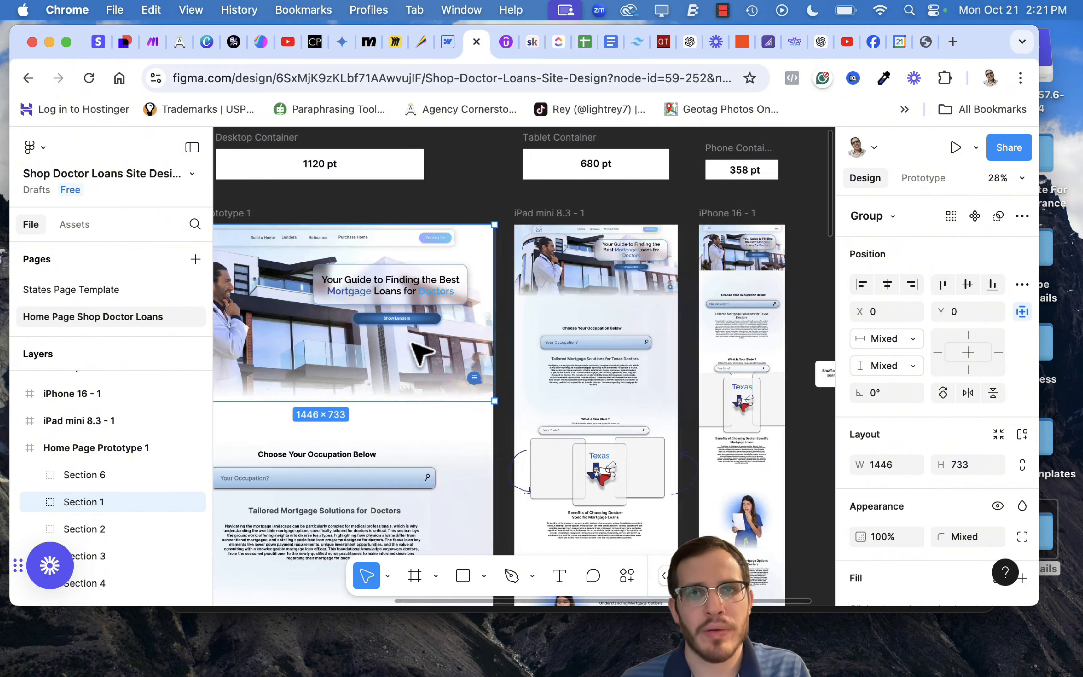
# Open the States Page Template page and examine the hero section of the Texas Prototype frame.
pyautogui.click(74, 293)
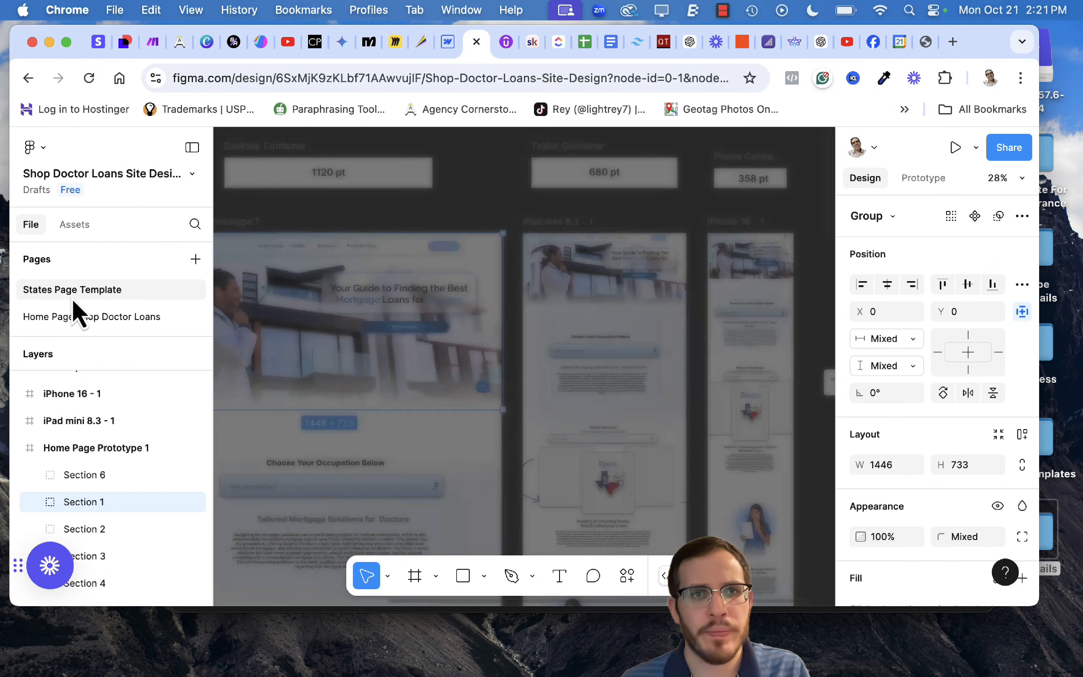
pyautogui.scroll(-10, 309, 335)
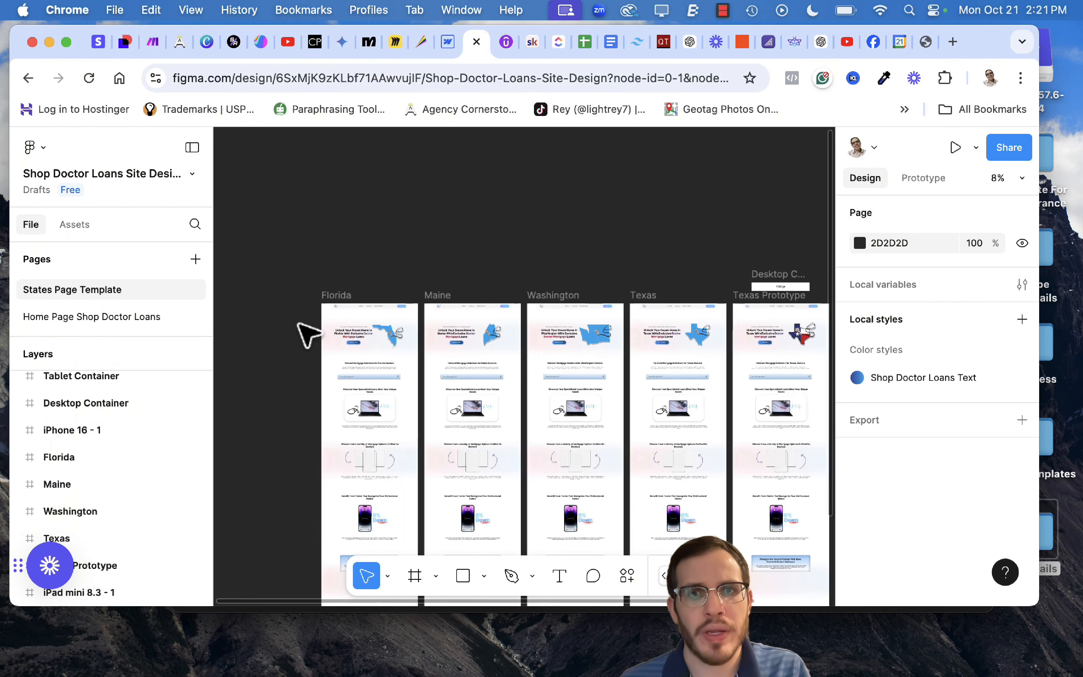
pyautogui.scroll(-3, 308, 337)
pyautogui.hscroll(3, 308, 337)
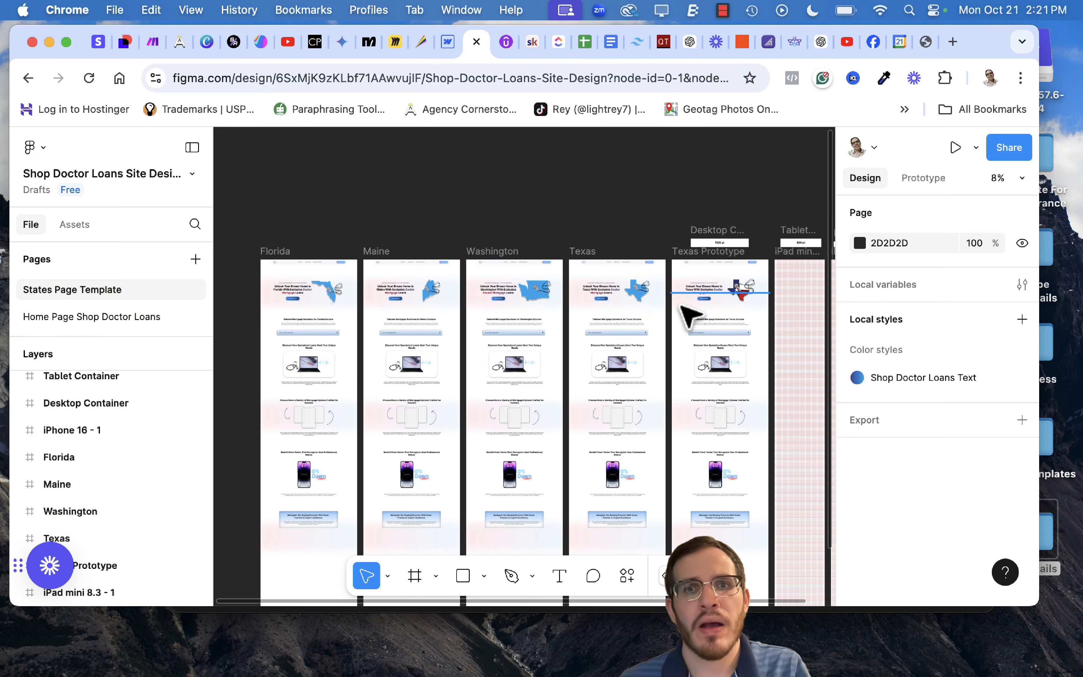
pyautogui.scroll(10, 688, 316)
pyautogui.hscroll(5, 687, 316)
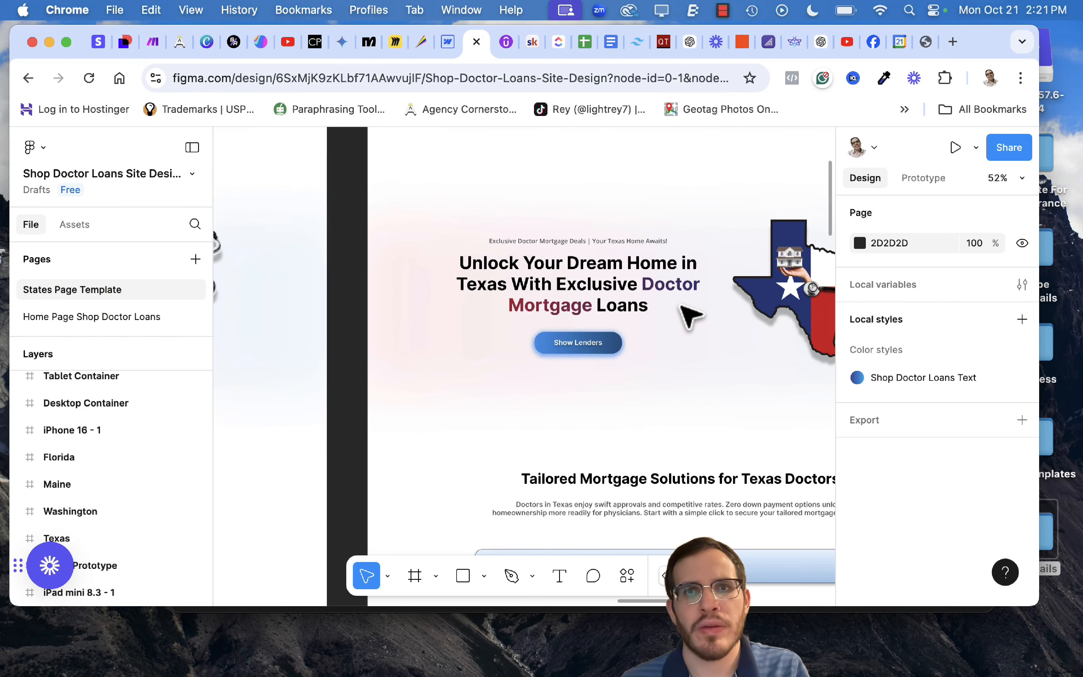
pyautogui.scroll(2, 687, 316)
pyautogui.scroll(-5, 688, 316)
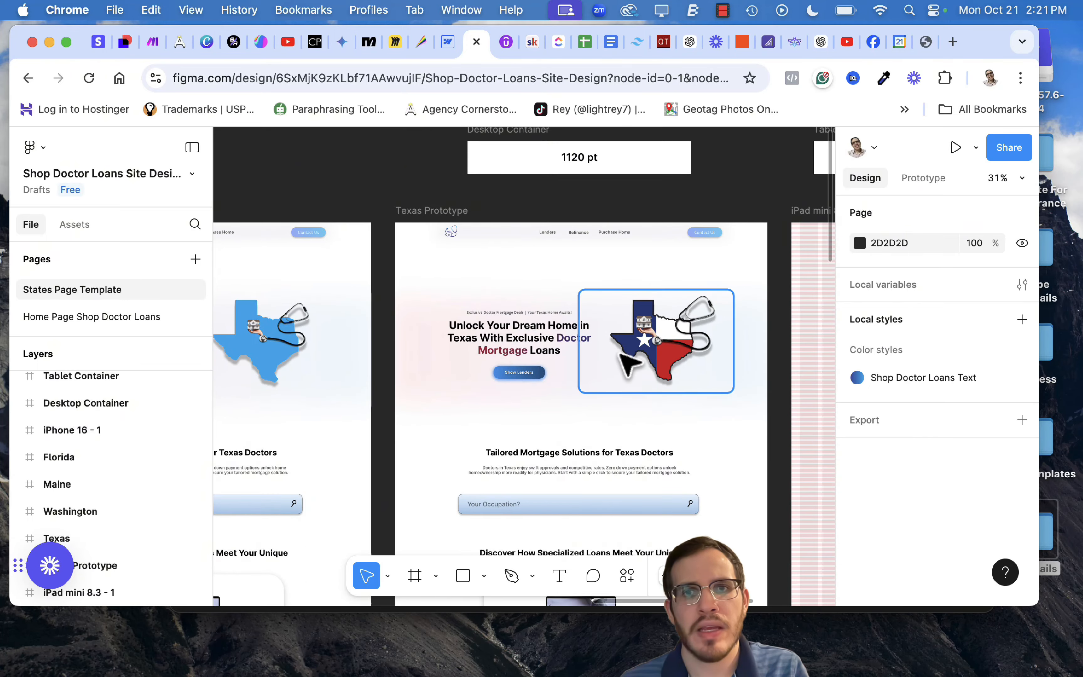
pyautogui.hscroll(-4, 546, 359)
pyautogui.hscroll(5, 483, 372)
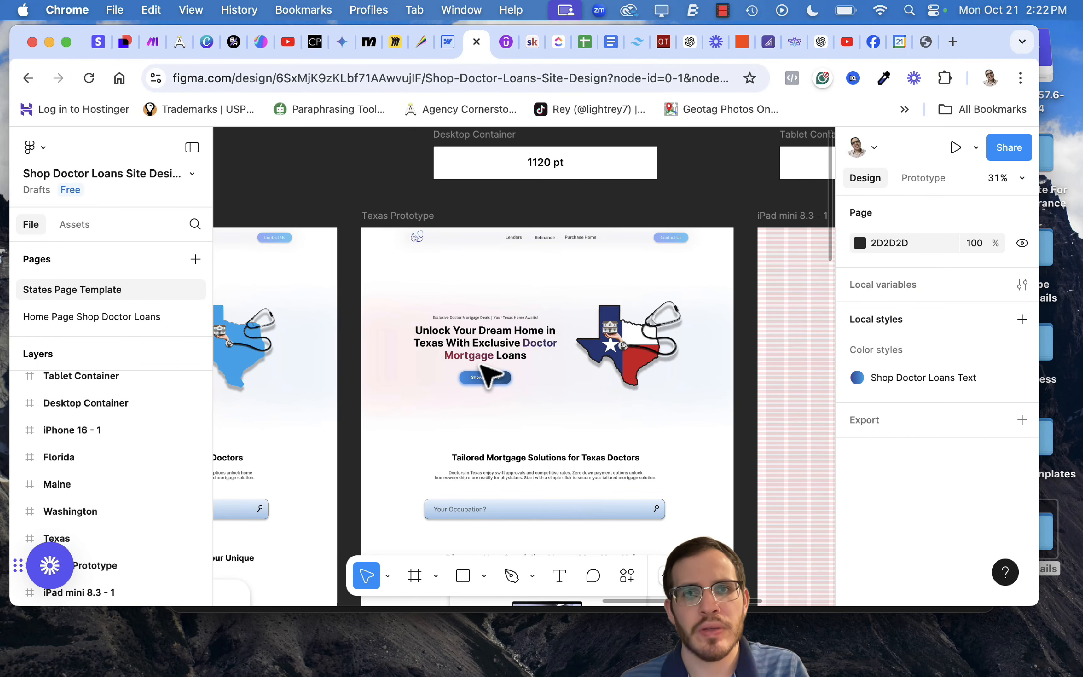
# Compare the Florida, Maine, Washington and Texas frames with the Texas Prototype on the States Page Template page.
pyautogui.hscroll(-15, 578, 360)
pyautogui.scroll(-1, 577, 354)
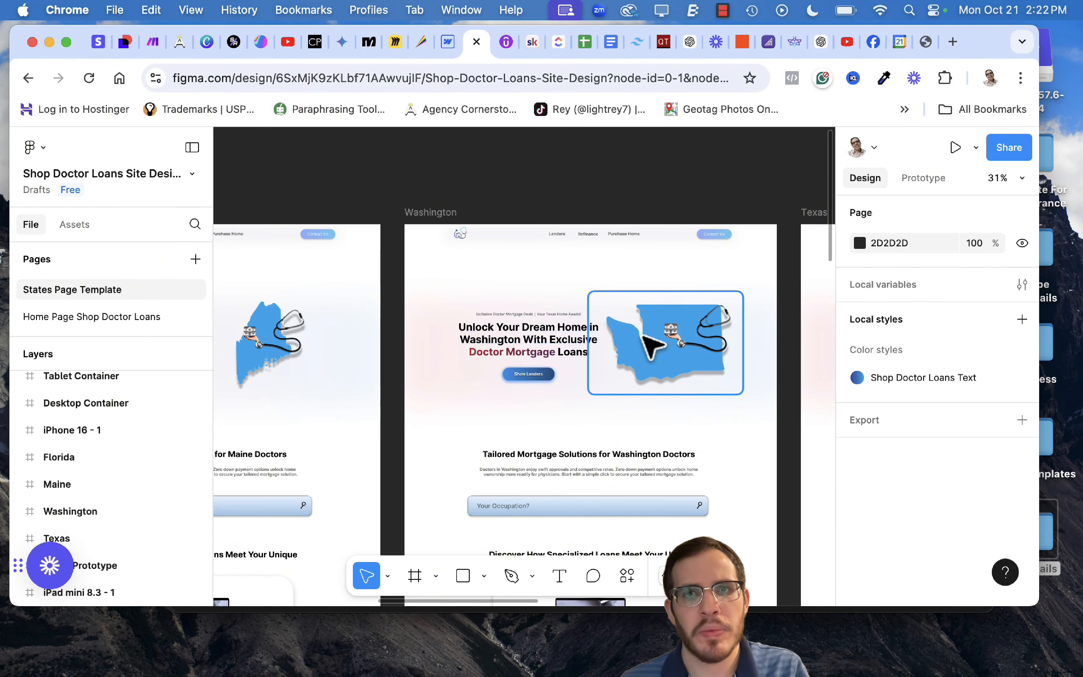
pyautogui.scroll(-5, 591, 340)
pyautogui.hscroll(-4, 591, 341)
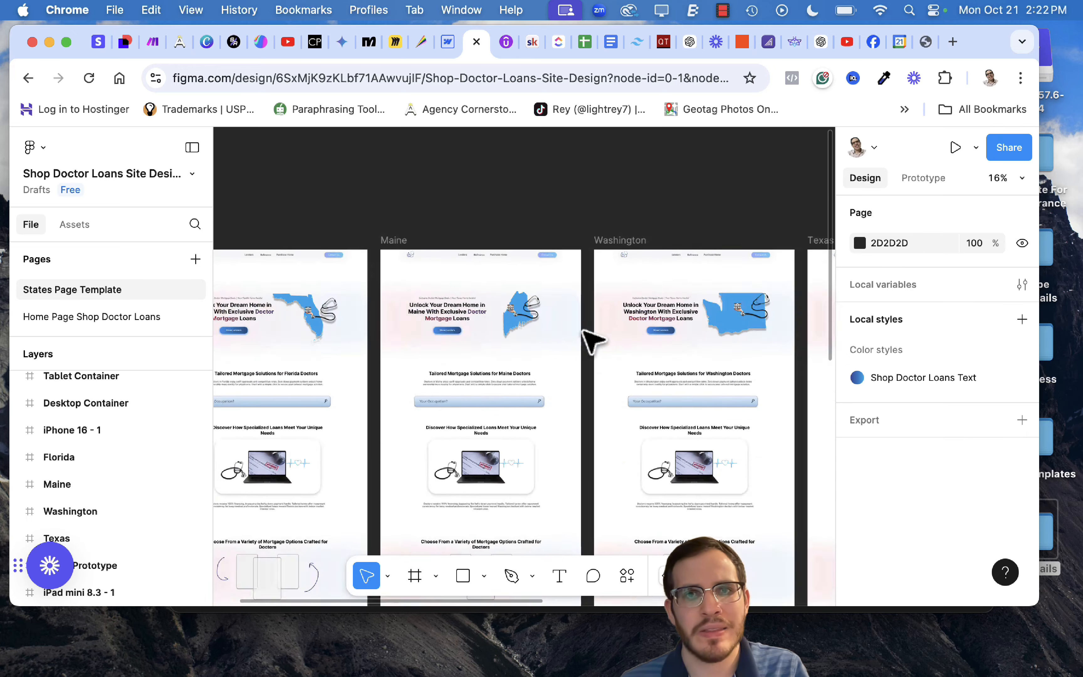
pyautogui.hscroll(8, 591, 340)
pyautogui.hscroll(-5, 587, 339)
pyautogui.scroll(2, 588, 338)
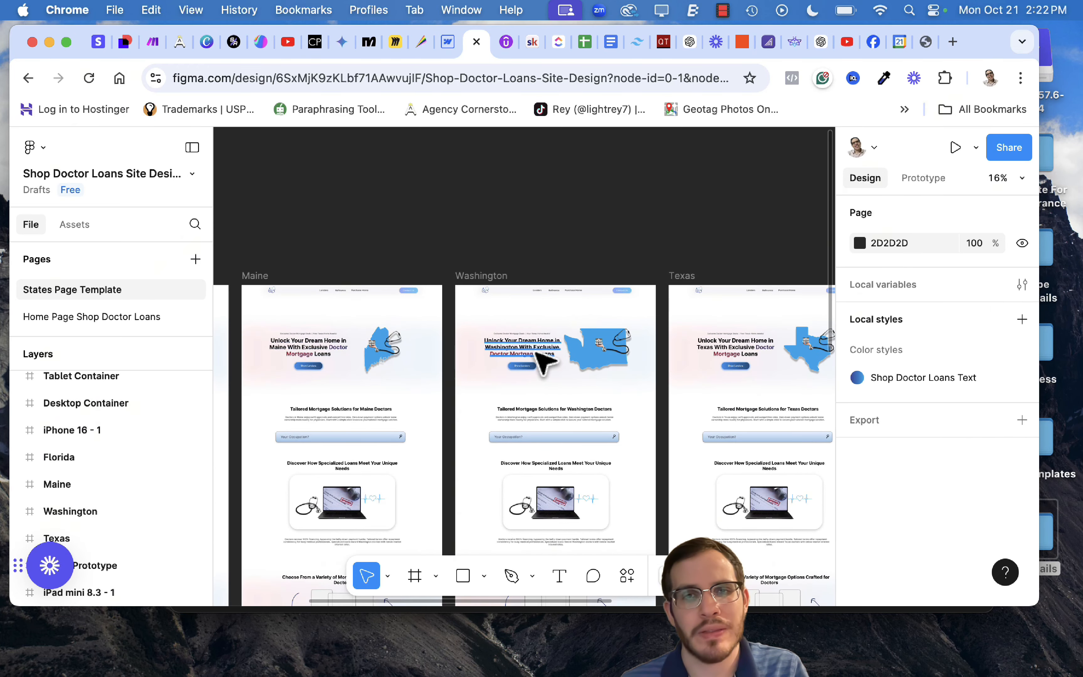
pyautogui.scroll(-3, 540, 360)
pyautogui.hscroll(6, 542, 358)
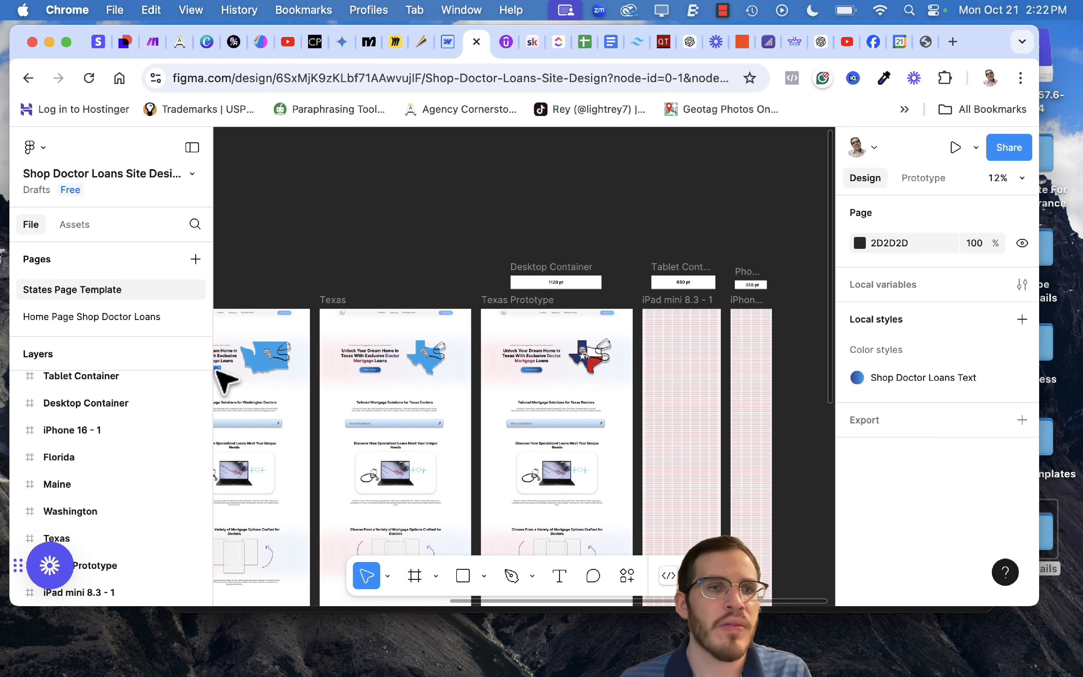
# Switch to the blank page in the Webflow designer and view its main menu options.
pyautogui.hotkey('ctrl', 'shift', 'Tab')
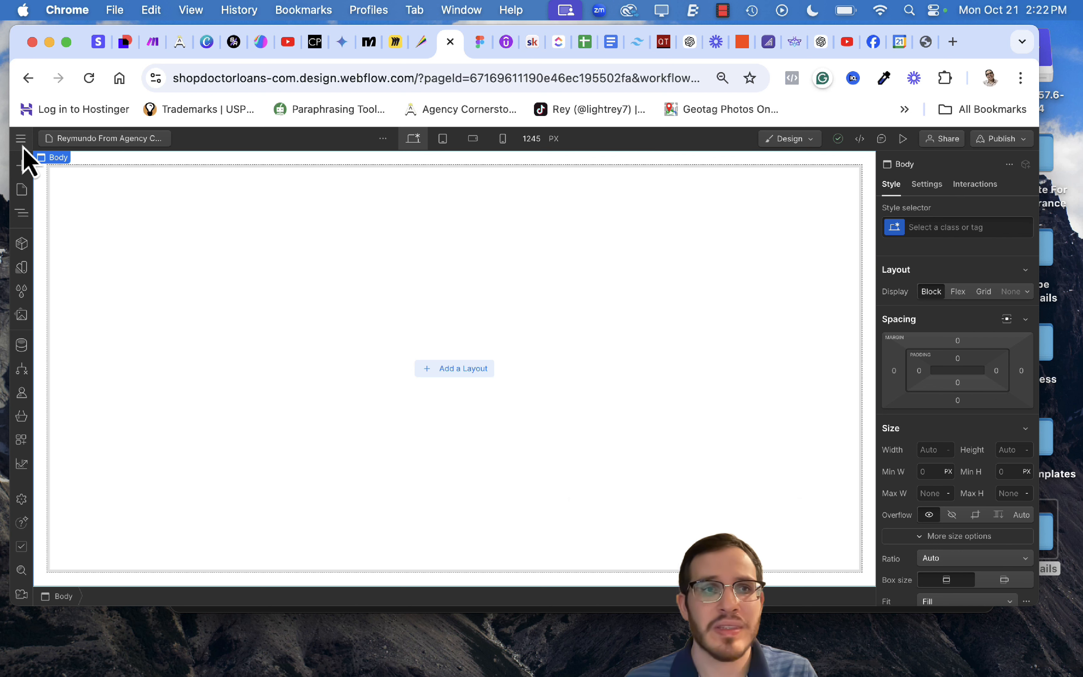
pyautogui.click(21, 139)
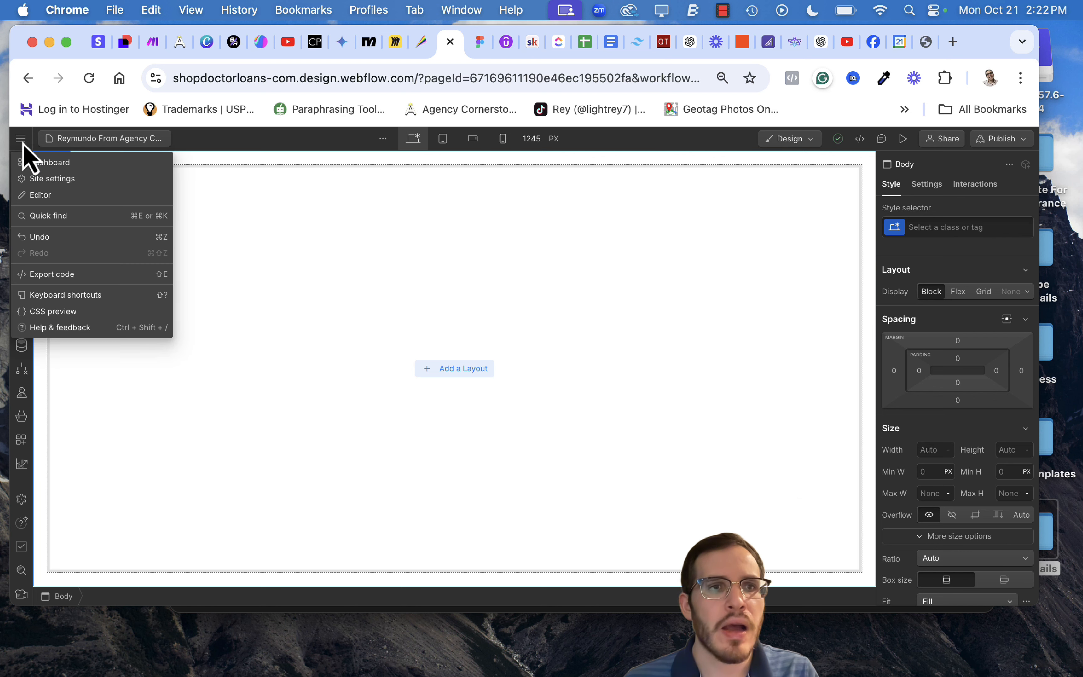
pyautogui.click(240, 249)
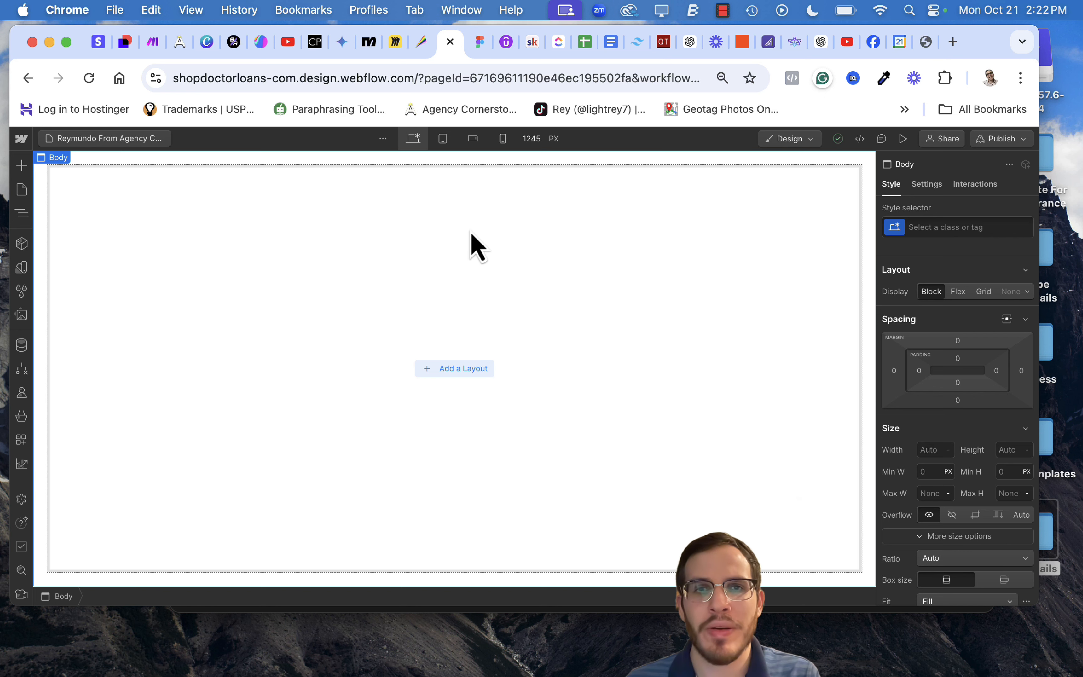
# Browse the ready-made Navigation, Hero, Team and Logos layouts offered for the blank page without adding any.
pyautogui.click(456, 368)
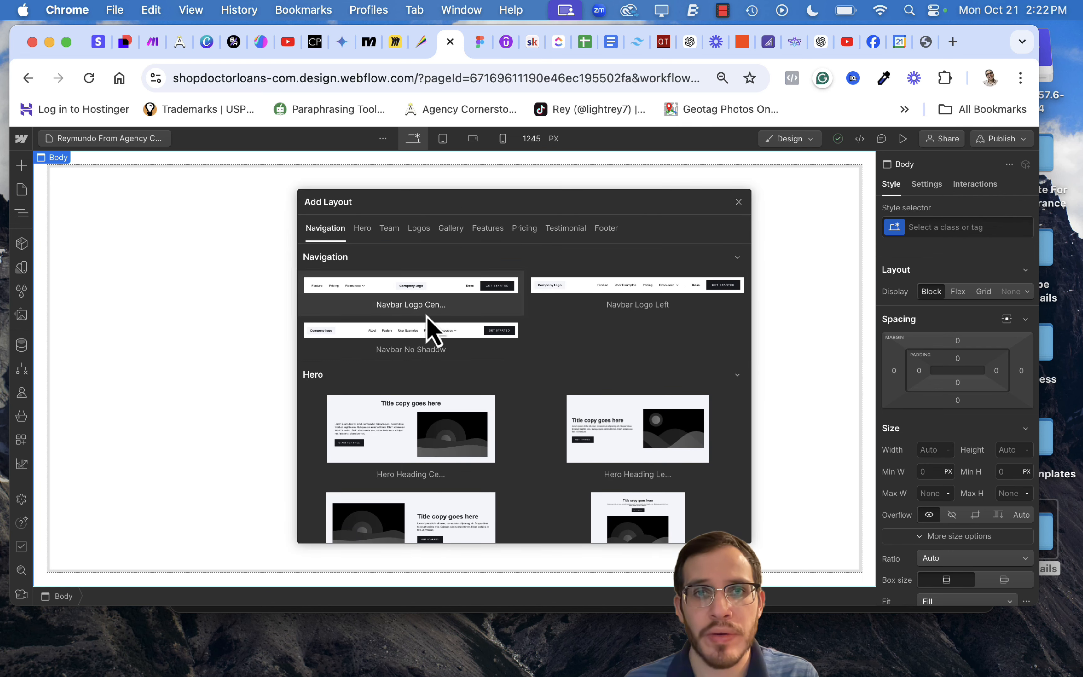
pyautogui.click(364, 229)
pyautogui.click(390, 229)
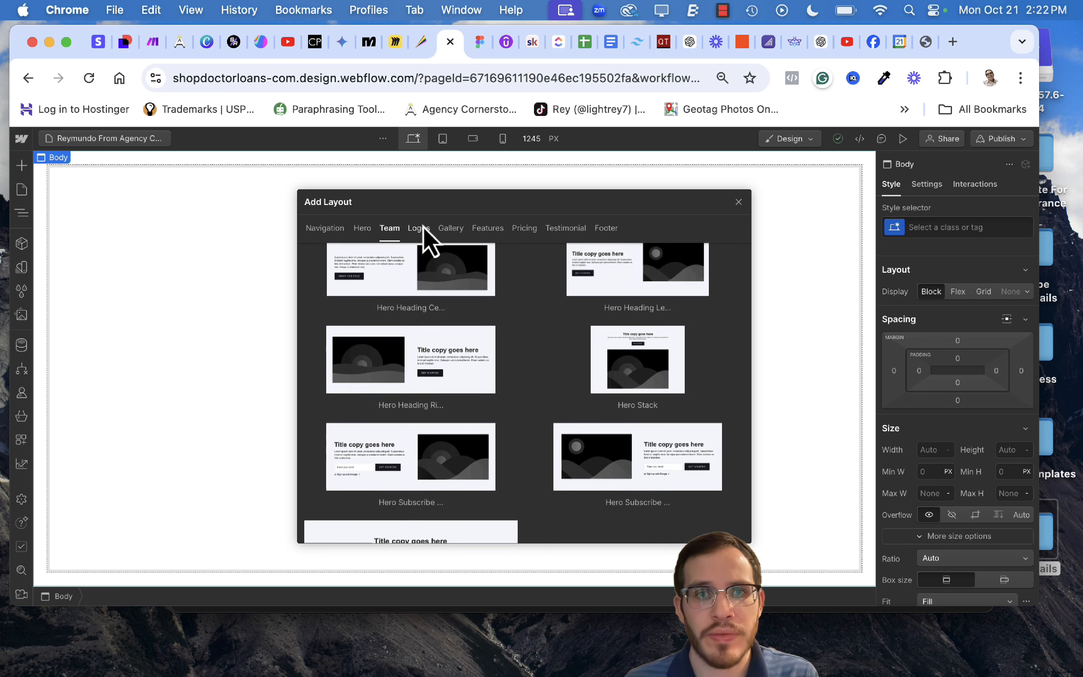
pyautogui.click(425, 231)
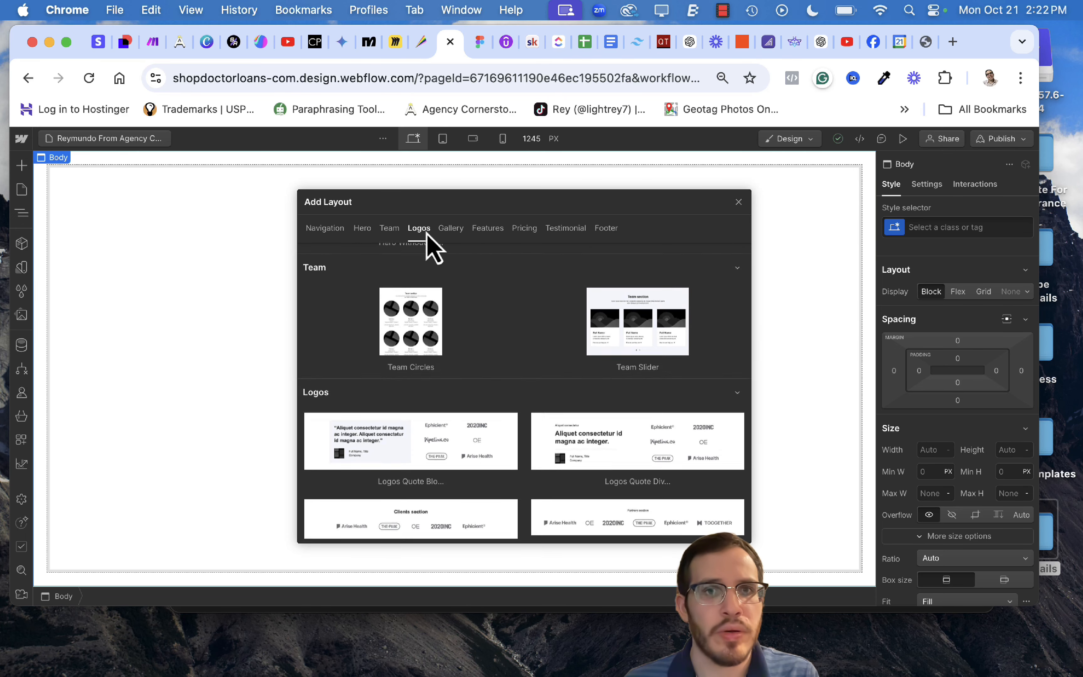
pyautogui.scroll(-1, 472, 450)
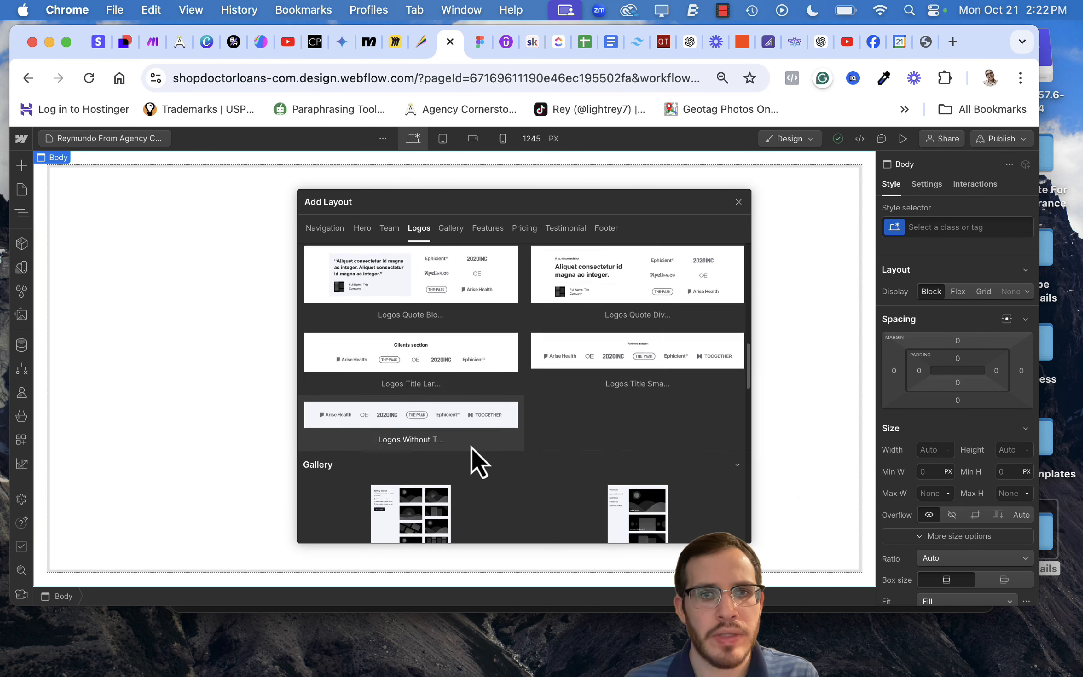
pyautogui.scroll(3, 425, 430)
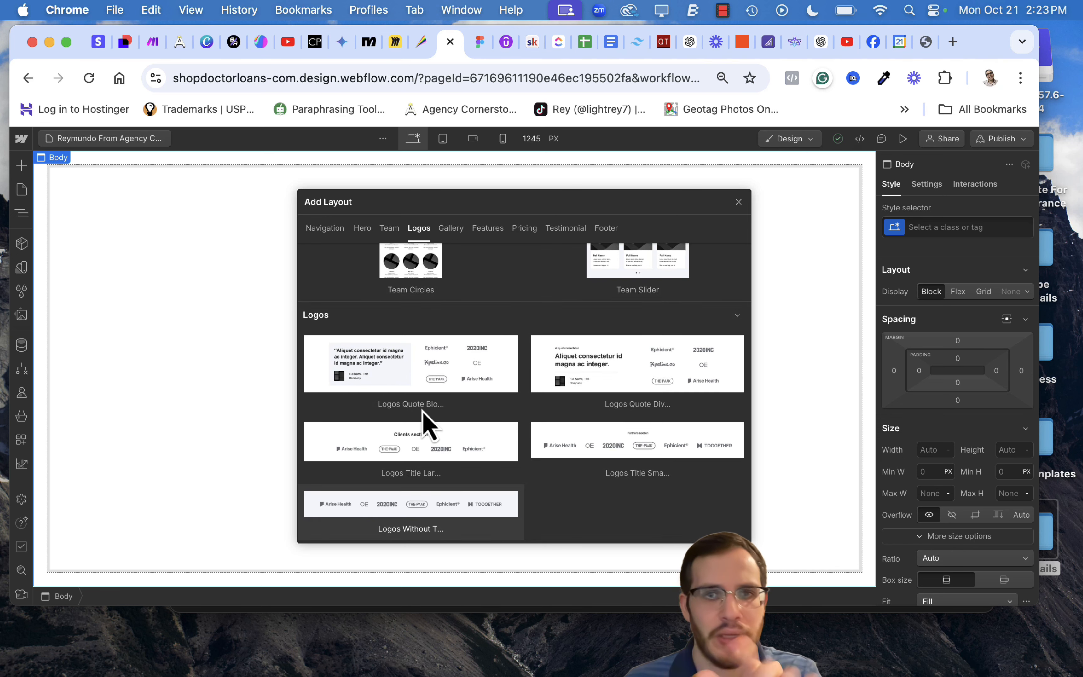
pyautogui.click(321, 229)
pyautogui.click(226, 249)
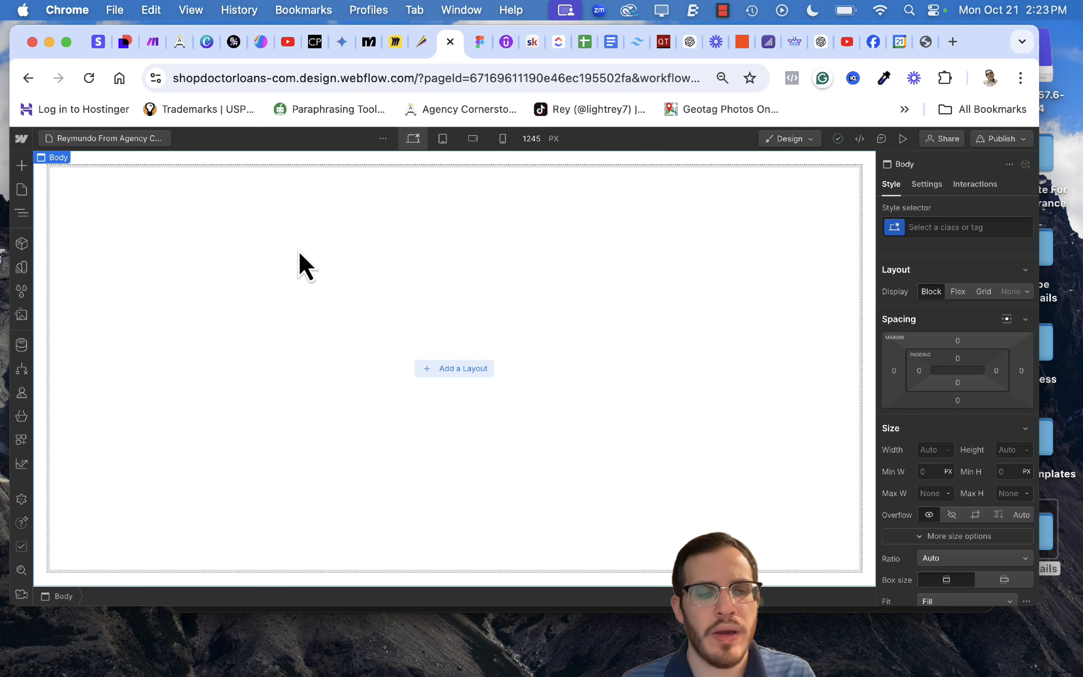
# Find the Navbar element by searching for "nav" and place it at the top of the blank page.
pyautogui.press('z')
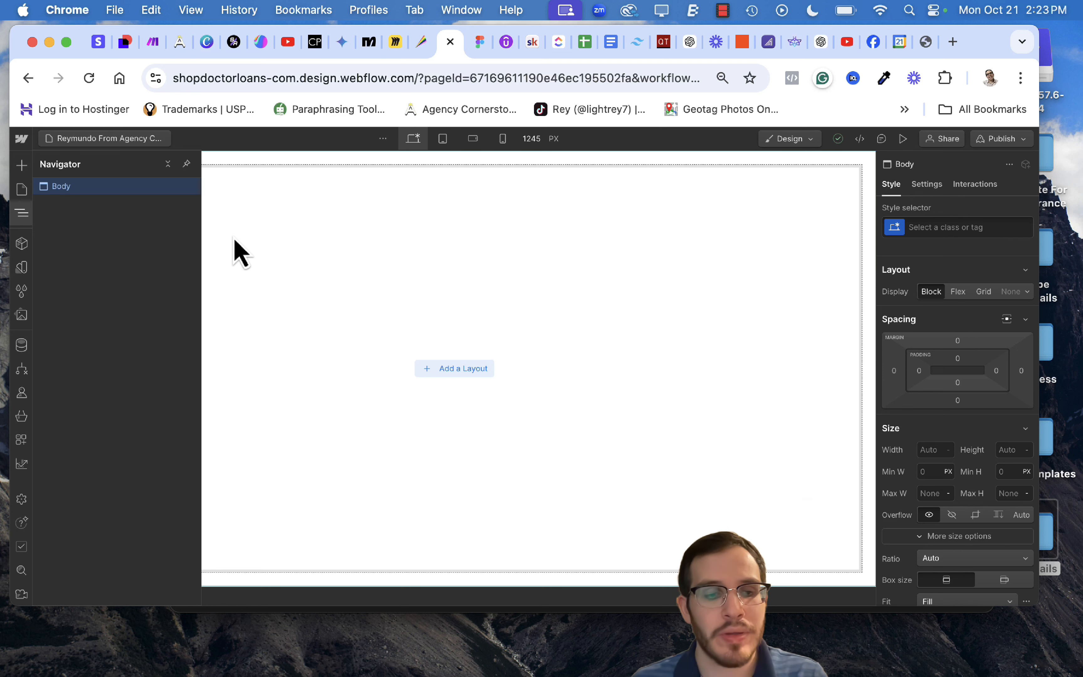
pyautogui.press('a')
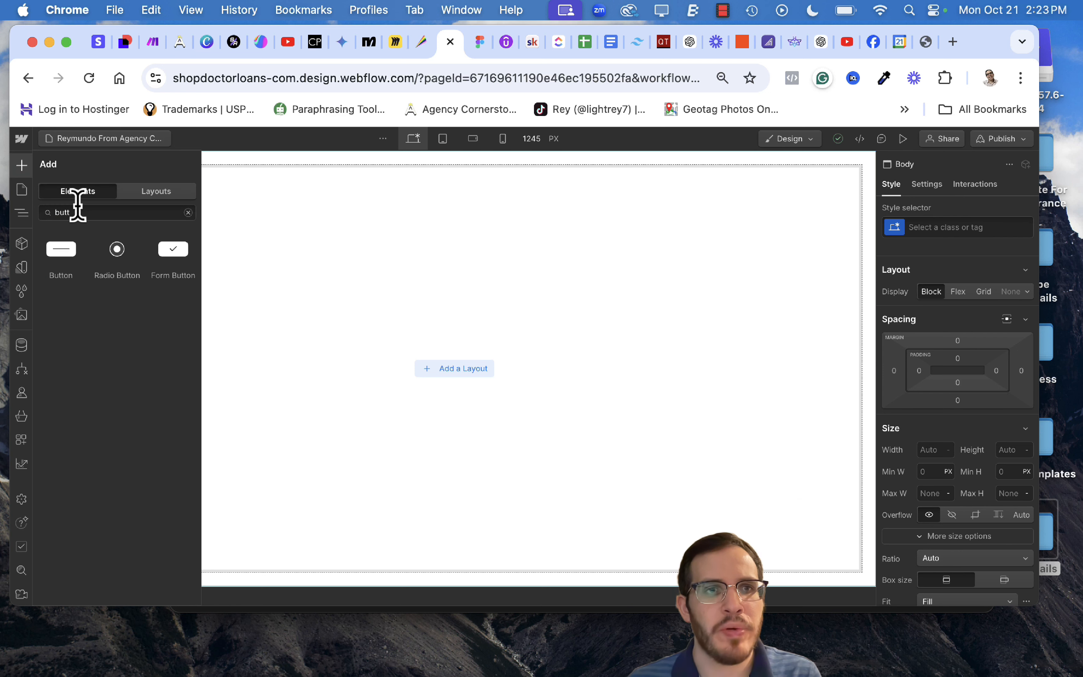
pyautogui.click(188, 212)
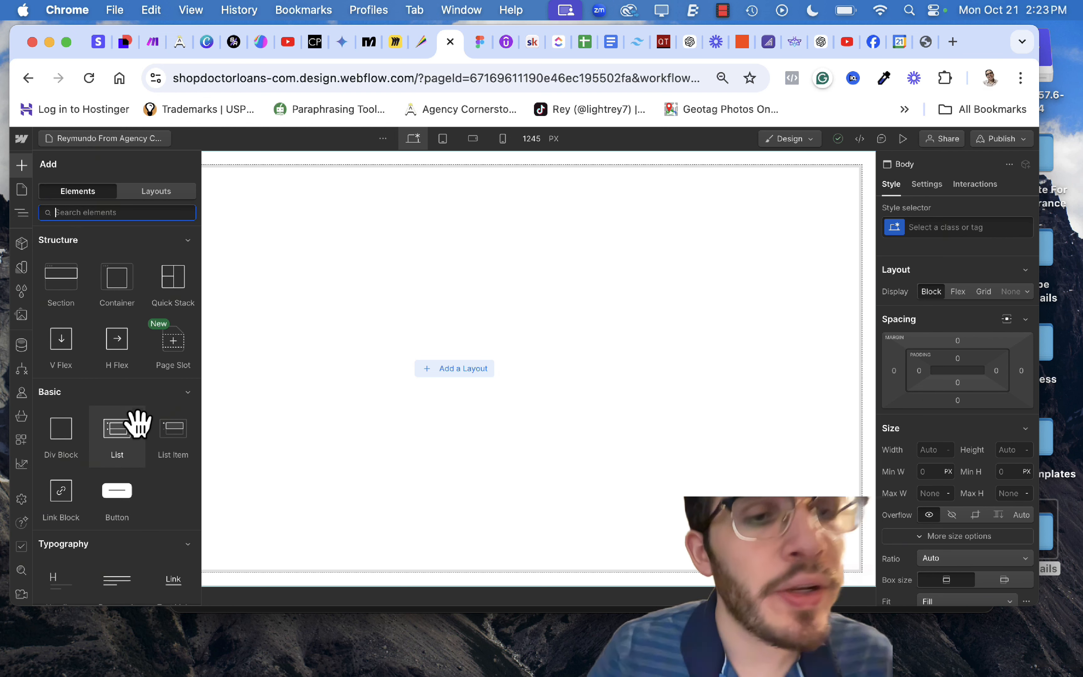
pyautogui.write('nav')
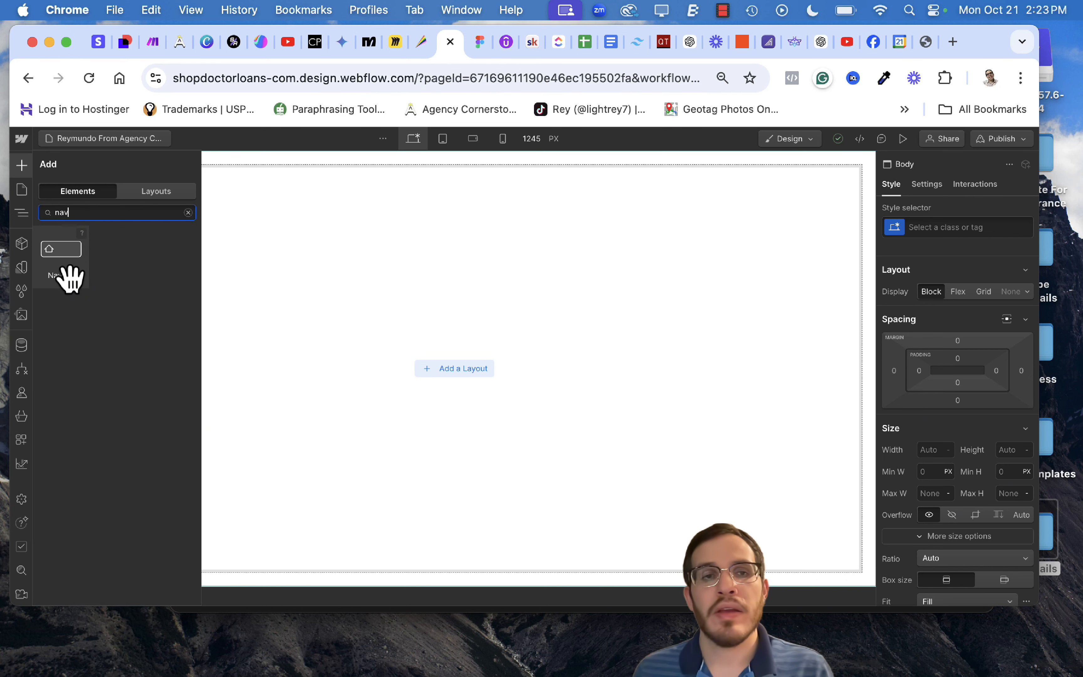
pyautogui.moveTo(69, 279); pyautogui.dragTo(385, 192)
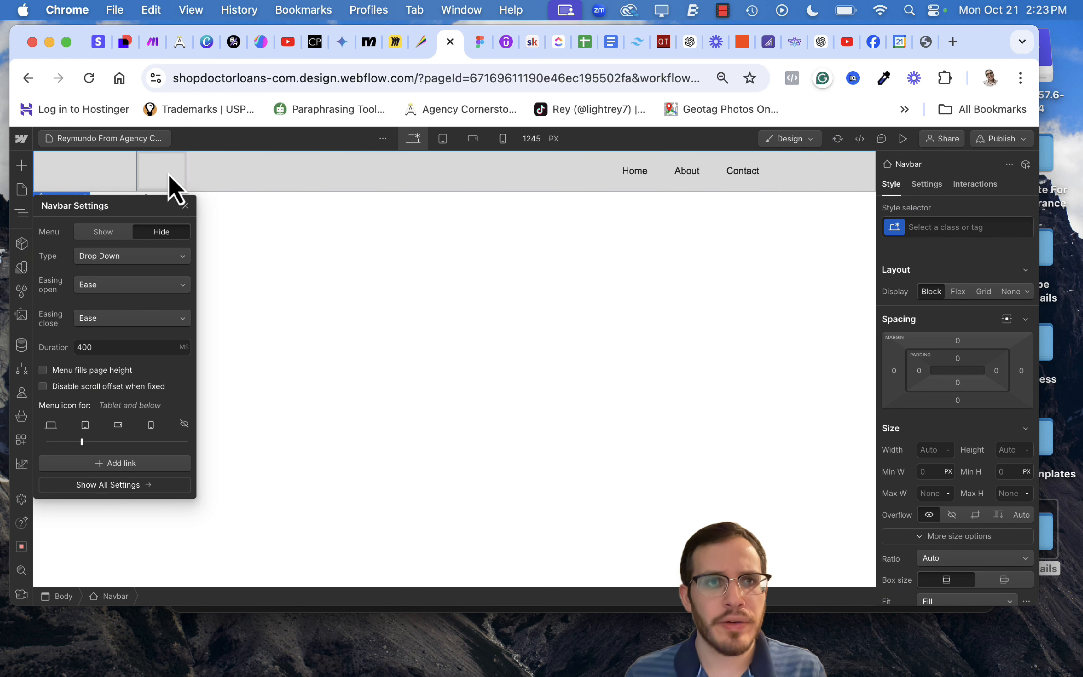
pyautogui.click(185, 206)
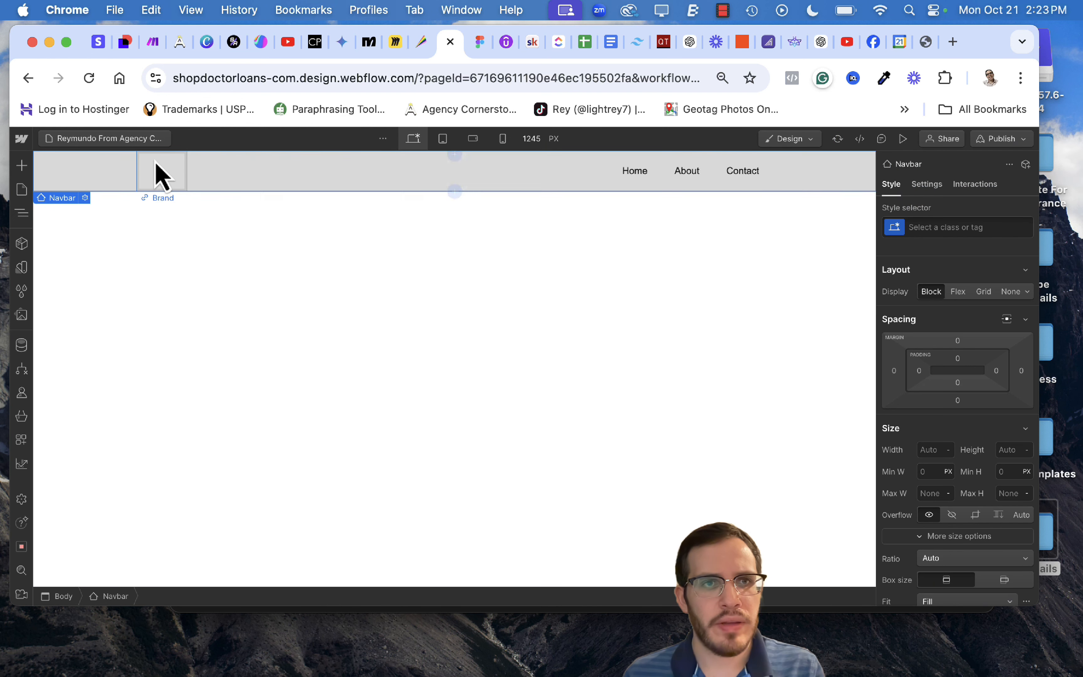
# Set the navbar's opening and closing easing to Ease In Out and make its menu fill the page height.
pyautogui.click(85, 197)
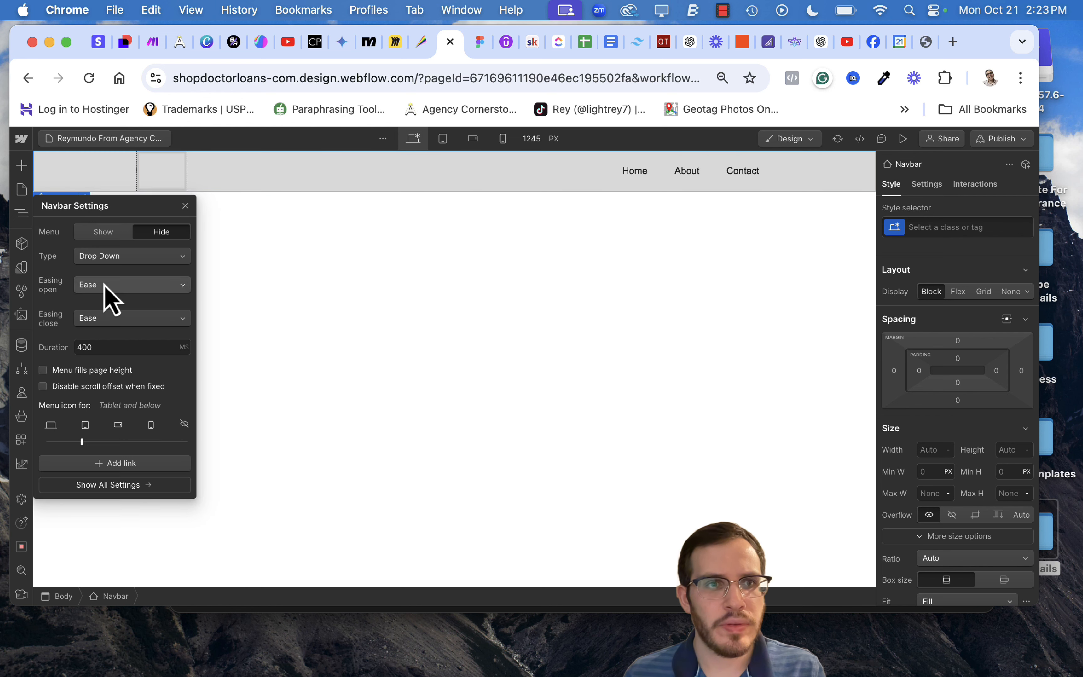
pyautogui.click(107, 285)
pyautogui.click(102, 188)
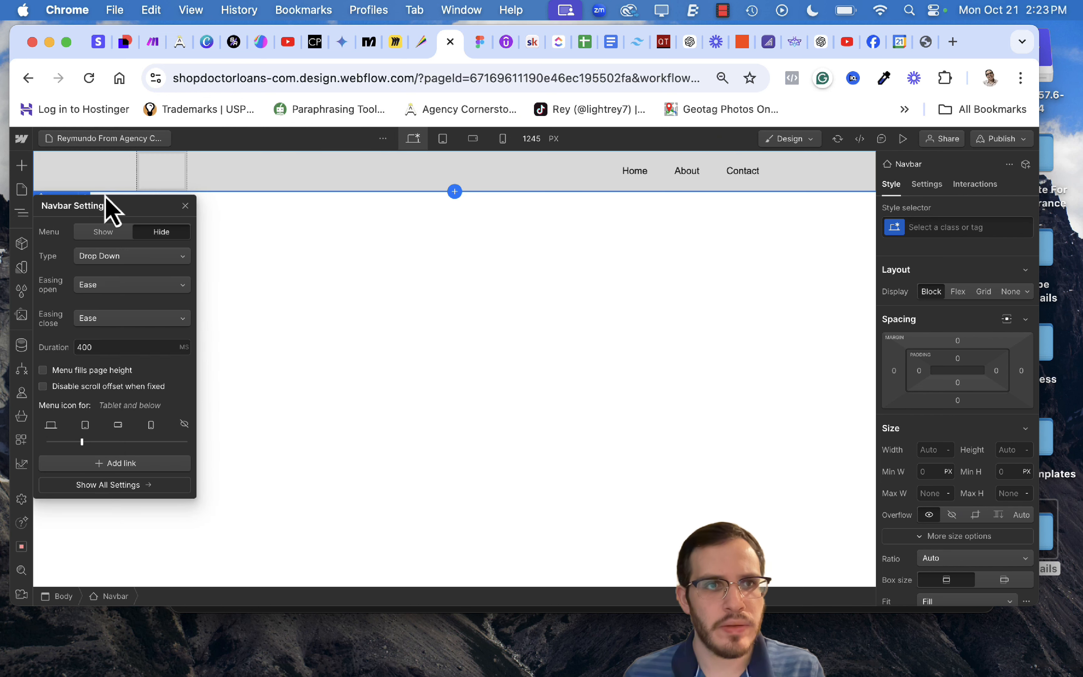
pyautogui.click(115, 319)
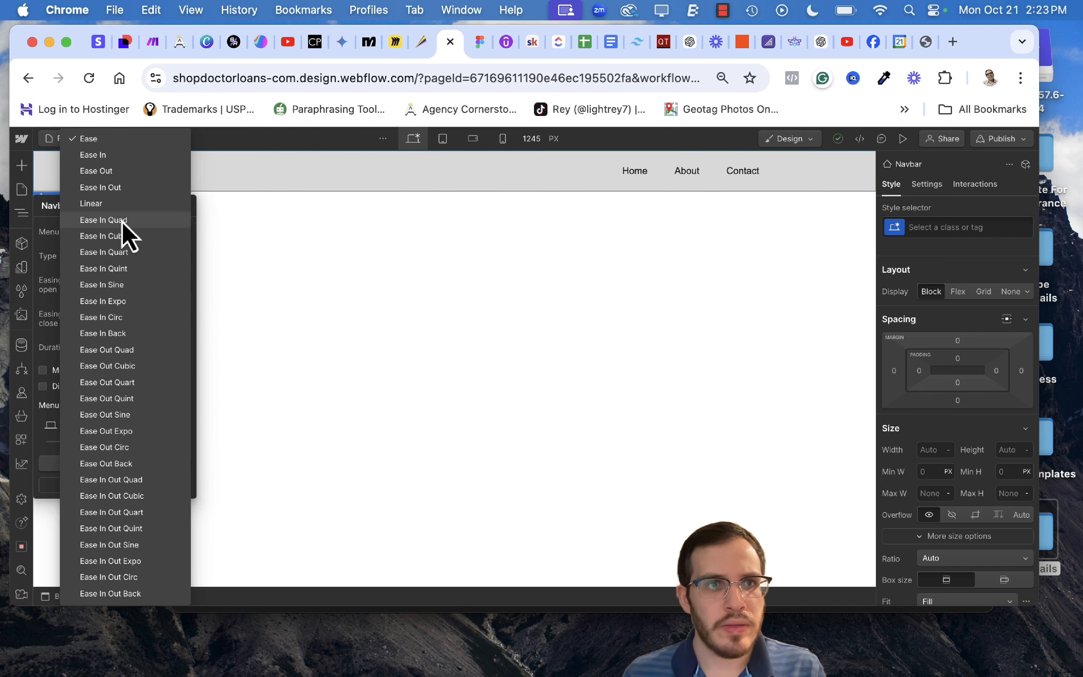
pyautogui.click(116, 188)
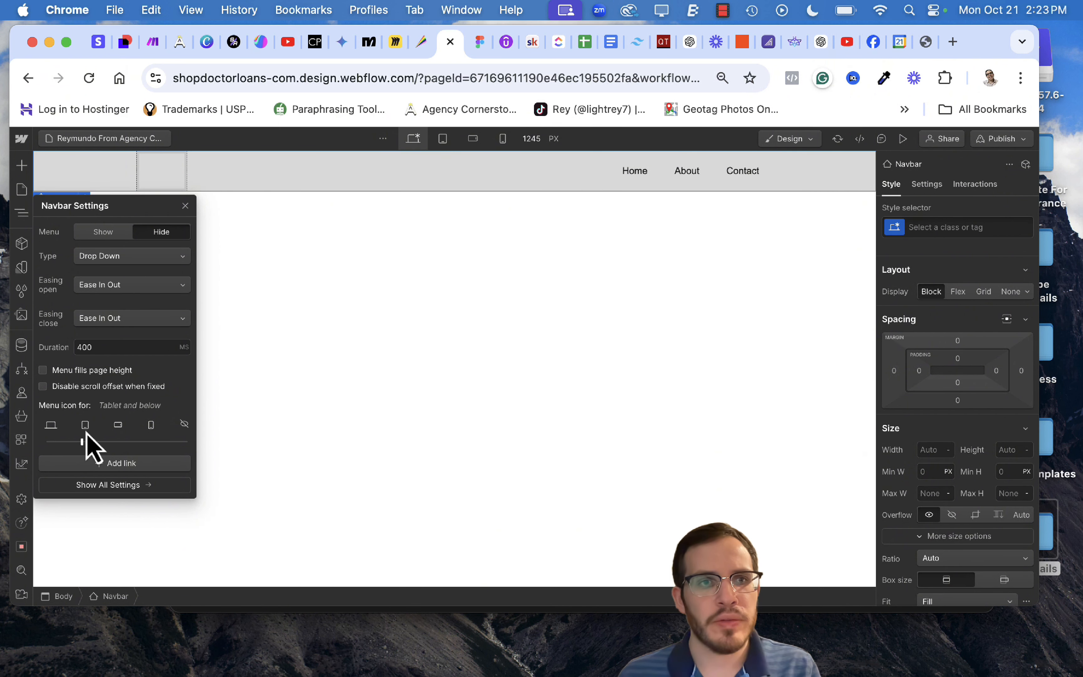
pyautogui.click(43, 371)
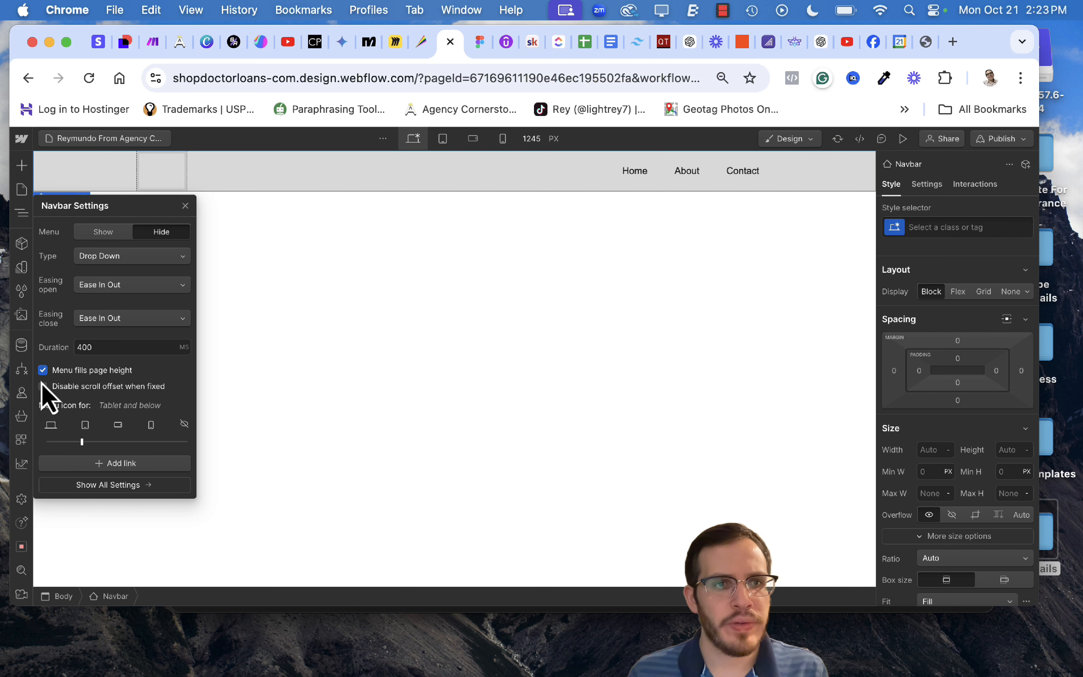
pyautogui.click(185, 206)
# Expand the navbar and its container in the Navigator and inspect the Brand, Nav Menu and Menu Button elements.
pyautogui.press('z')
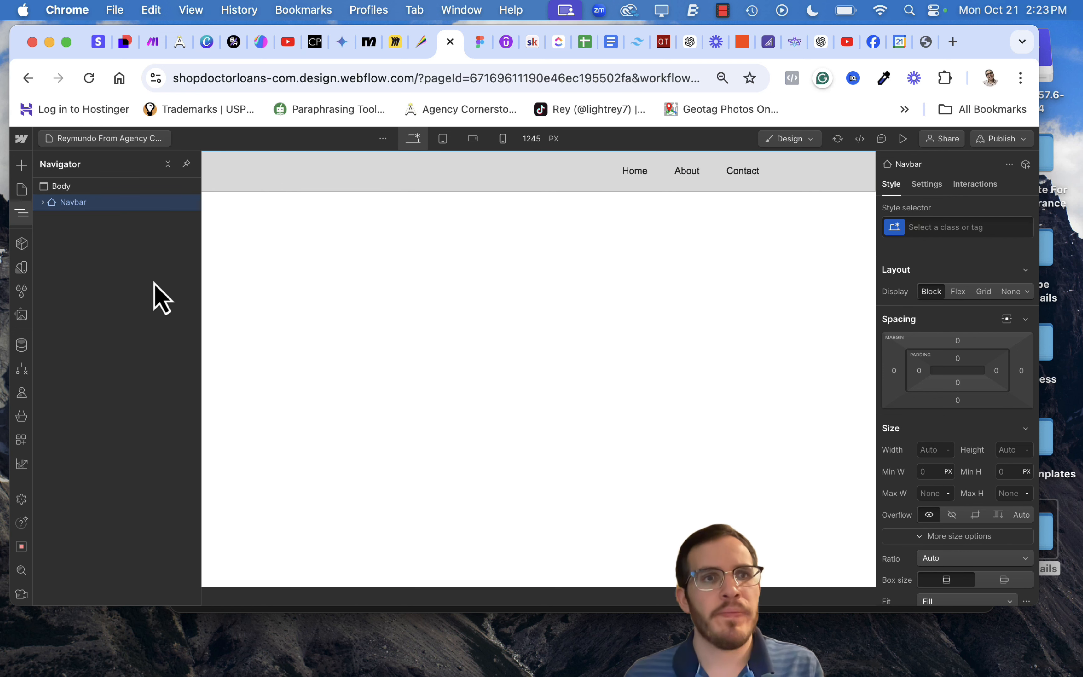
pyautogui.click(43, 203)
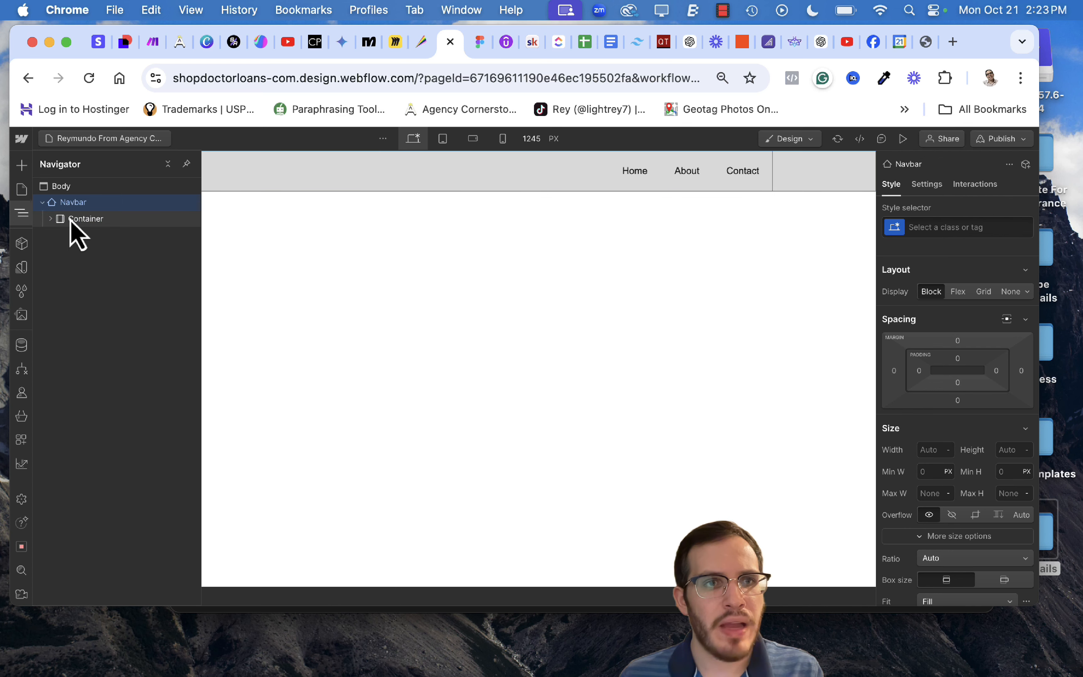
pyautogui.click(80, 219)
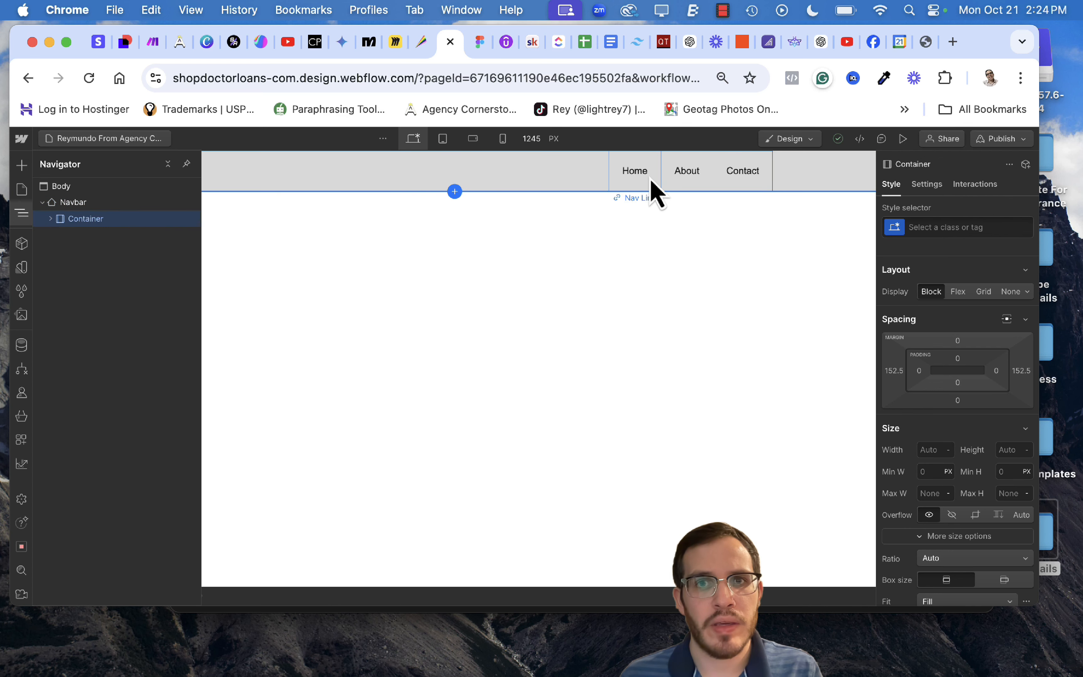
pyautogui.click(50, 219)
pyautogui.click(88, 236)
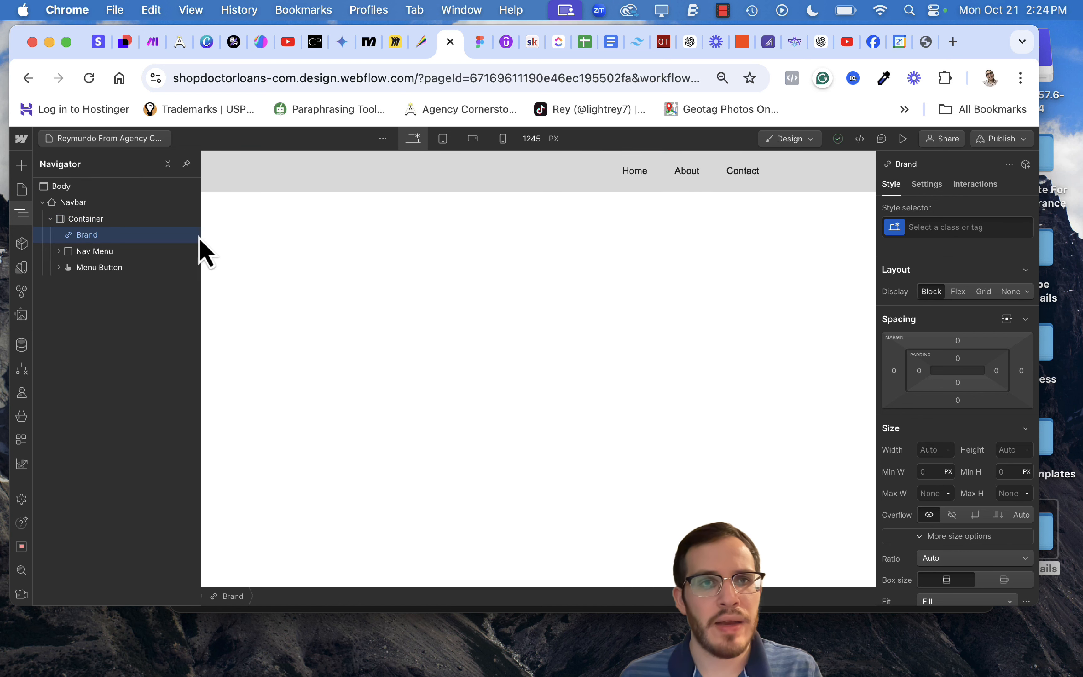
pyautogui.click(314, 244)
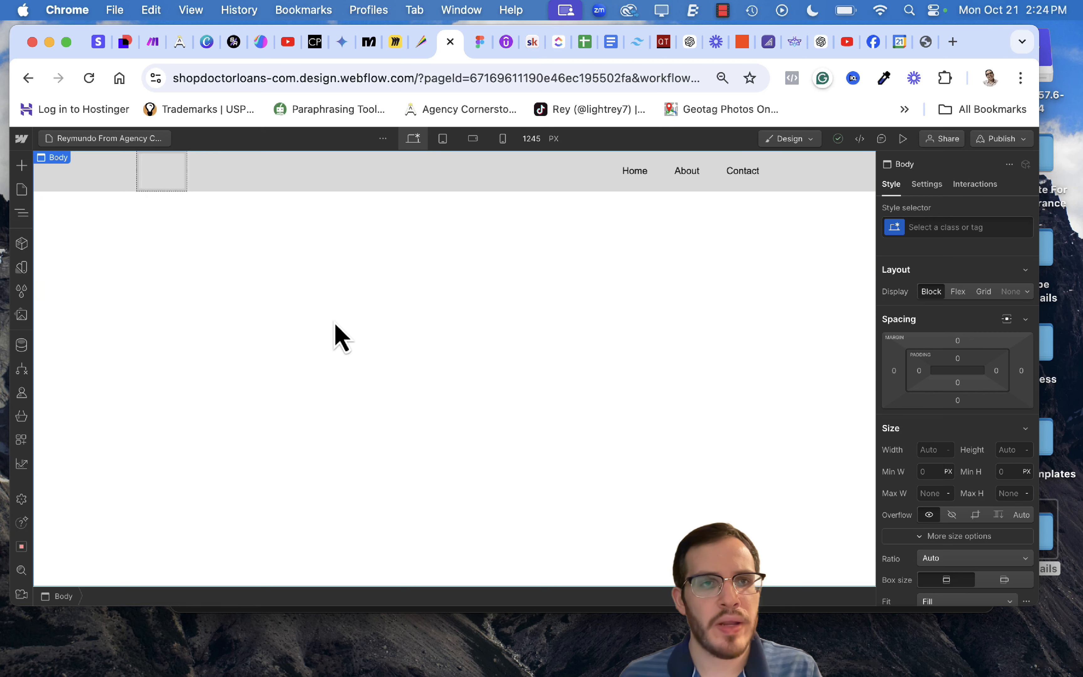
# Search the elements for "image" and place an Image inside the navbar's Brand link.
pyautogui.press('z')
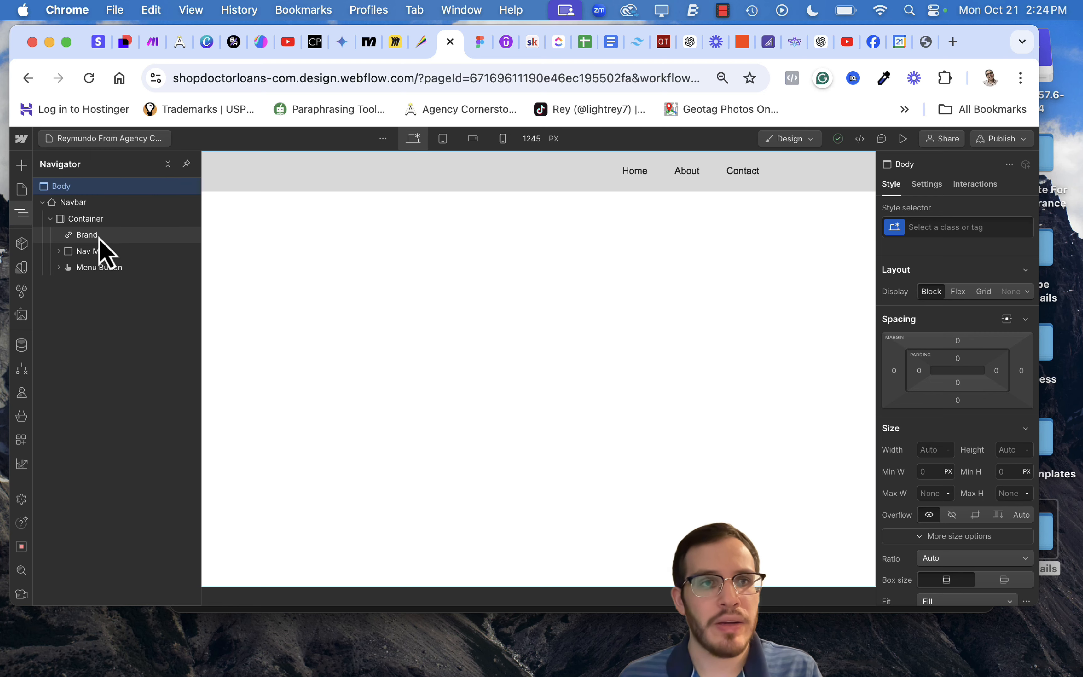
pyautogui.press('a')
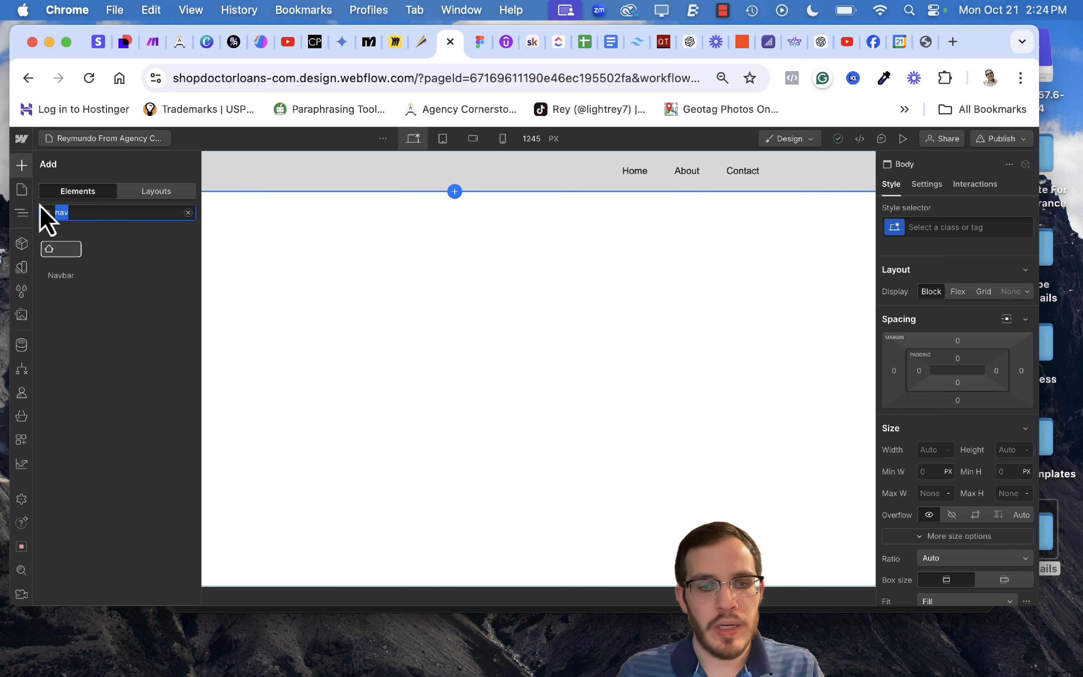
pyautogui.write('image')
pyautogui.moveTo(61, 275); pyautogui.dragTo(946, 220)
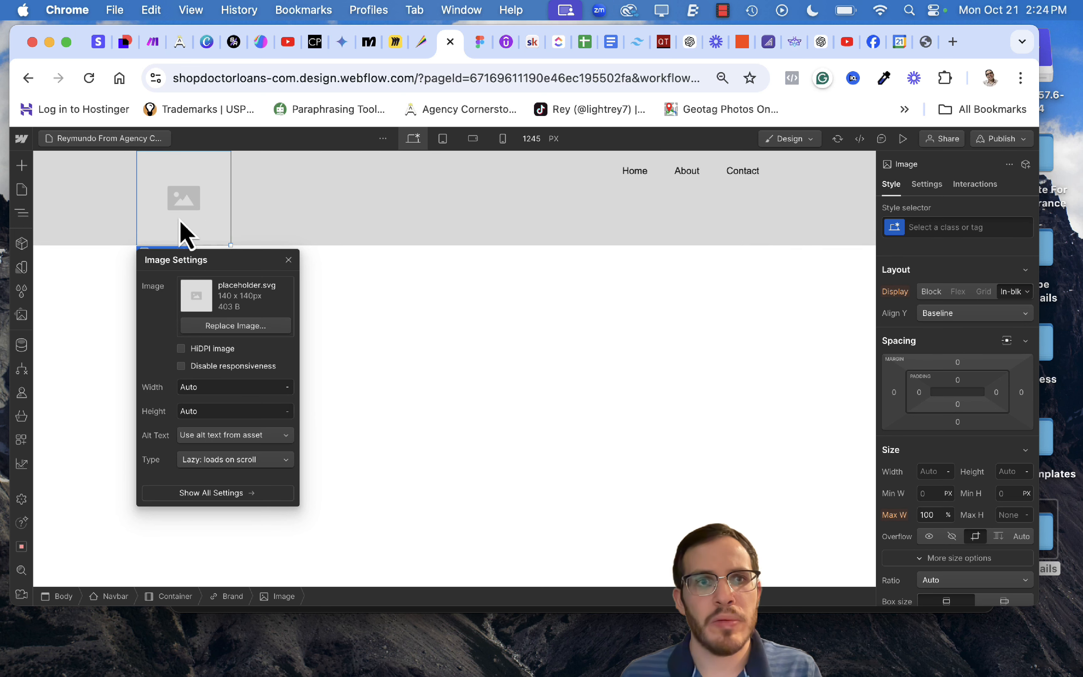
# Replace the navbar's placeholder image with the Shop Doctor Loans logo already in the site's image assets.
pyautogui.click(227, 328)
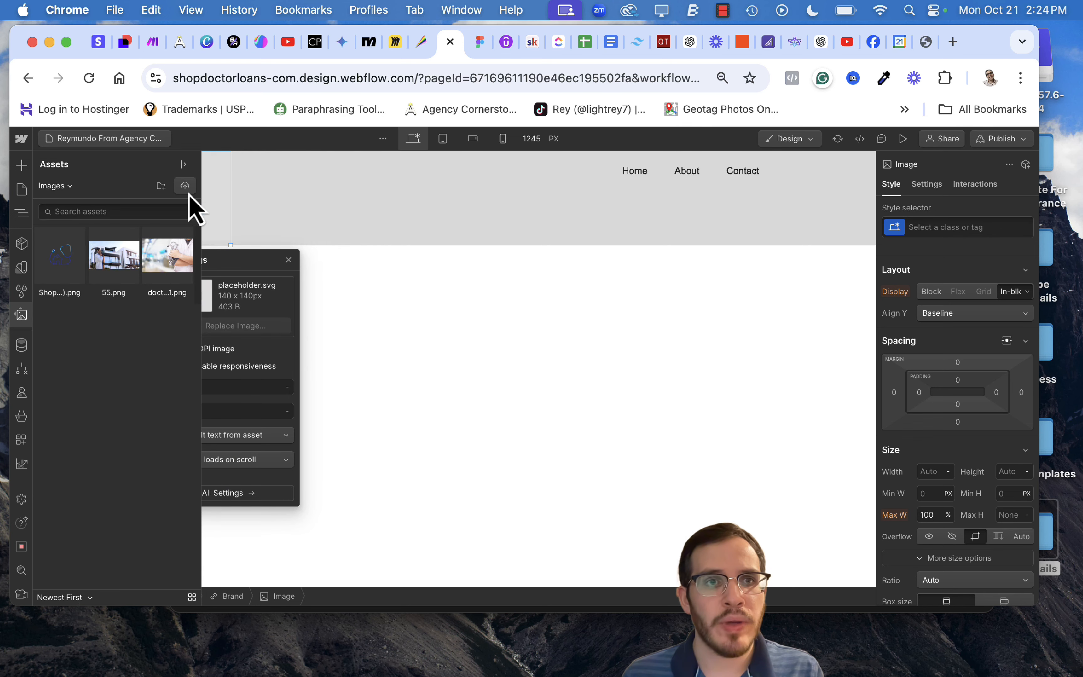
pyautogui.click(185, 186)
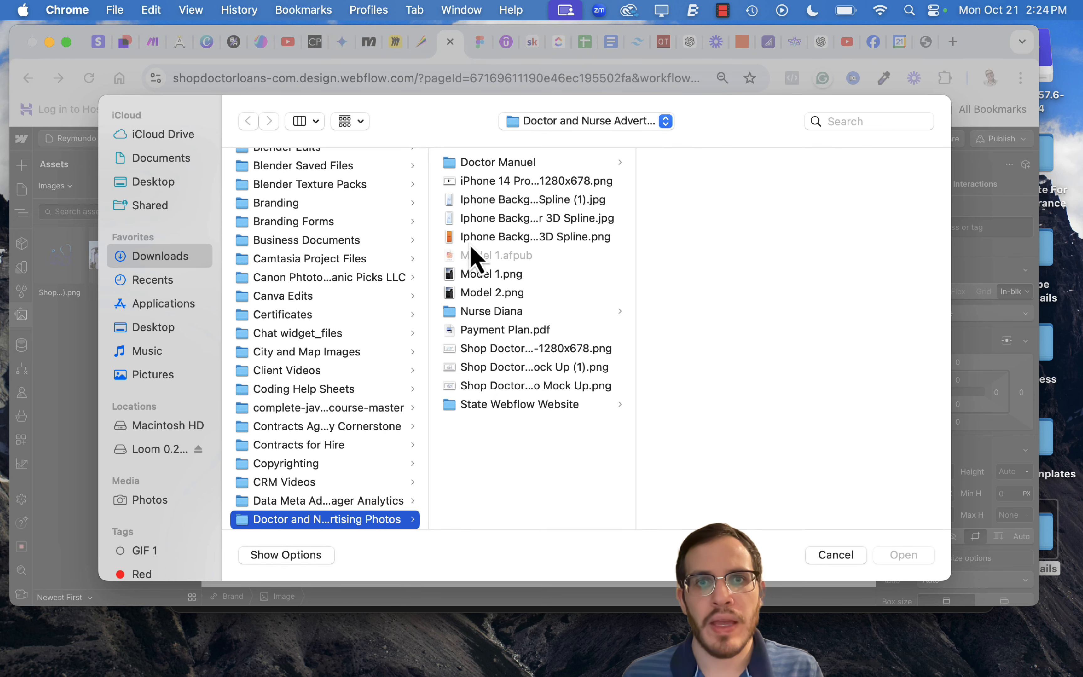
pyautogui.click(830, 555)
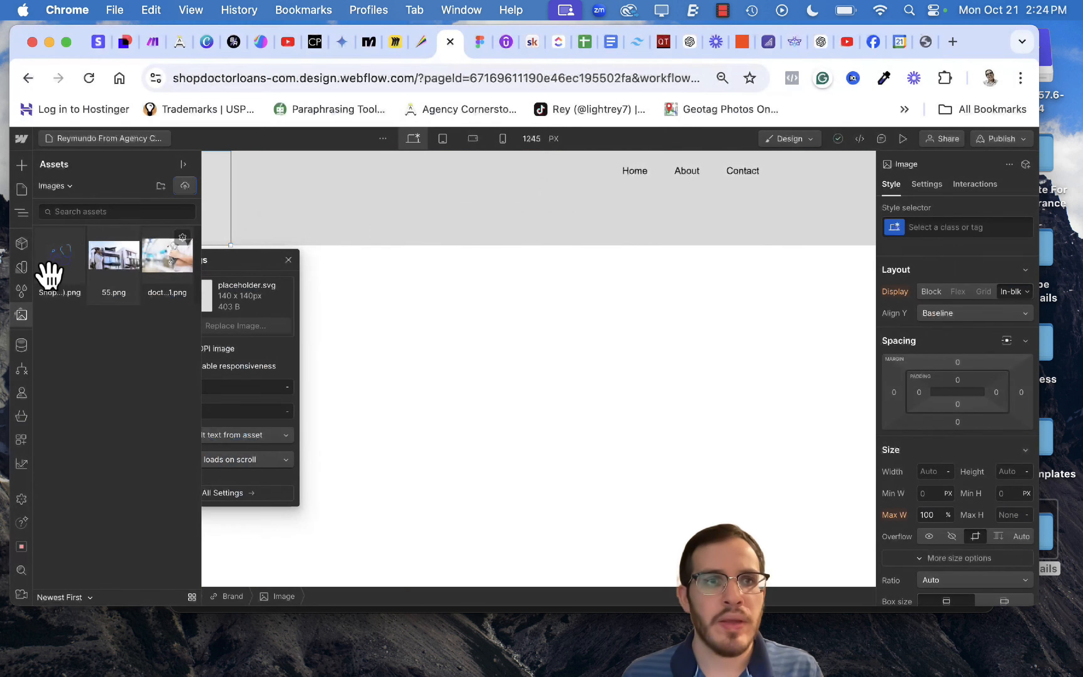
pyautogui.click(68, 267)
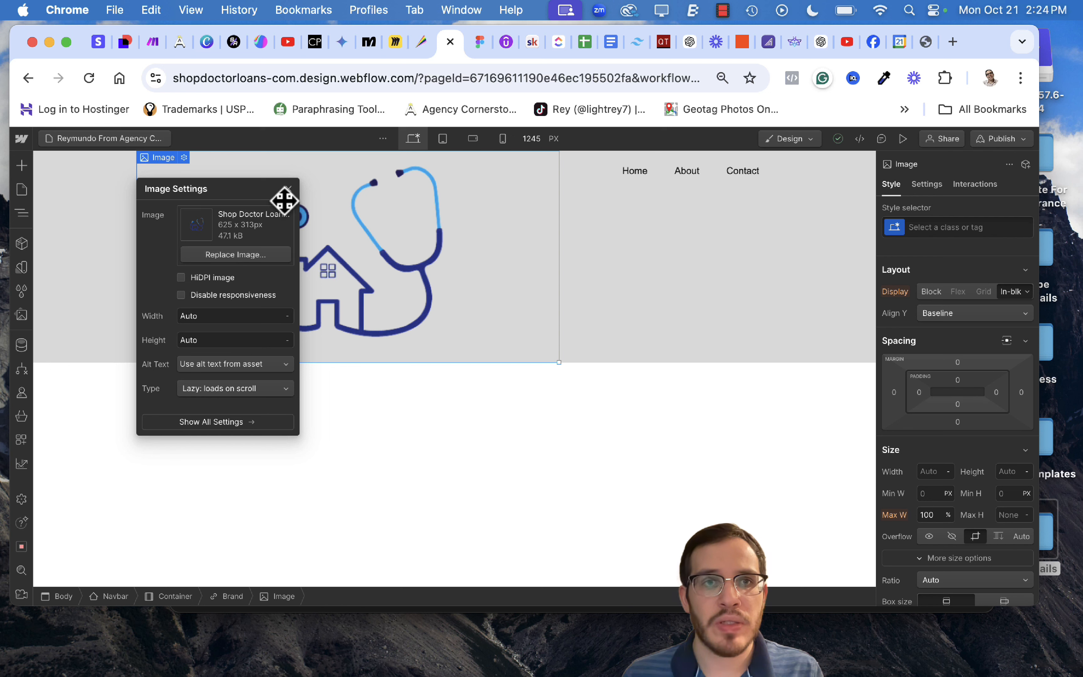
pyautogui.click(288, 189)
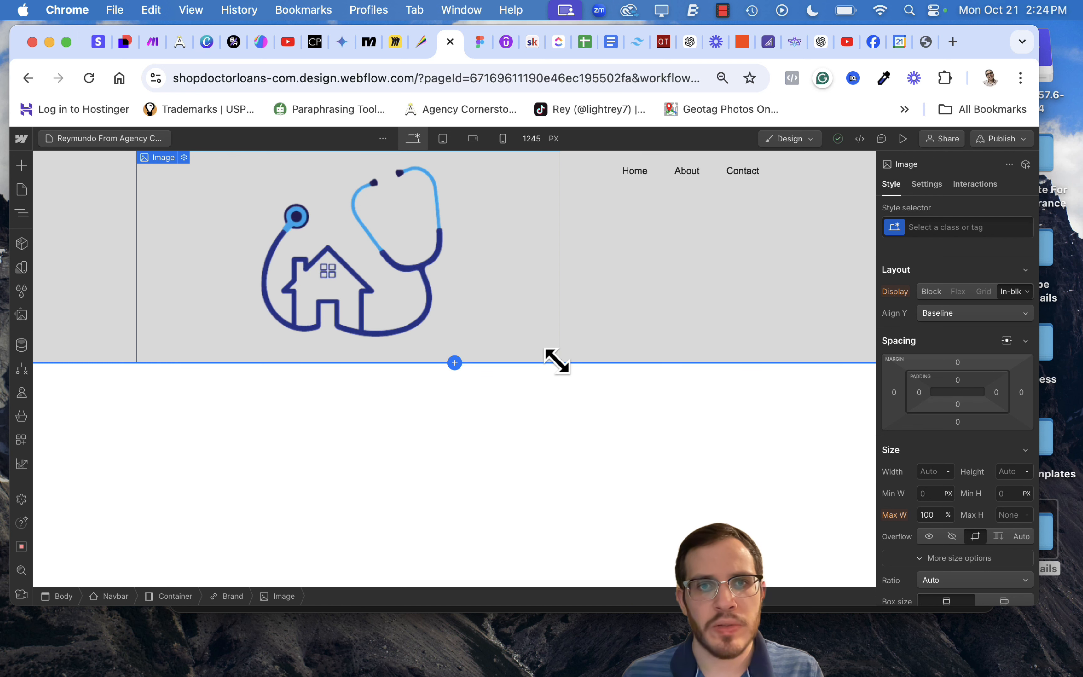
# Shrink the logo image proportionally until it fits the navbar's slim height.
pyautogui.moveTo(557, 361); pyautogui.dragTo(356, 209)
pyautogui.moveTo(241, 203); pyautogui.dragTo(234, 193)
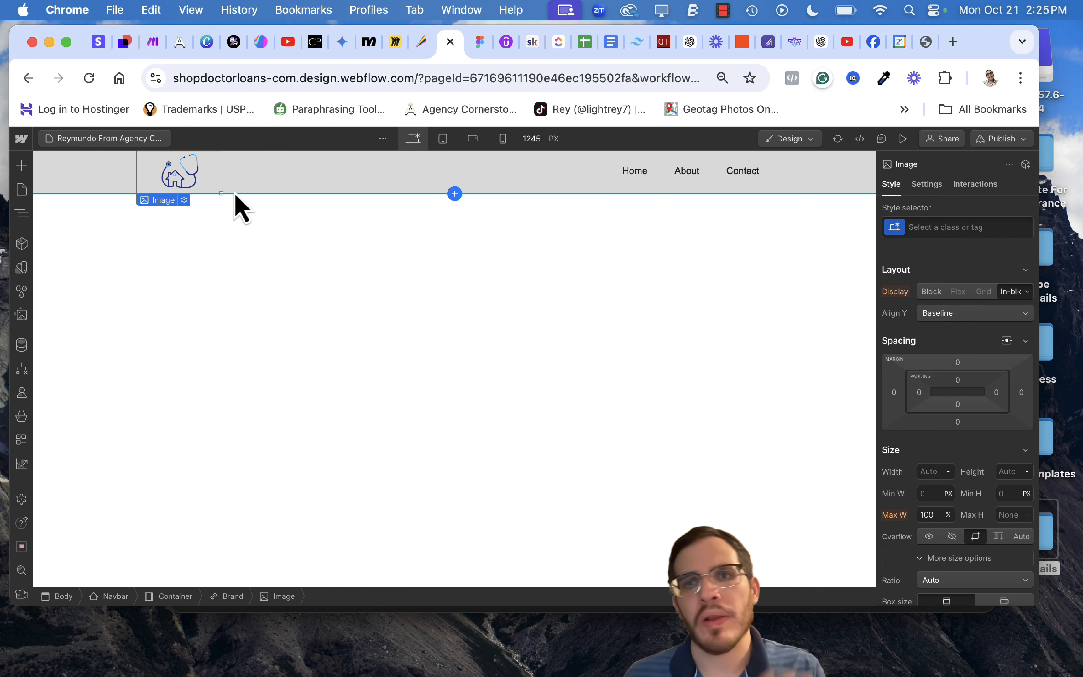
pyautogui.click(285, 293)
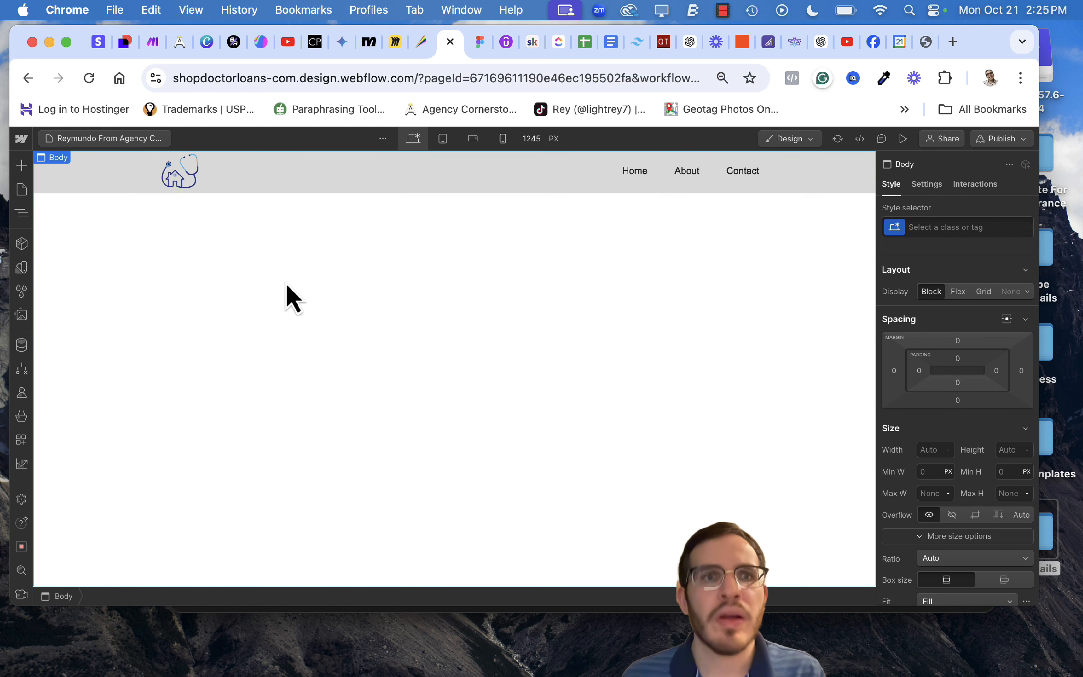
# Give the navbar's logo image a top margin of about 2 px.
pyautogui.click(166, 177)
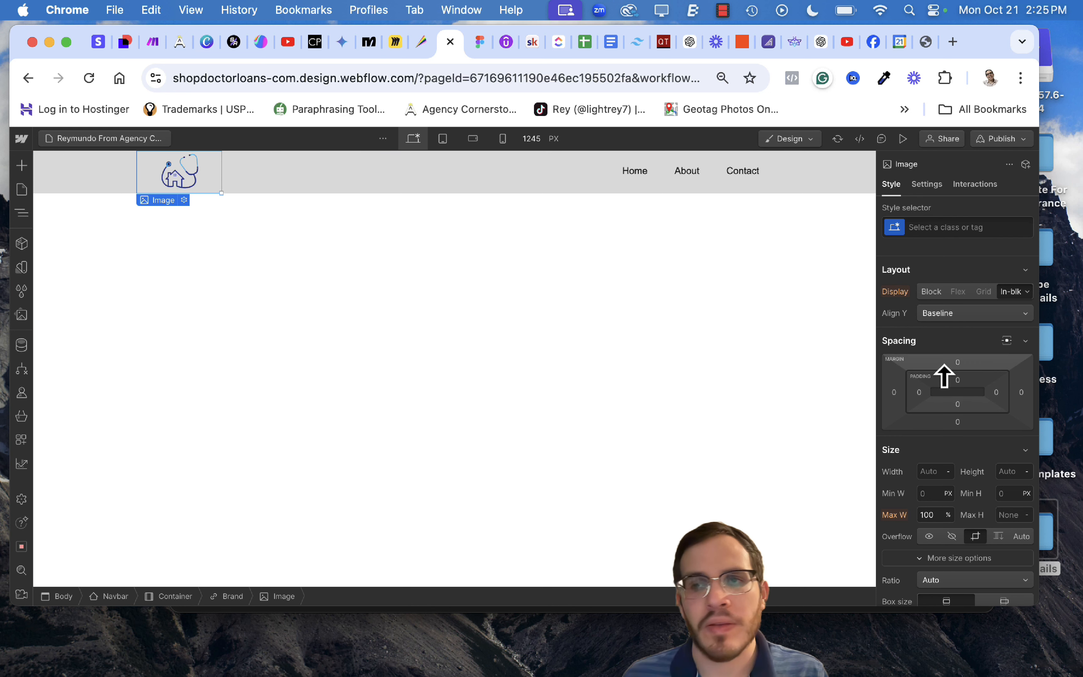
pyautogui.moveTo(945, 375); pyautogui.dragTo(944, 374)
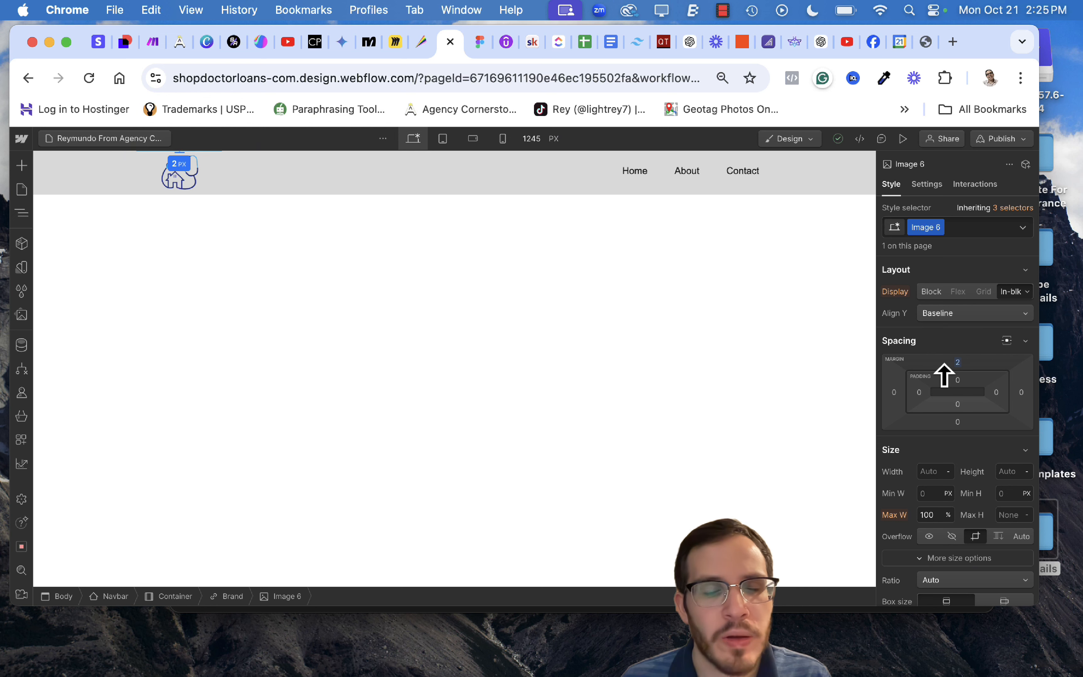
pyautogui.moveTo(944, 374); pyautogui.dragTo(944, 374)
pyautogui.click(551, 322)
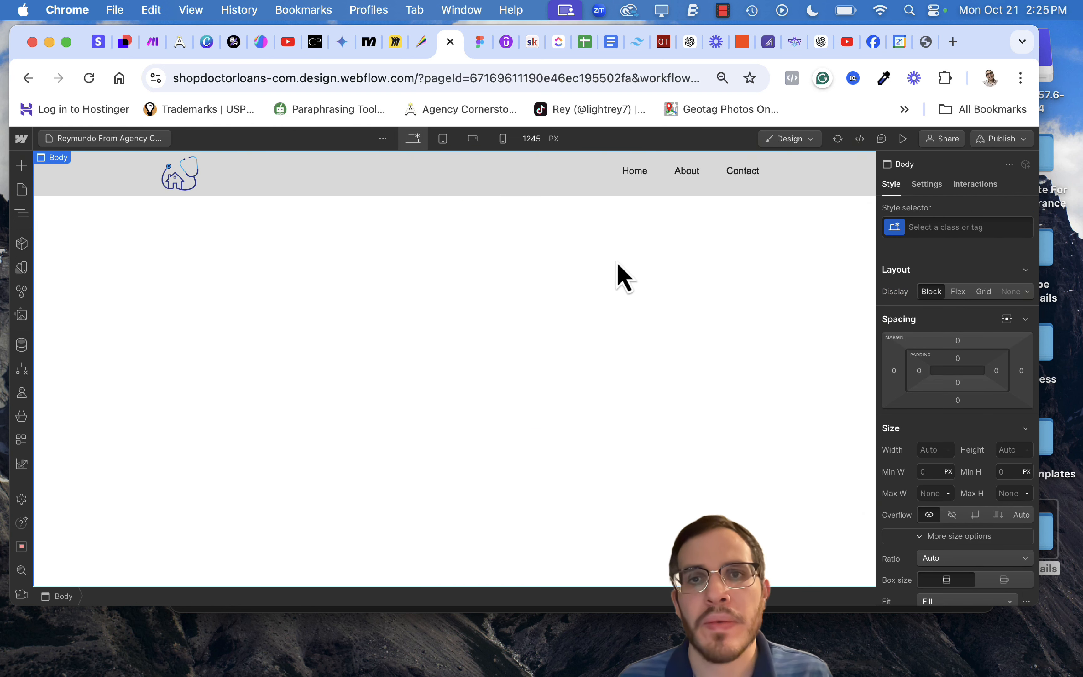
# Duplicate the navbar's Home link and rename the second copy "Offer".
pyautogui.click(645, 179)
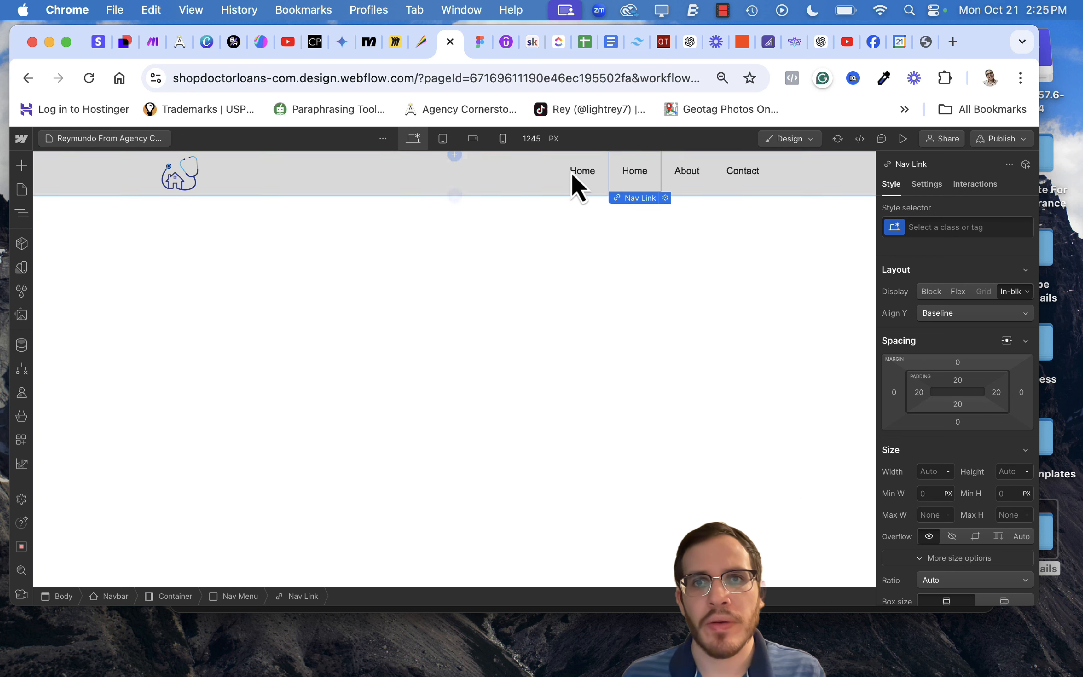
pyautogui.click(587, 172)
pyautogui.doubleClick(588, 171)
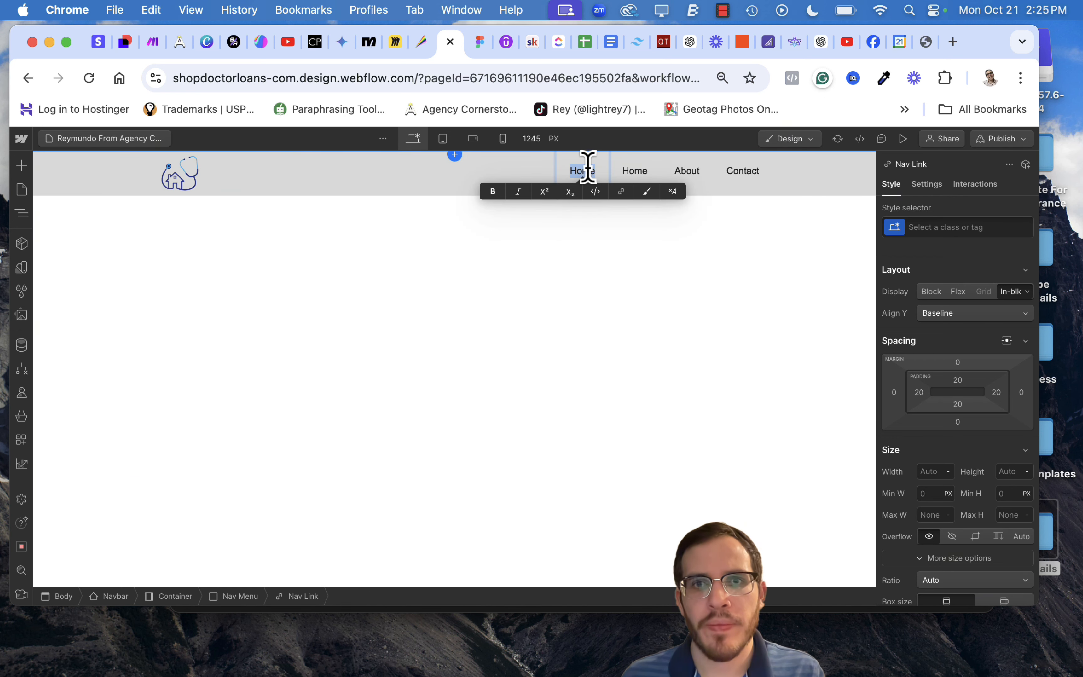
pyautogui.click(635, 171)
pyautogui.doubleClick(636, 171)
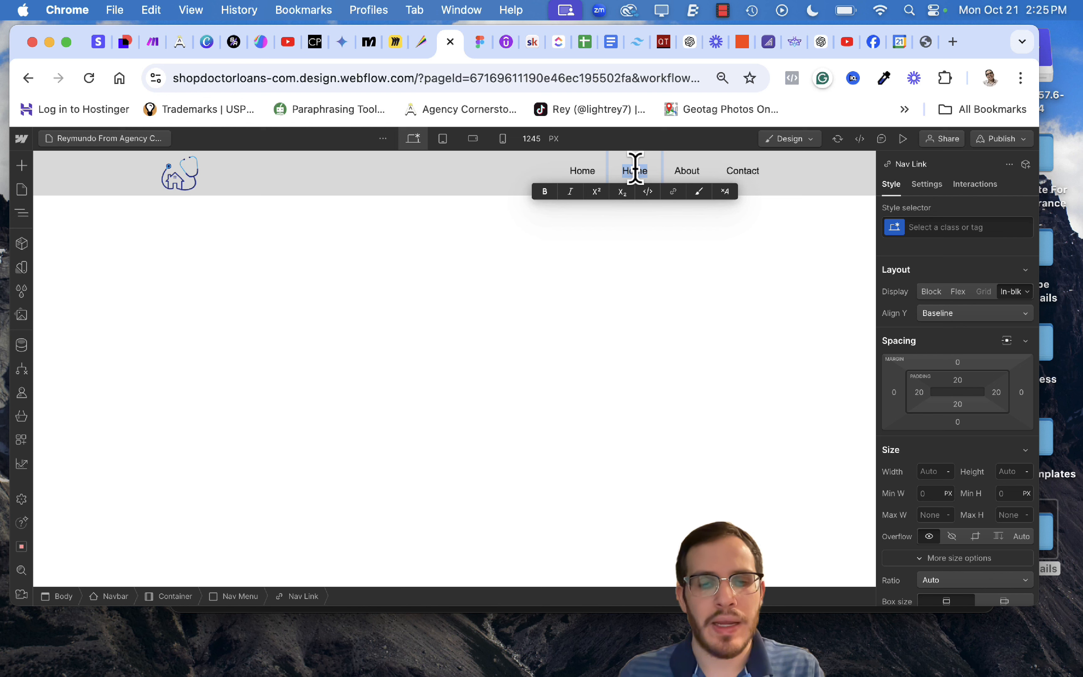
pyautogui.write('HO')
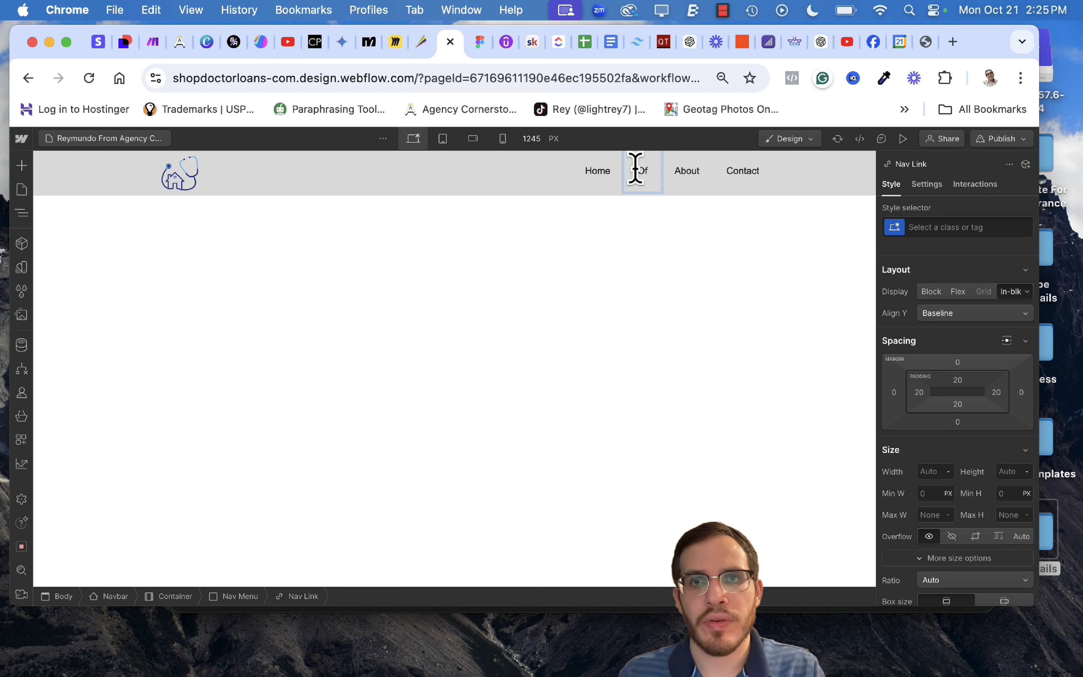
pyautogui.write('fer')
# Rename the navbar's About link as "About Us".
pyautogui.click(693, 175)
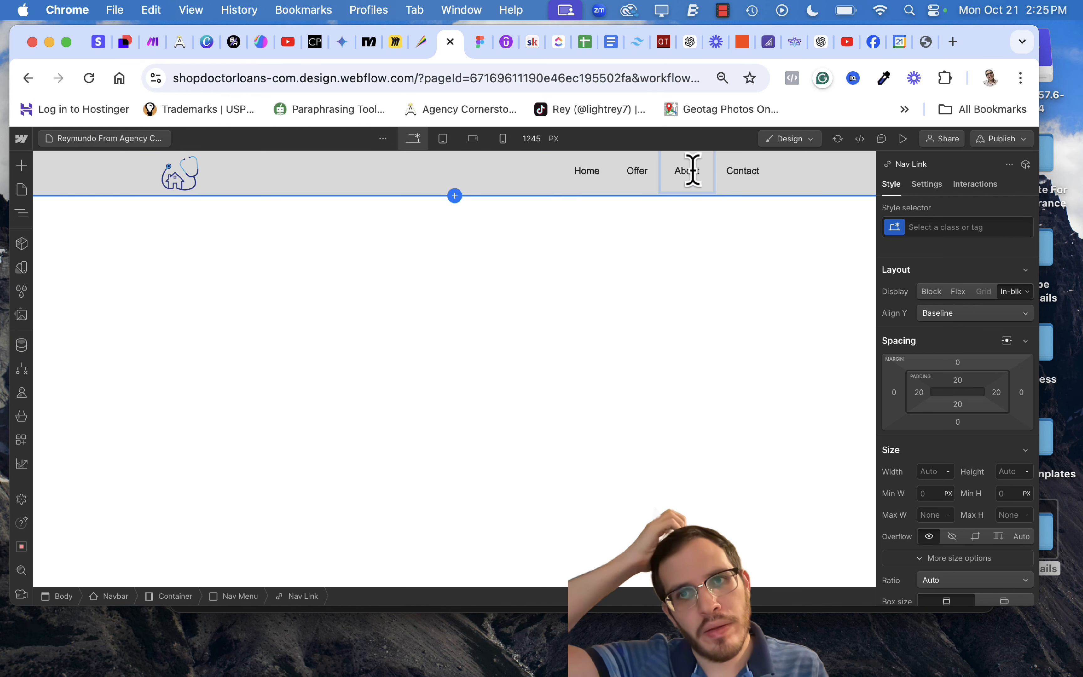
pyautogui.doubleClick(694, 170)
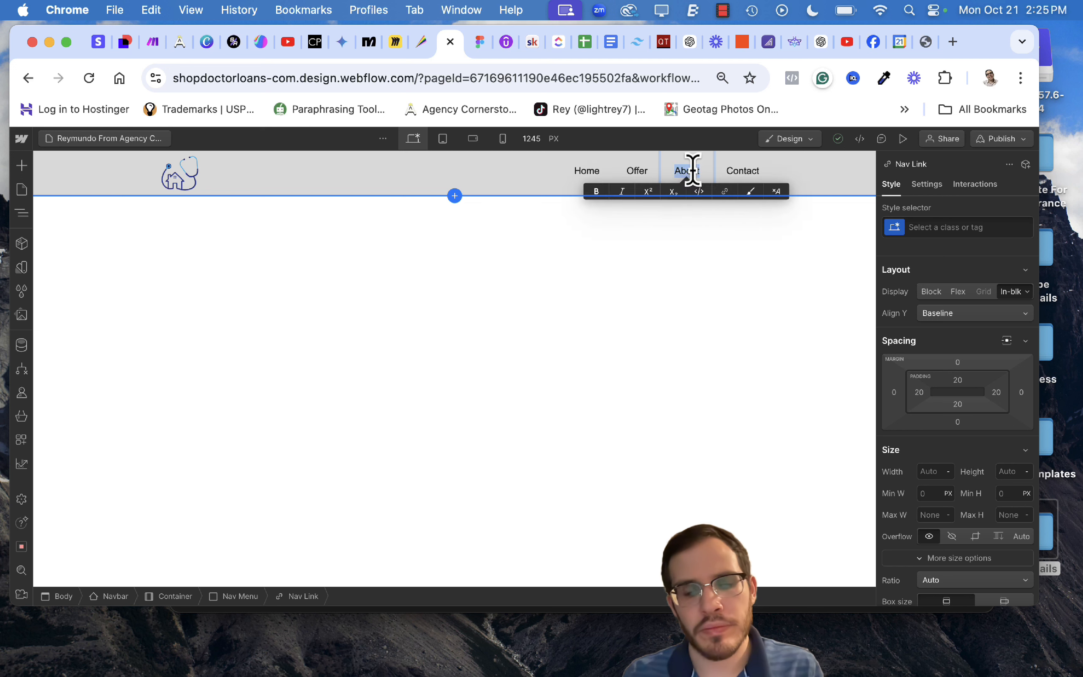
pyautogui.write('About US')
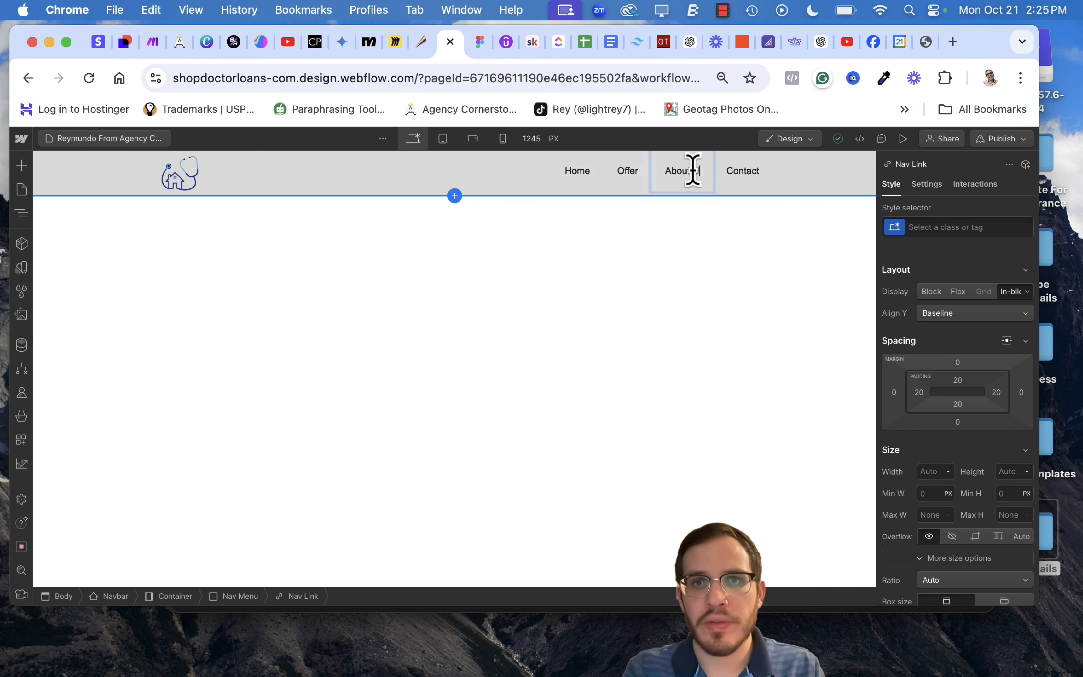
pyautogui.press('BackSpace')
pyautogui.press('BackSpace')
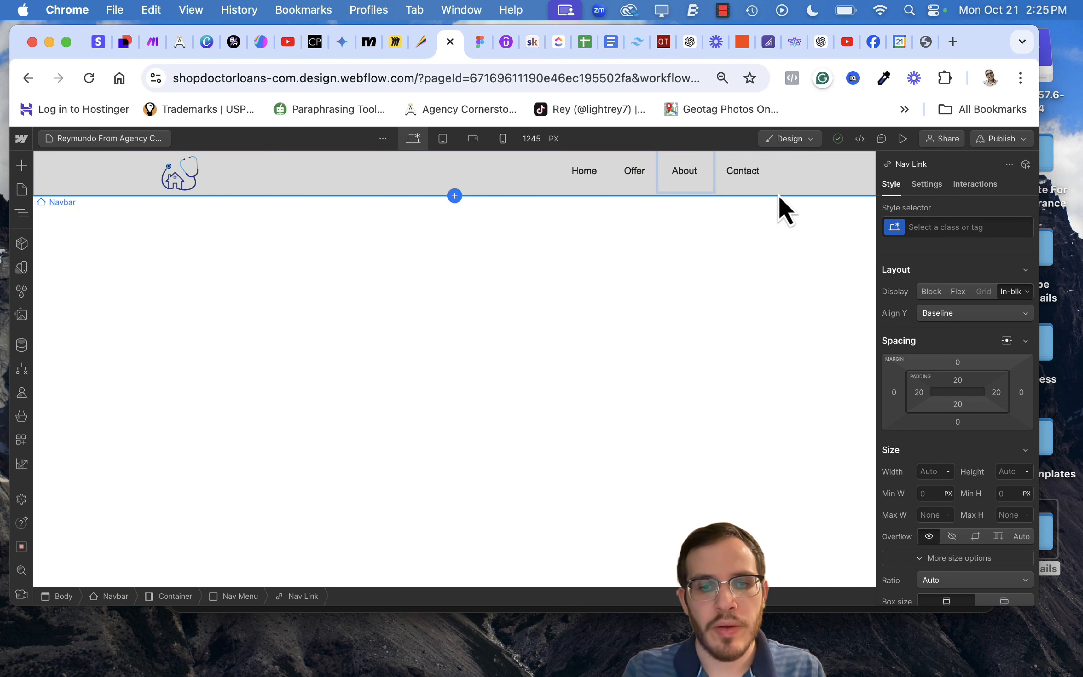
pyautogui.write('Us')
pyautogui.press('Escape')
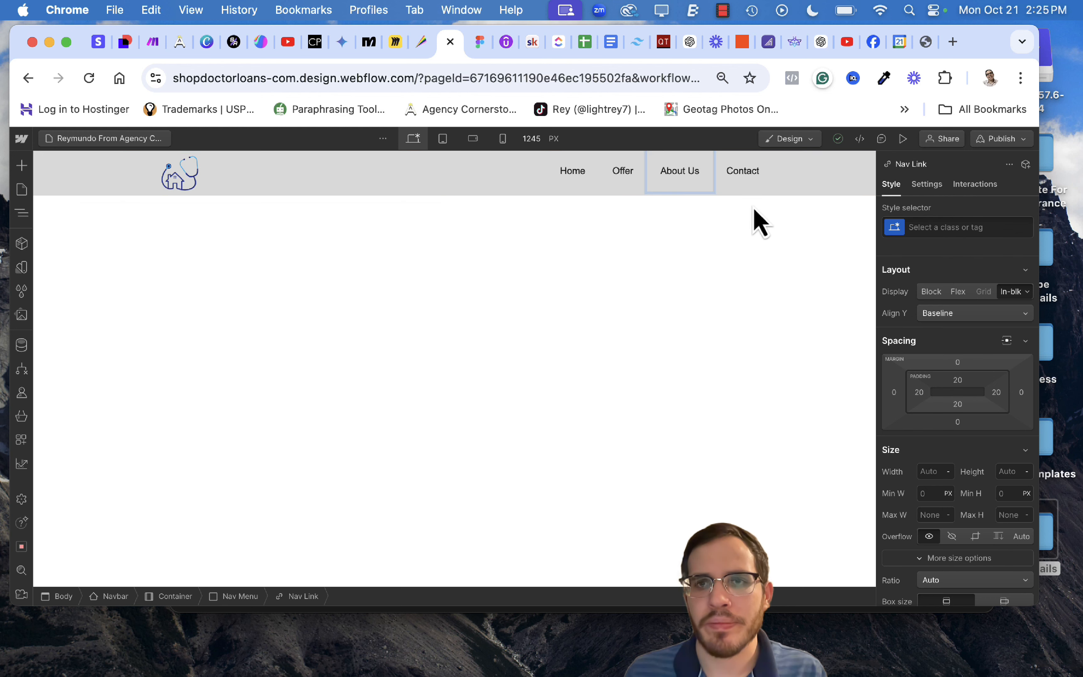
# Rename the navbar's Contact link as "Portfolio".
pyautogui.click(737, 173)
pyautogui.doubleClick(739, 169)
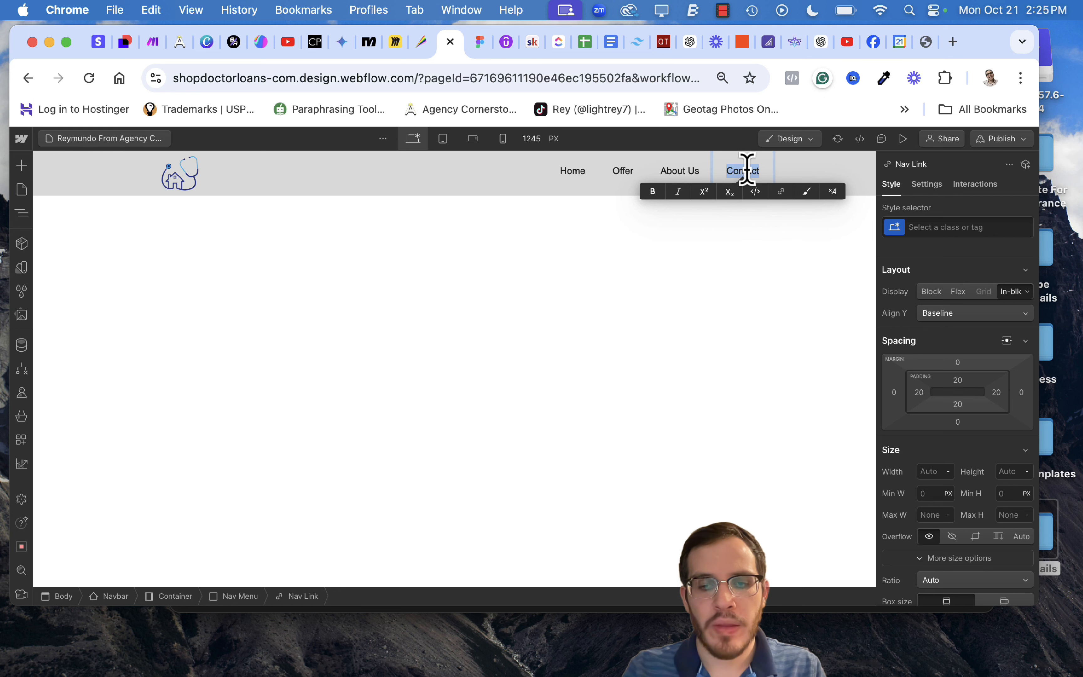
pyautogui.write('Portfolio')
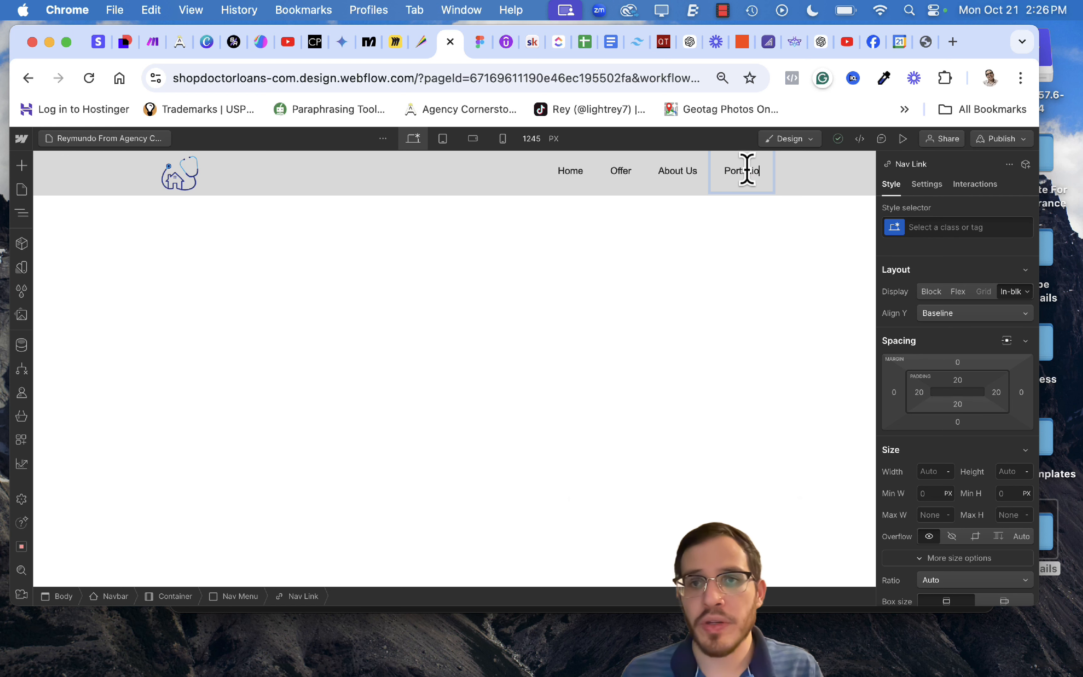
pyautogui.press('Escape')
pyautogui.click(763, 223)
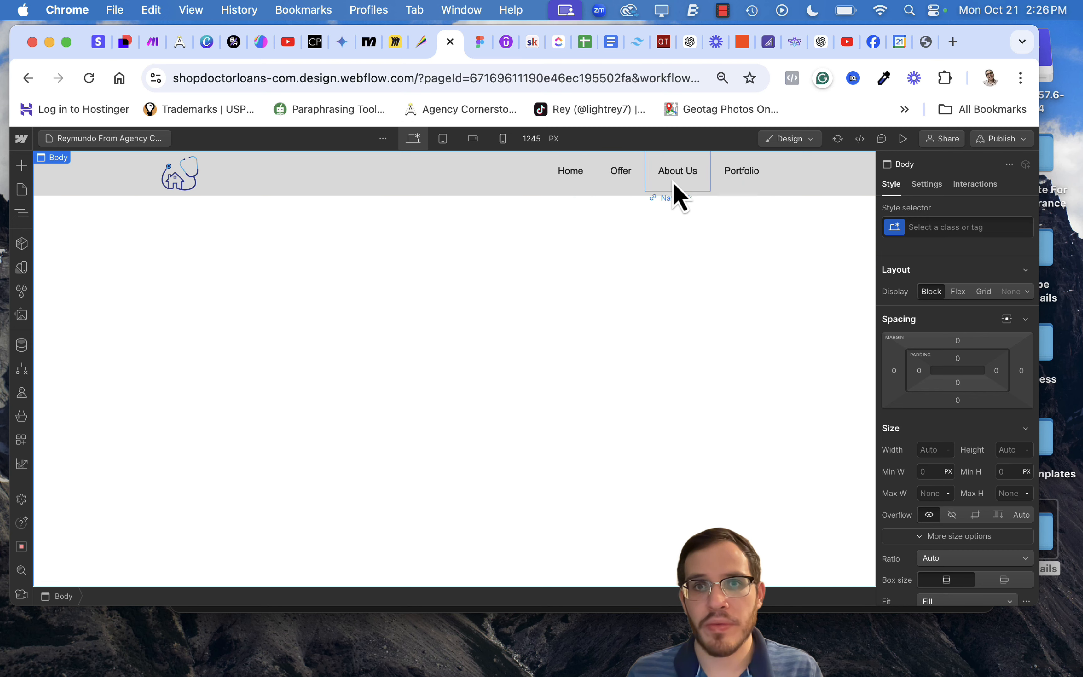
# Rename the navbar's Home link as "Auto" and its Offer link as "Home".
pyautogui.doubleClick(574, 172)
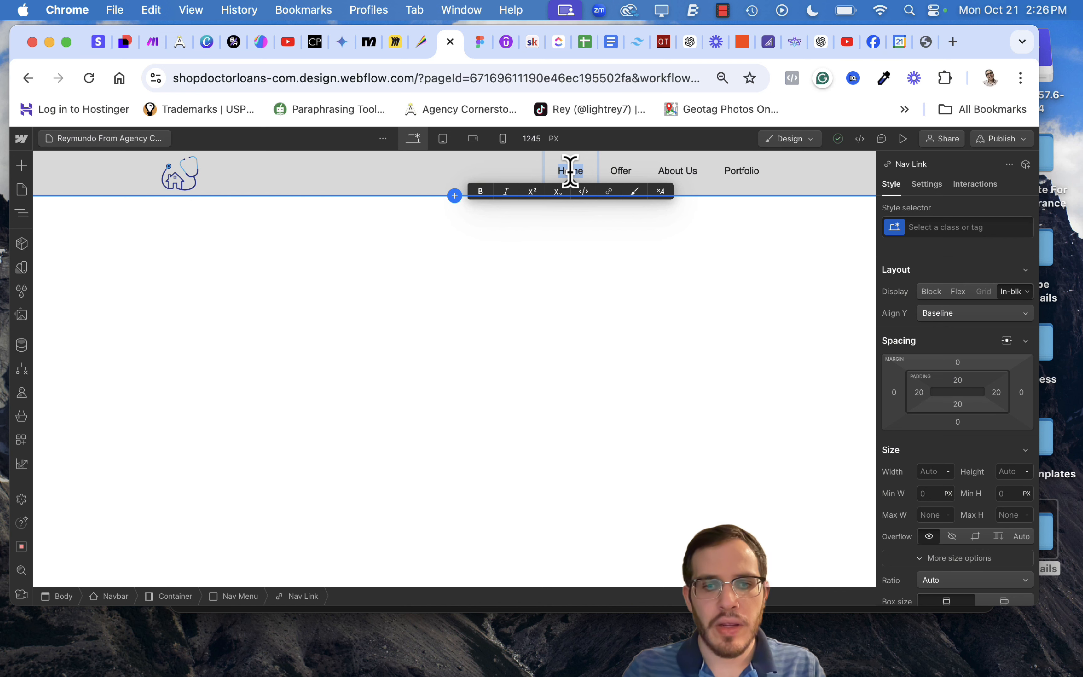
pyautogui.write('coverage')
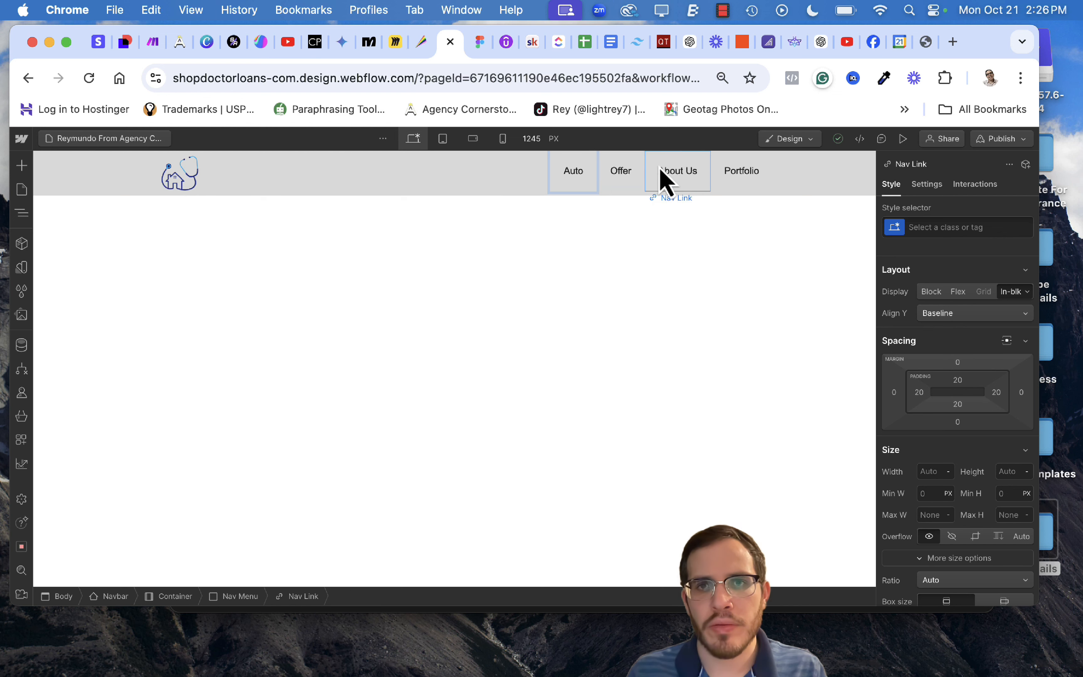
pyautogui.doubleClick(619, 171)
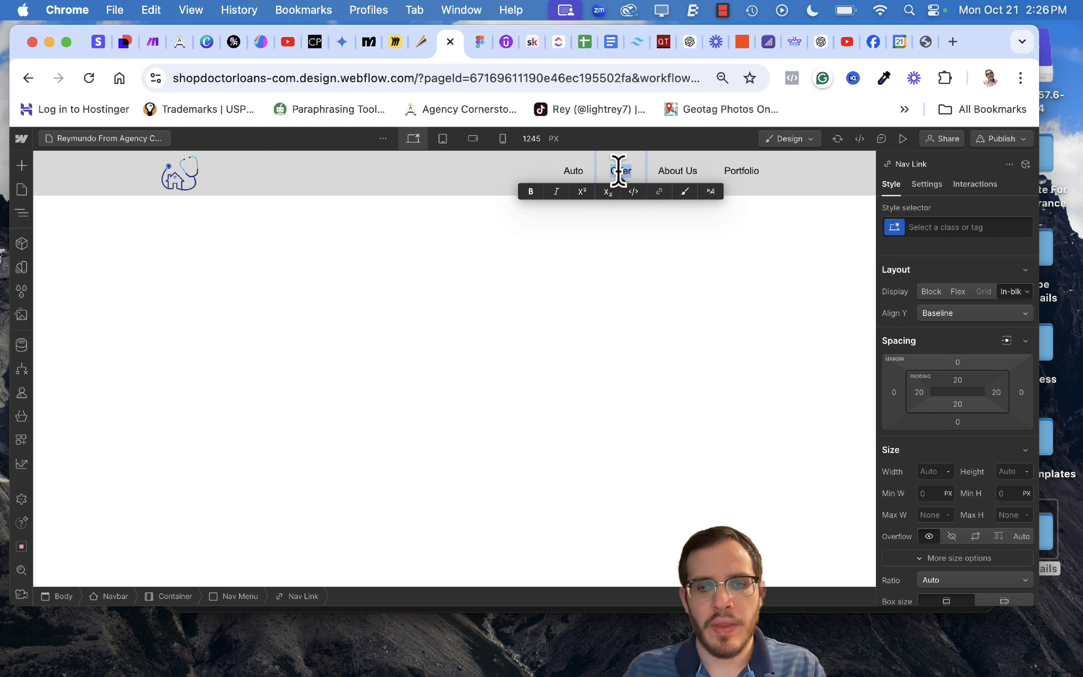
pyautogui.write('Home')
pyautogui.press('Escape')
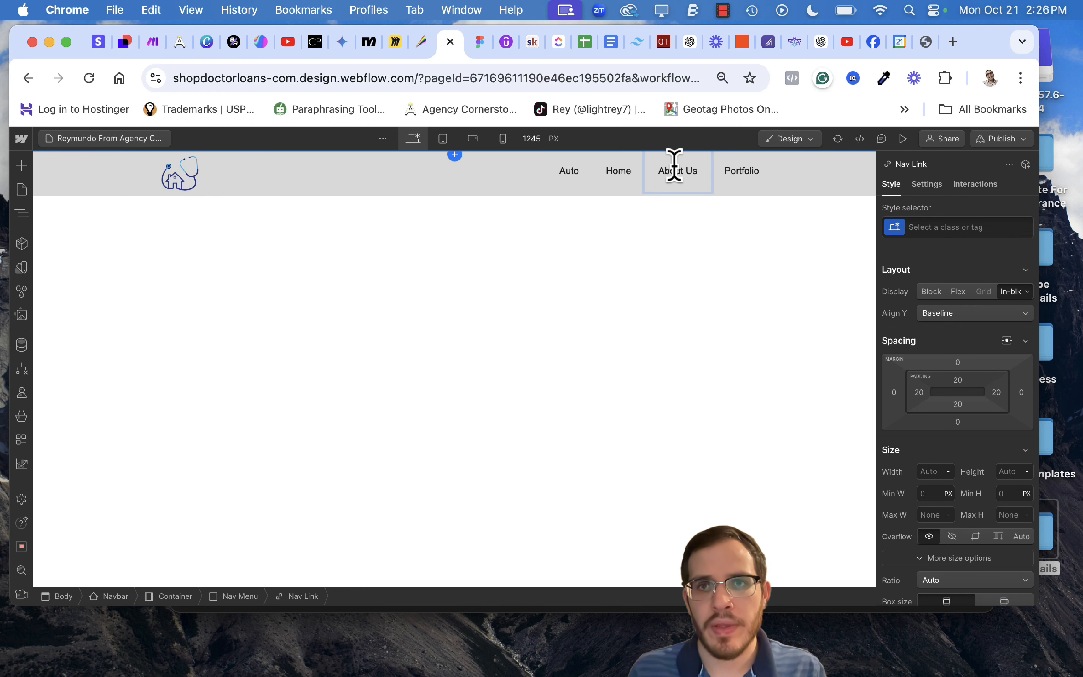
# Rename the navbar's About Us link as "Commercial", correcting the spelling with the suggested word.
pyautogui.doubleClick(675, 170)
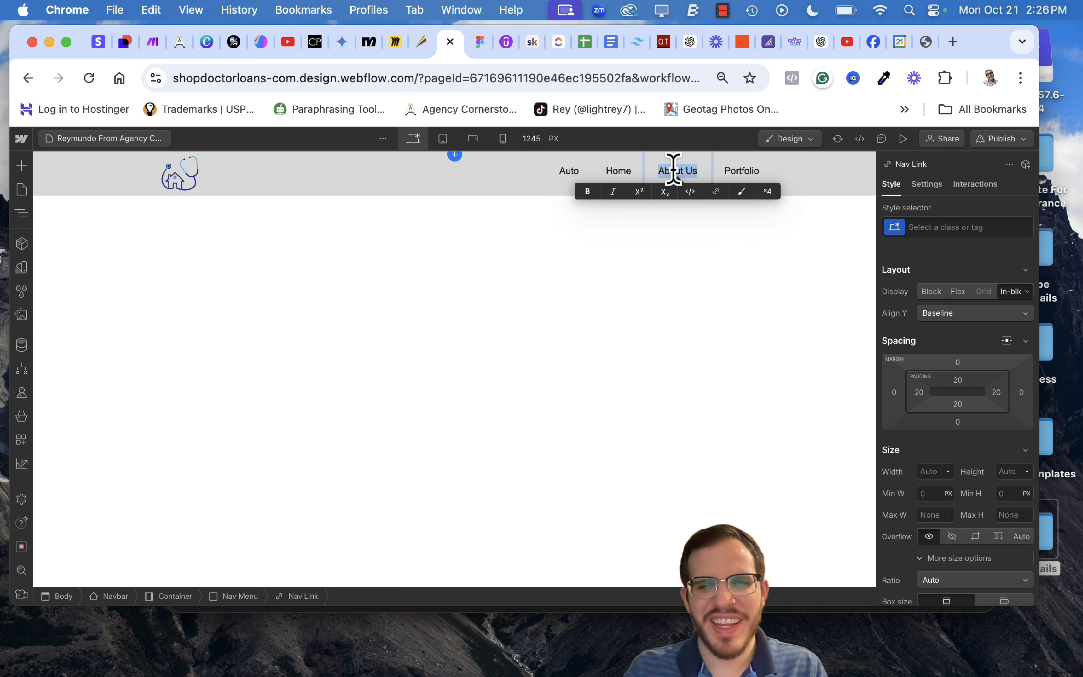
pyautogui.write('C')
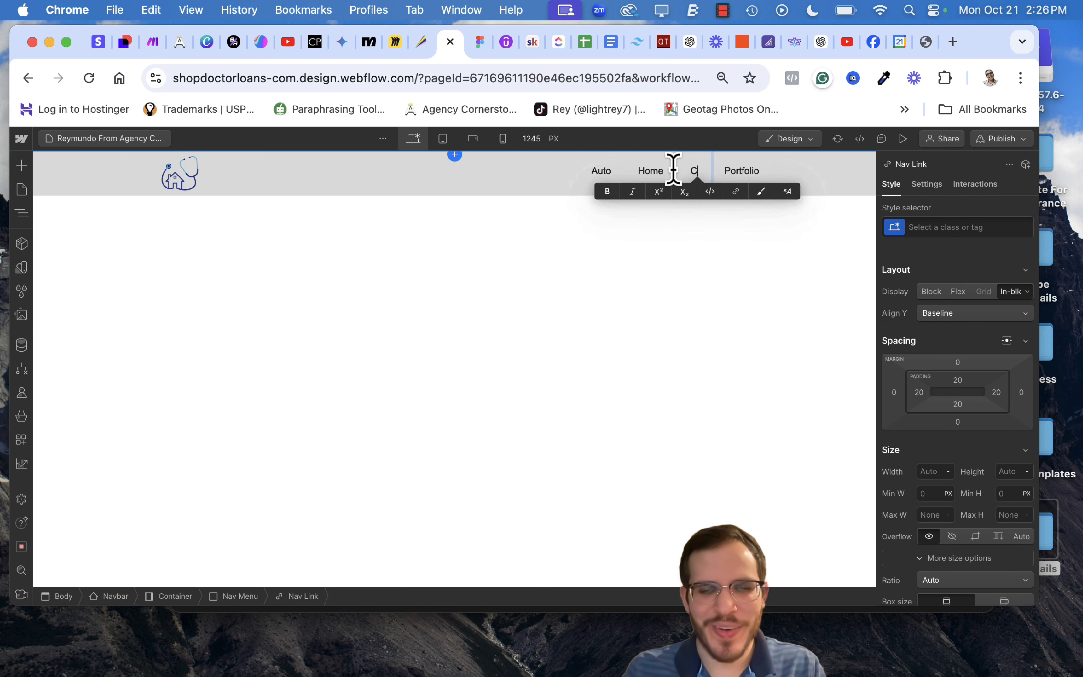
pyautogui.write('ommercial')
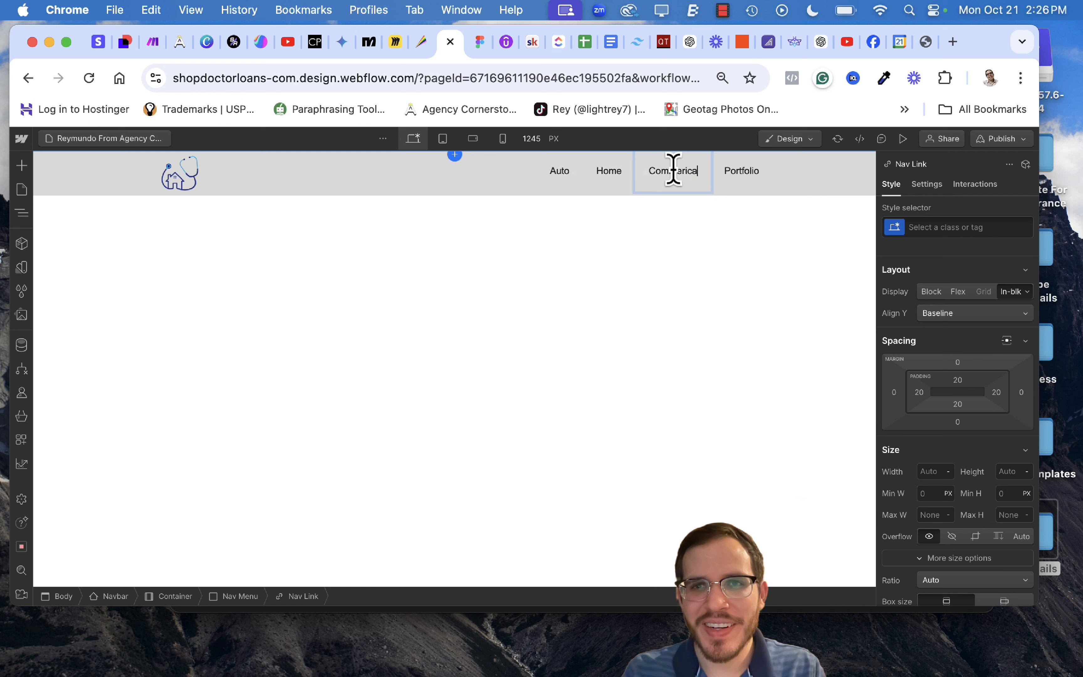
pyautogui.rightClick(677, 170)
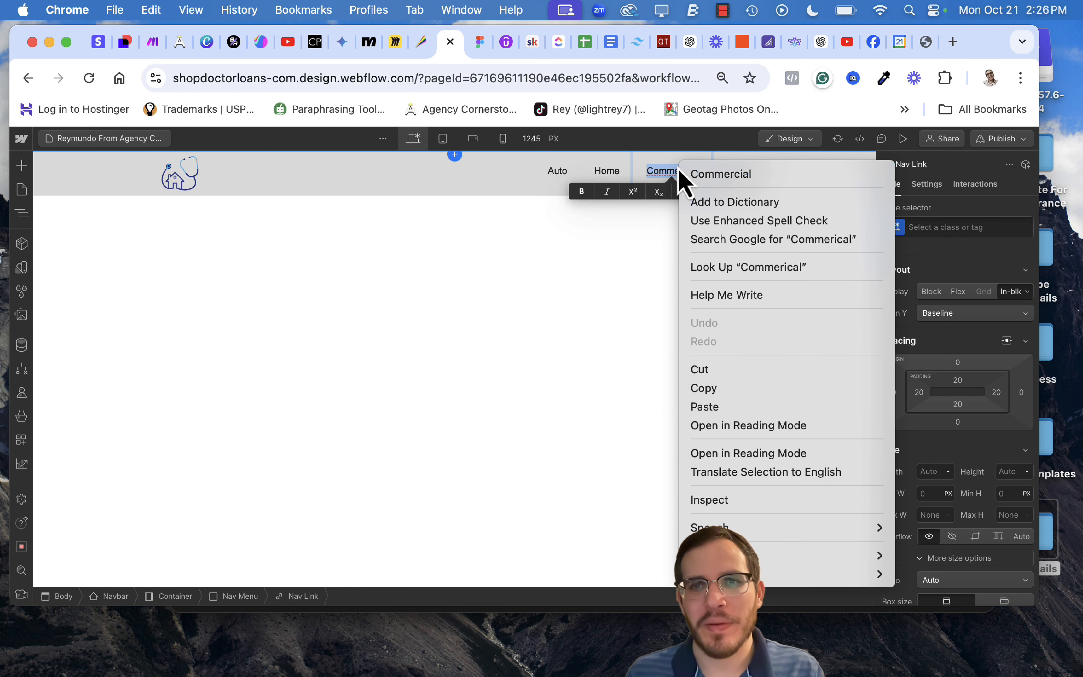
pyautogui.click(696, 175)
pyautogui.press('Escape')
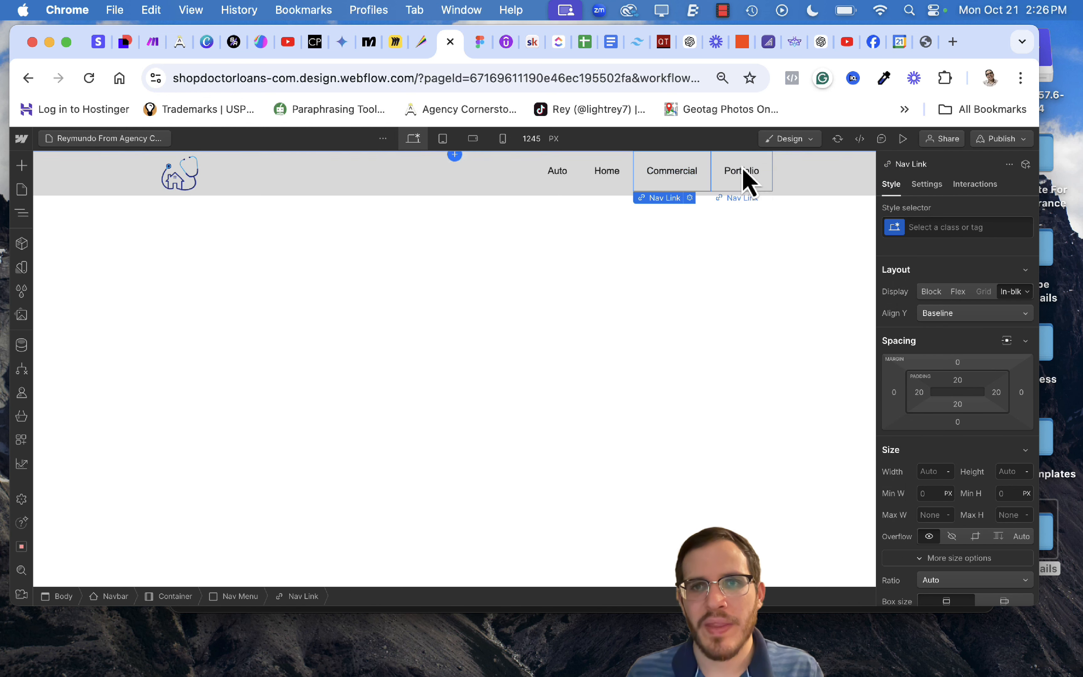
# Rename the navbar's Portfolio link as "Health".
pyautogui.click(750, 188)
pyautogui.doubleClick(741, 170)
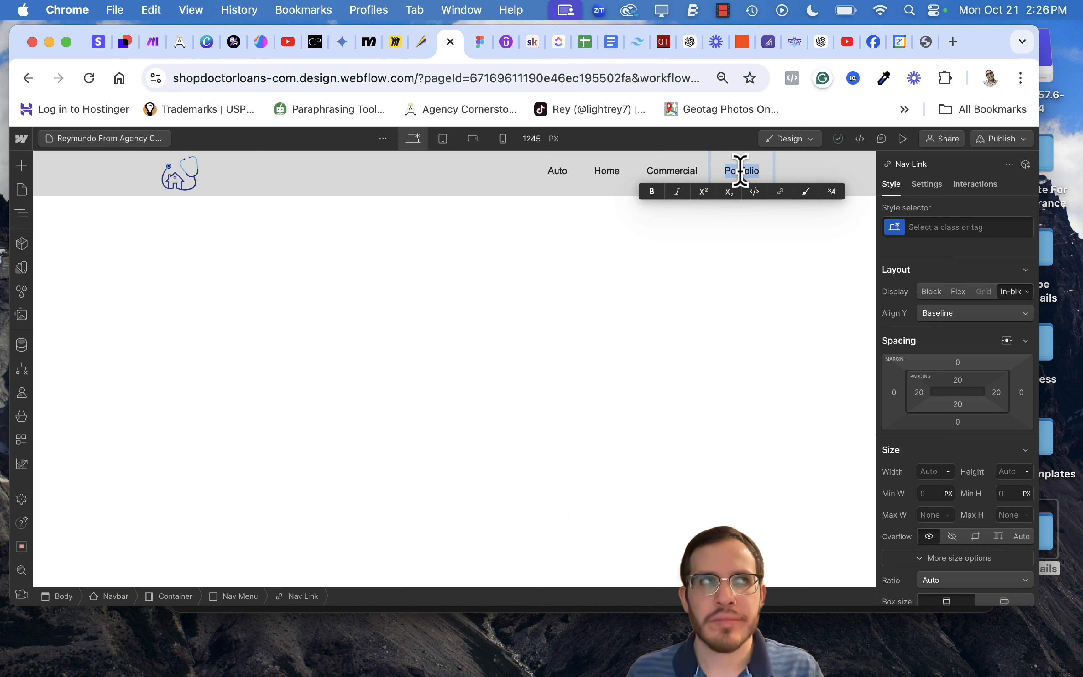
pyautogui.write('Health')
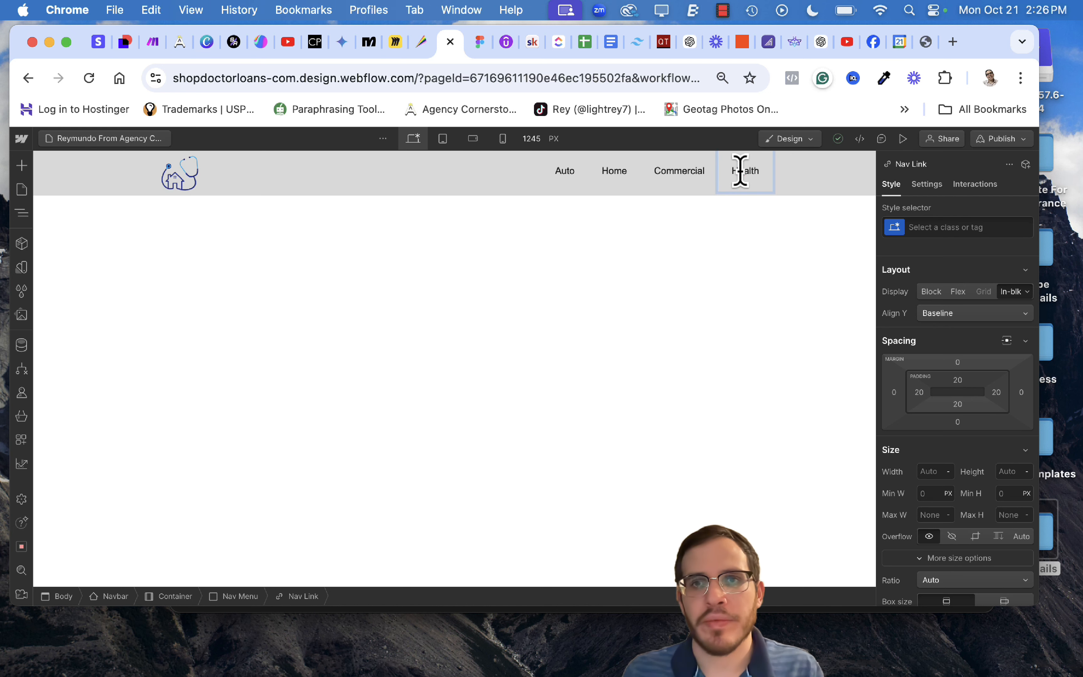
pyautogui.click(718, 235)
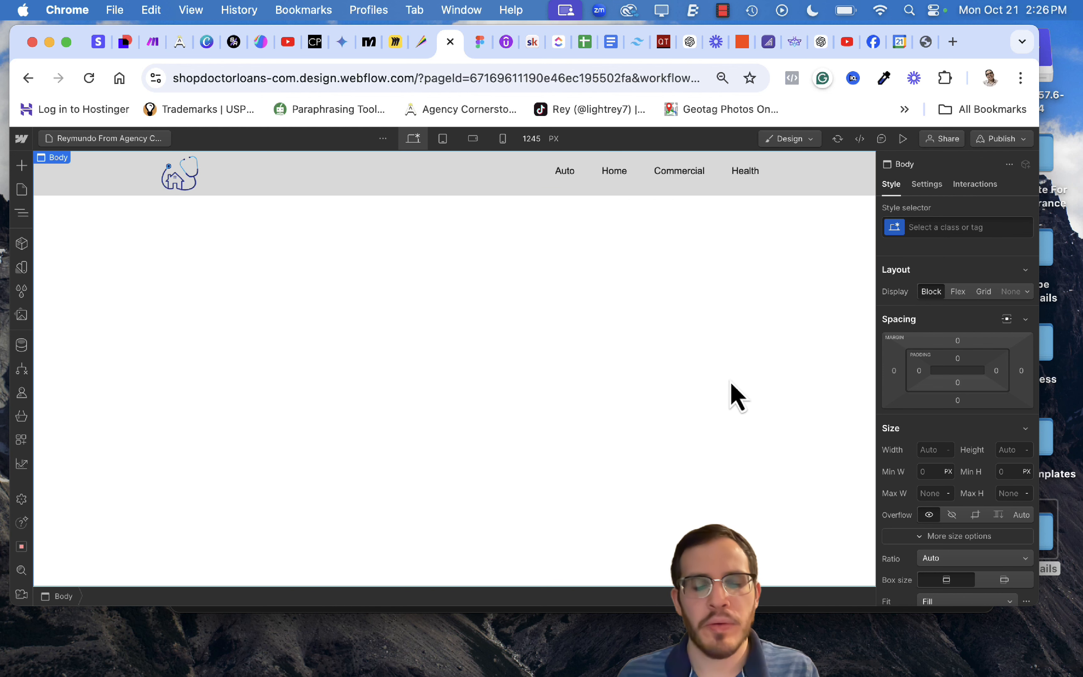
# Select the Auto link in the element tree and open its link settings.
pyautogui.press('z')
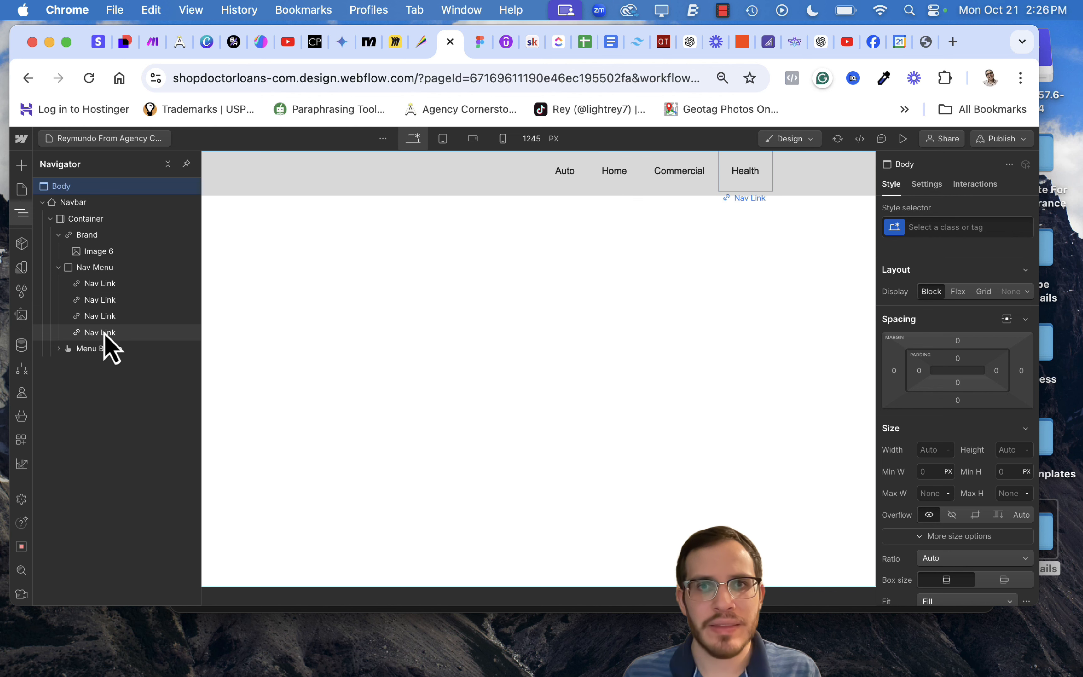
pyautogui.click(103, 284)
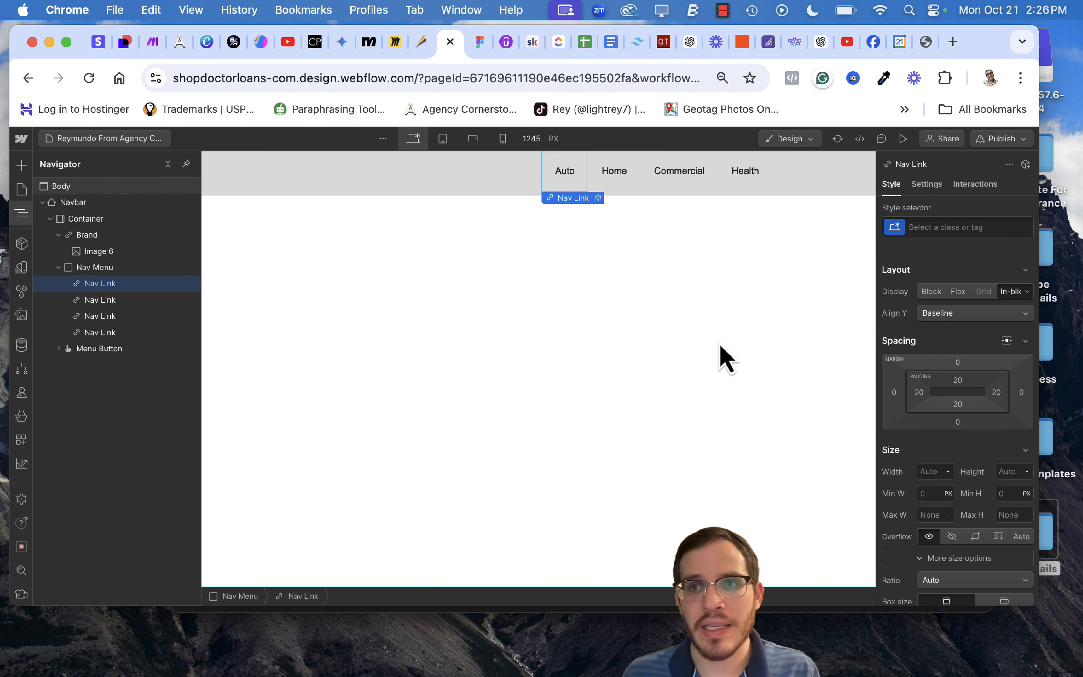
pyautogui.click(932, 186)
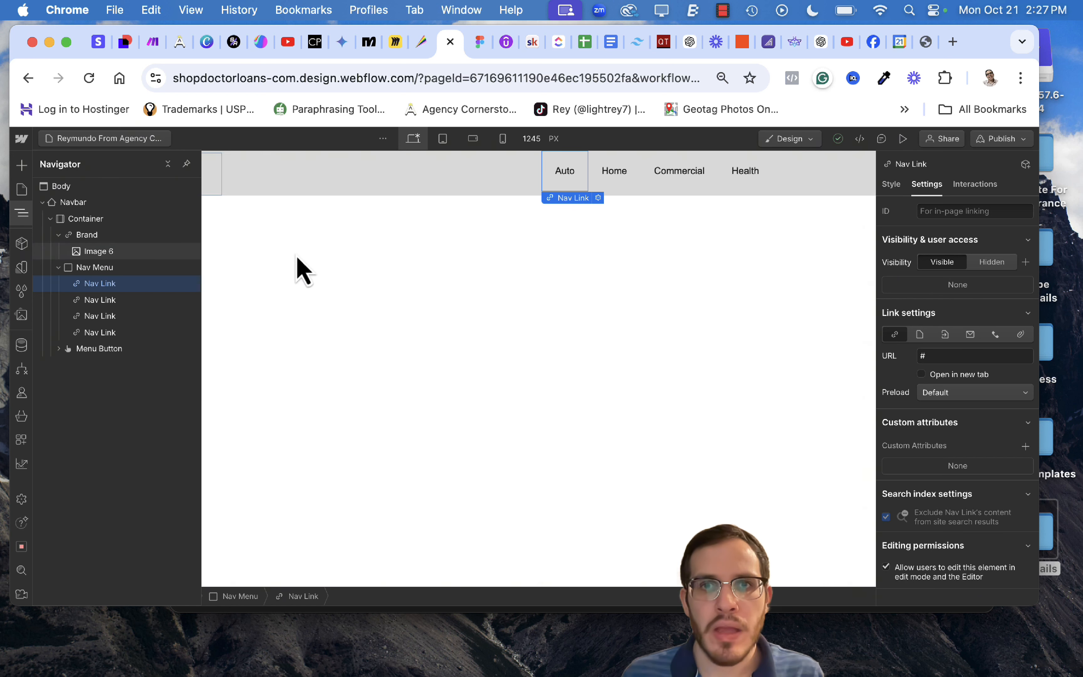
# Clear the old element search, search for "butt", and place a Button in the navbar menu after the Health link, keeping its default link settings.
pyautogui.press('a')
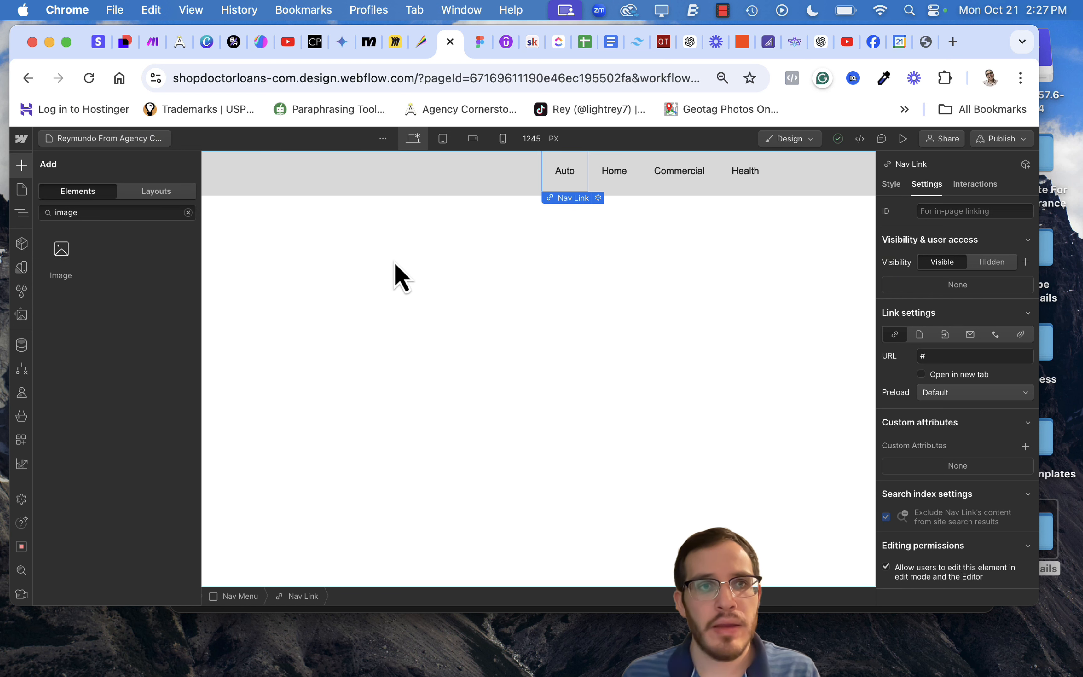
pyautogui.click(188, 212)
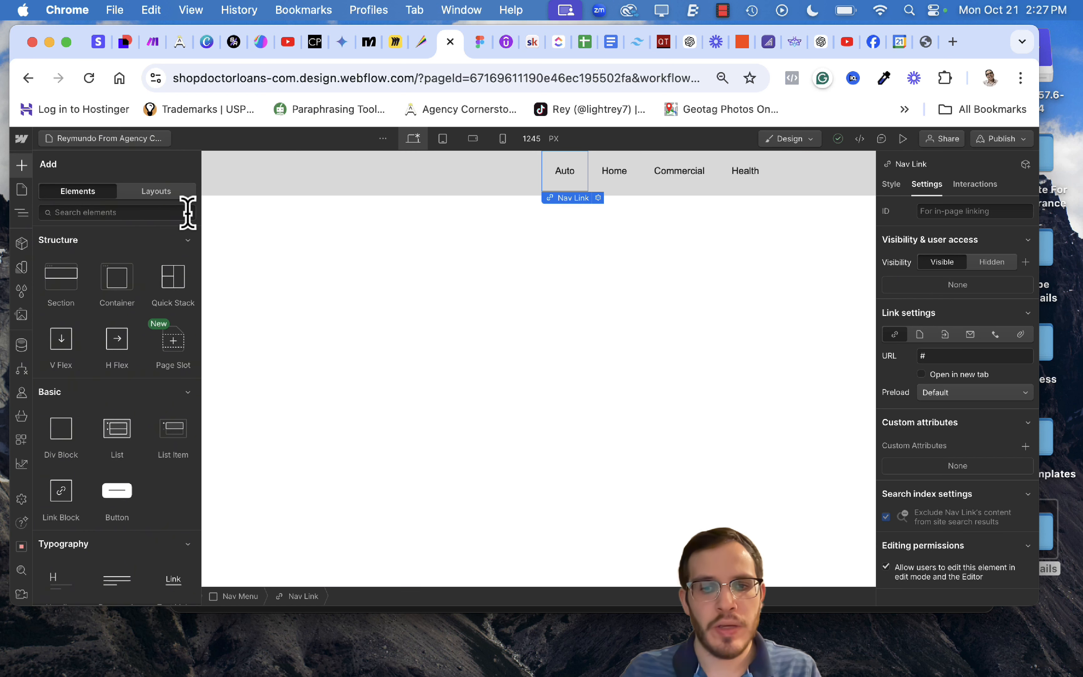
pyautogui.hotkey('shift', 'a')
pyautogui.click(313, 242)
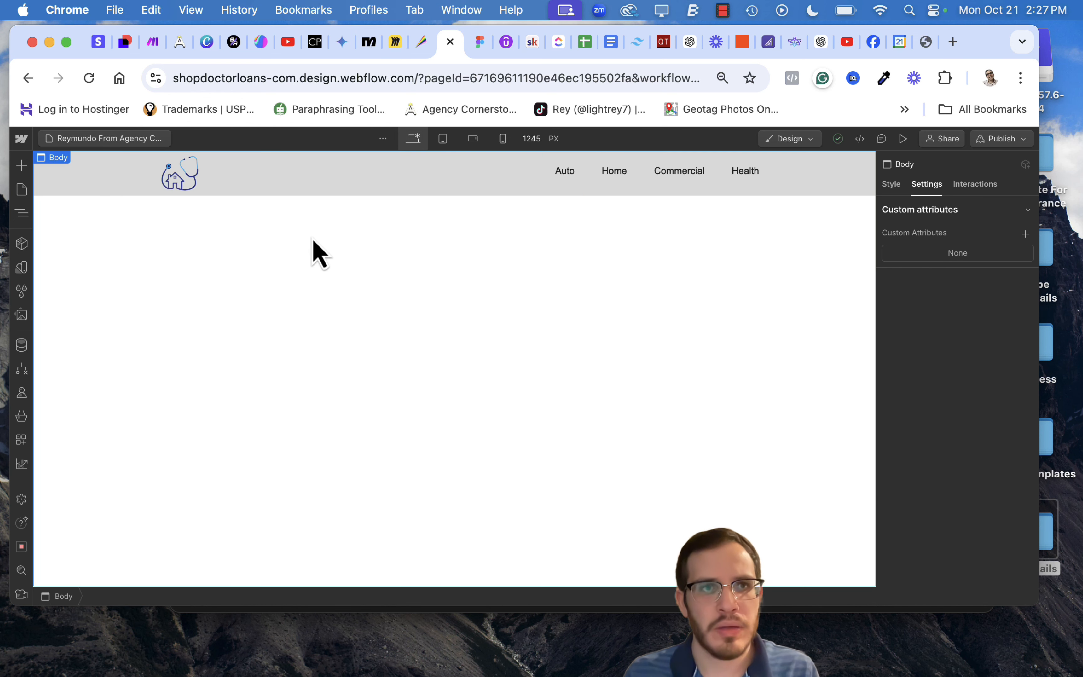
pyautogui.press('z')
pyautogui.press('z')
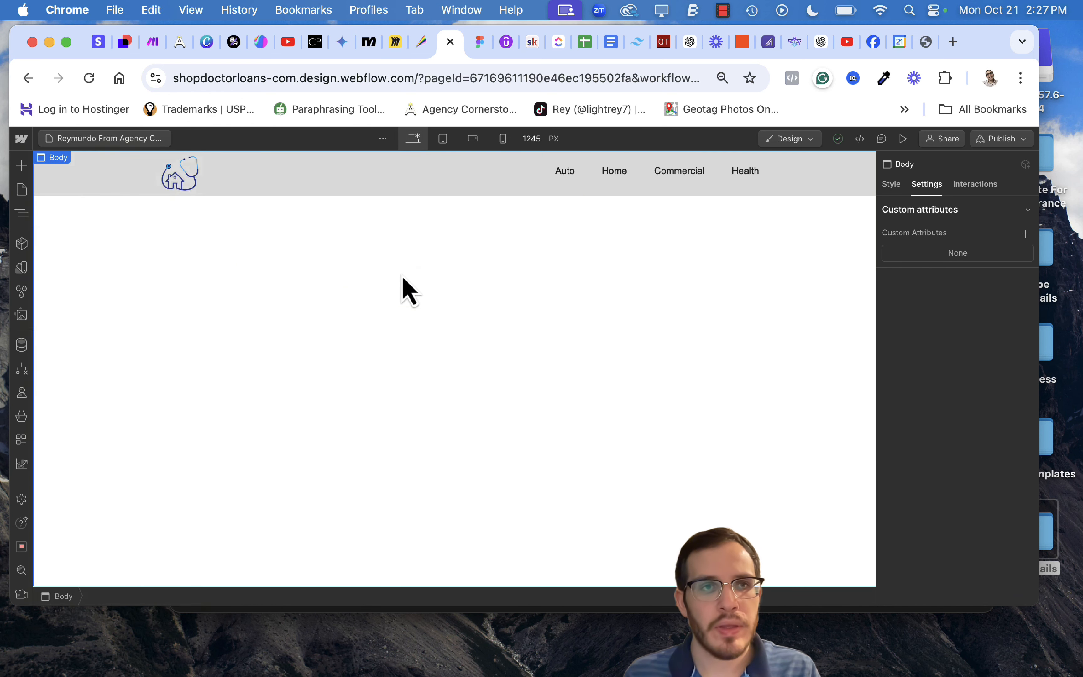
pyautogui.press('a')
pyautogui.click(142, 211)
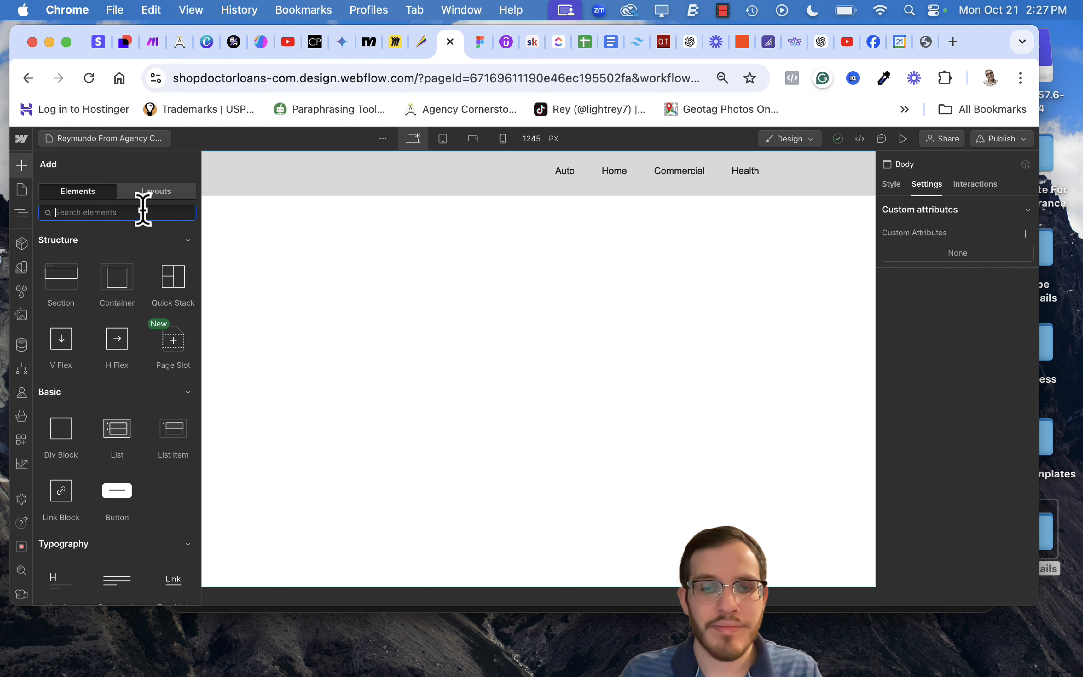
pyautogui.write('butt')
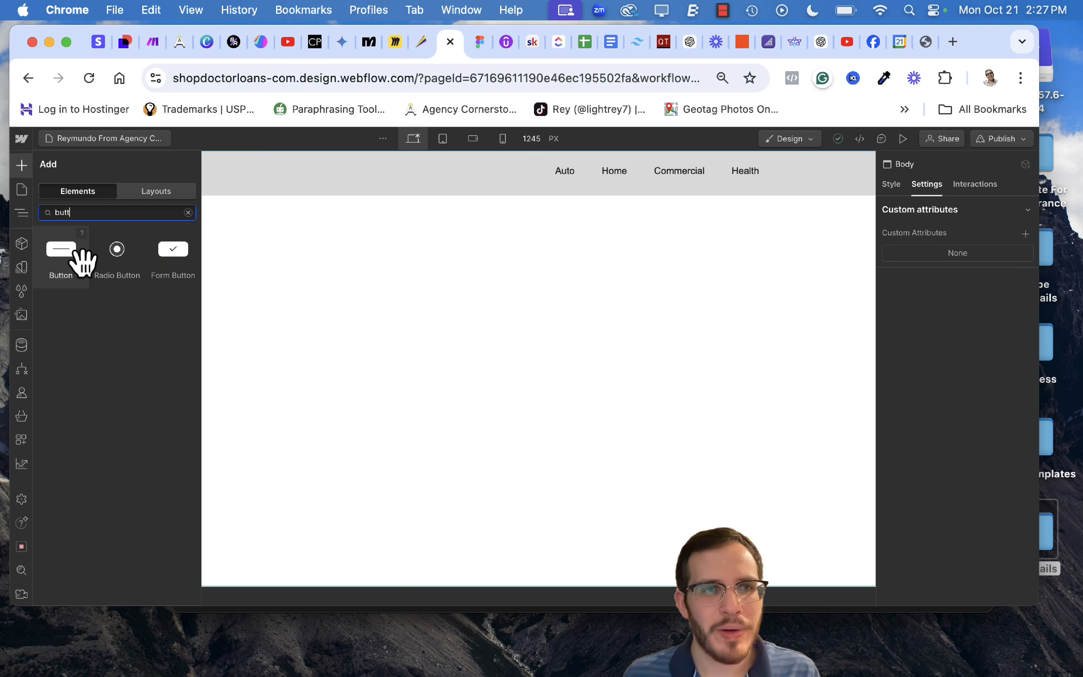
pyautogui.moveTo(76, 265); pyautogui.dragTo(778, 188)
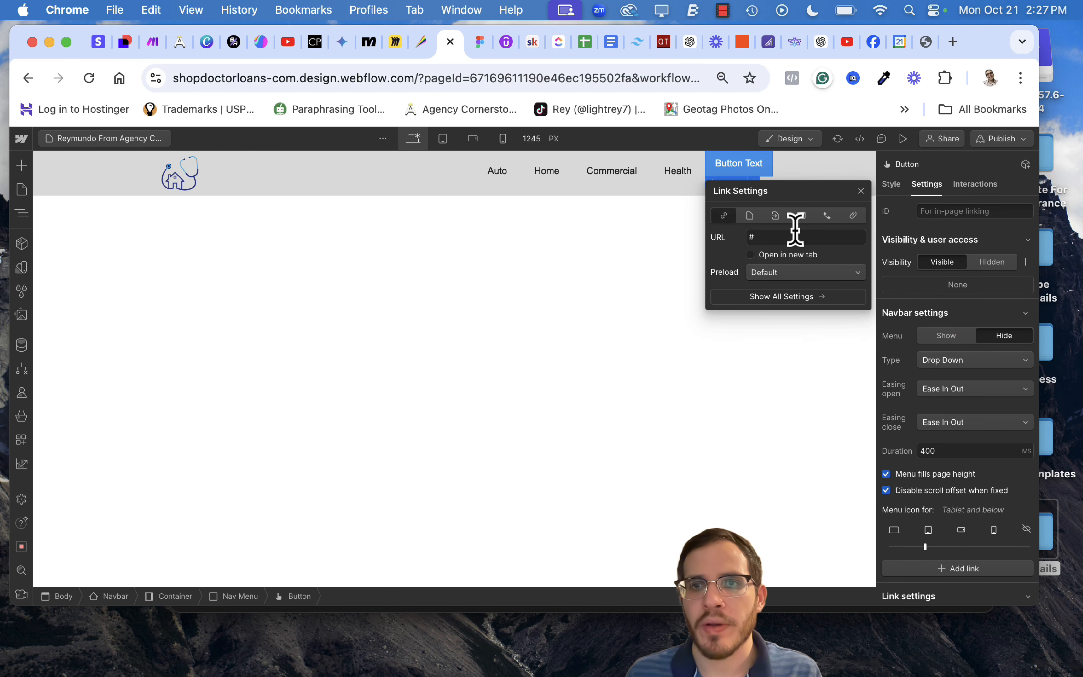
pyautogui.click(861, 191)
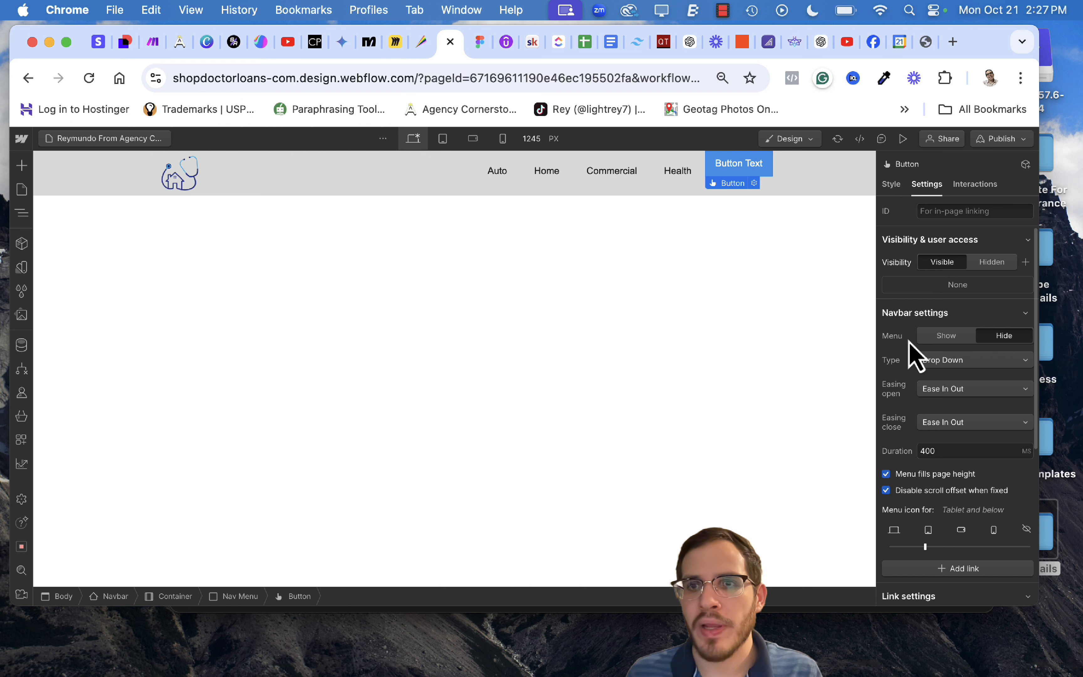
# Give the new navbar button a top margin of 13 px to lower it in the menu row.
pyautogui.press('z')
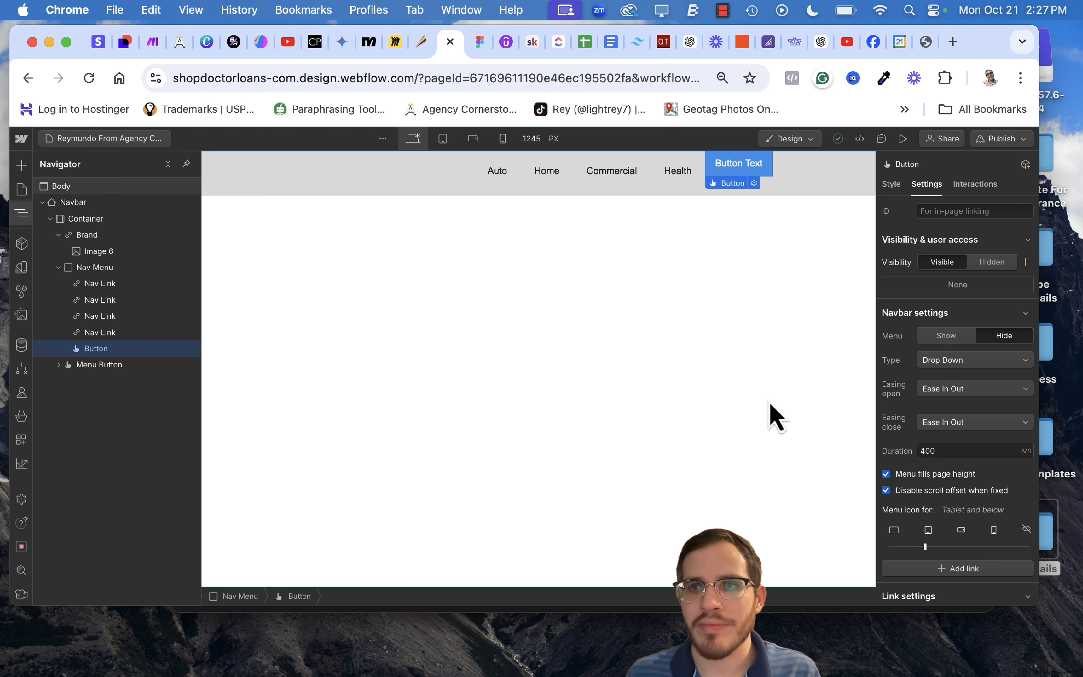
pyautogui.scroll(-3, 934, 376)
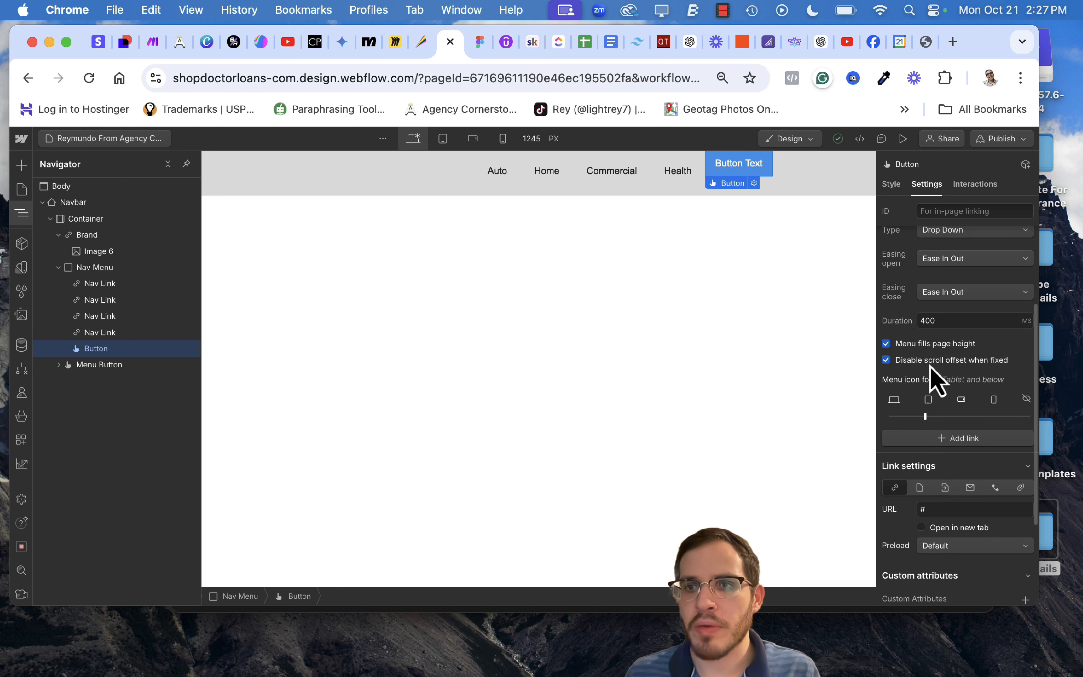
pyautogui.scroll(3, 931, 372)
pyautogui.click(891, 184)
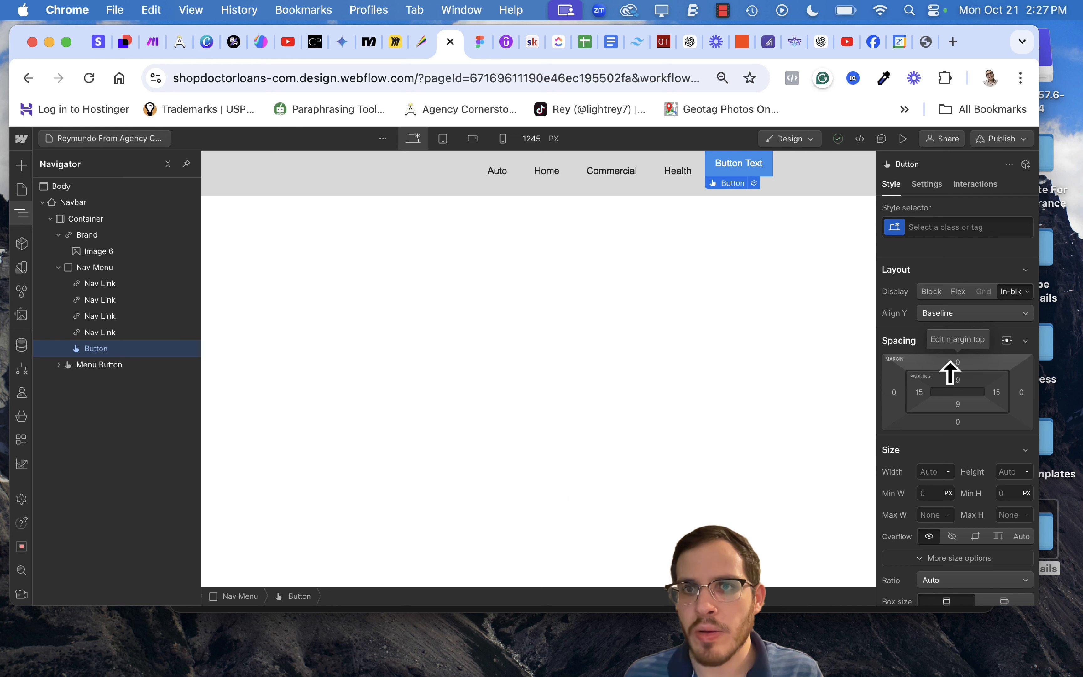
pyautogui.moveTo(950, 363); pyautogui.dragTo(950, 353)
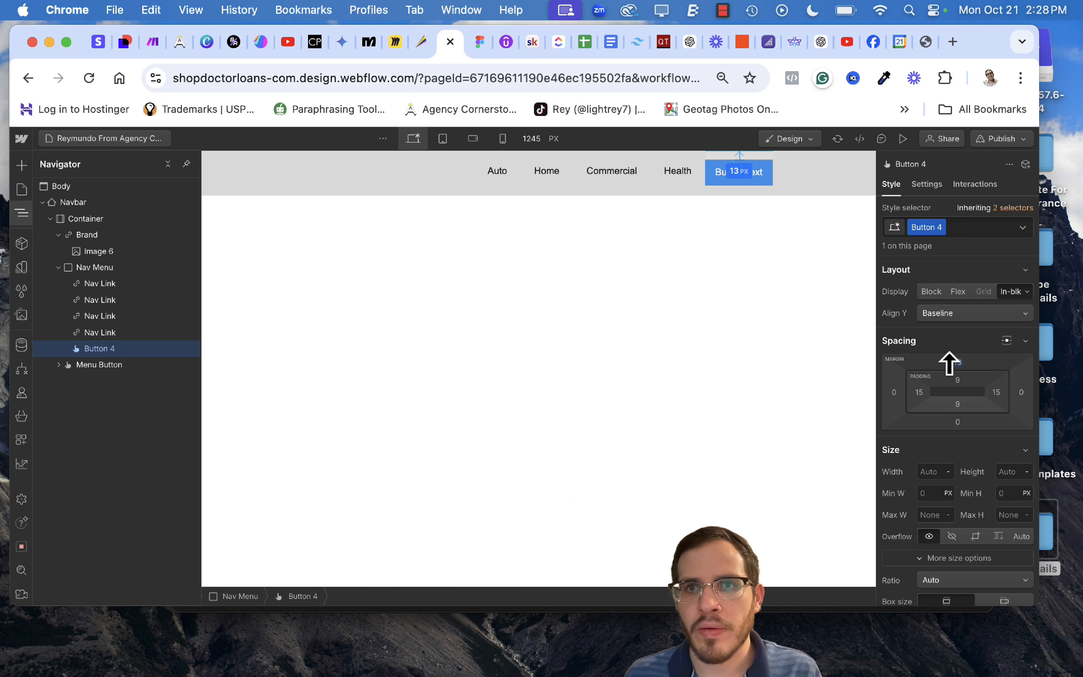
pyautogui.moveTo(950, 363); pyautogui.dragTo(949, 362)
pyautogui.click(696, 326)
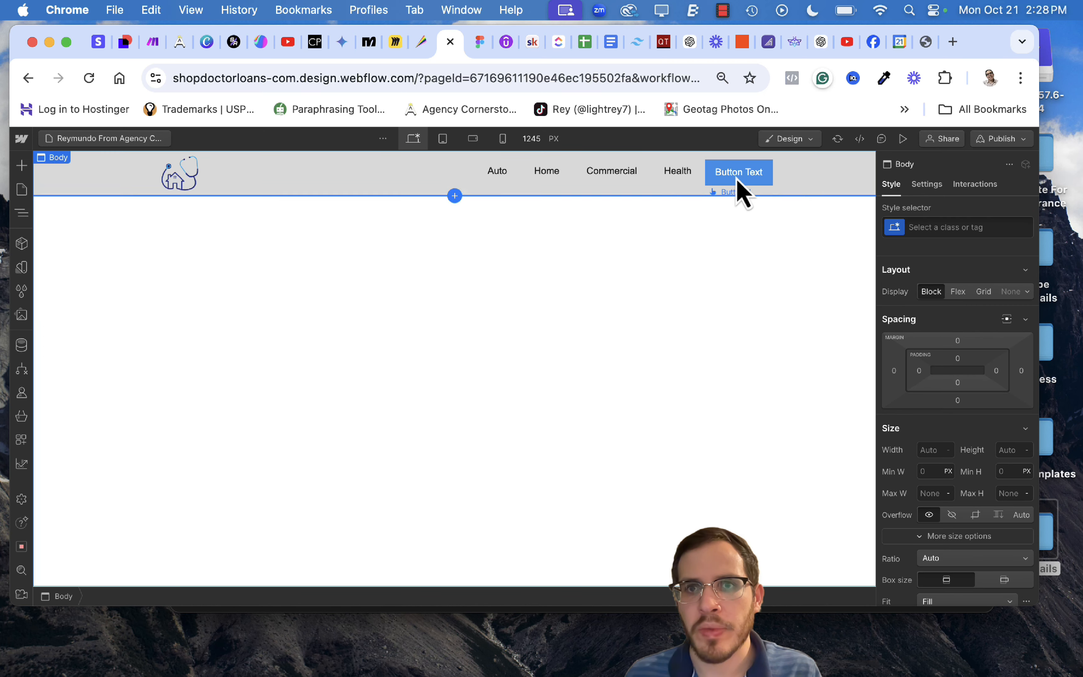
# Reselect the navbar button in the element tree and review its size, position and typography styles.
pyautogui.press('z')
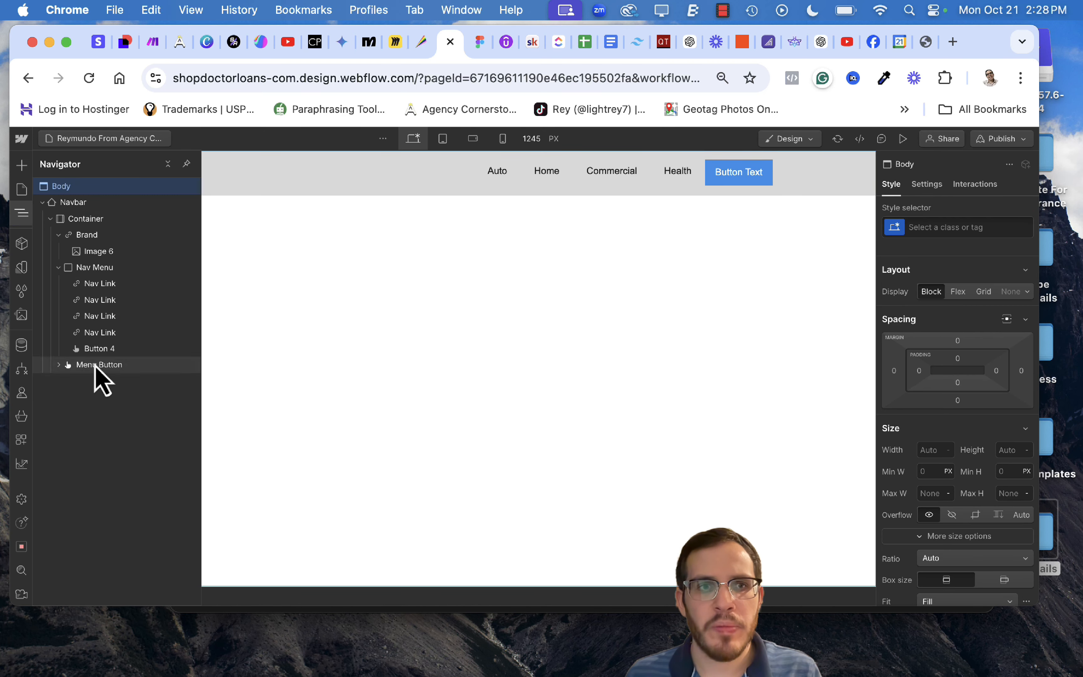
pyautogui.click(99, 348)
pyautogui.scroll(-2, 915, 482)
pyautogui.scroll(-5, 918, 481)
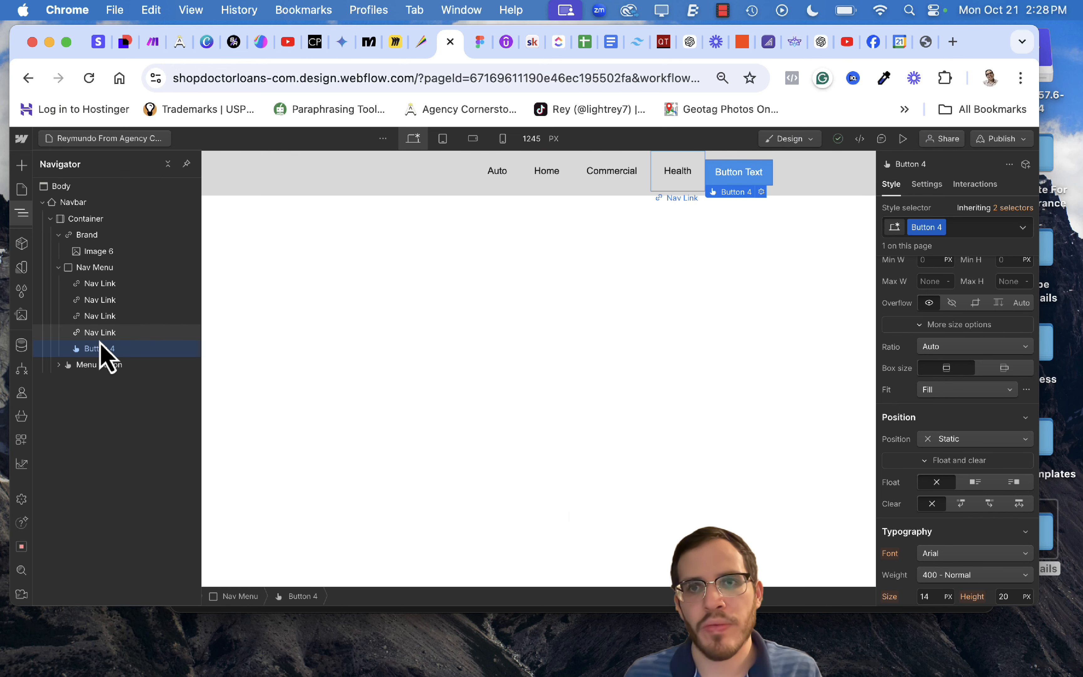
pyautogui.scroll(5, 958, 361)
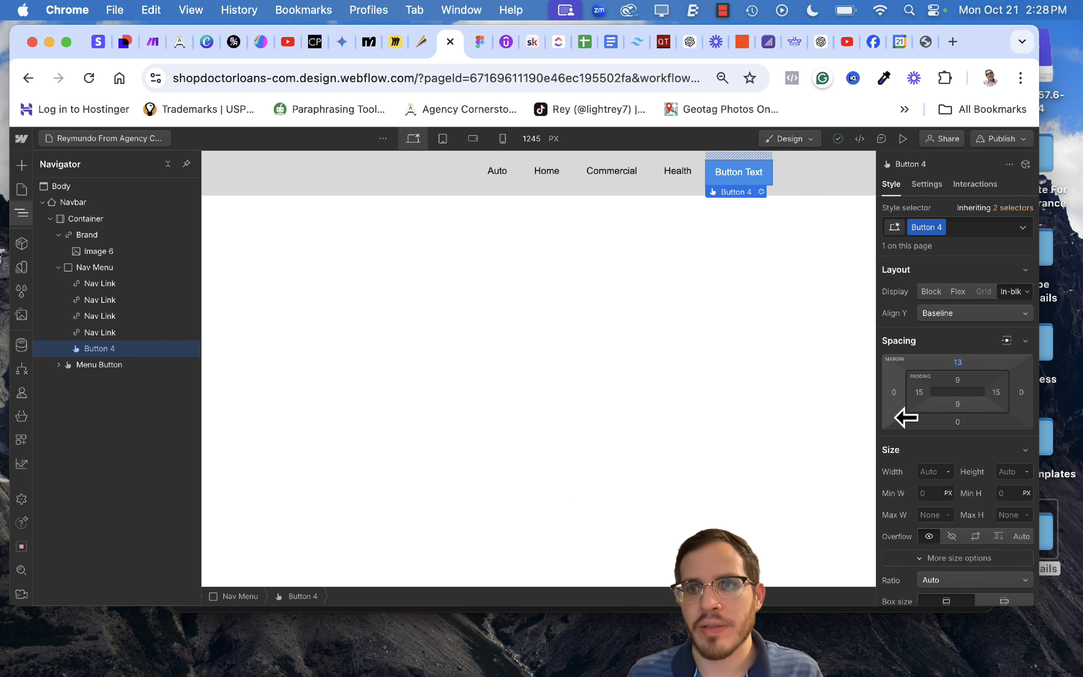
# Try to increase the navbar button's spacing on its left side, and undo the change.
pyautogui.moveTo(912, 397); pyautogui.dragTo(833, 384)
pyautogui.press('super+z')
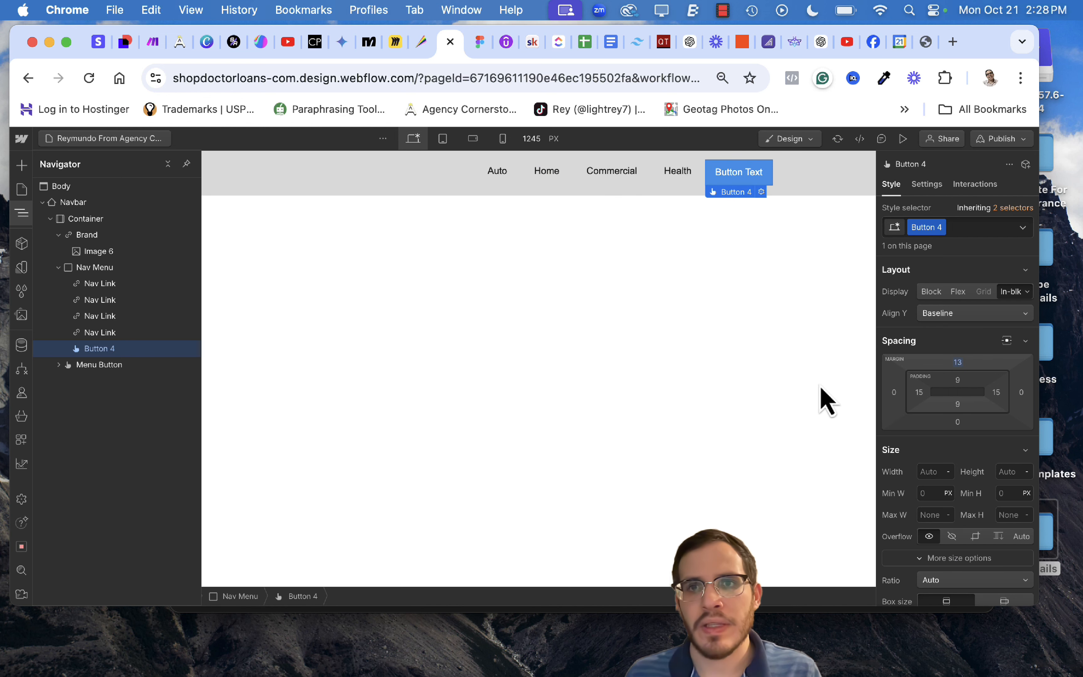
# Make the navbar button's position Relative and offset it 86 px from the left.
pyautogui.scroll(-1, 929, 492)
pyautogui.scroll(-5, 927, 485)
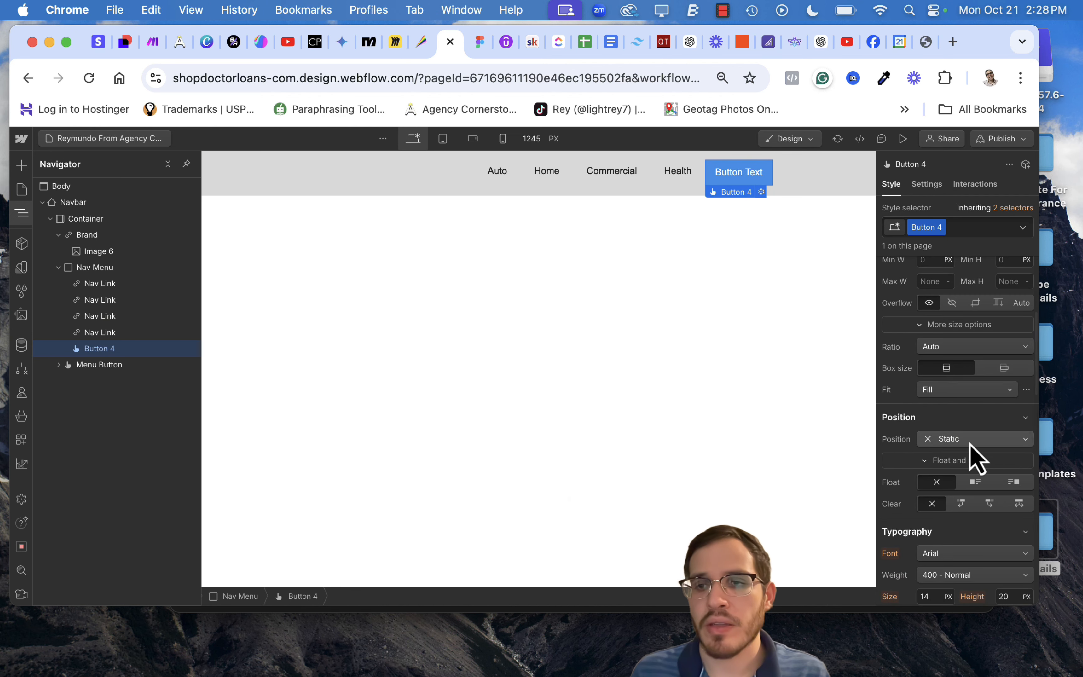
pyautogui.click(969, 444)
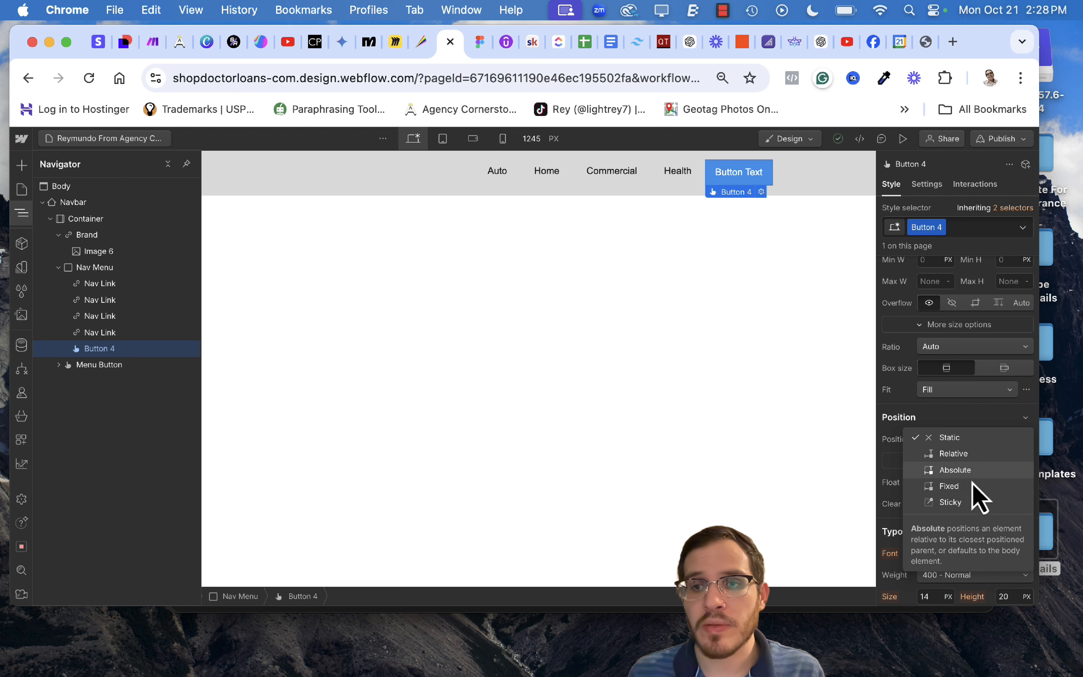
pyautogui.click(968, 457)
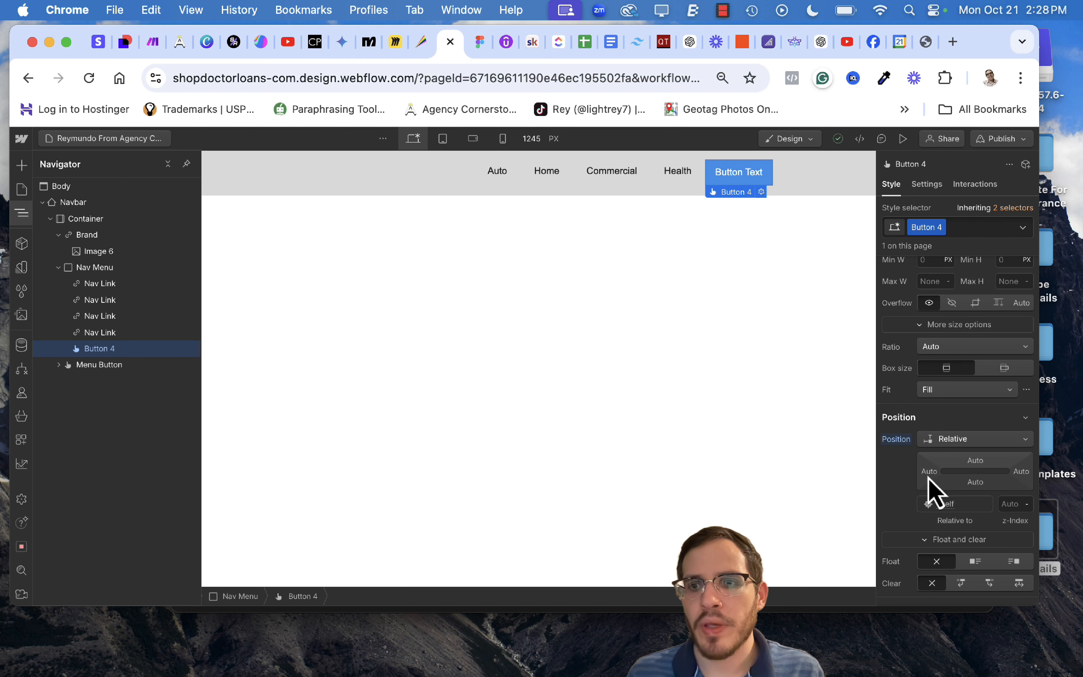
pyautogui.moveTo(938, 478); pyautogui.dragTo(997, 472)
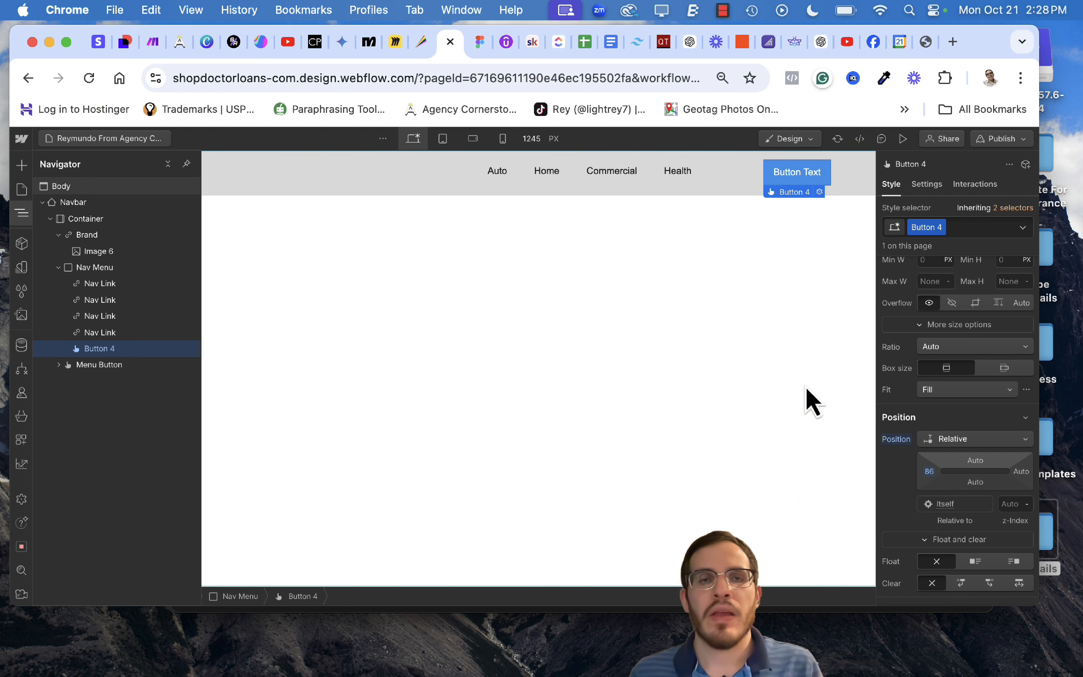
pyautogui.click(524, 295)
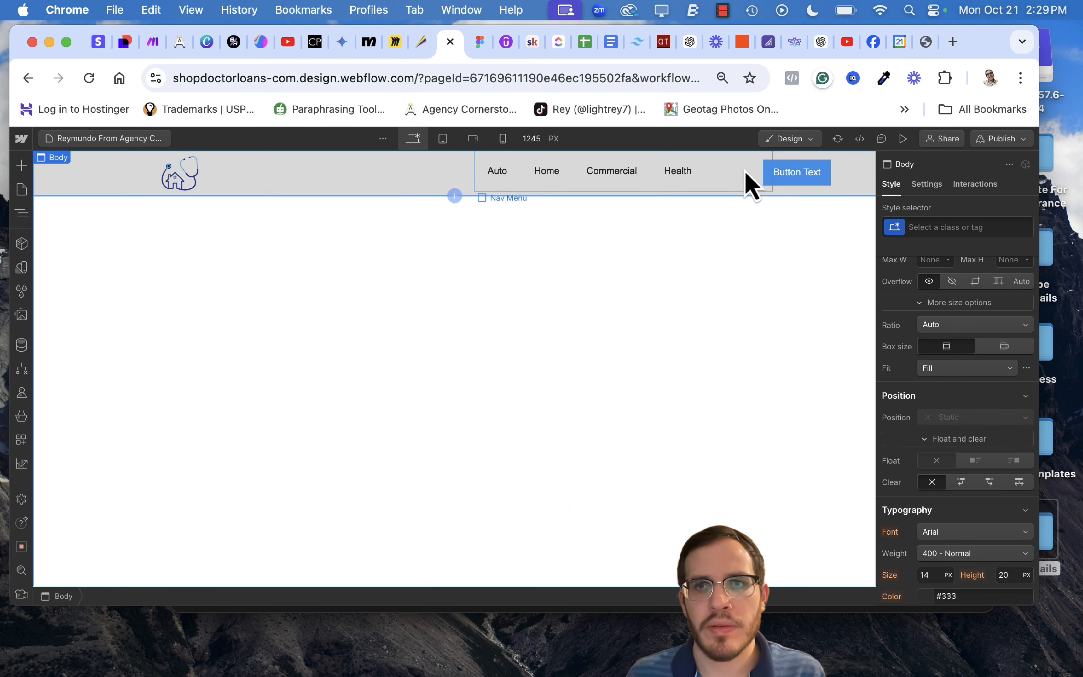
# Make the Navbar's background fully transparent by reducing its colour's alpha to 0.
pyautogui.press('z')
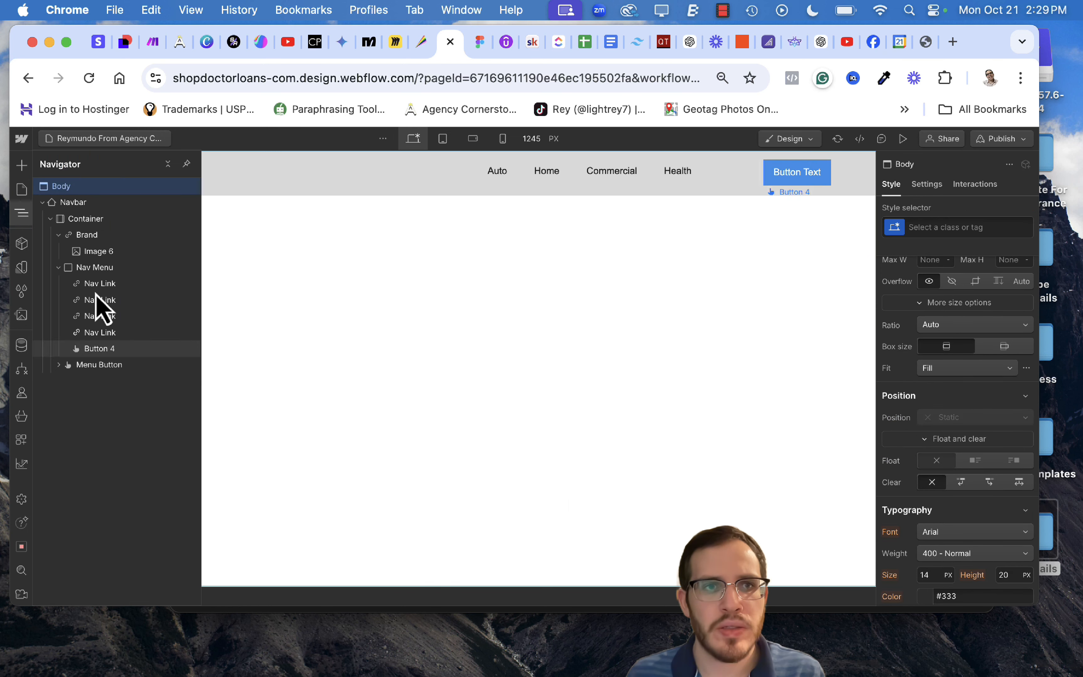
pyautogui.click(88, 218)
pyautogui.scroll(-2, 936, 459)
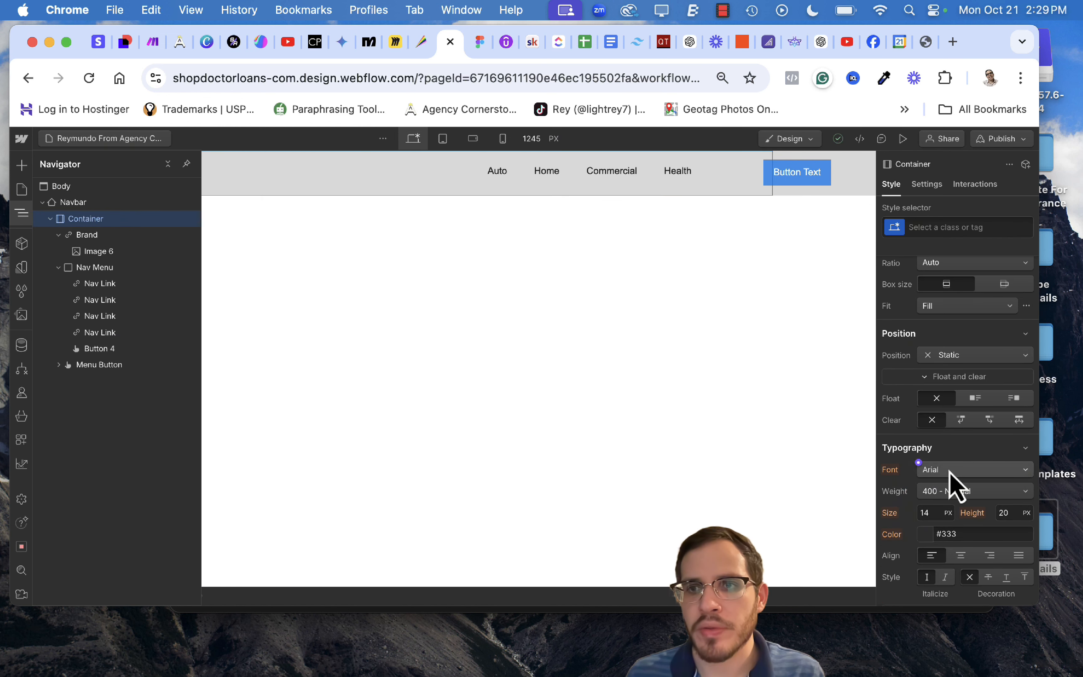
pyautogui.scroll(-3, 953, 485)
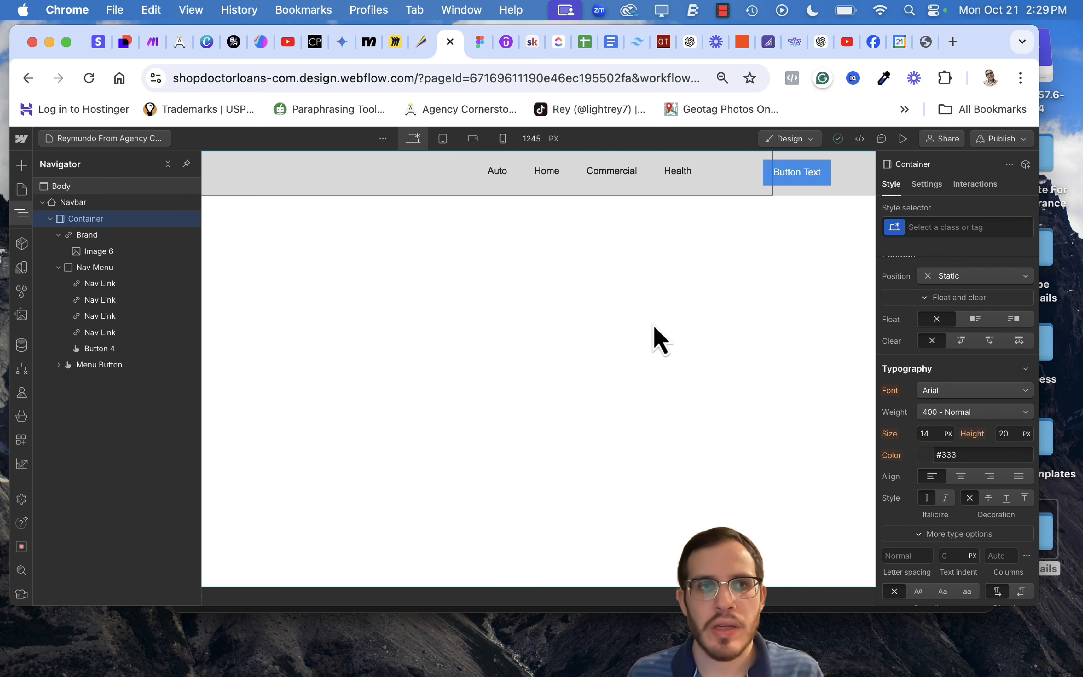
pyautogui.click(75, 203)
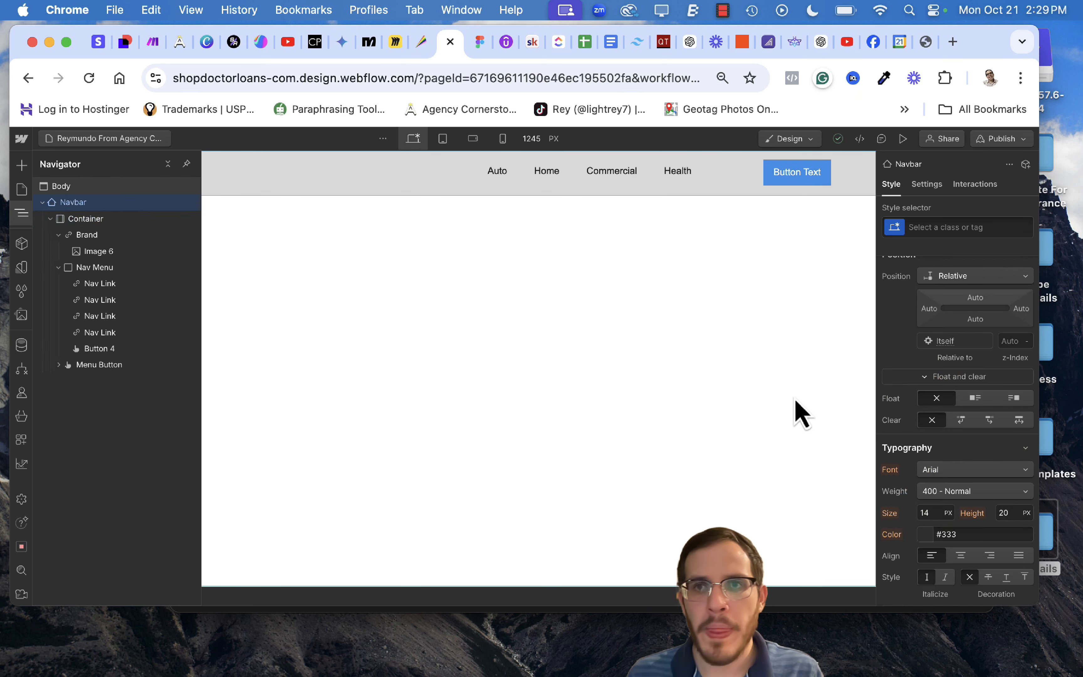
pyautogui.scroll(-2, 973, 498)
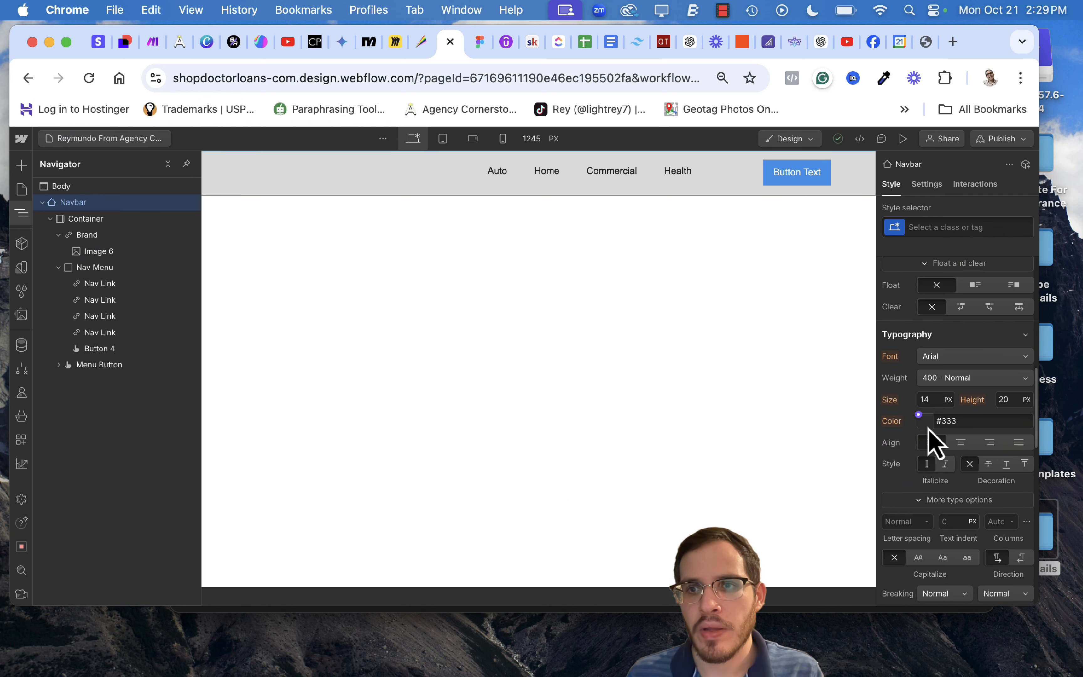
pyautogui.scroll(-10, 930, 430)
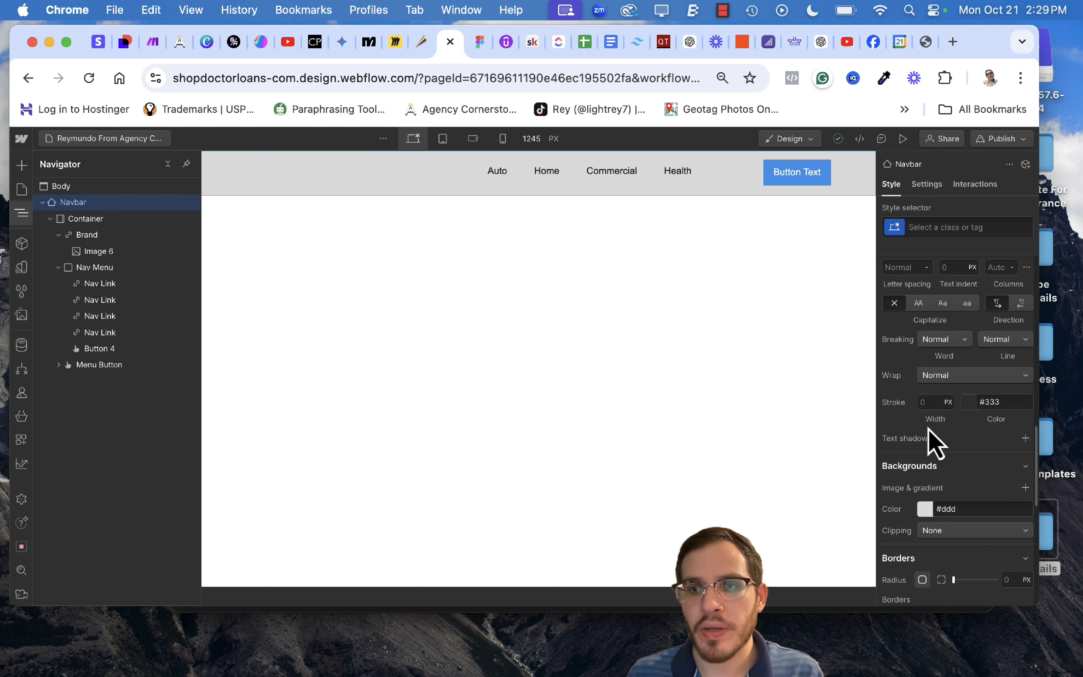
pyautogui.scroll(-2, 935, 443)
pyautogui.click(926, 461)
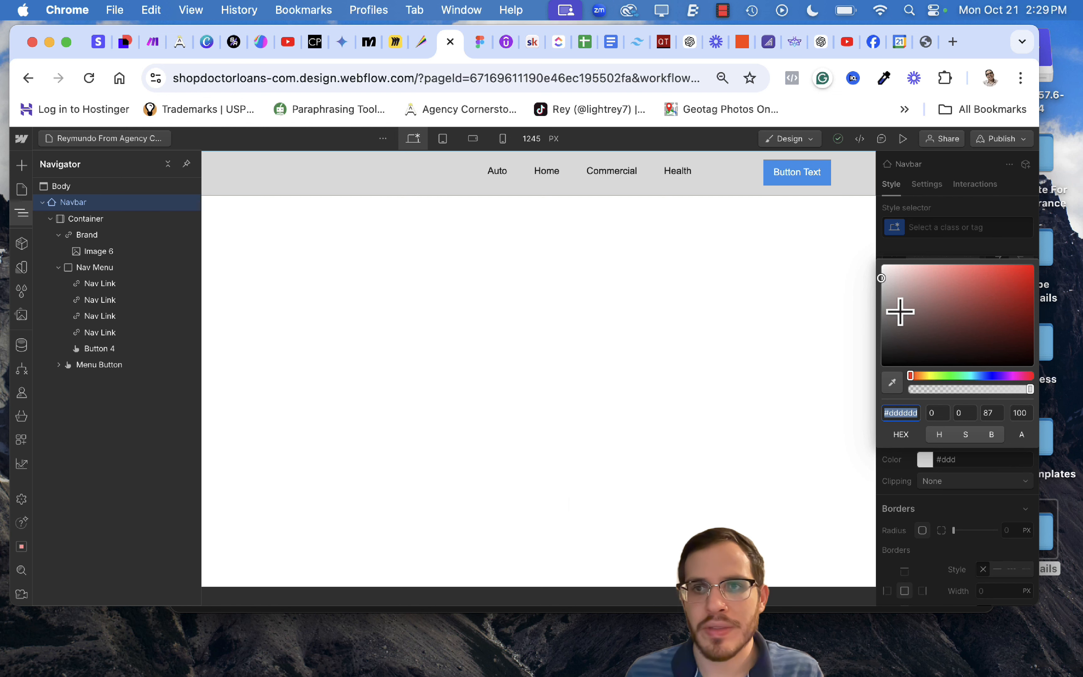
pyautogui.moveTo(1028, 390); pyautogui.dragTo(815, 411)
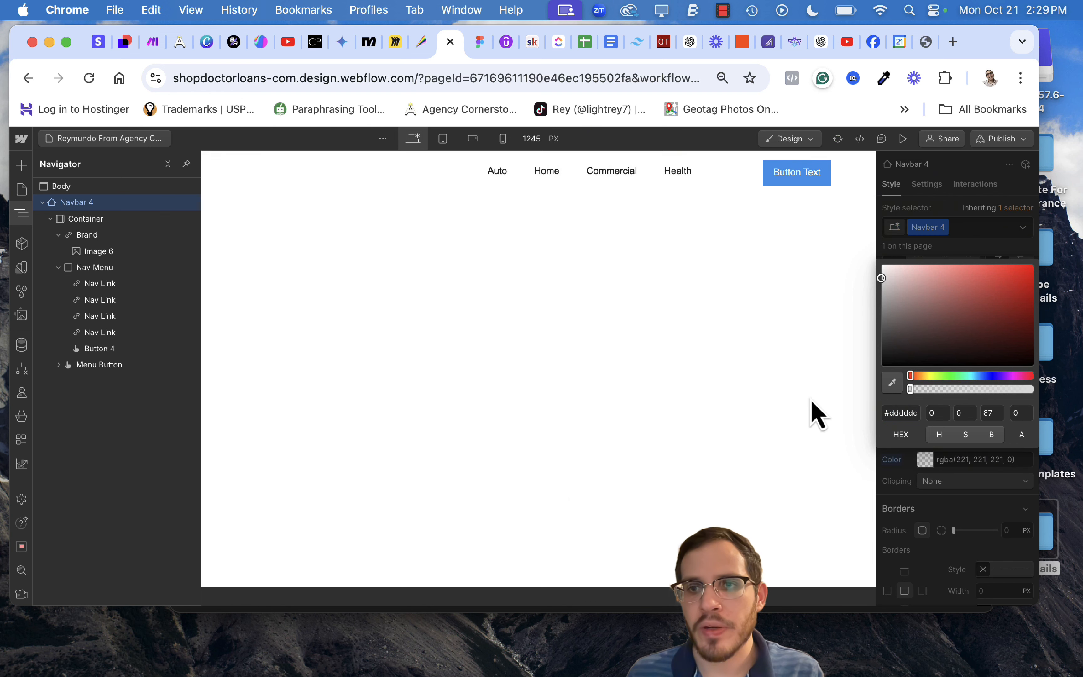
pyautogui.click(975, 259)
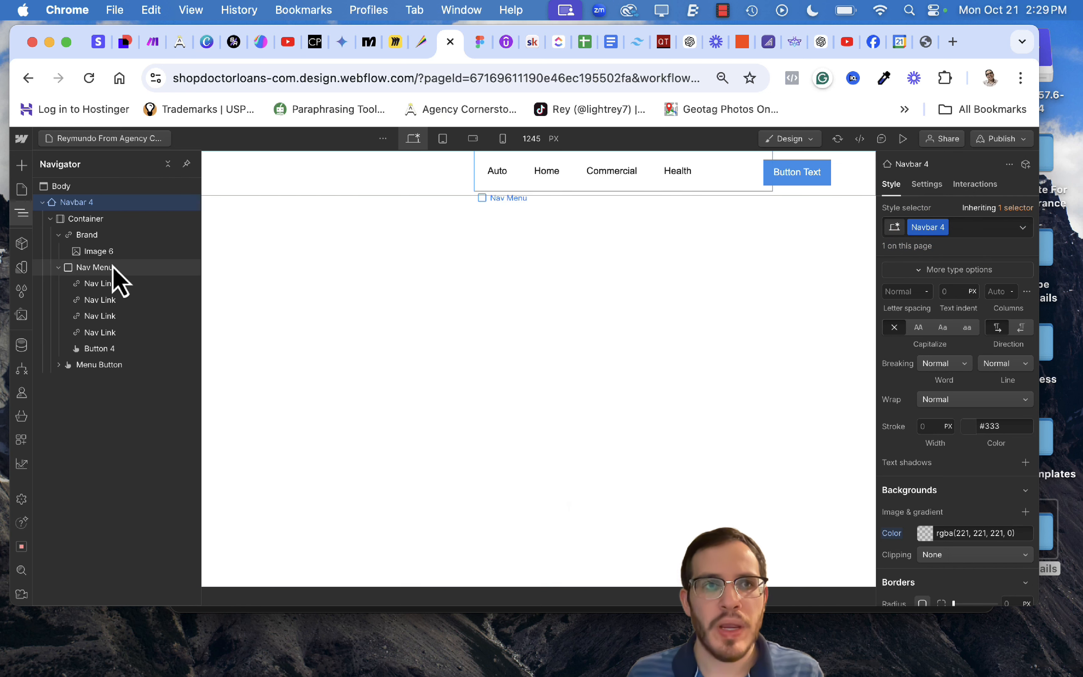
pyautogui.click(434, 273)
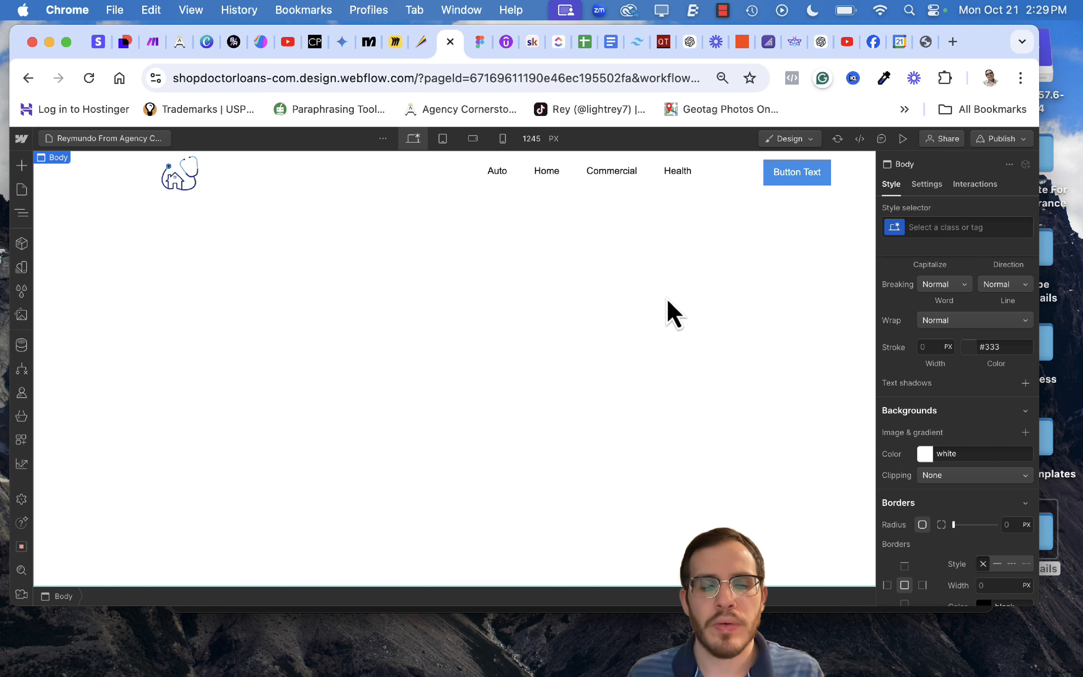
# Clear the old element search and place a Section directly below the navbar.
pyautogui.press('z')
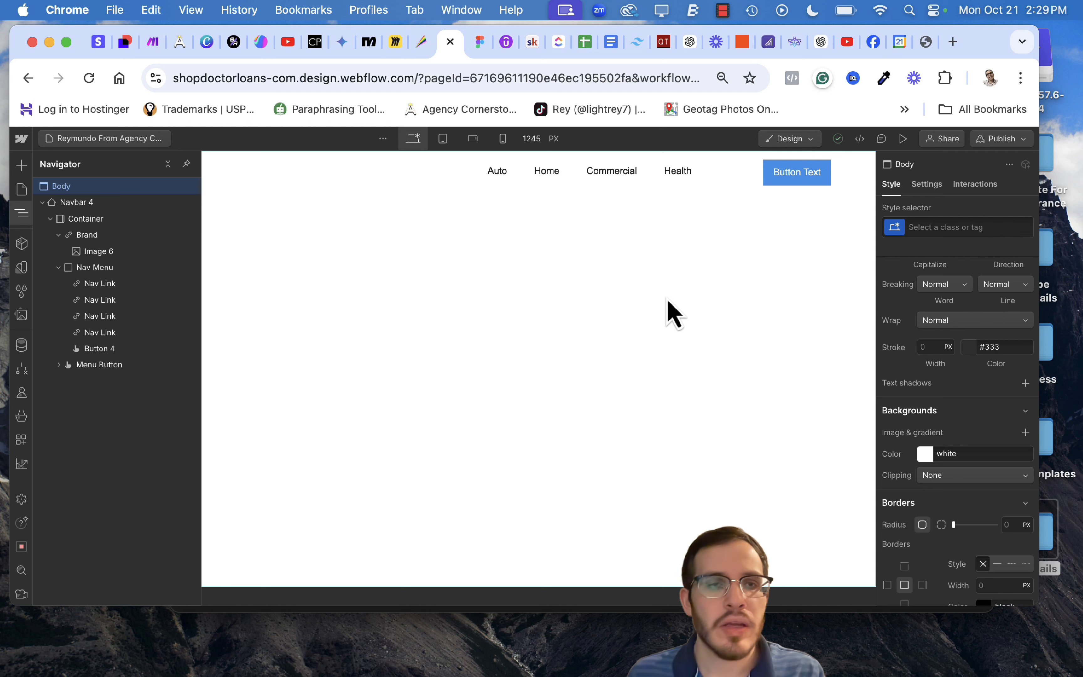
pyautogui.write('abutt')
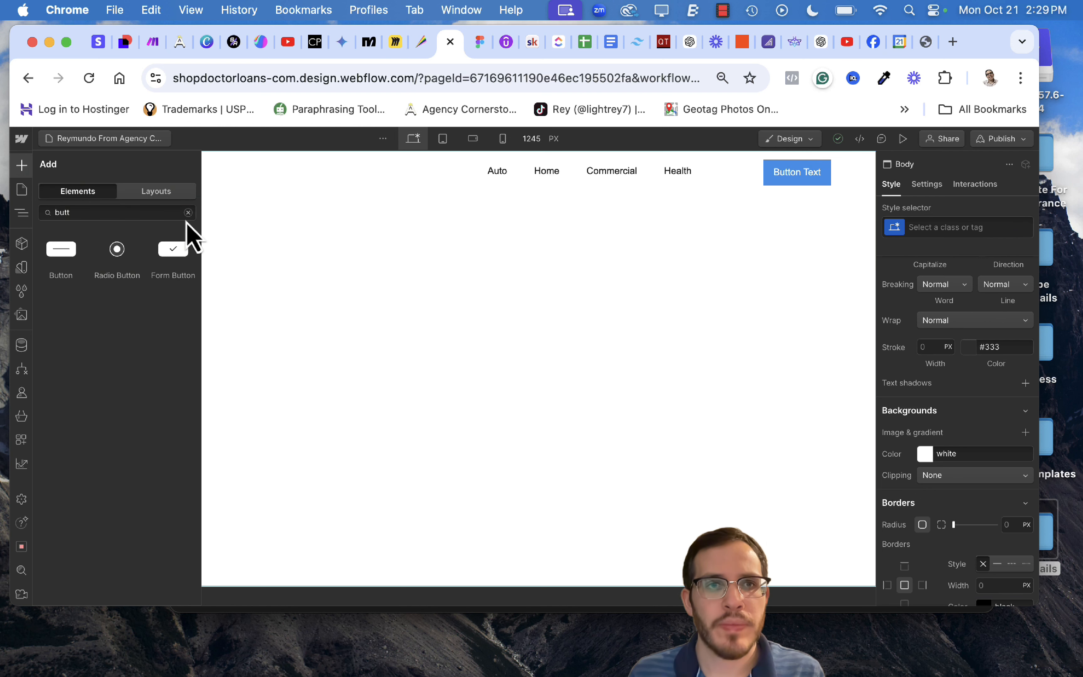
pyautogui.click(188, 213)
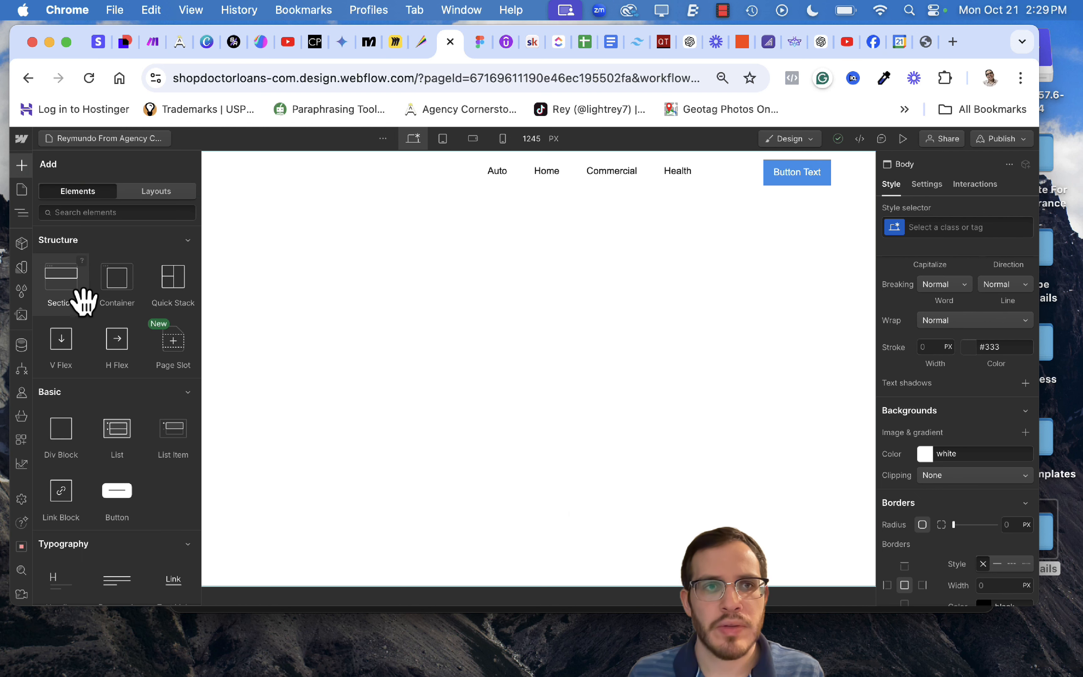
pyautogui.moveTo(82, 302); pyautogui.dragTo(937, 374)
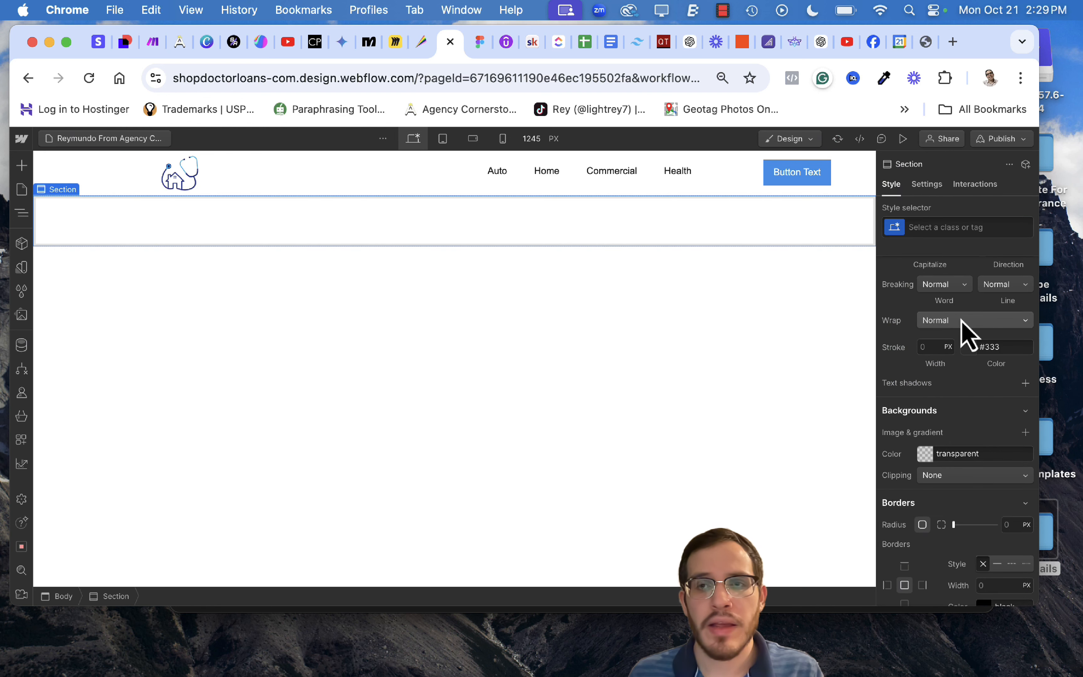
# Give the section under the navbar a new class named "Demo Image Section".
pyautogui.click(946, 227)
pyautogui.write('Demo ')
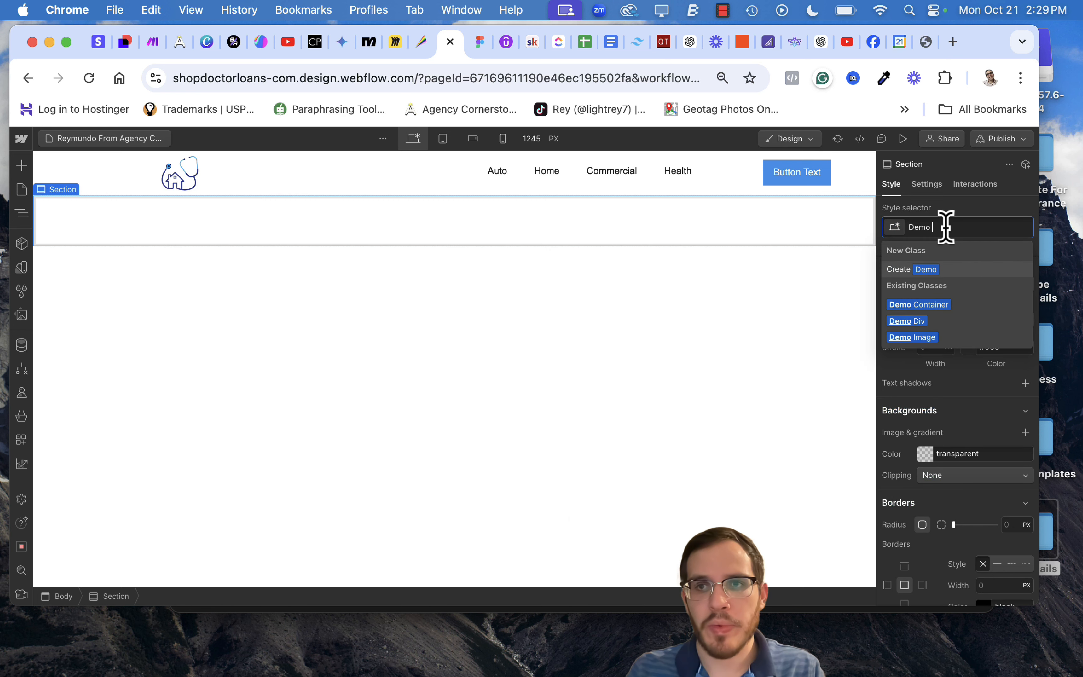
pyautogui.write('Image')
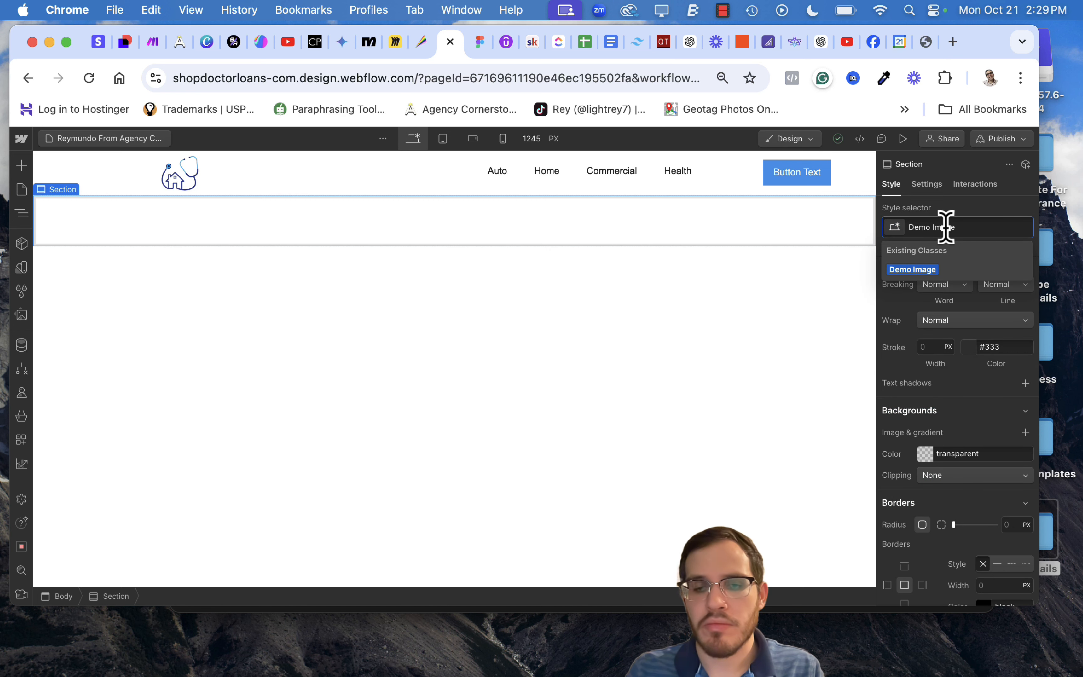
pyautogui.write(' Section')
pyautogui.press('Return')
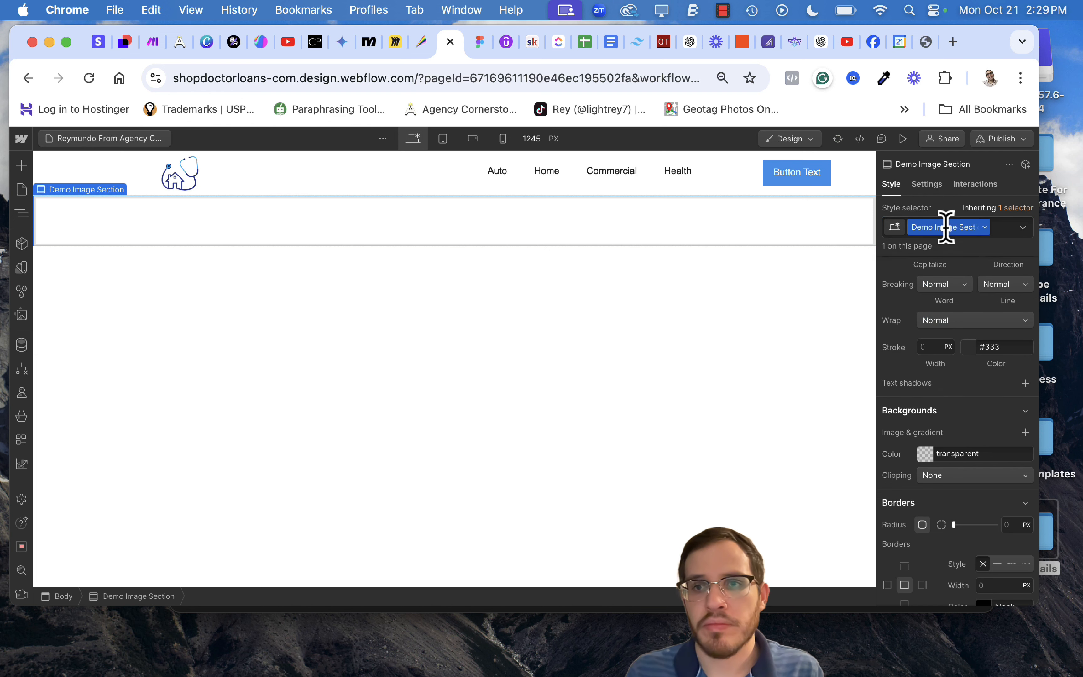
# Find the Image element and place one inside the Demo Image Section, leaving its image settings closed.
pyautogui.press('z')
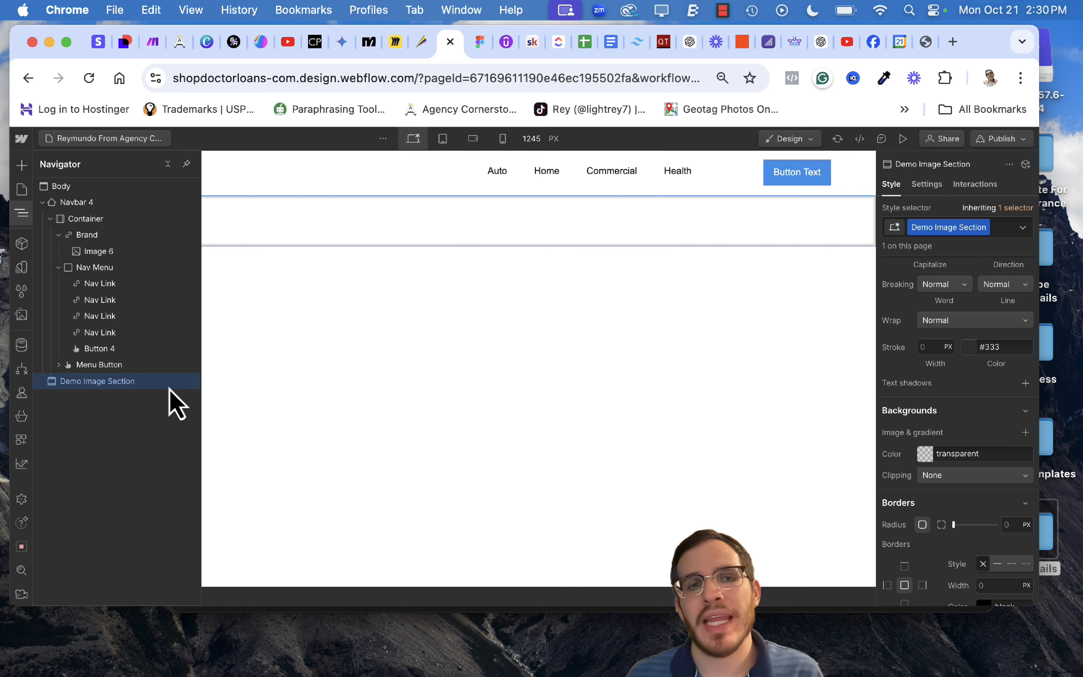
pyautogui.press('a')
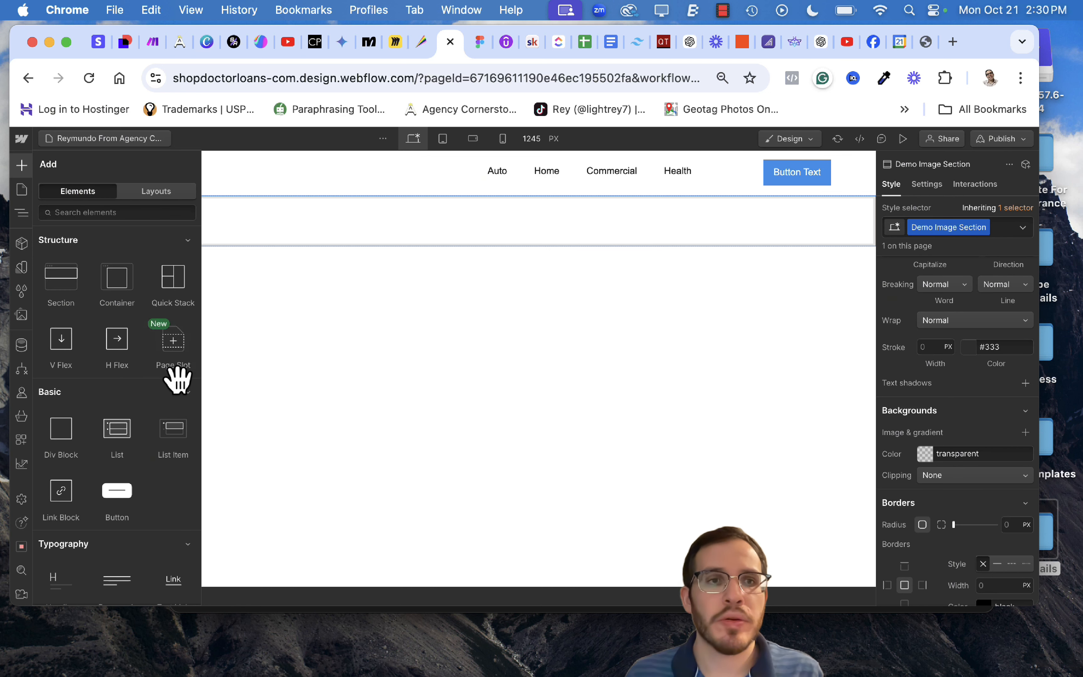
pyautogui.click(106, 213)
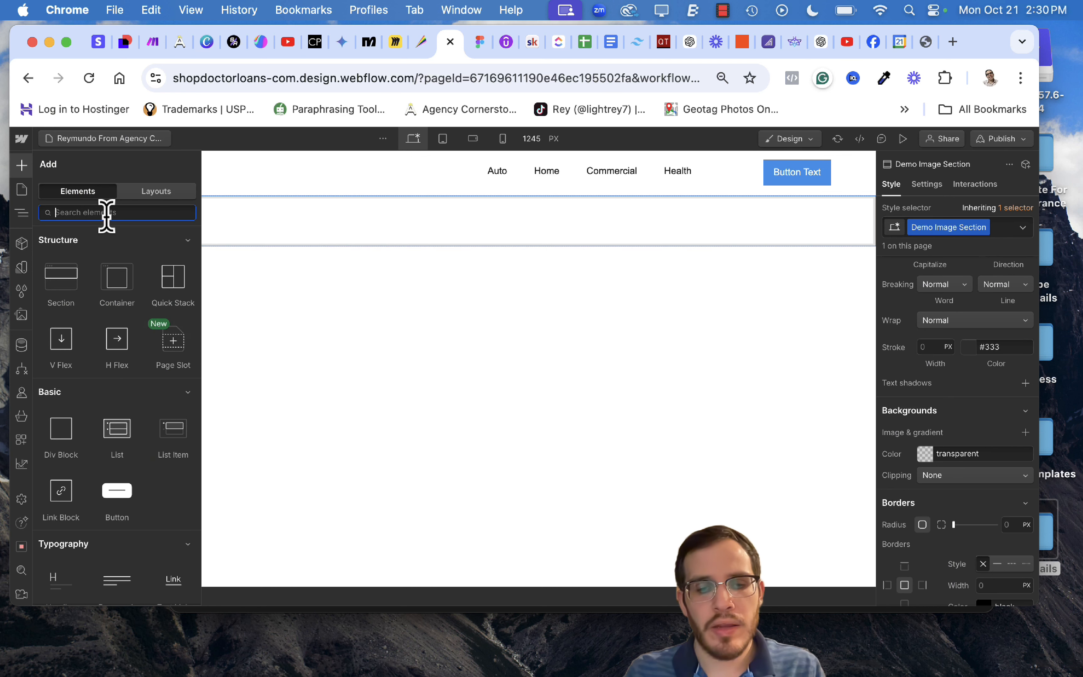
pyautogui.write('text')
pyautogui.press('BackSpace')
pyautogui.press('BackSpace')
pyautogui.press('BackSpace')
pyautogui.press('BackSpace')
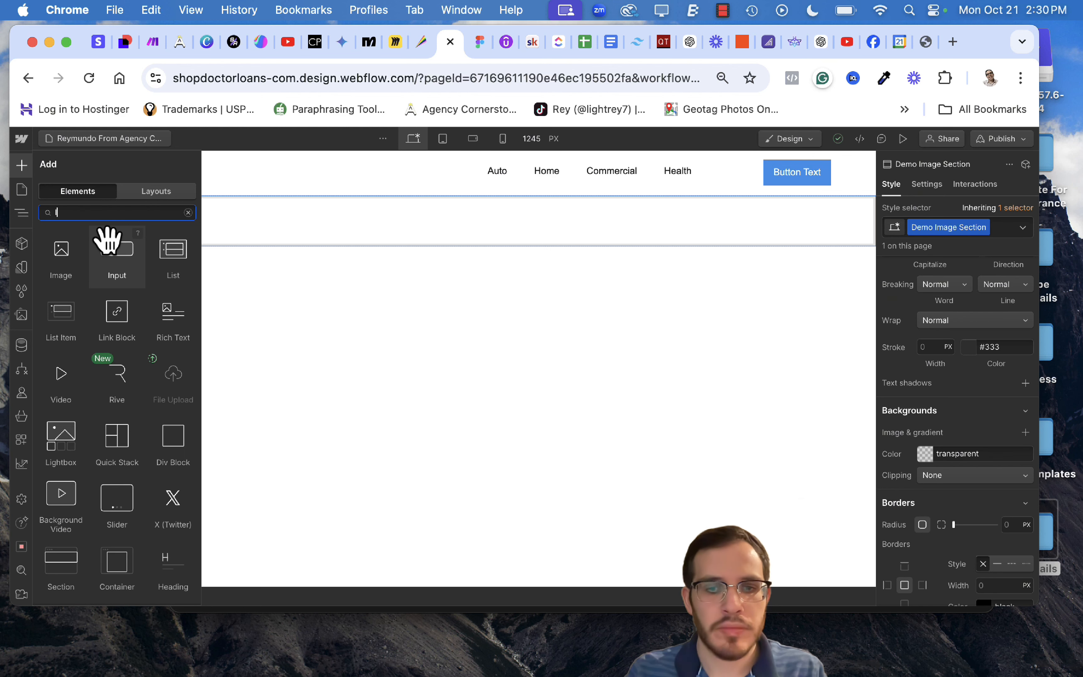
pyautogui.write('Image')
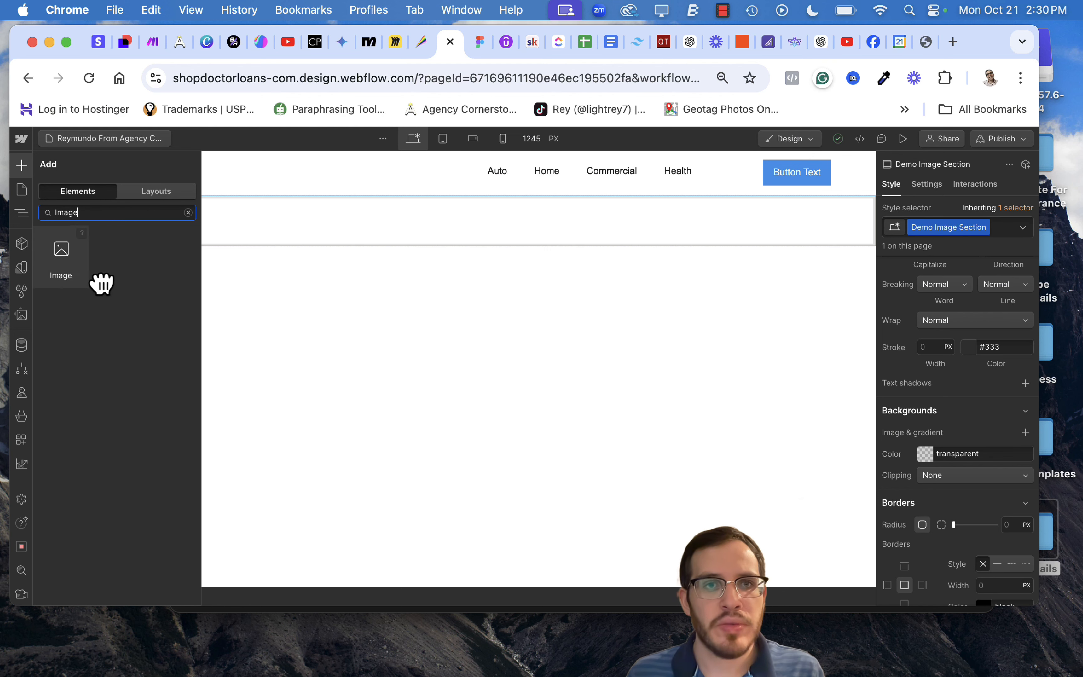
pyautogui.moveTo(101, 283); pyautogui.dragTo(356, 232)
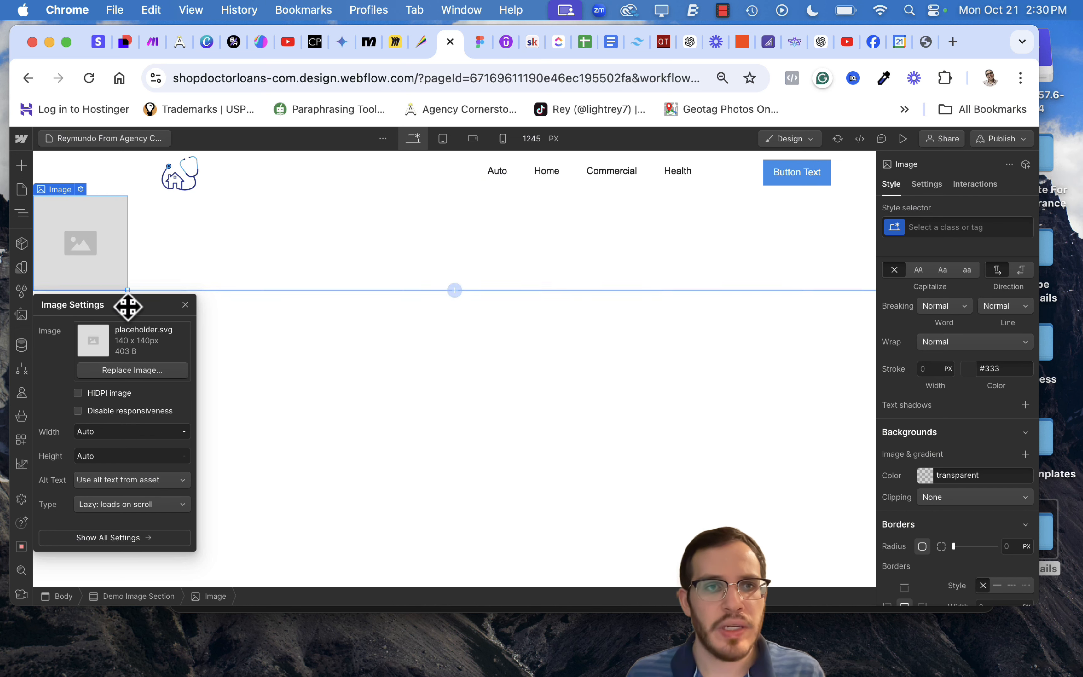
pyautogui.click(185, 305)
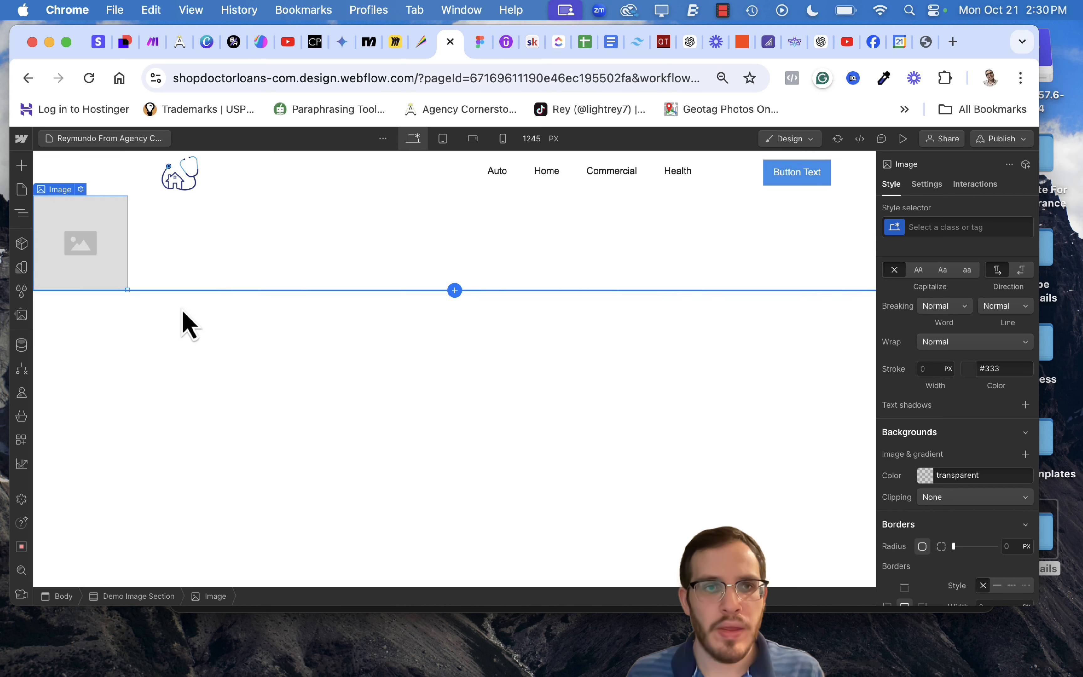
# Add a Div Block to the Demo Image Section and nest the placeholder image inside it.
pyautogui.press('z')
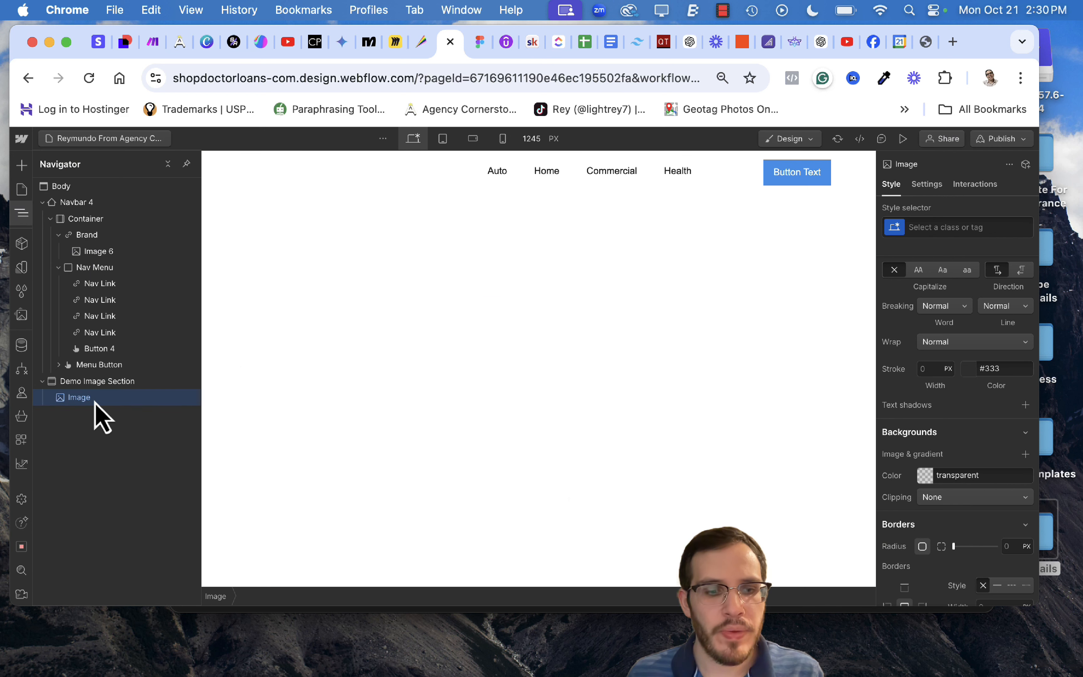
pyautogui.press('a')
pyautogui.click(49, 213)
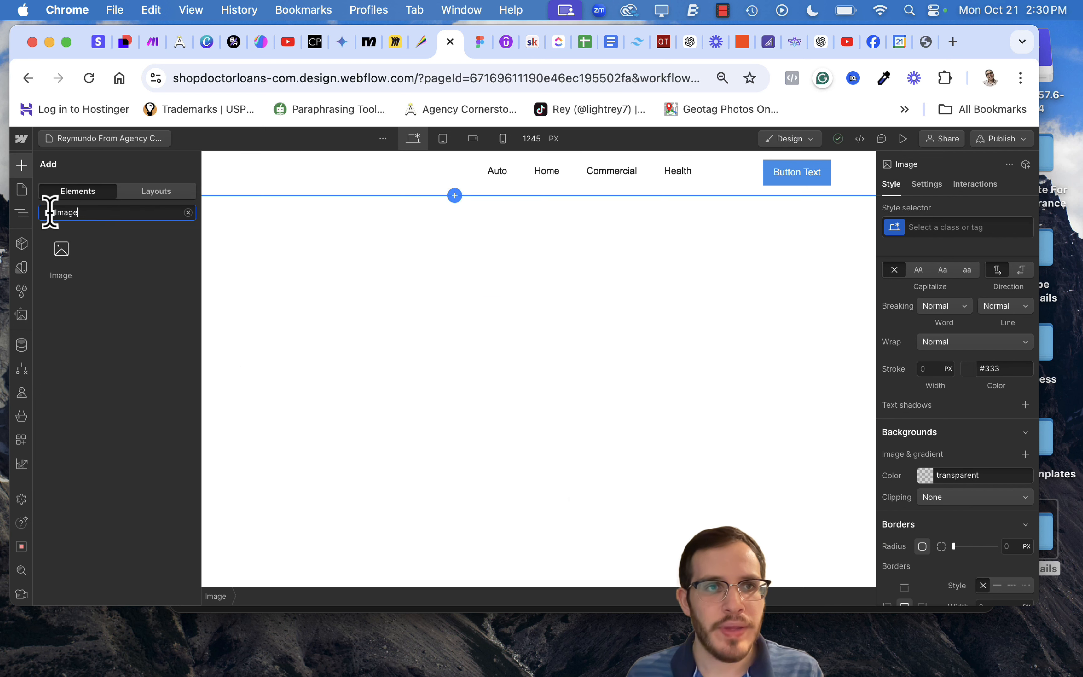
pyautogui.write('div')
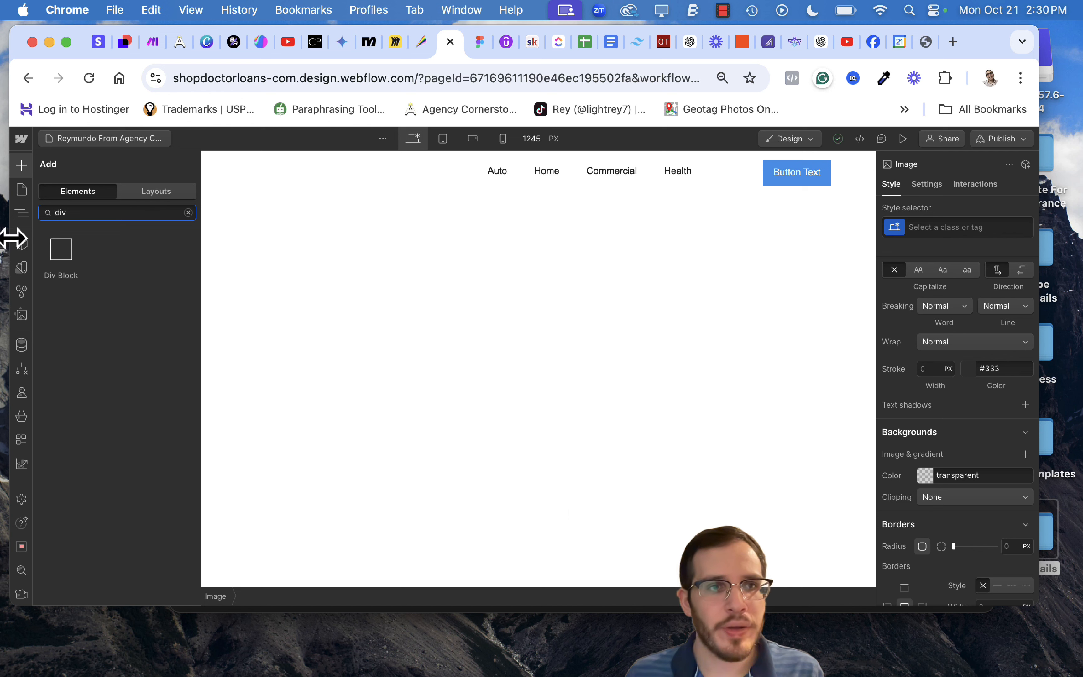
pyautogui.moveTo(58, 266); pyautogui.dragTo(936, 375)
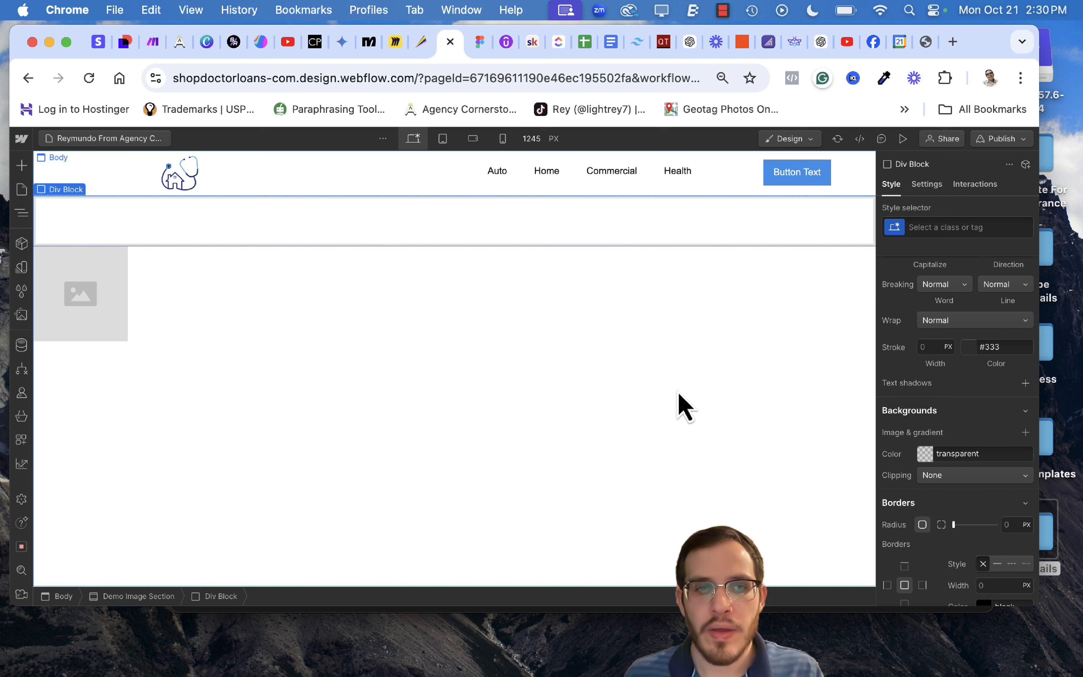
pyautogui.press('z')
pyautogui.moveTo(85, 398)
pyautogui.mouseDown()
pyautogui.moveTo(89, 389)
pyautogui.moveTo(90, 414)
pyautogui.mouseUp()
pyautogui.click(89, 414)
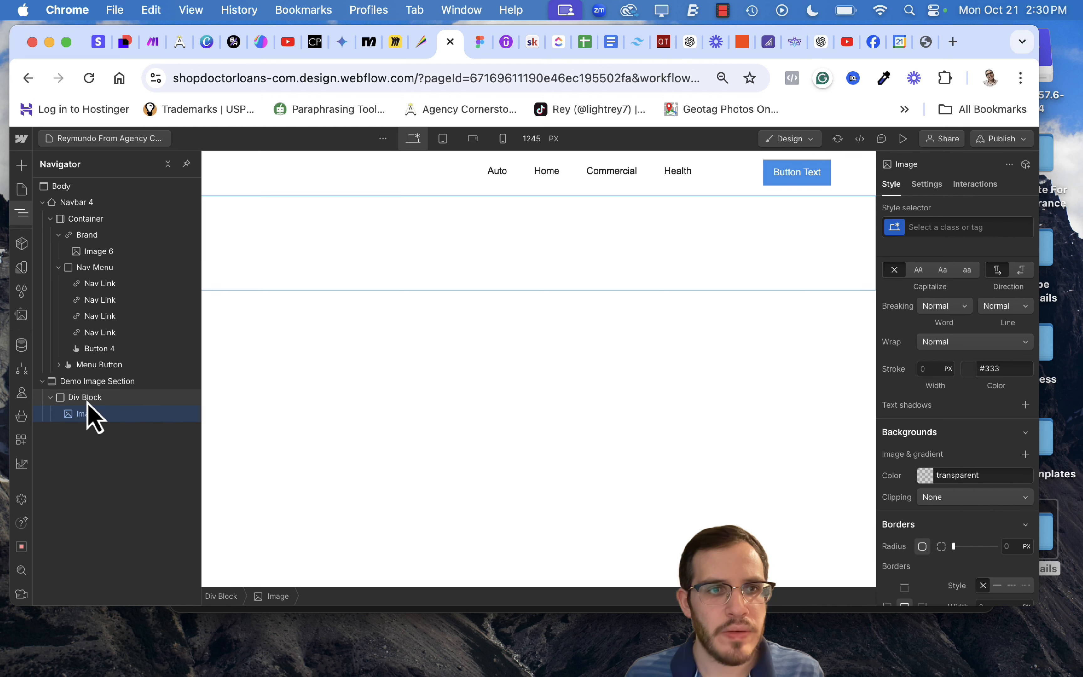
pyautogui.click(315, 407)
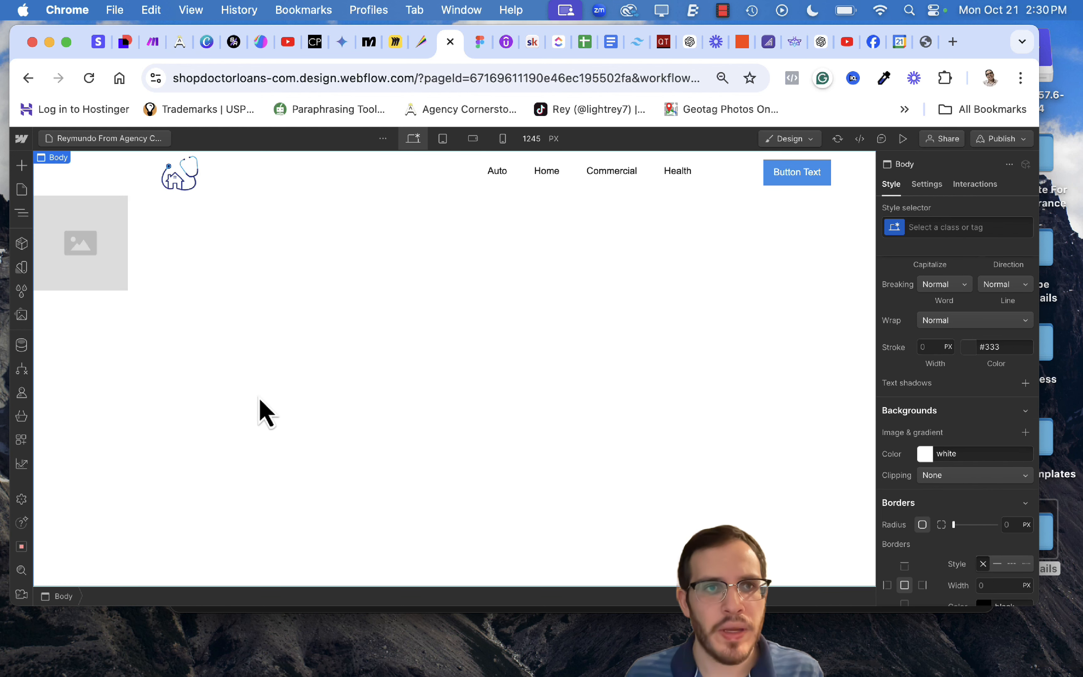
# Replace the placeholder image in the Div Block with the asset doctor 1.png.
pyautogui.click(67, 287)
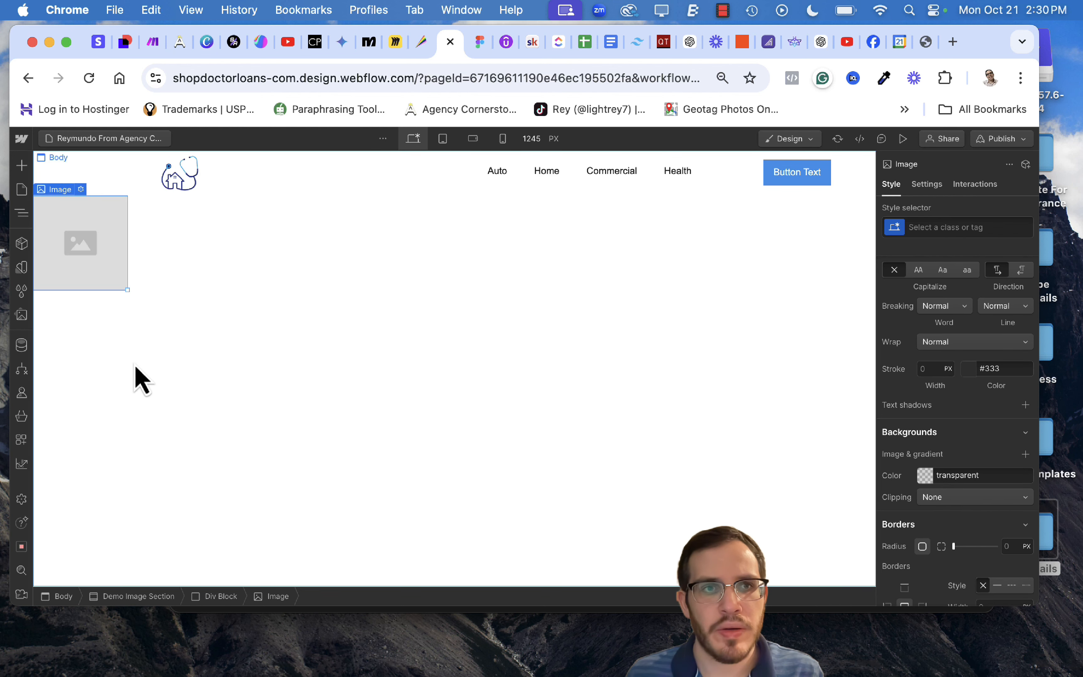
pyautogui.click(82, 190)
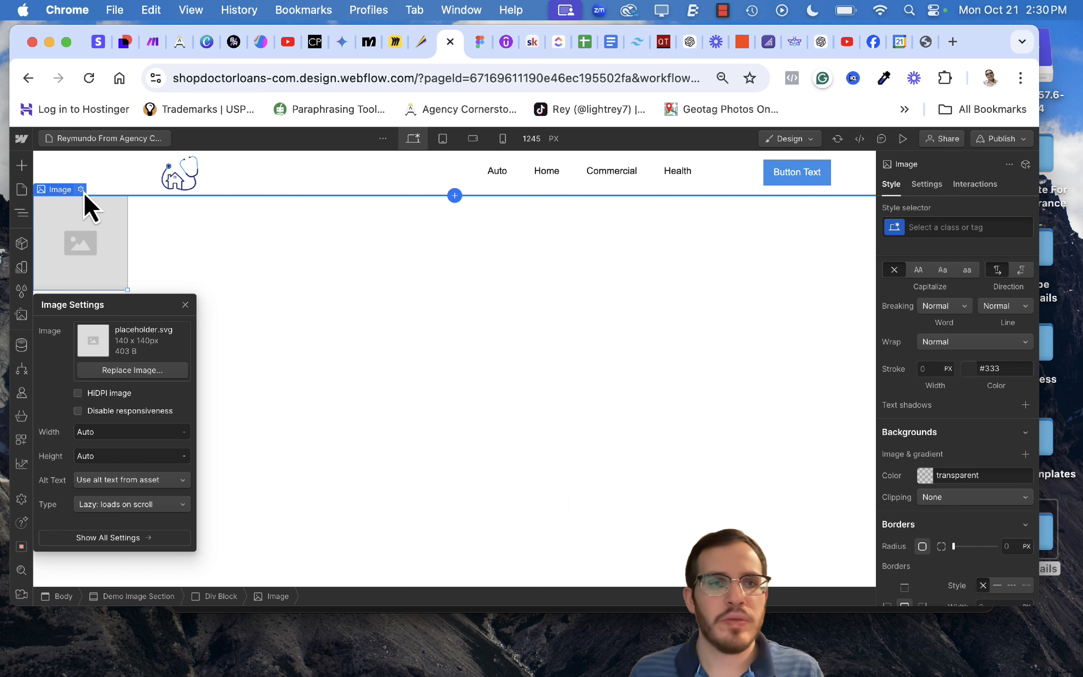
pyautogui.click(133, 370)
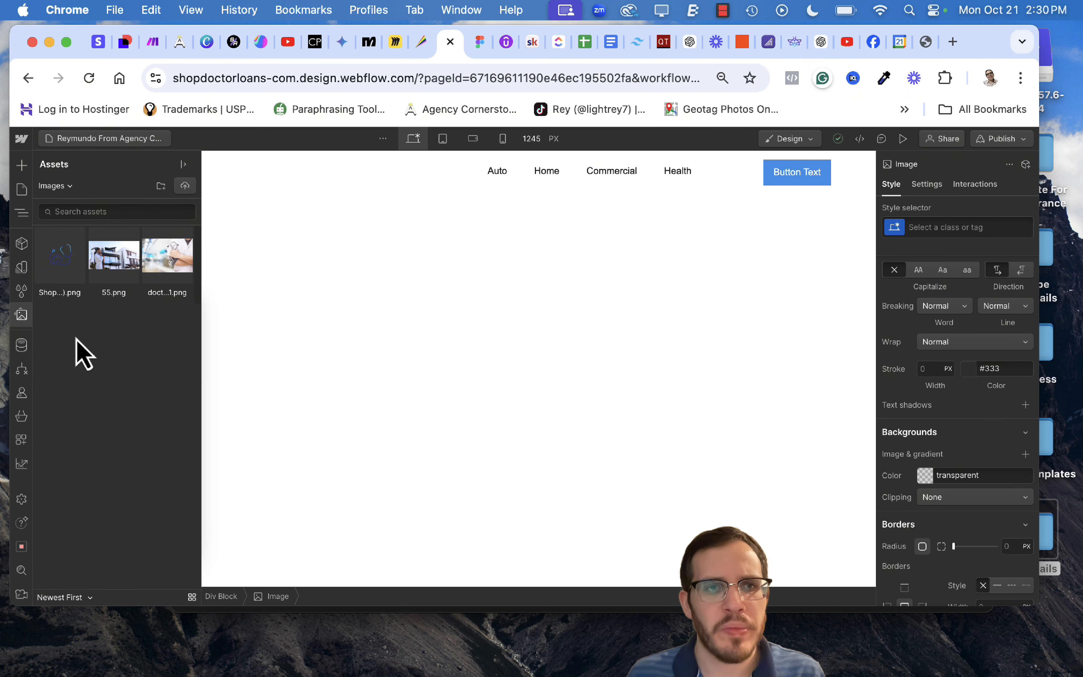
pyautogui.click(118, 282)
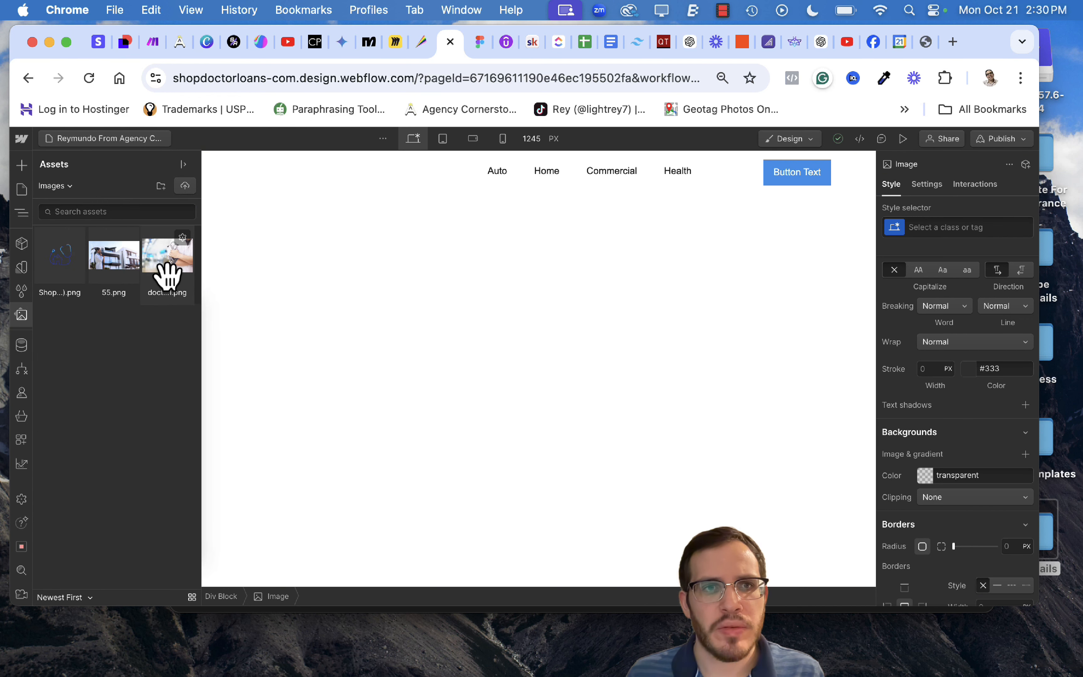
pyautogui.click(167, 274)
pyautogui.click(124, 278)
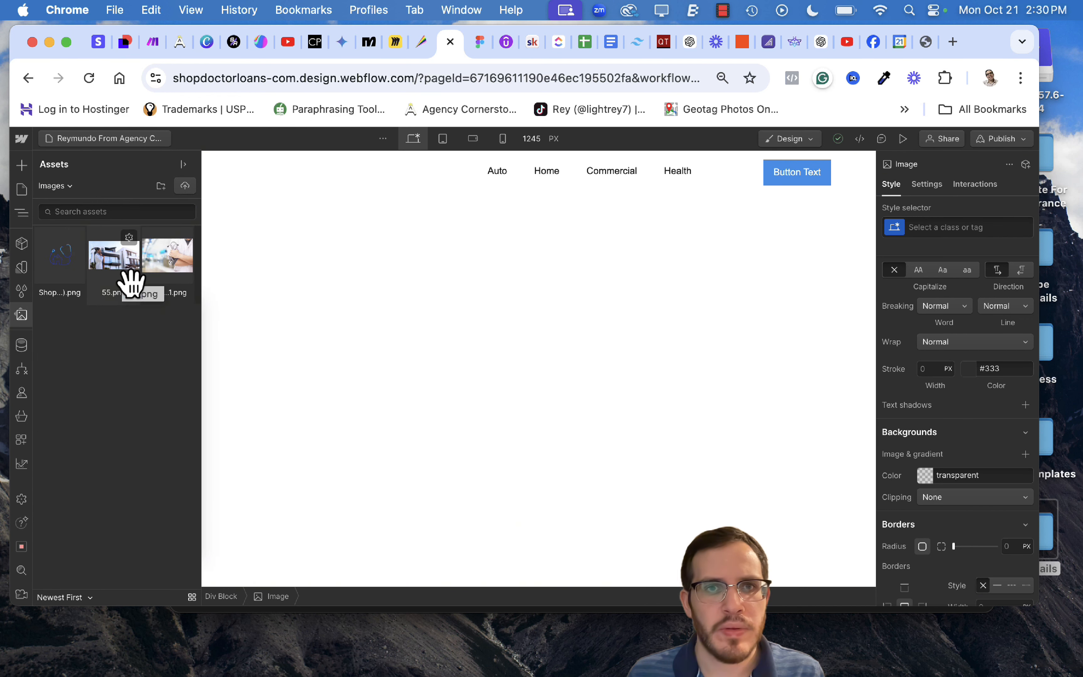
pyautogui.click(168, 276)
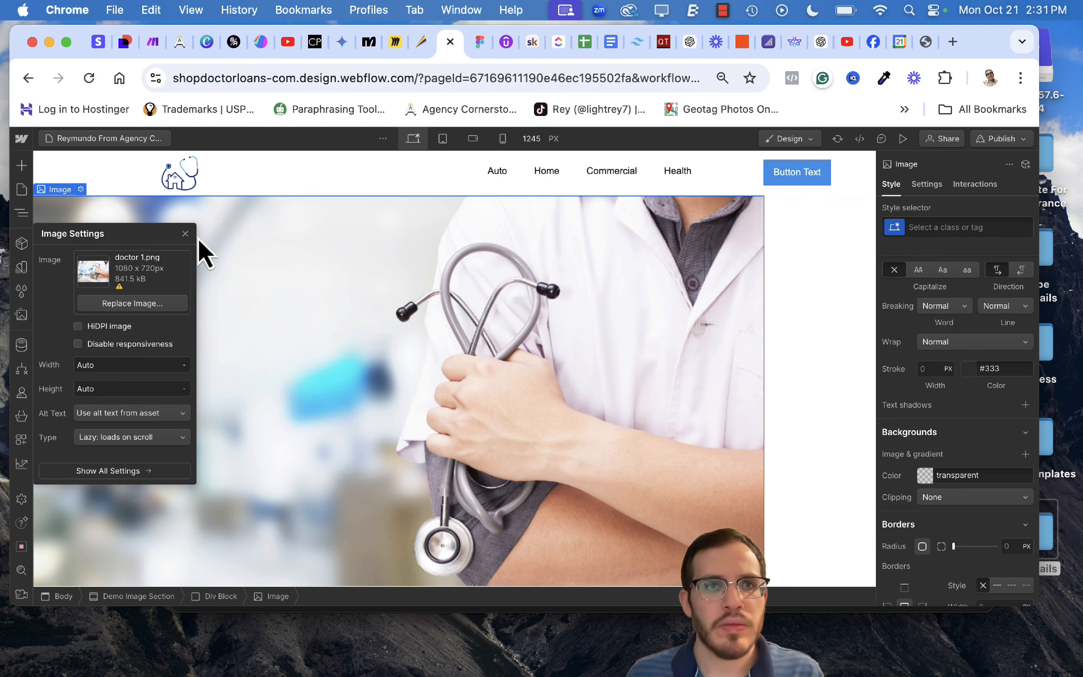
pyautogui.click(185, 234)
# Set the doctor image's width to 100%.
pyautogui.scroll(-2, 610, 443)
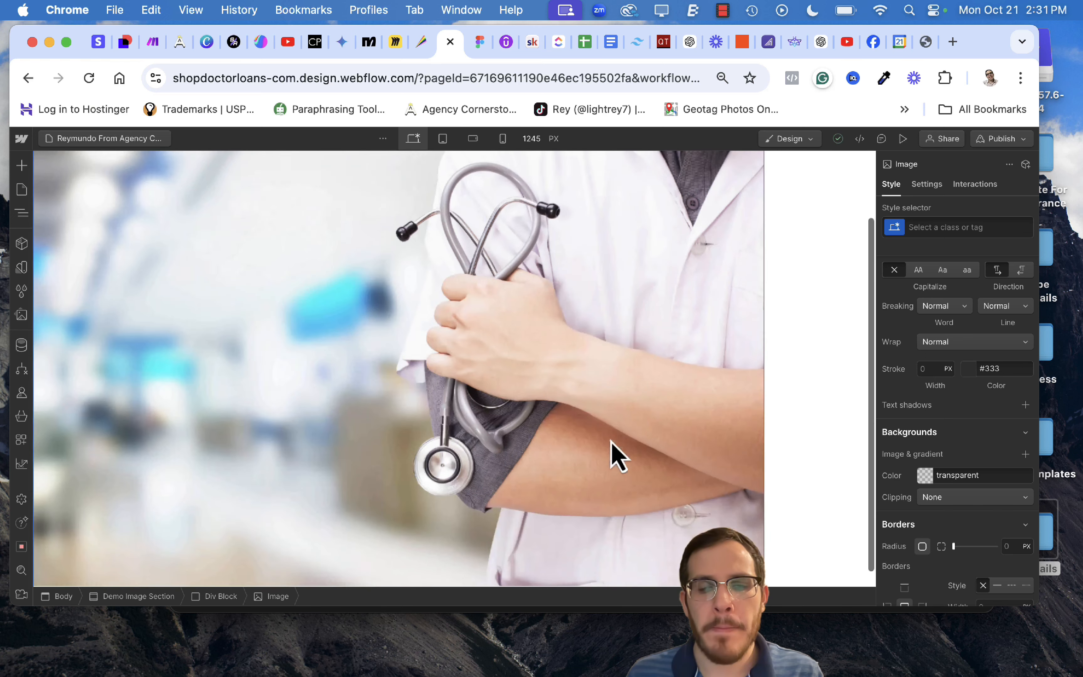
pyautogui.scroll(-2, 613, 453)
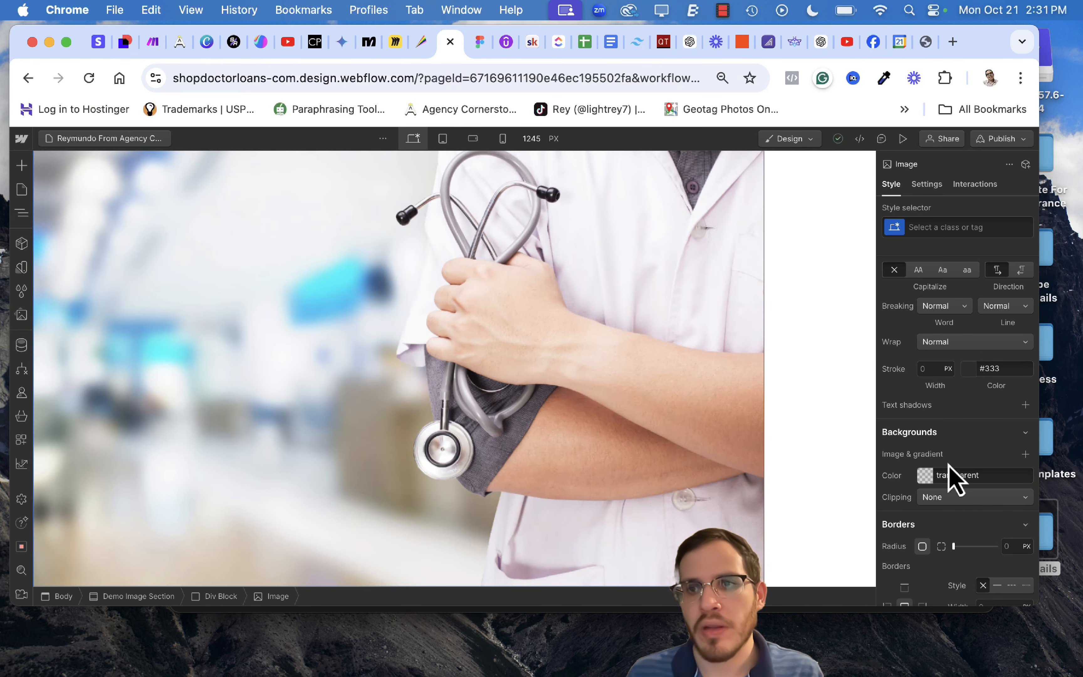
pyautogui.scroll(10, 949, 436)
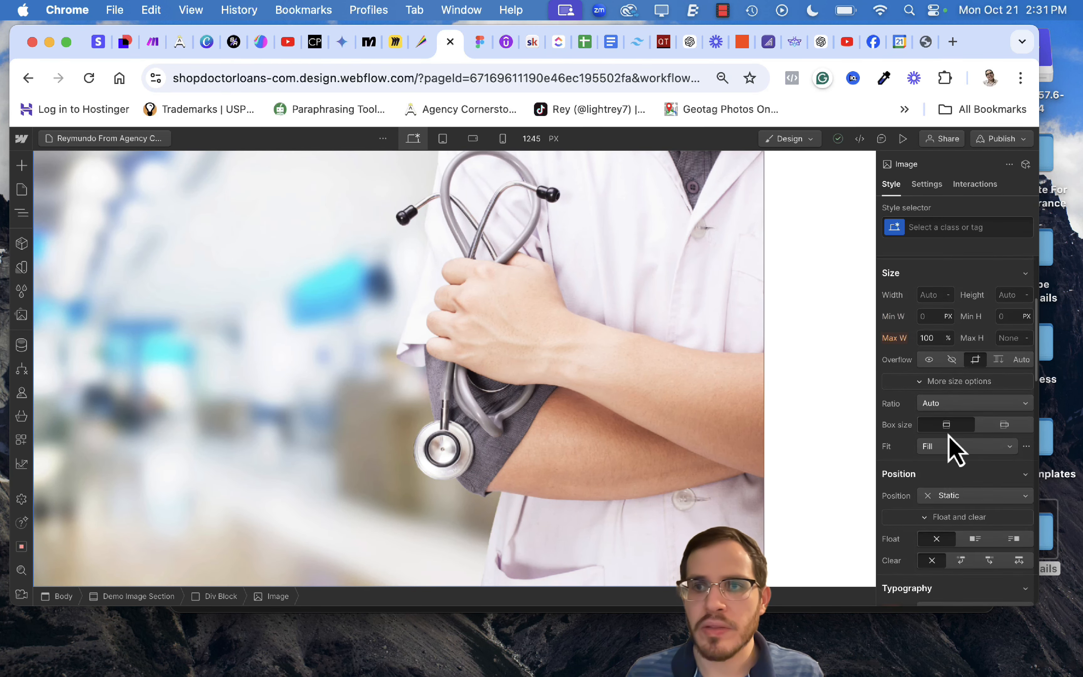
pyautogui.scroll(3, 949, 436)
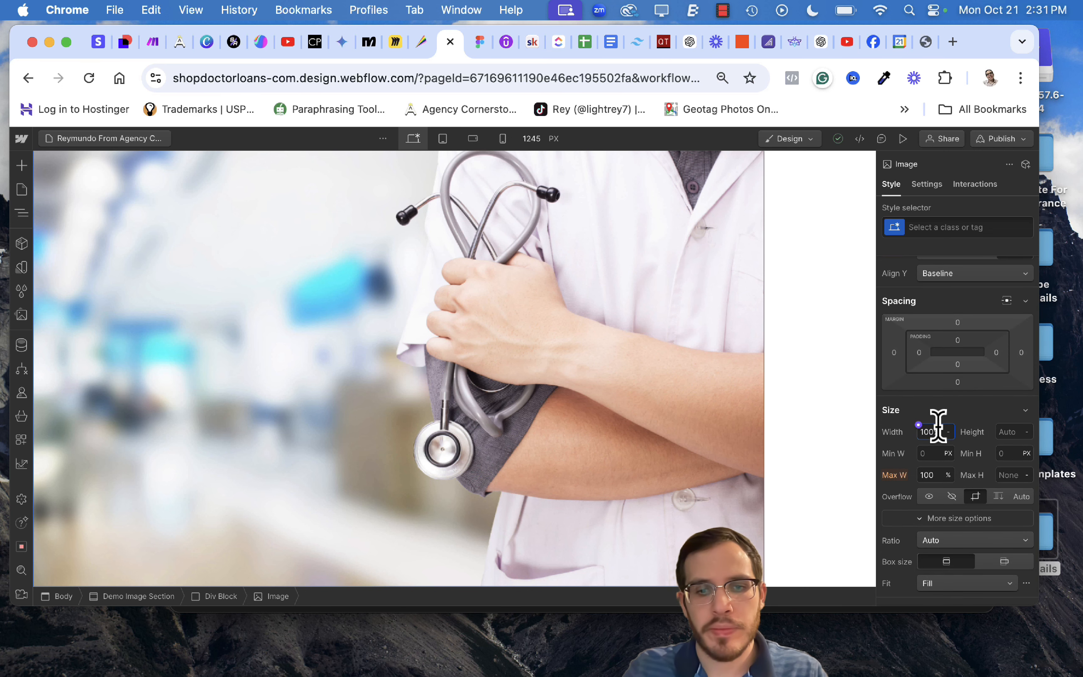
pyautogui.press('Return')
# Give the doctor image a top margin of -68 px to pull it up behind the navbar.
pyautogui.scroll(3, 685, 410)
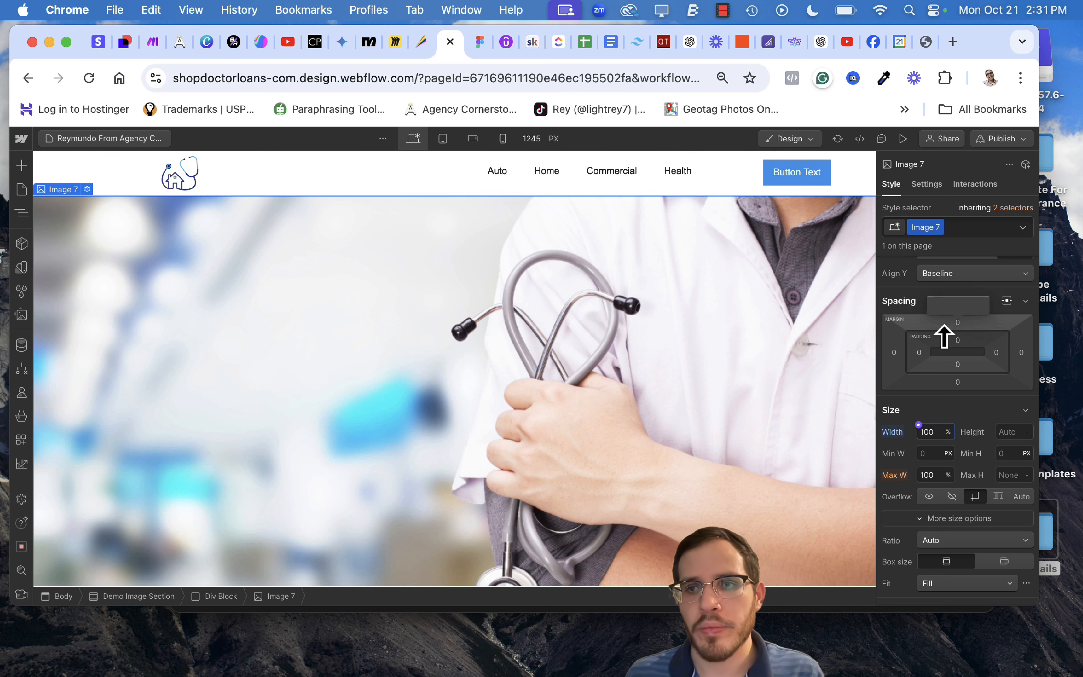
pyautogui.moveTo(945, 333); pyautogui.dragTo(943, 354)
pyautogui.moveTo(944, 359); pyautogui.dragTo(945, 380)
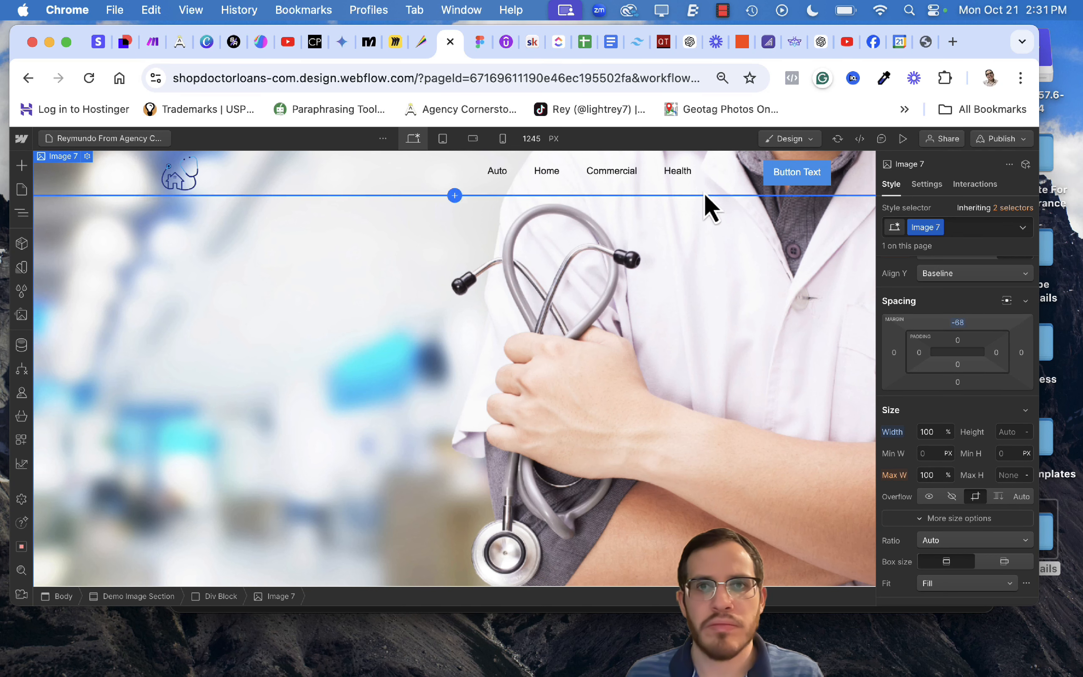
# Set the background colour of the navbar's Container to light grey #d5d5d5.
pyautogui.click(22, 213)
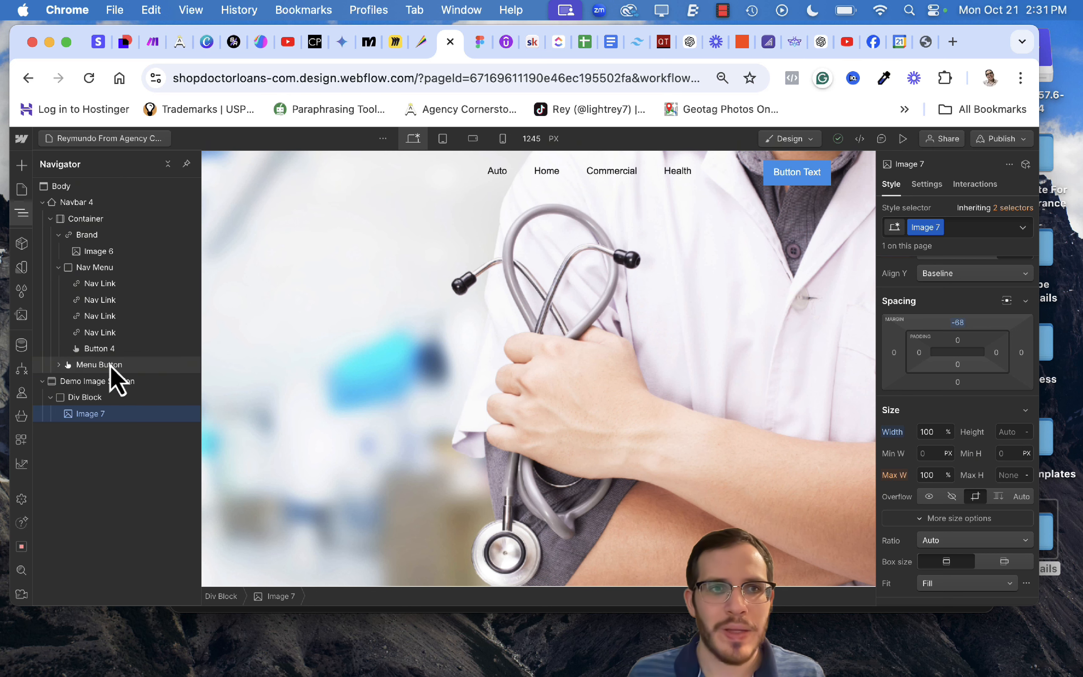
pyautogui.click(92, 219)
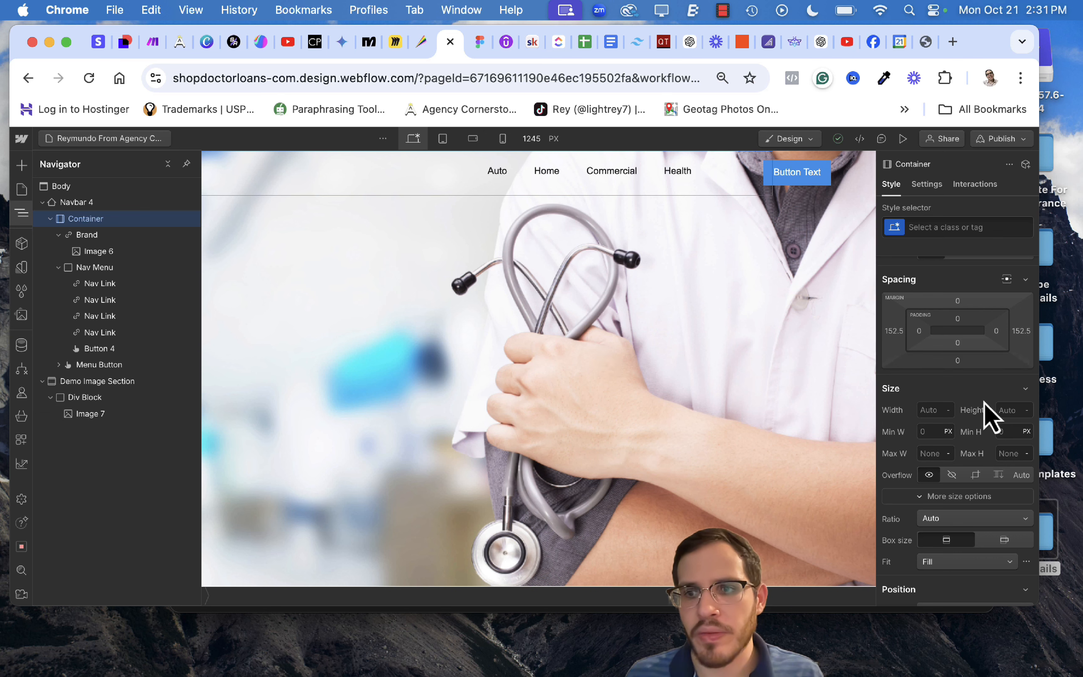
pyautogui.scroll(-10, 985, 417)
pyautogui.scroll(-4, 985, 402)
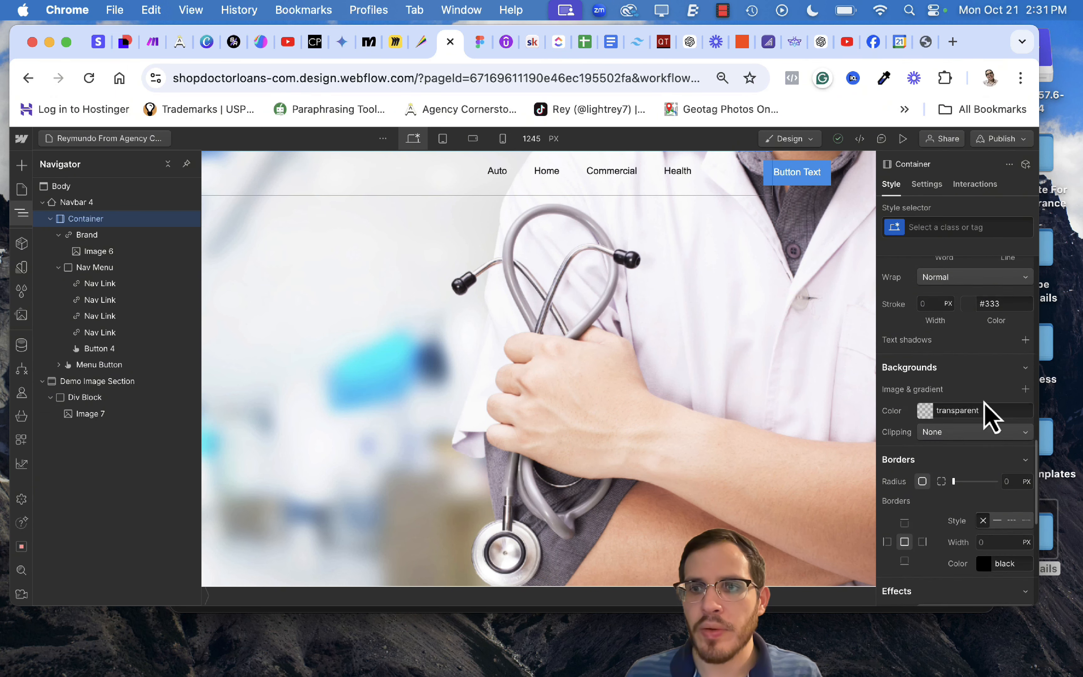
pyautogui.click(926, 414)
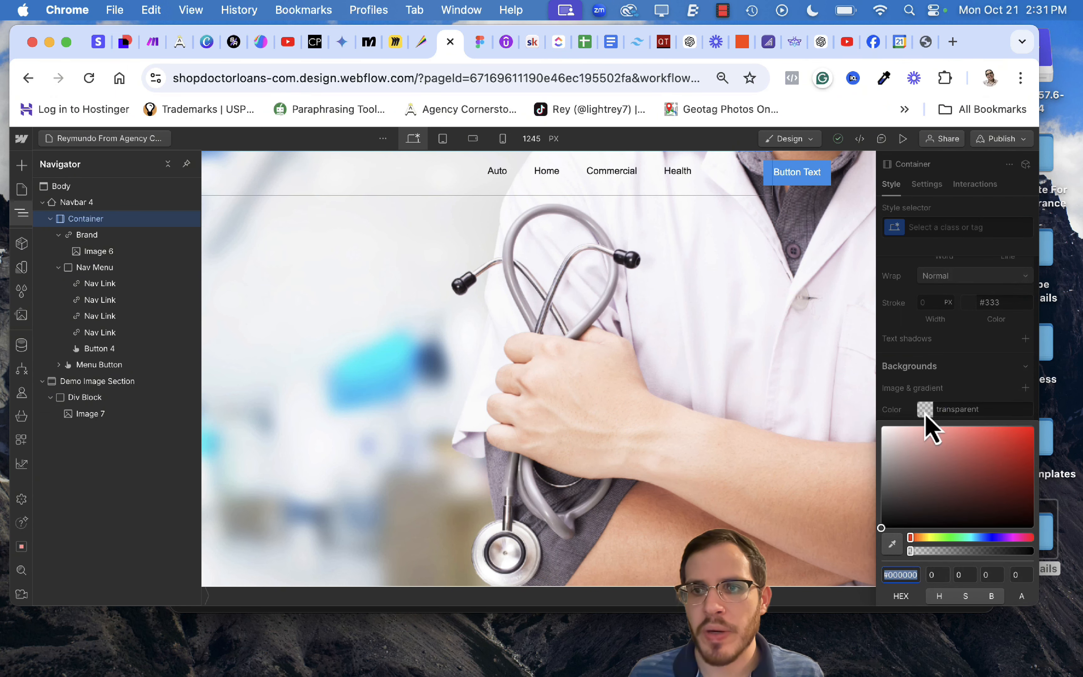
pyautogui.moveTo(899, 476); pyautogui.dragTo(881, 443)
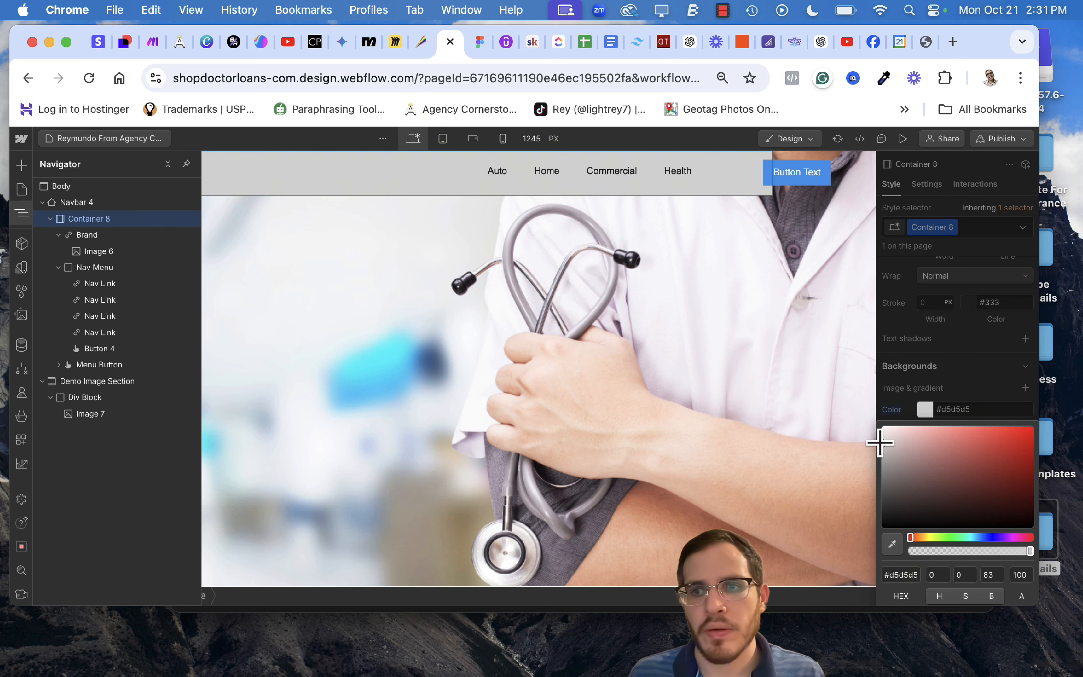
# Reduce the alpha of the navbar container's grey background to 40.
pyautogui.click(1019, 575)
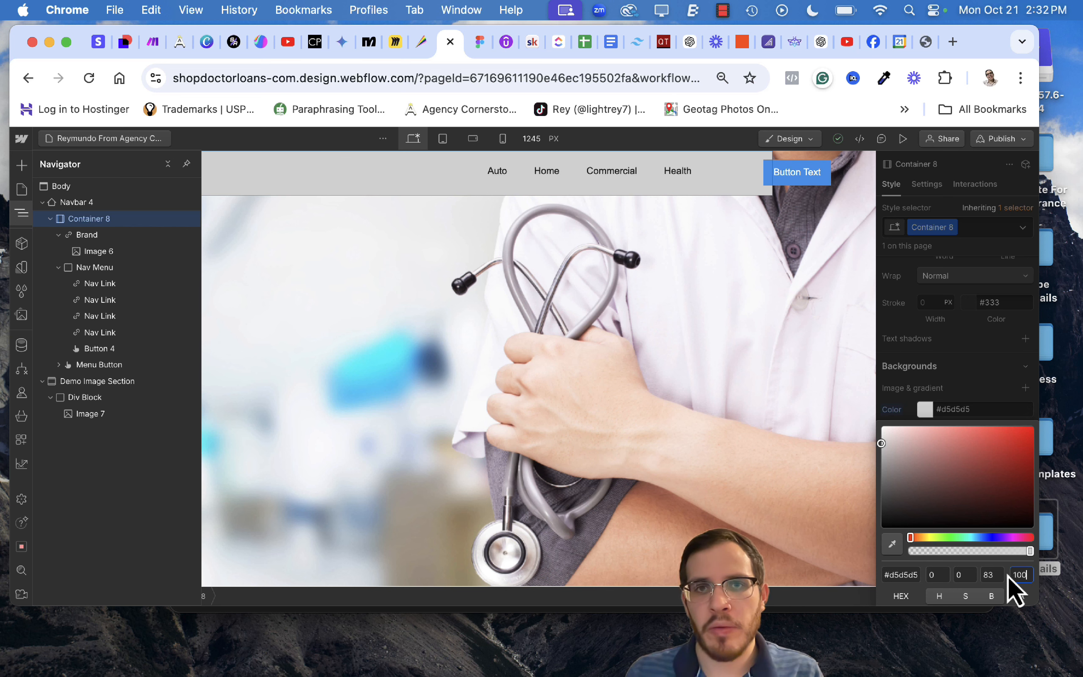
pyautogui.press('BackSpace')
pyautogui.press('BackSpace')
pyautogui.press('BackSpace')
pyautogui.write('40')
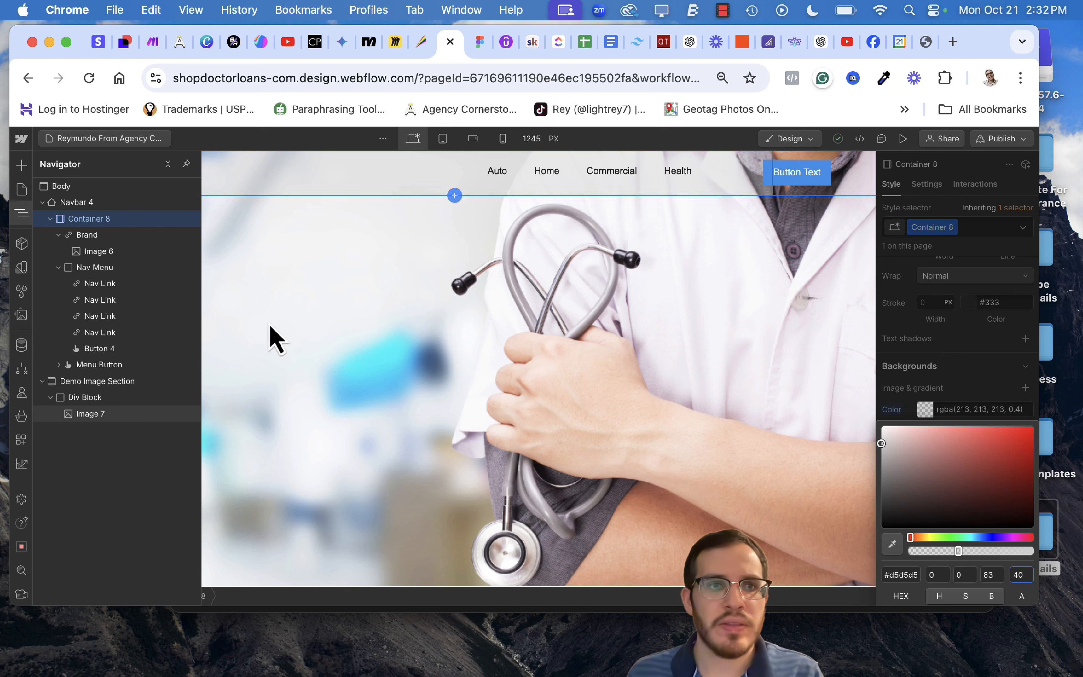
# Shift the navbar button back towards the nav links by setting its relative position's left offset to -25 px.
pyautogui.click(90, 365)
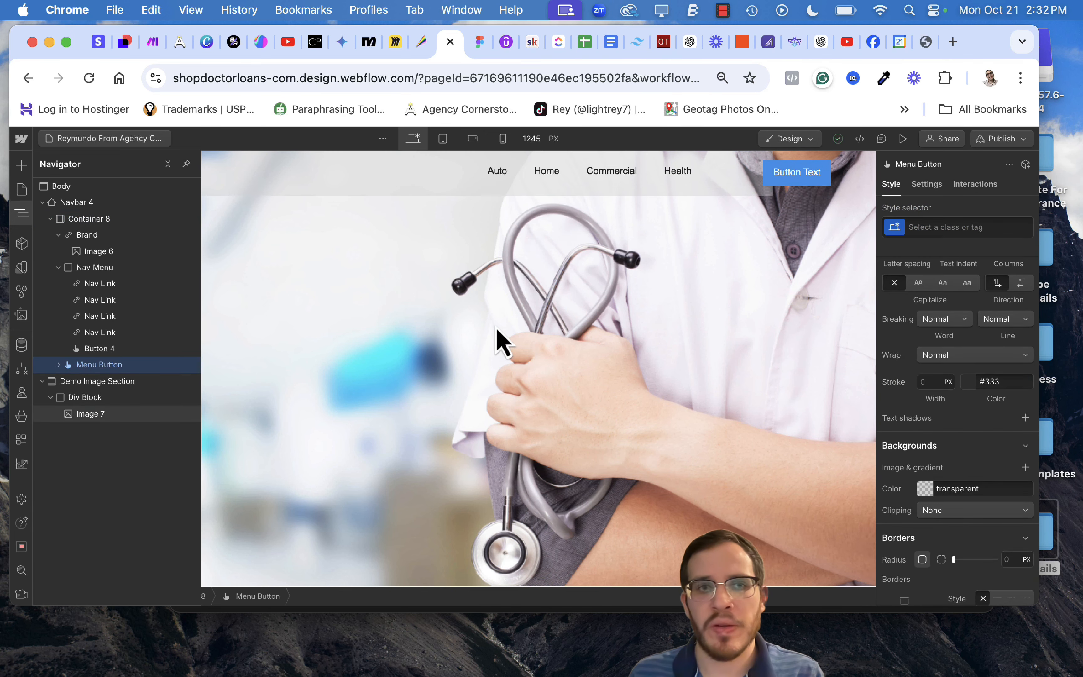
pyautogui.click(92, 349)
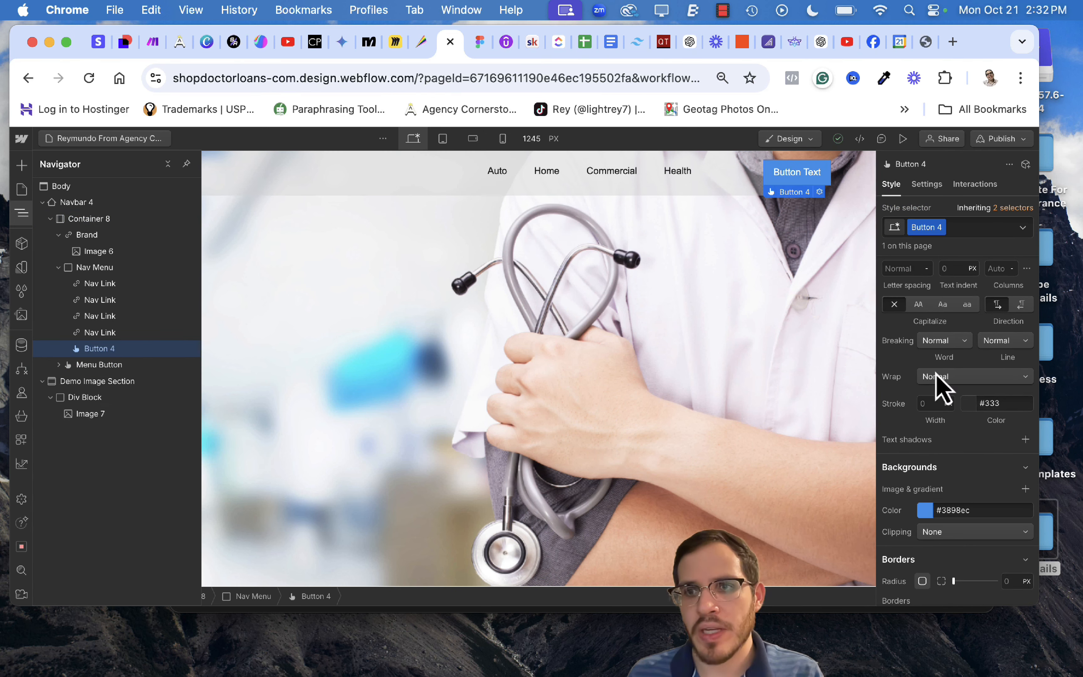
pyautogui.scroll(-10, 926, 392)
pyautogui.scroll(5, 926, 394)
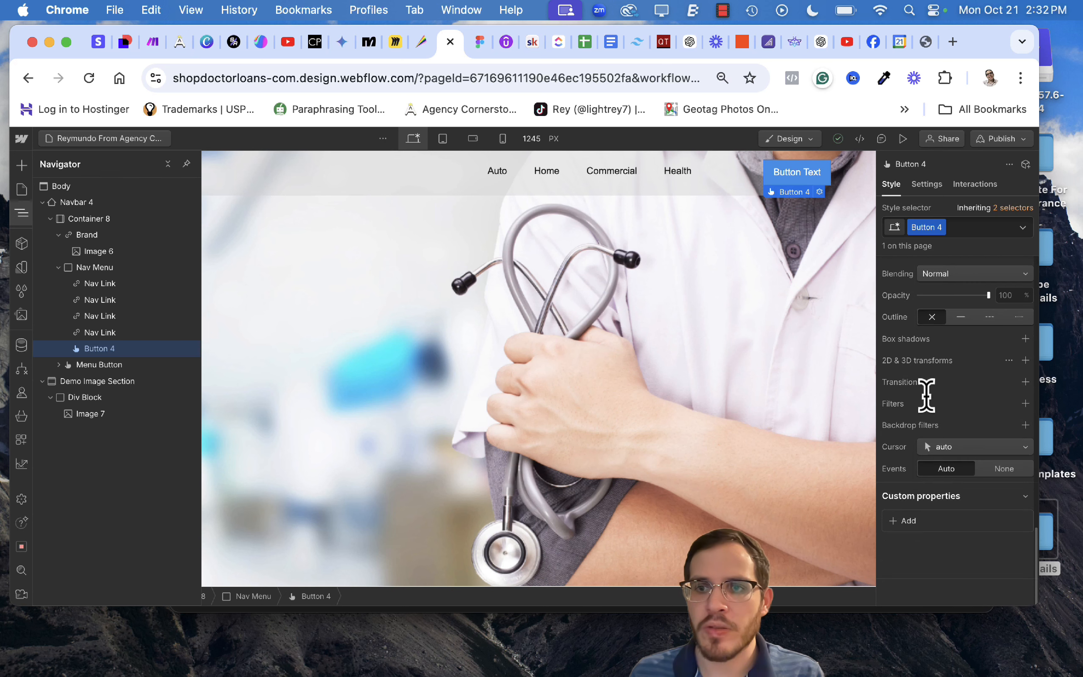
pyautogui.scroll(8, 926, 394)
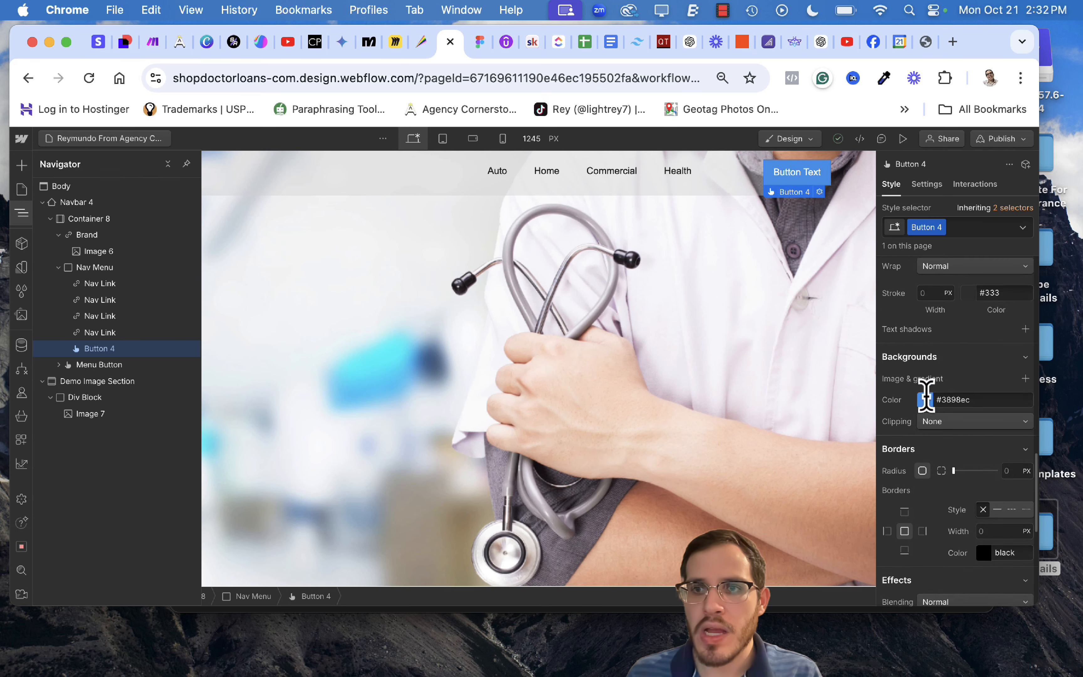
pyautogui.scroll(5, 925, 394)
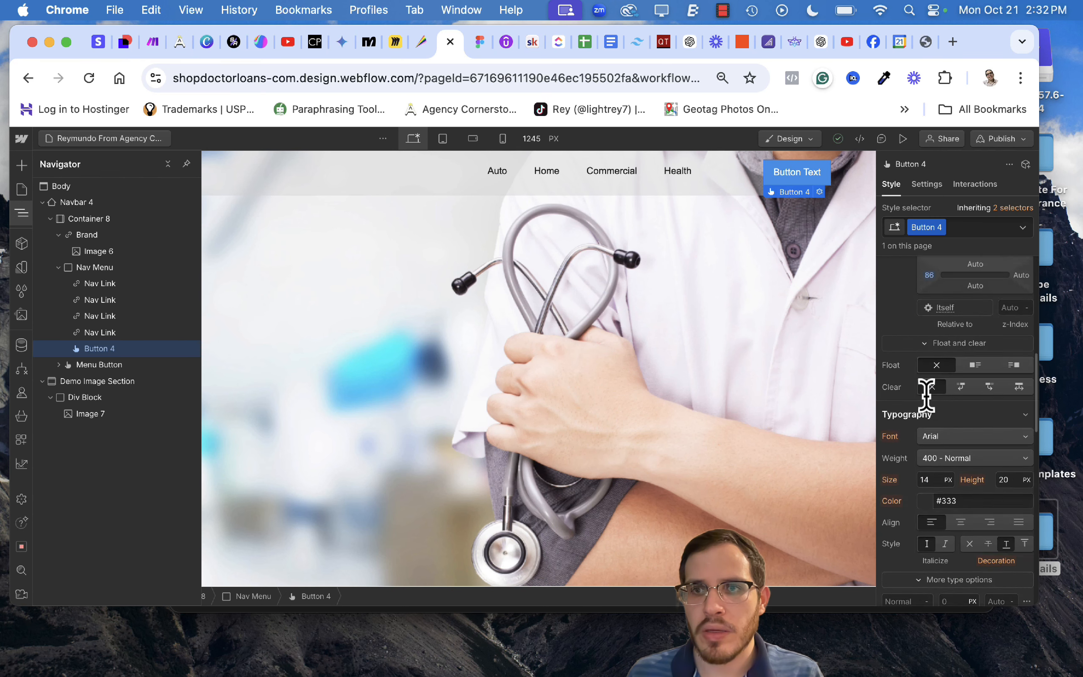
pyautogui.moveTo(931, 442); pyautogui.dragTo(867, 435)
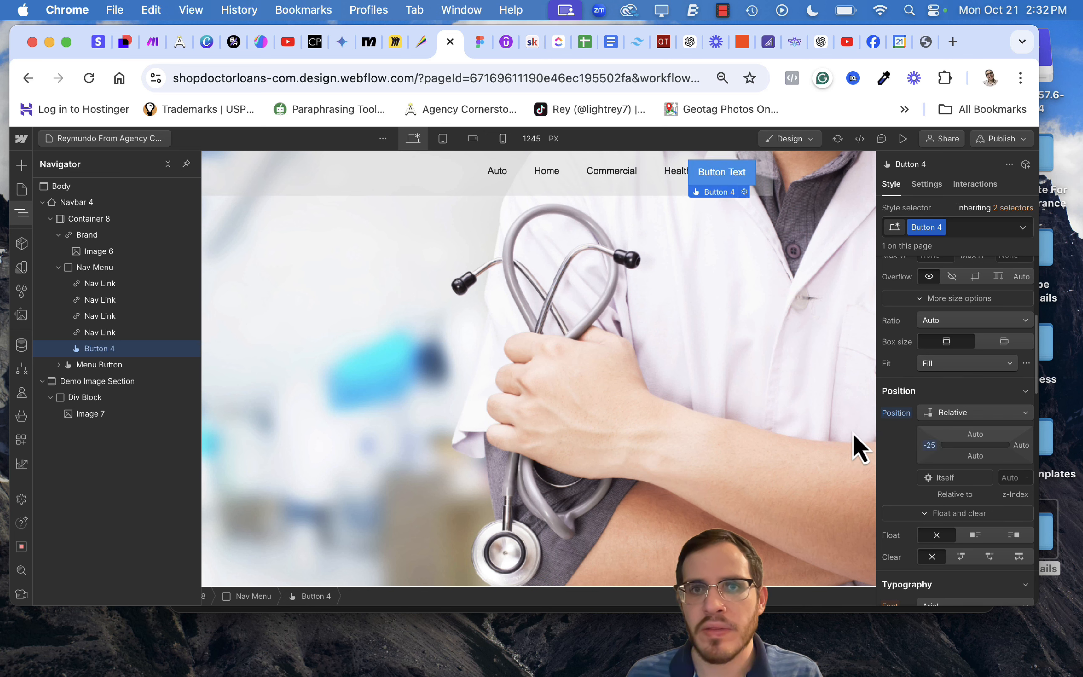
# Create a new class named Demo NavLink on the Auto nav link.
pyautogui.click(107, 269)
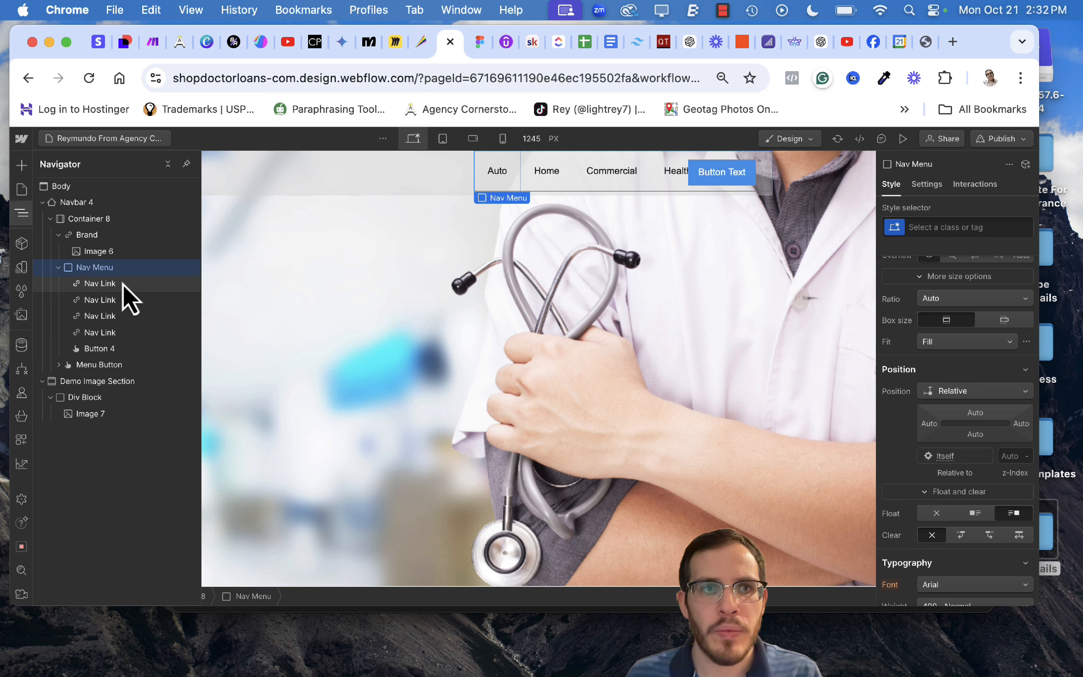
pyautogui.click(110, 284)
pyautogui.click(929, 228)
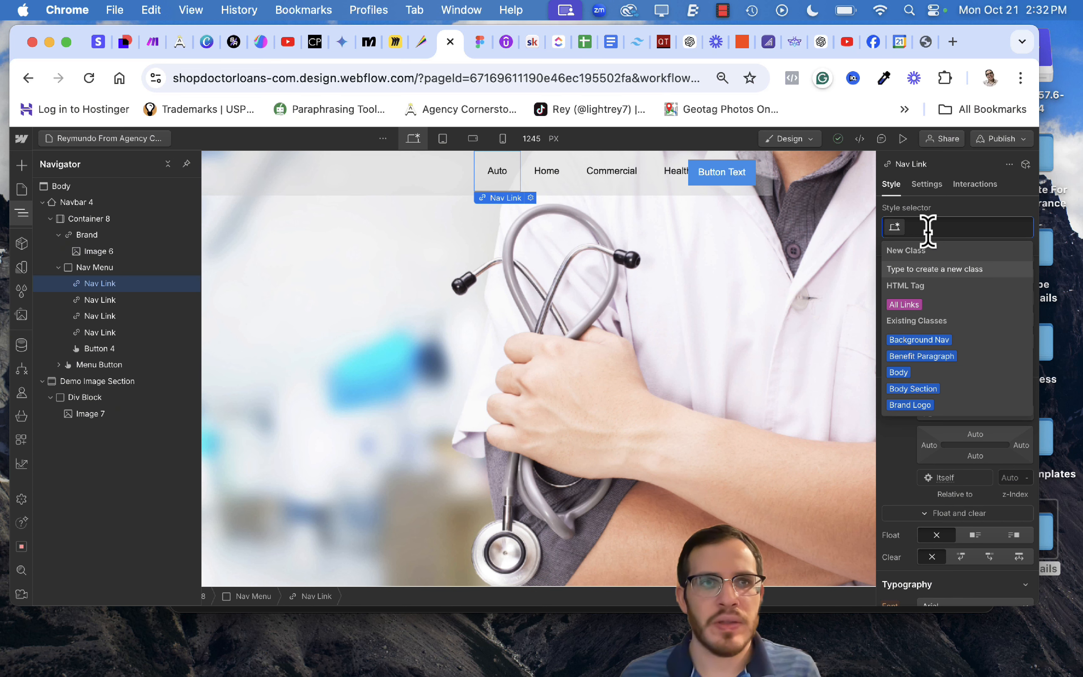
pyautogui.write('Demo')
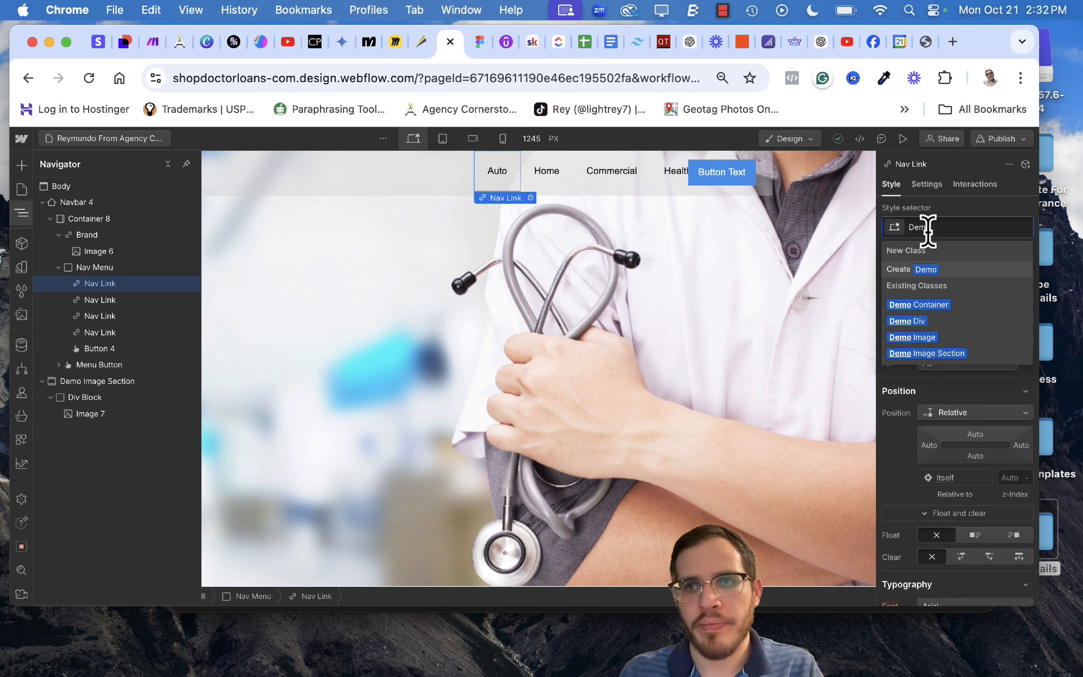
pyautogui.write(' Link')
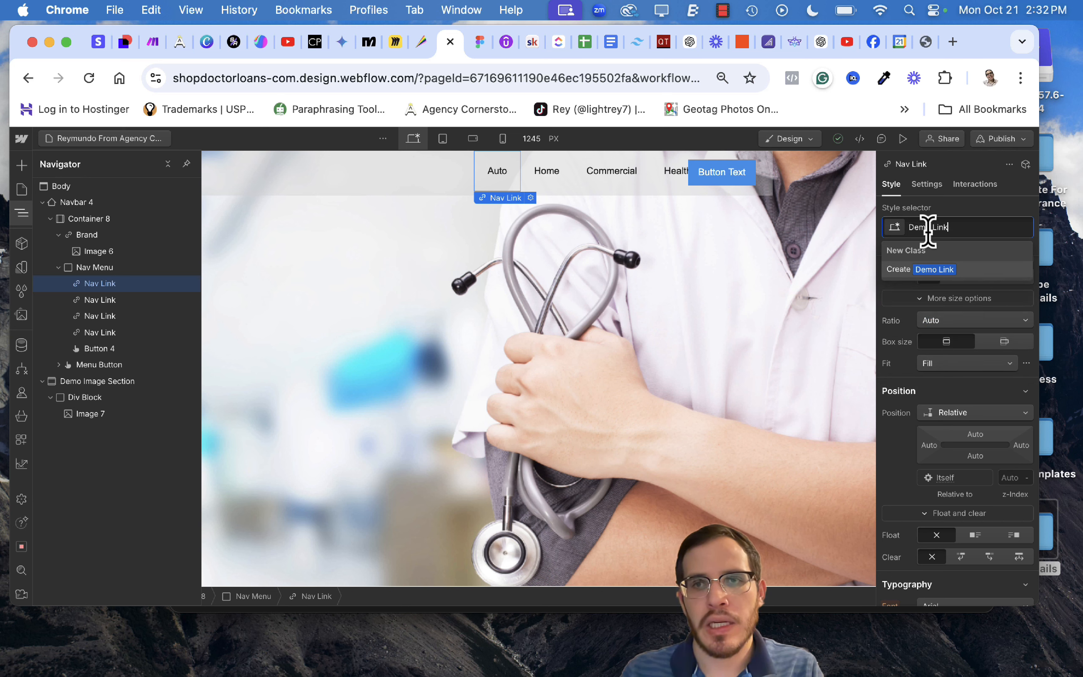
pyautogui.press('BackSpace')
pyautogui.press('BackSpace')
pyautogui.press('BackSpace')
pyautogui.press('BackSpace')
pyautogui.press('BackSpace')
pyautogui.press('BackSpace')
pyautogui.write('NA')
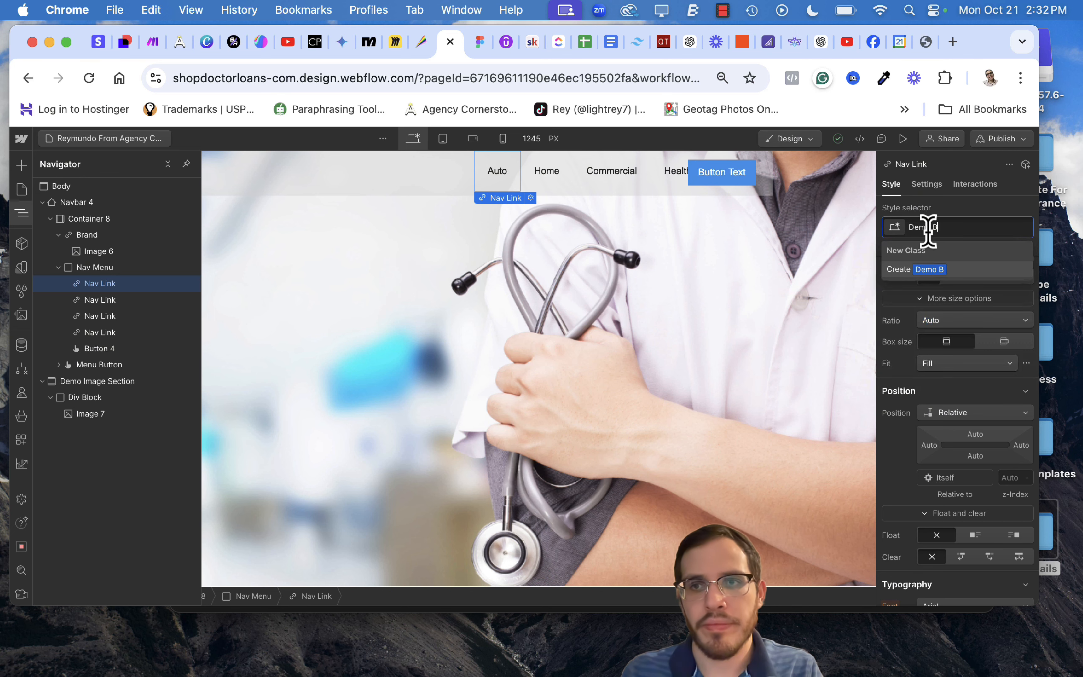
pyautogui.press('BackSpace')
pyautogui.write('avLink')
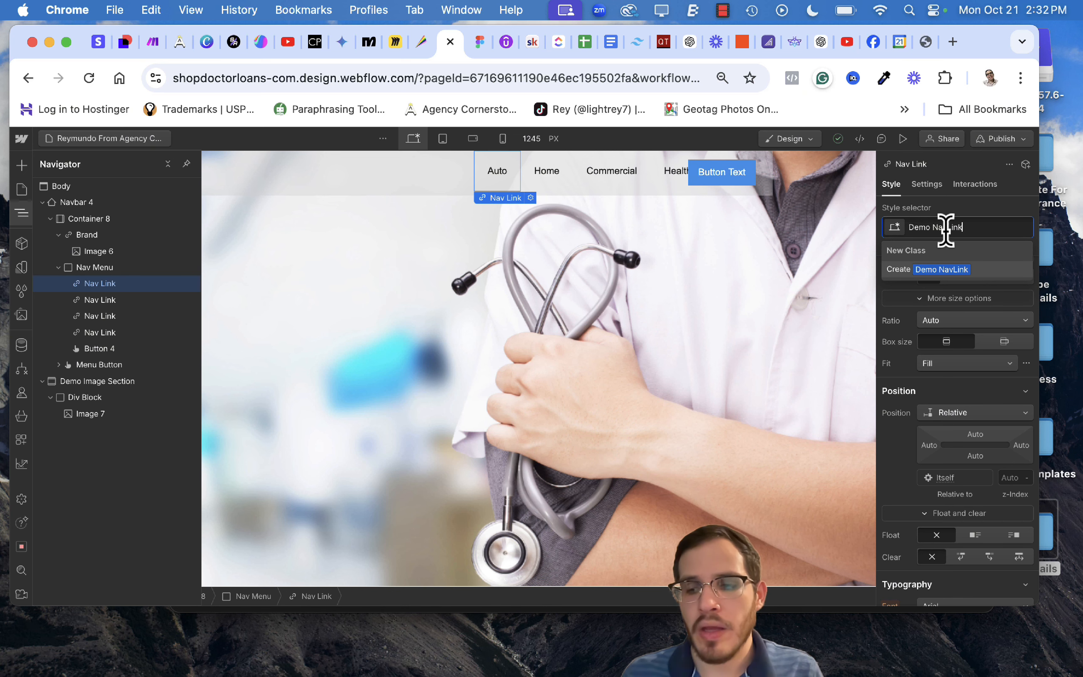
pyautogui.moveTo(970, 227); pyautogui.dragTo(902, 235)
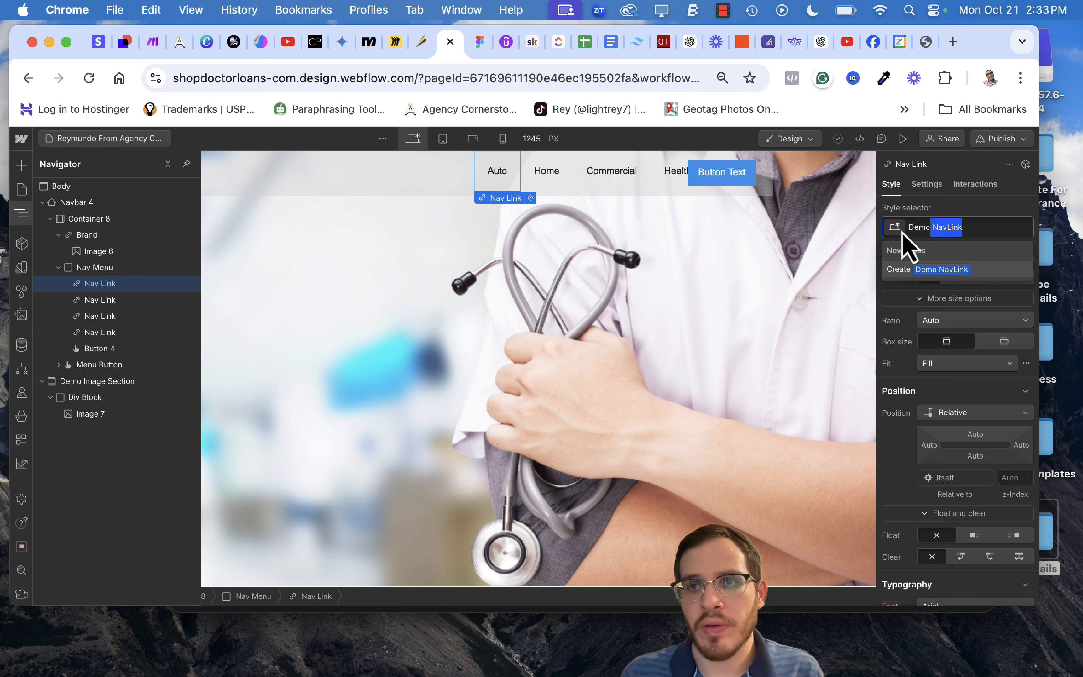
pyautogui.click(966, 228)
pyautogui.press('Return')
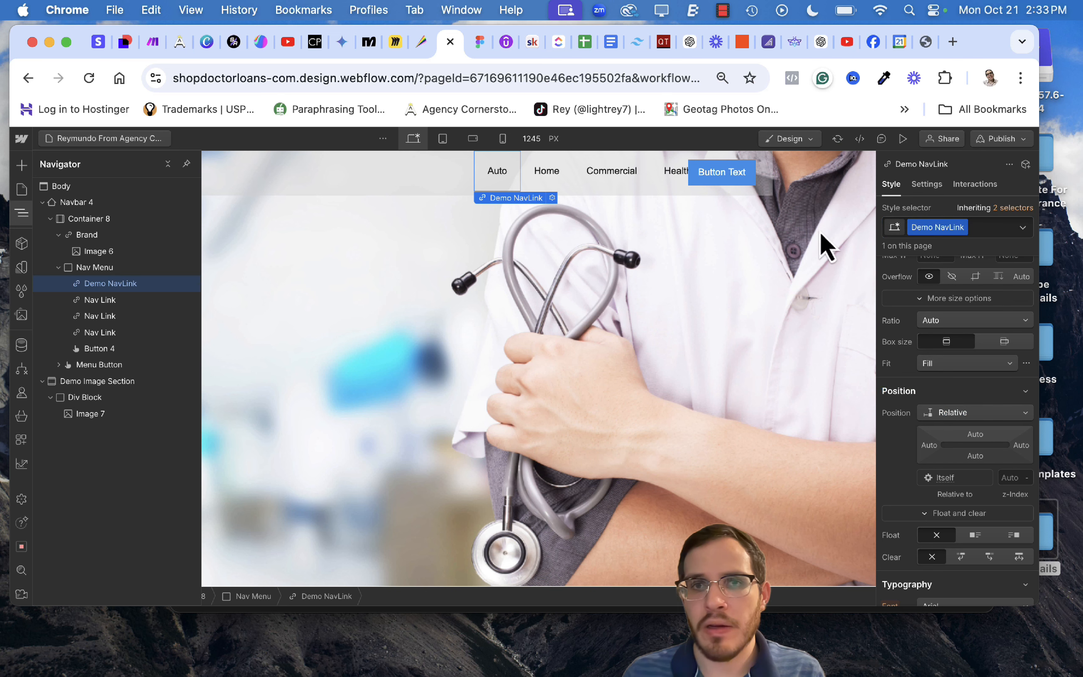
# Apply the existing Demo NavLink class to the Home and Commercial nav links.
pyautogui.click(551, 181)
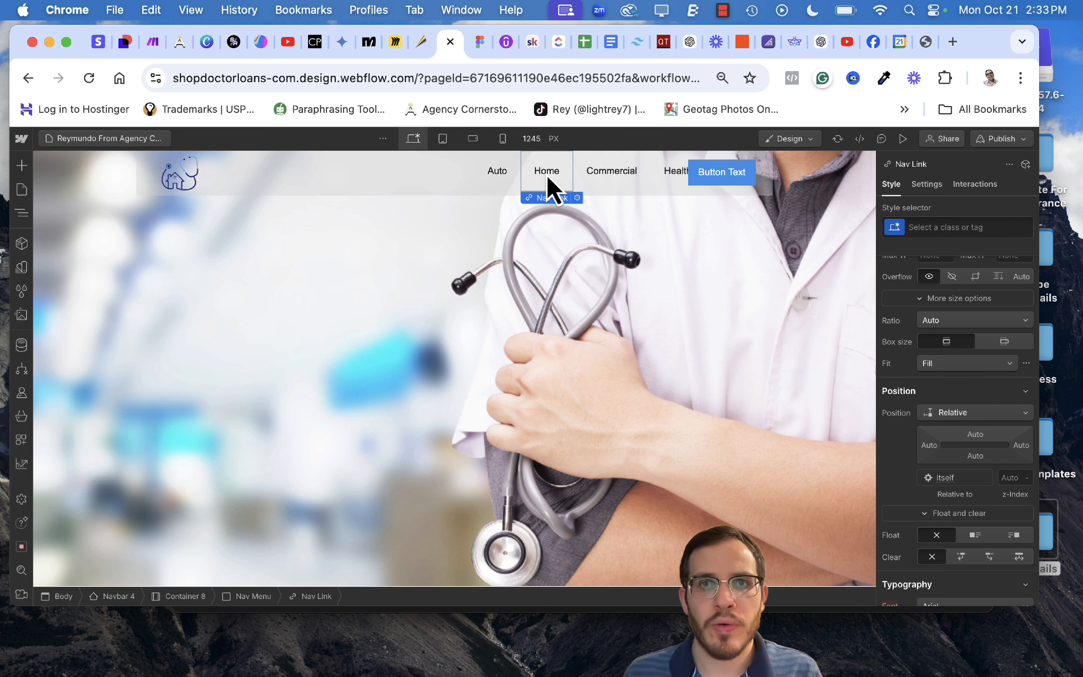
pyautogui.click(945, 230)
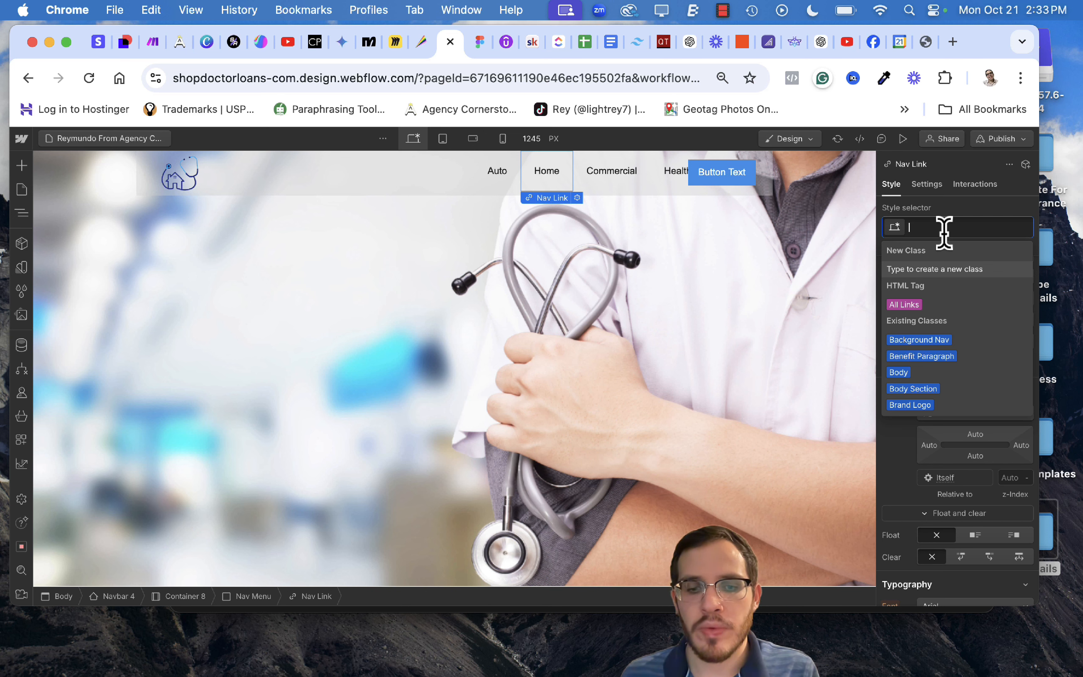
pyautogui.write('Demo NavLink')
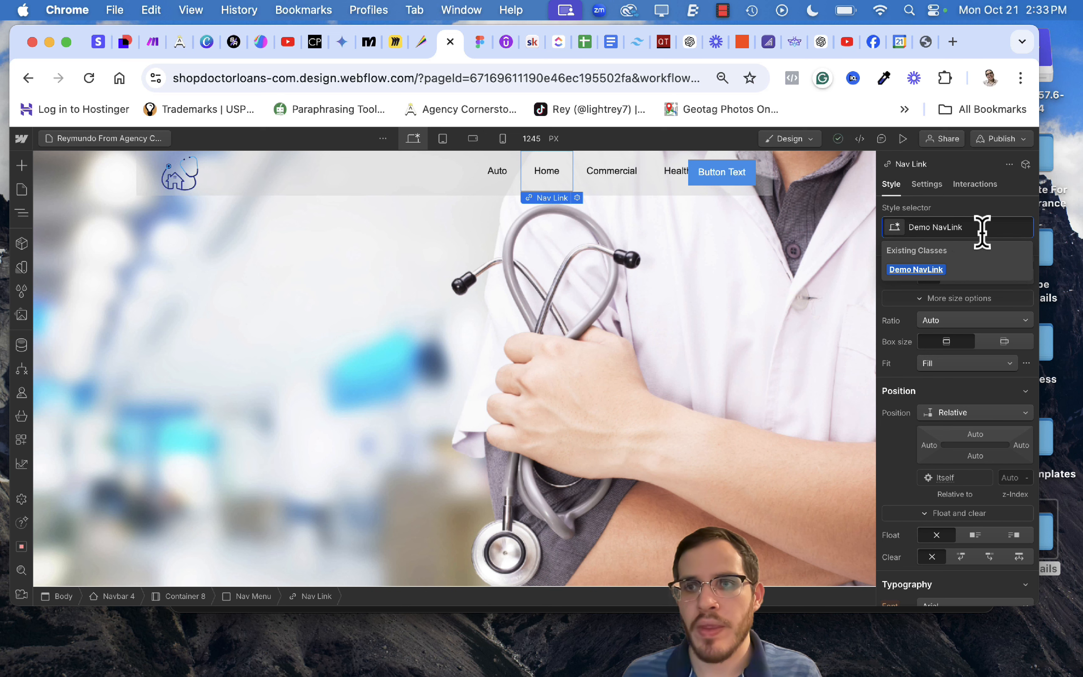
pyautogui.press('Return')
pyautogui.click(625, 191)
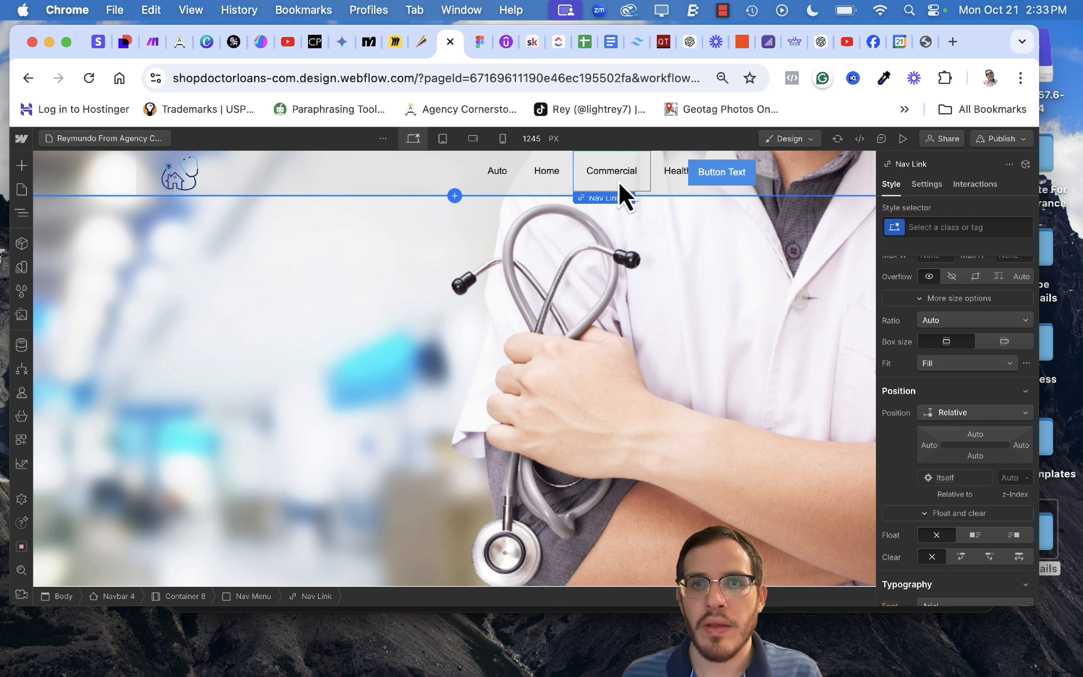
pyautogui.click(952, 233)
pyautogui.write('Demo NavLink')
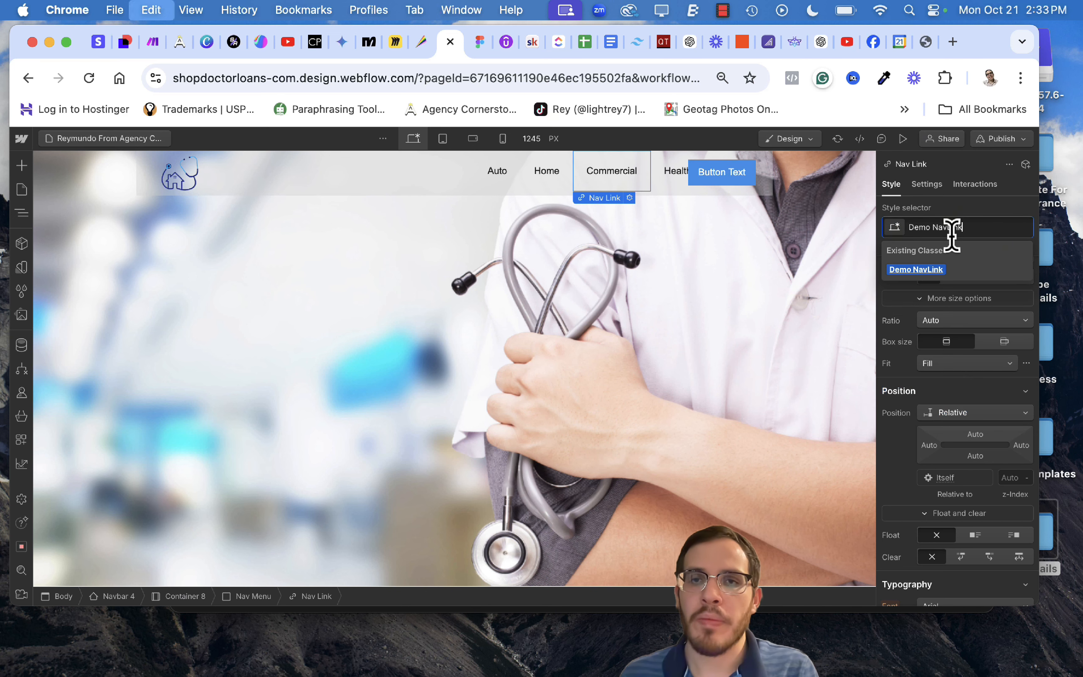
pyautogui.press('Return')
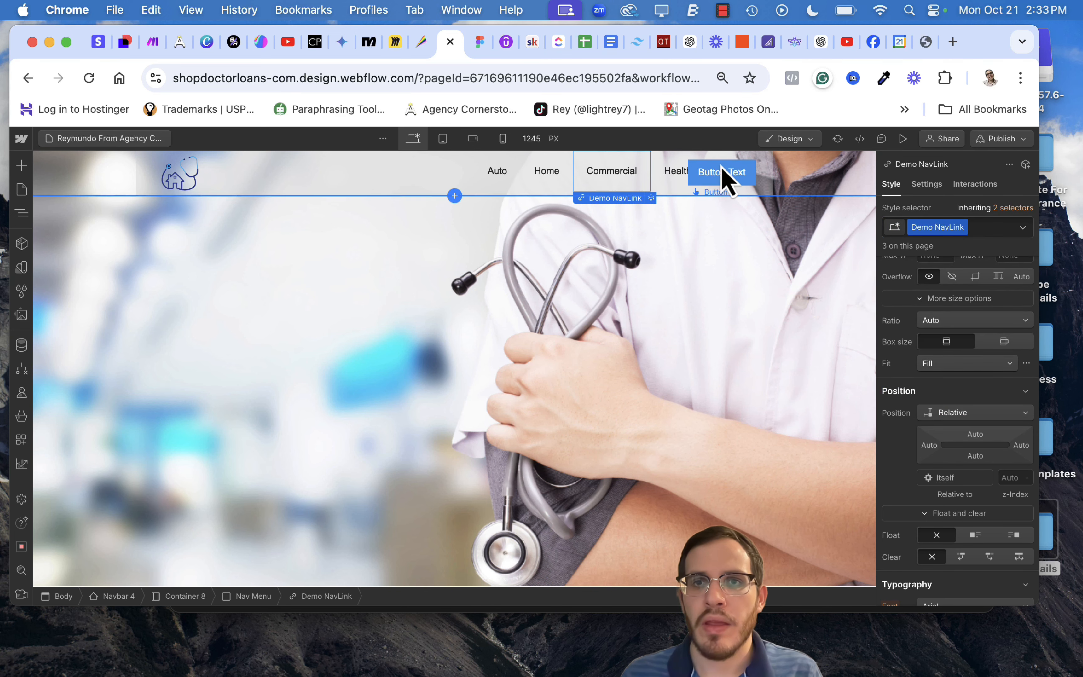
pyautogui.click(675, 178)
pyautogui.click(942, 226)
pyautogui.write('Demo NavLink')
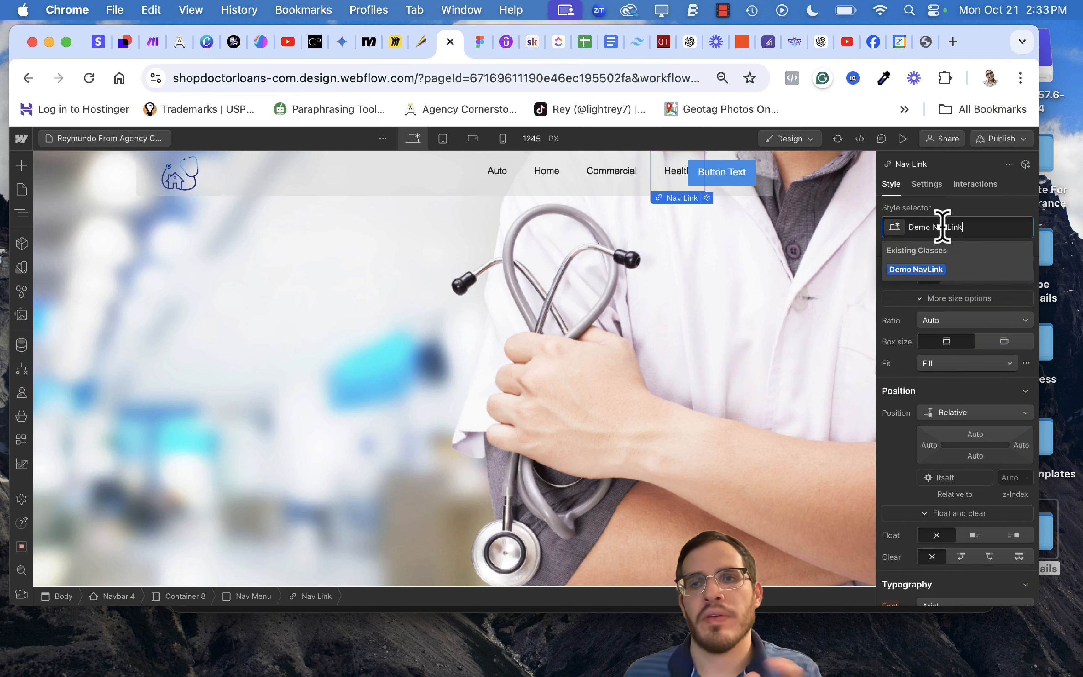
pyautogui.press('Escape')
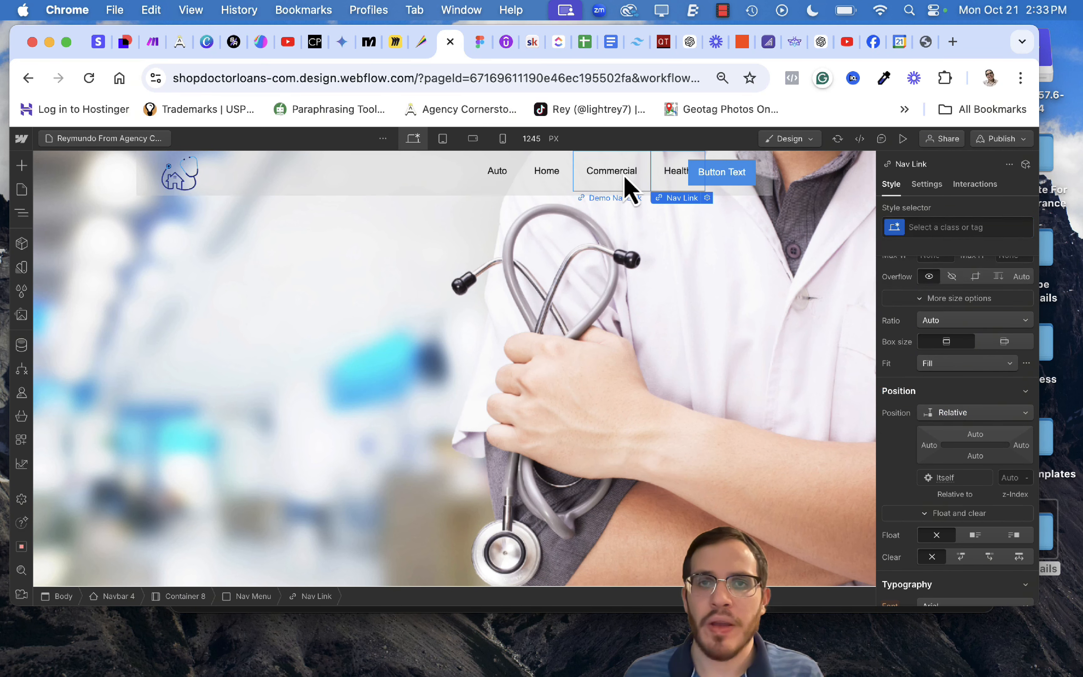
# Give the Health nav link alone a right margin of 100 px.
pyautogui.scroll(6, 946, 450)
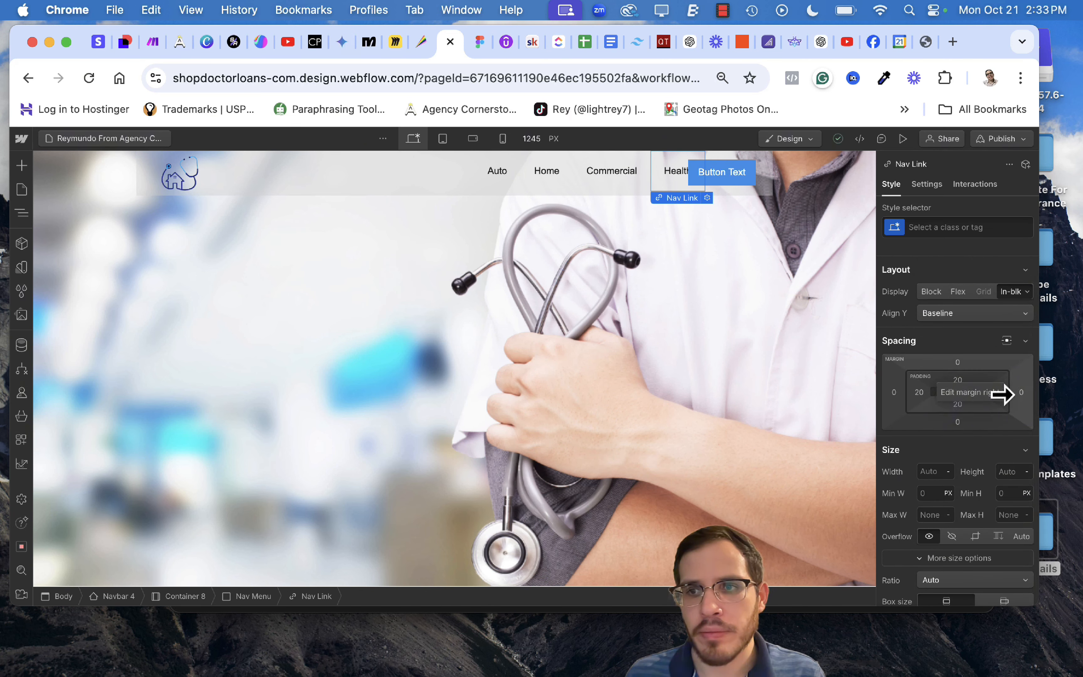
pyautogui.moveTo(1003, 394); pyautogui.dragTo(1074, 404)
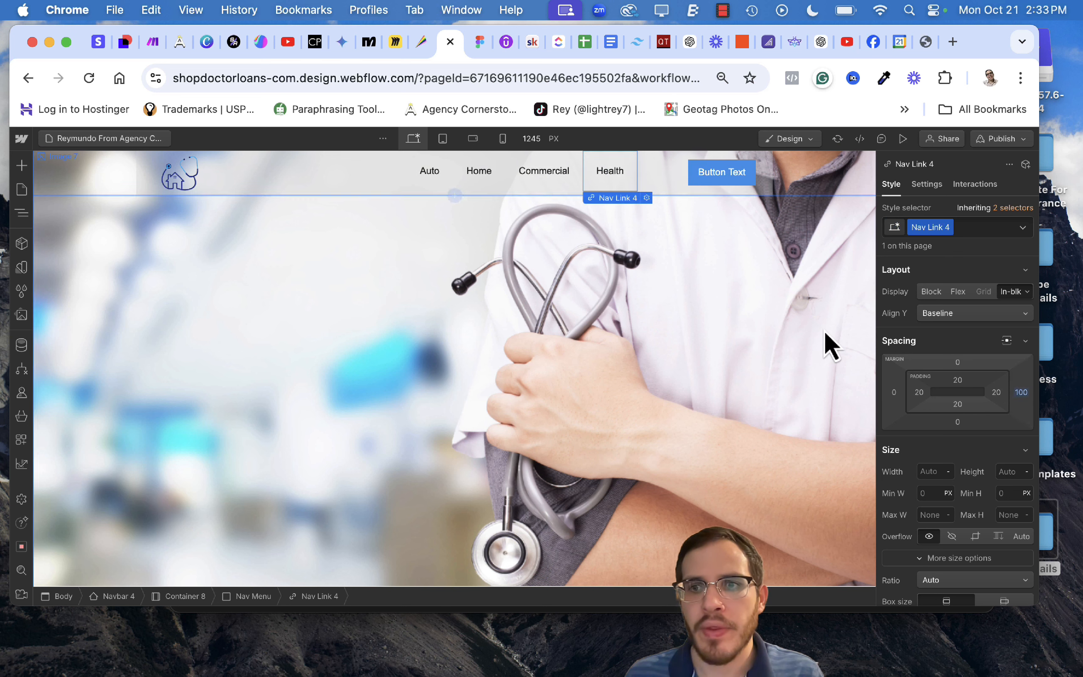
pyautogui.click(495, 217)
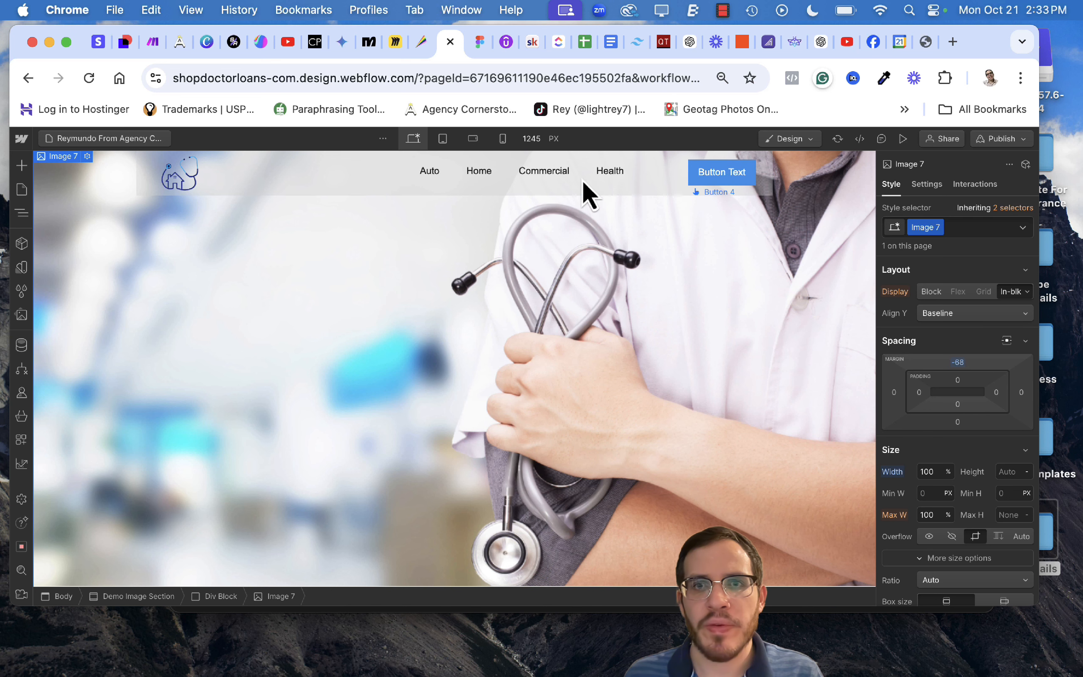
pyautogui.click(706, 181)
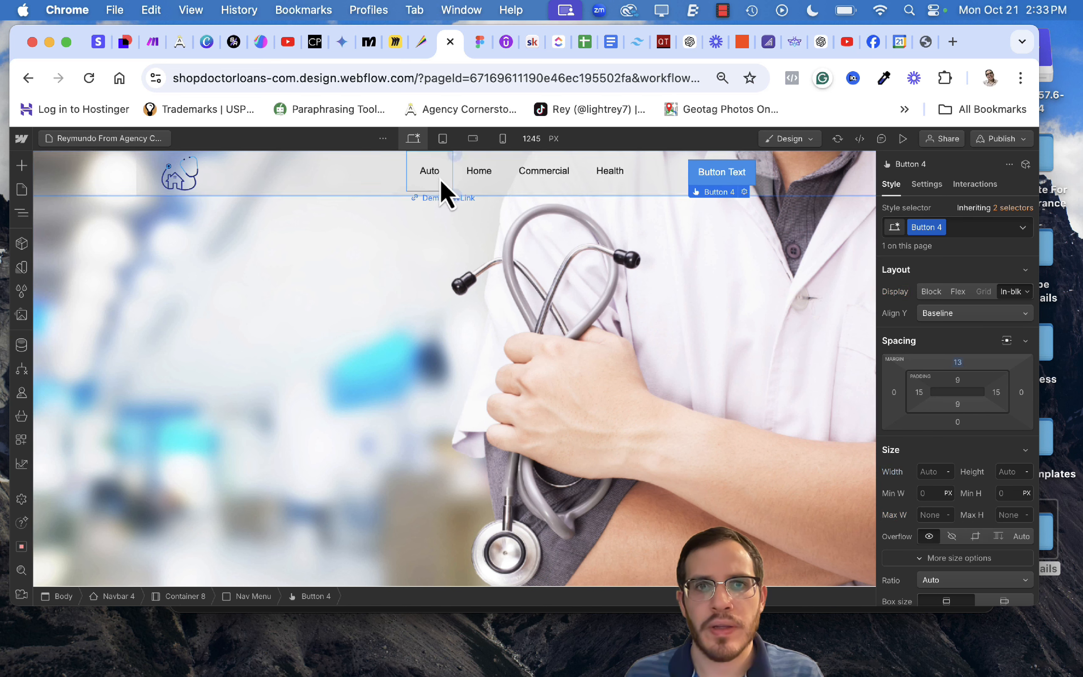
pyautogui.click(535, 174)
pyautogui.click(608, 175)
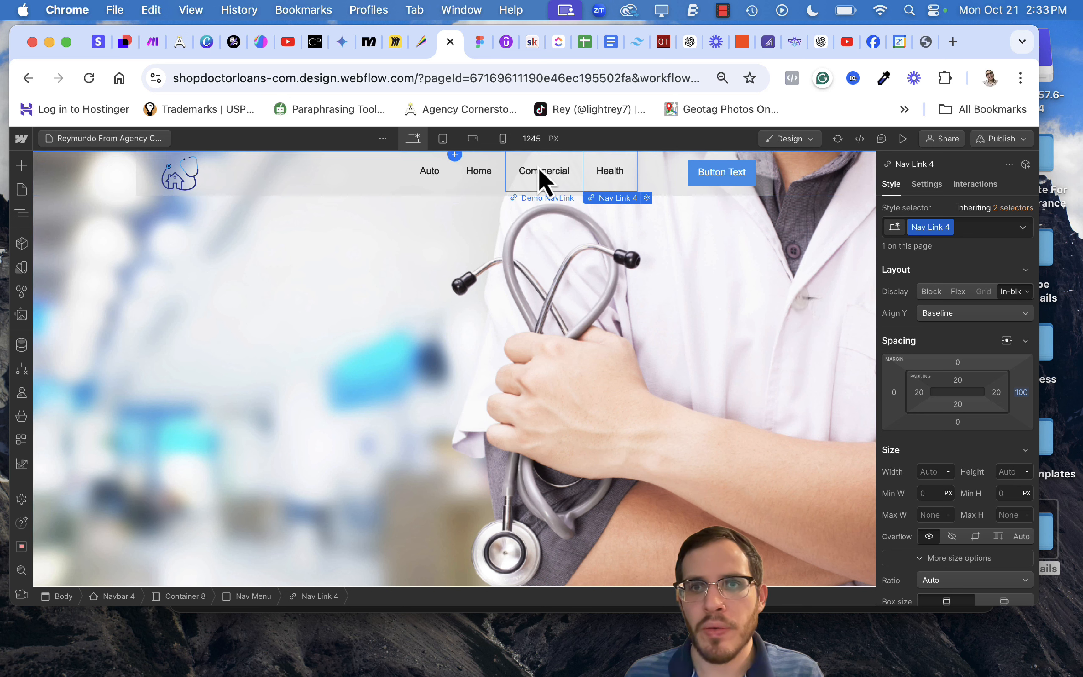
pyautogui.click(541, 179)
# Try to rename the Health nav link's own class to Demo NavLink.
pyautogui.click(604, 177)
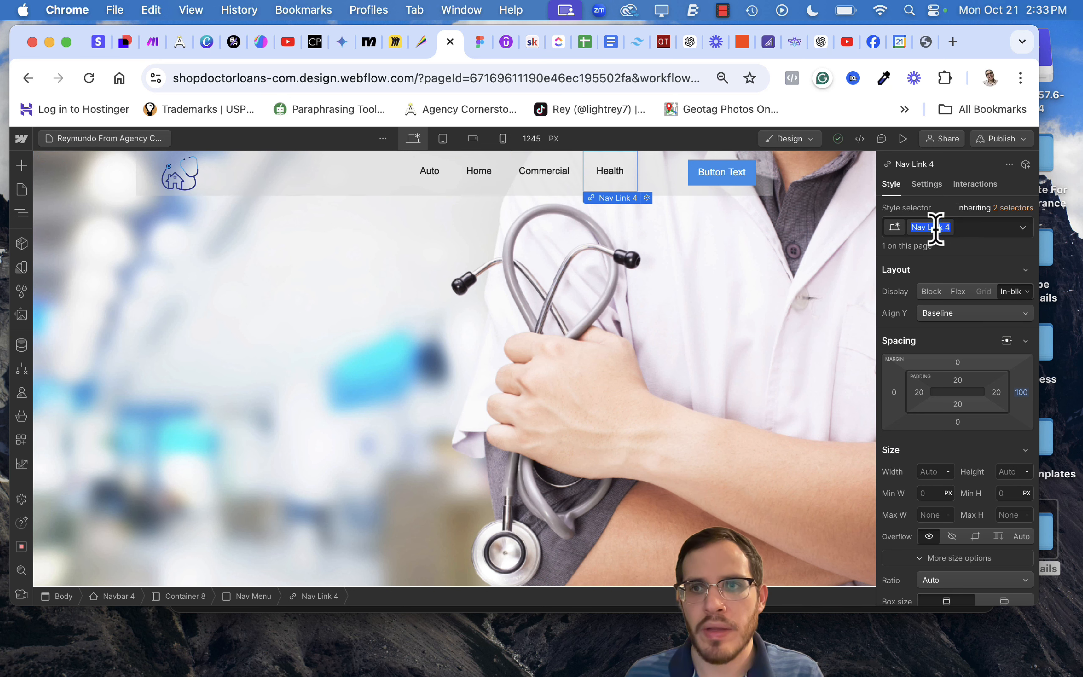
pyautogui.write('demo')
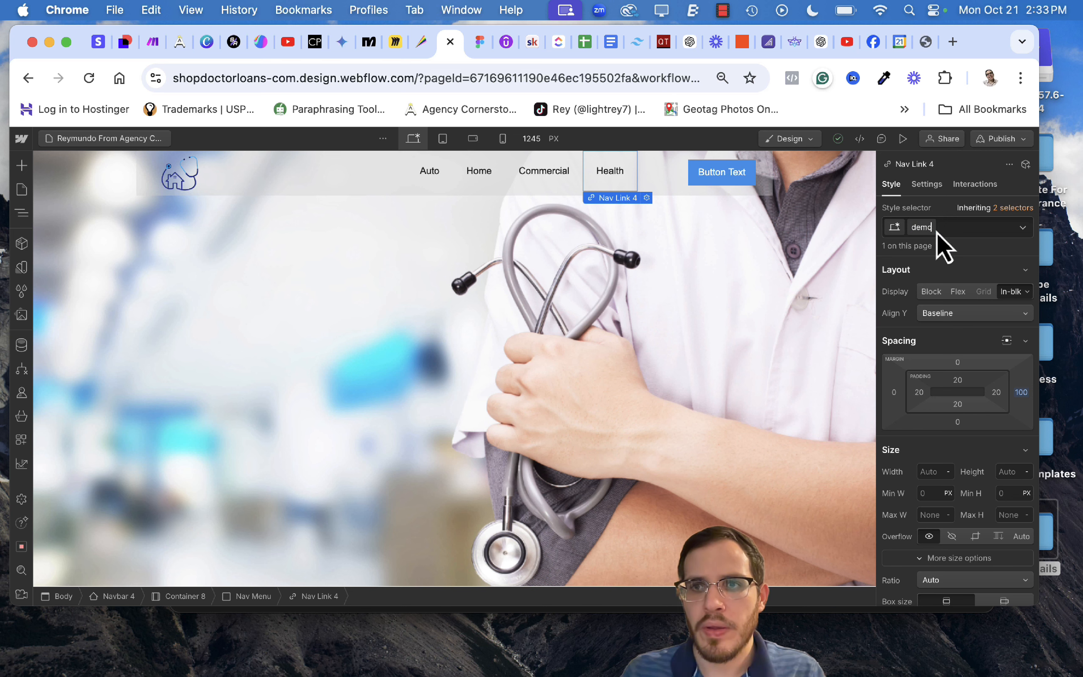
pyautogui.click(935, 226)
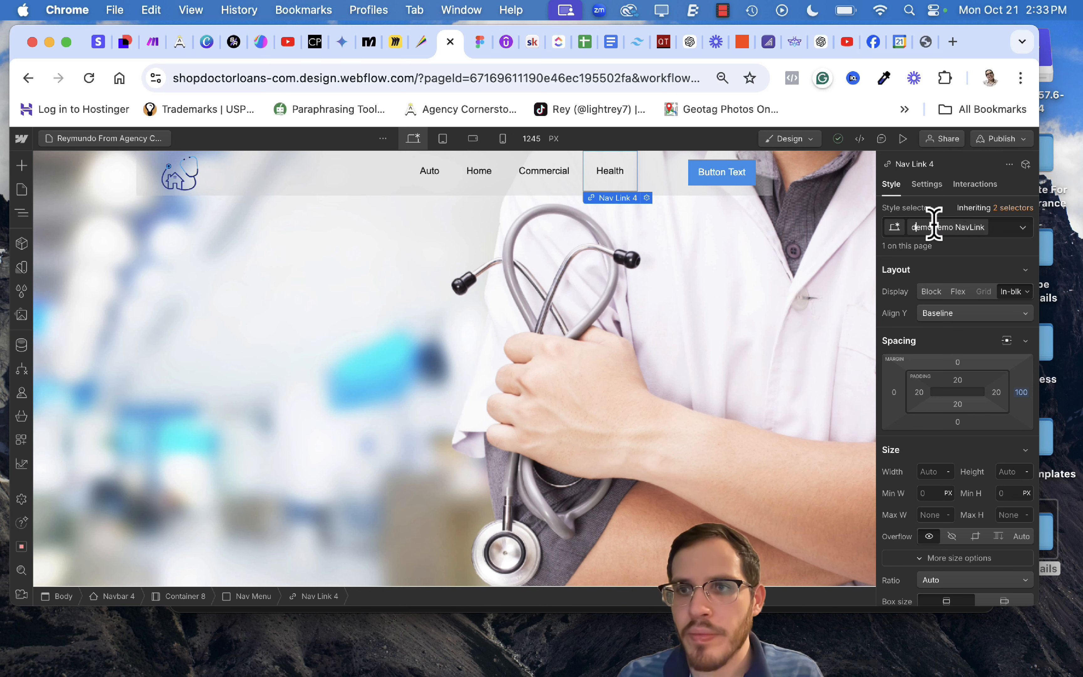
# Replace the Health nav link's class with the existing Demo NavLink and set that class's right margin to 48 px.
pyautogui.click(900, 229)
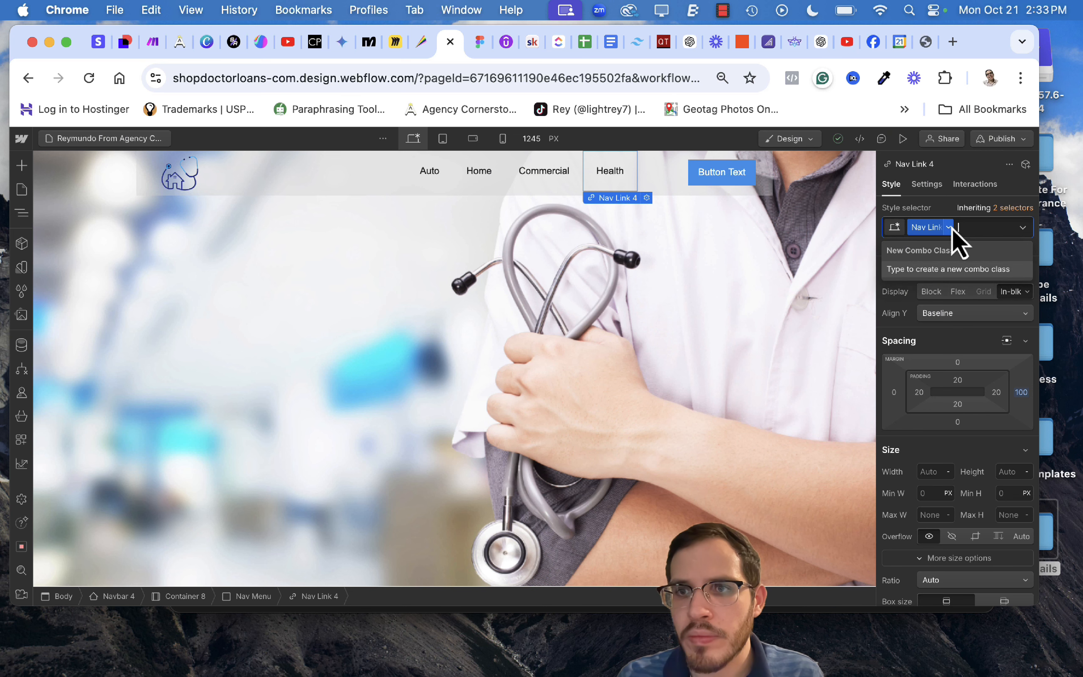
pyautogui.press('BackSpace')
pyautogui.write('demo')
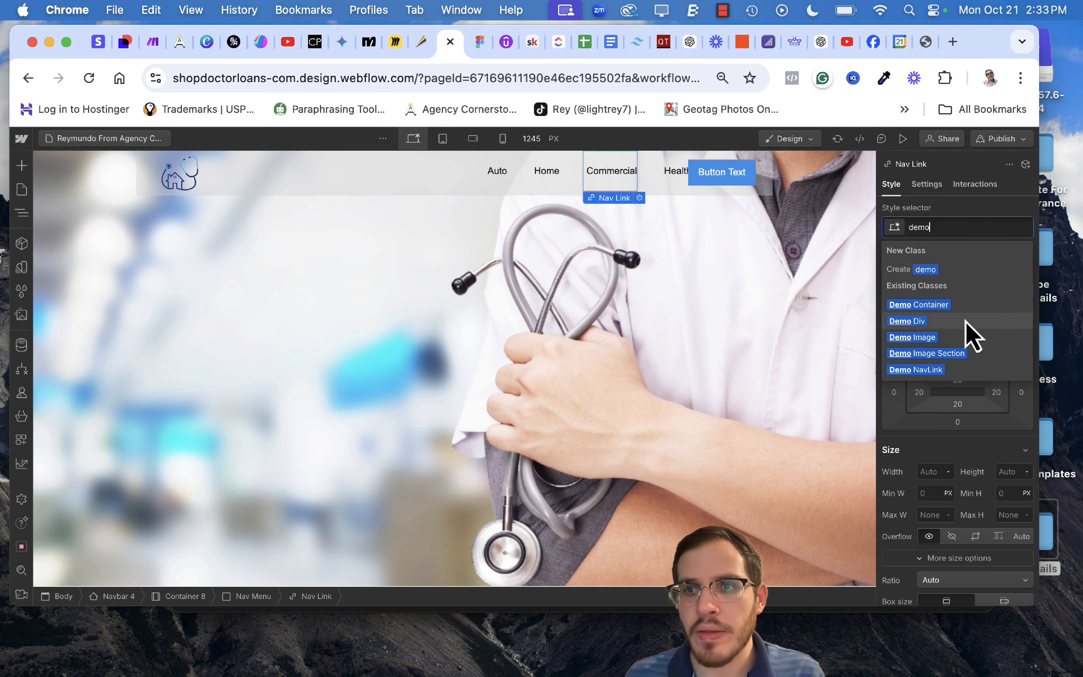
pyautogui.click(934, 371)
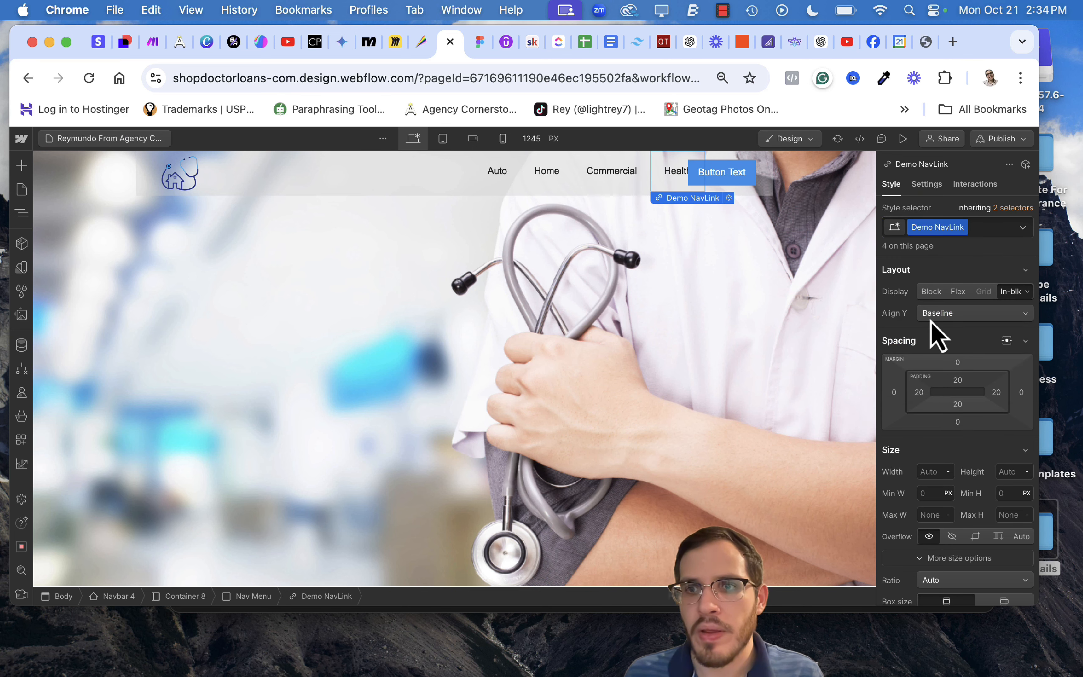
pyautogui.moveTo(1008, 399)
pyautogui.mouseDown()
pyautogui.moveTo(1059, 405)
pyautogui.moveTo(1055, 424)
pyautogui.mouseUp()
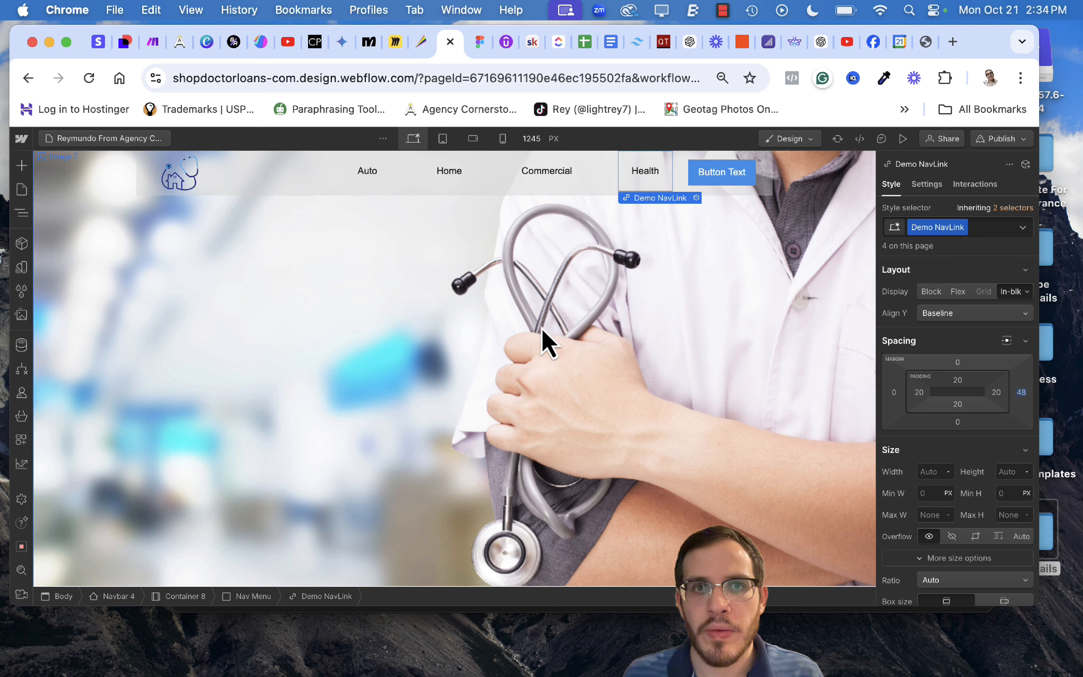
pyautogui.click(544, 345)
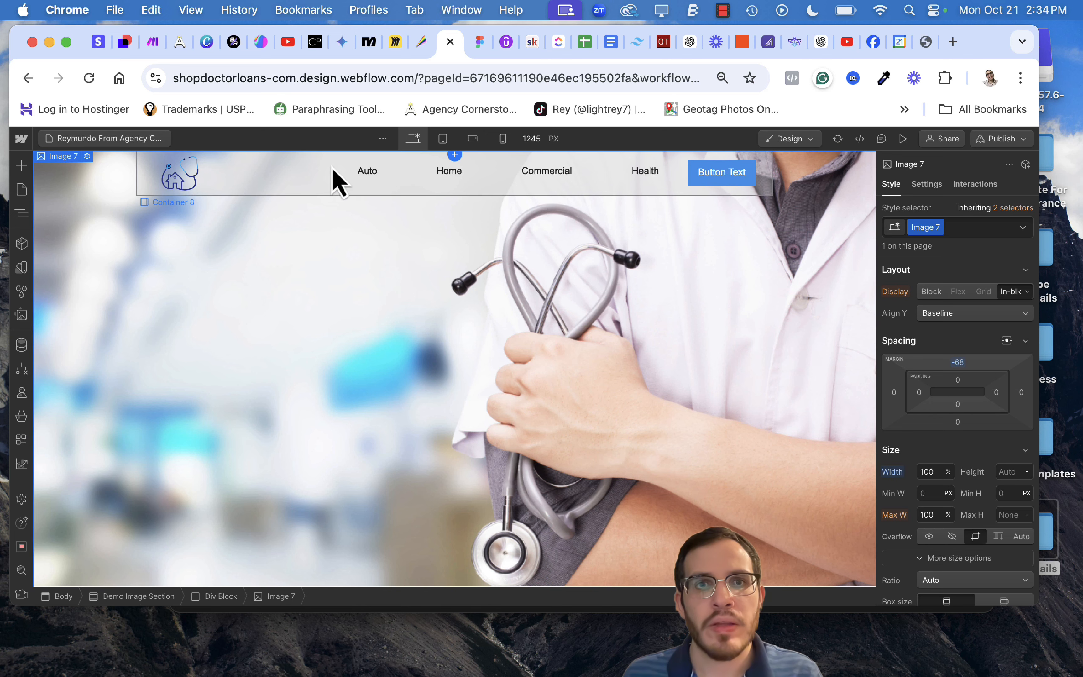
# Set the doctor image's position to Relative, try shifting it sideways and reset its left offset to Auto.
pyautogui.scroll(-6, 909, 471)
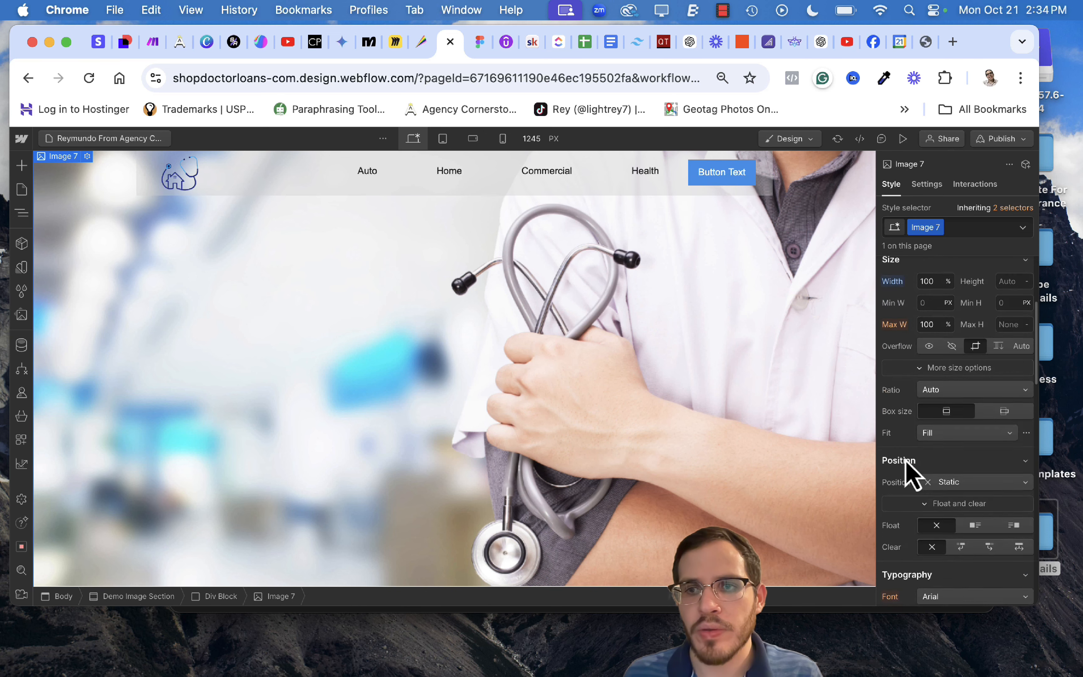
pyautogui.click(982, 411)
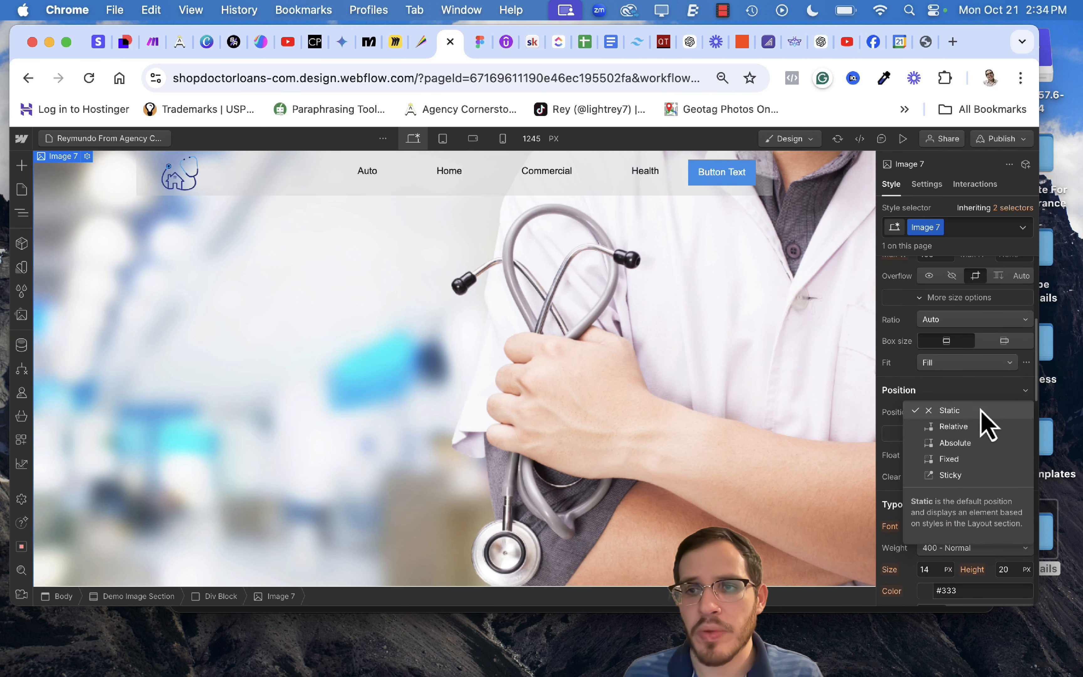
pyautogui.click(959, 430)
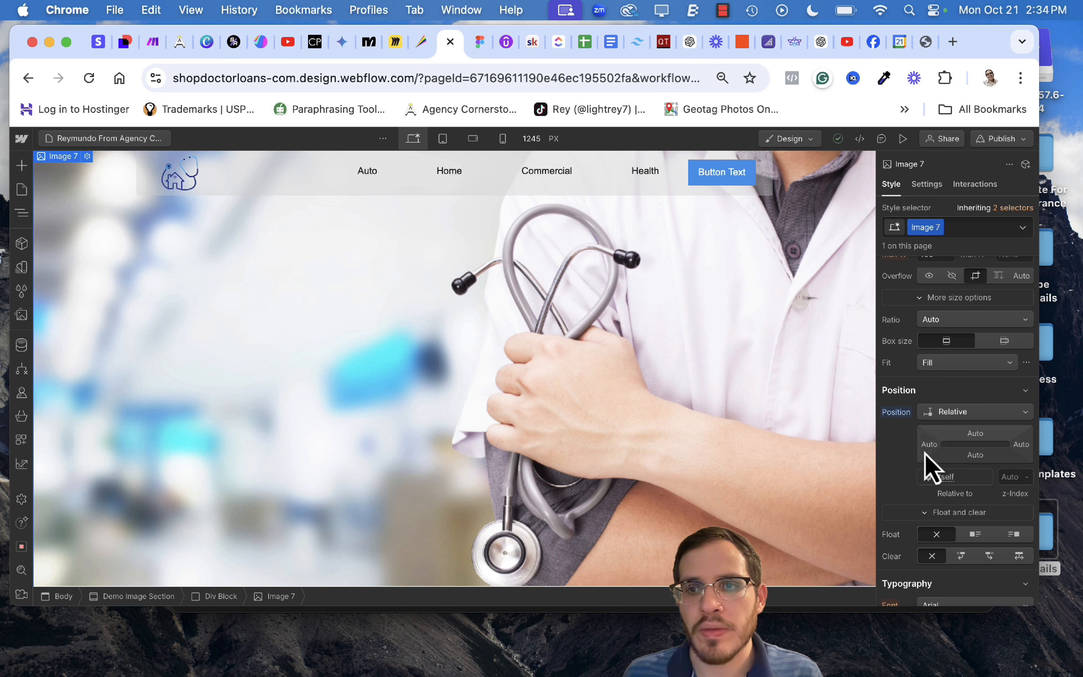
pyautogui.moveTo(934, 450); pyautogui.dragTo(931, 449)
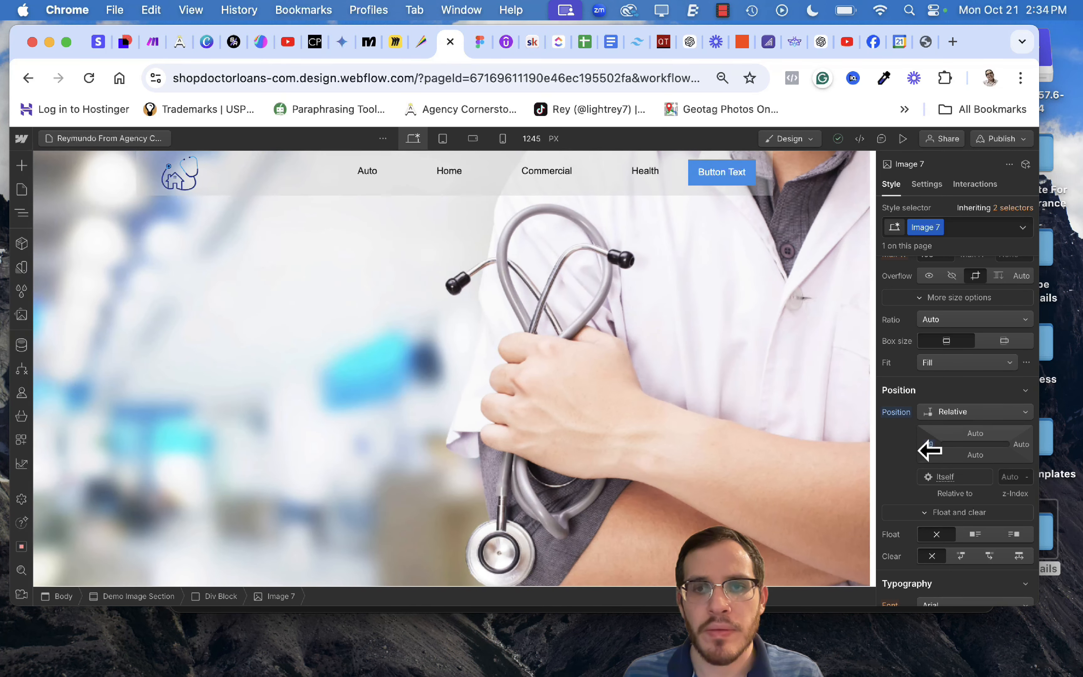
pyautogui.keyDown('alt'); pyautogui.click(930, 449); pyautogui.keyUp('alt')
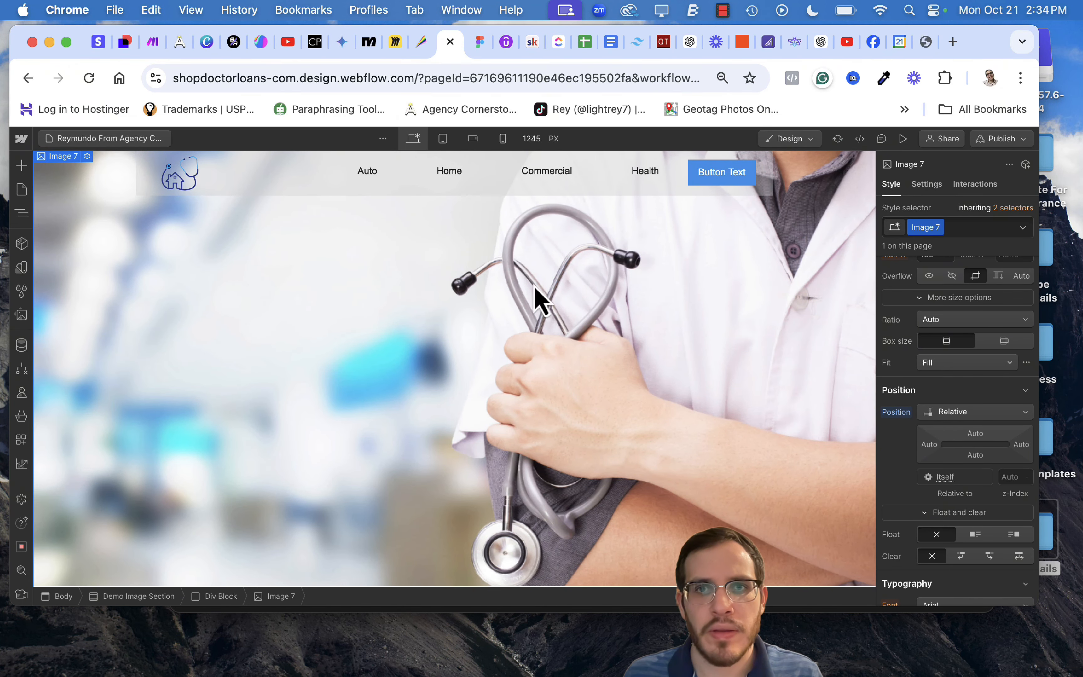
# Shift the Commercial nav link's Demo NavLink class with a left position offset of -68 px.
pyautogui.click(619, 190)
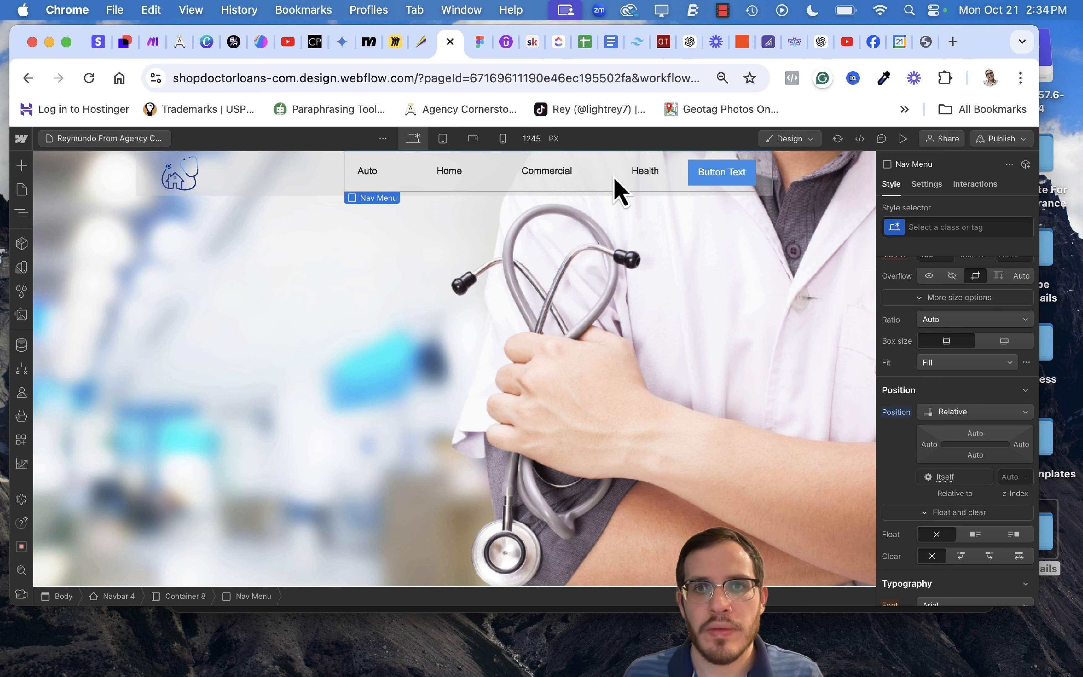
pyautogui.click(551, 186)
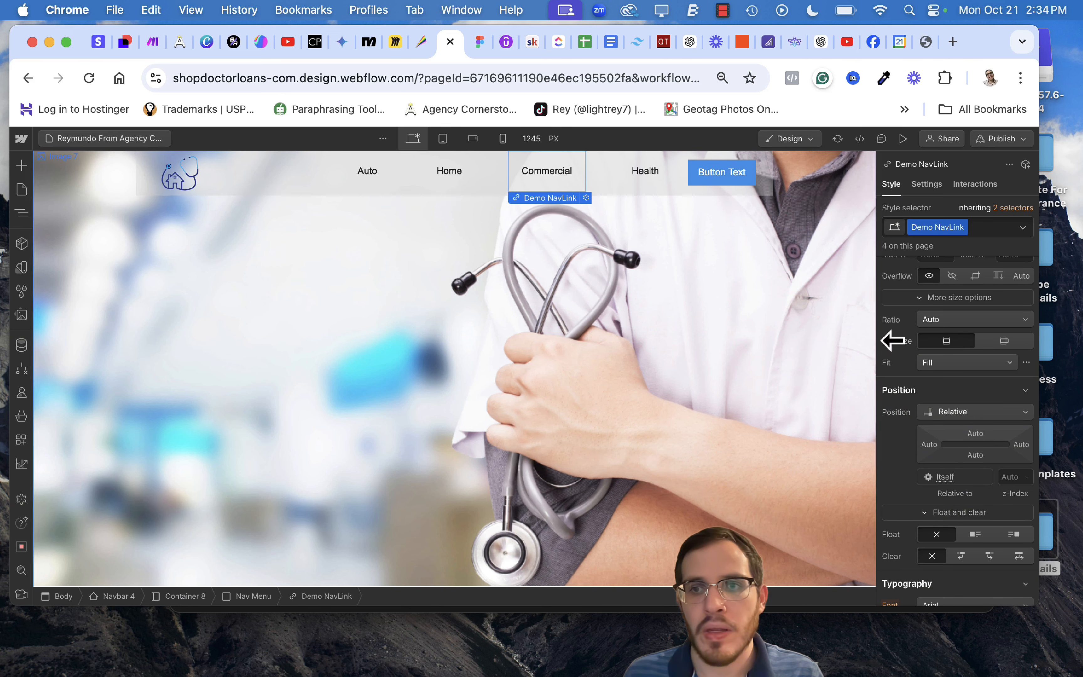
pyautogui.click(935, 444)
pyautogui.click(928, 445)
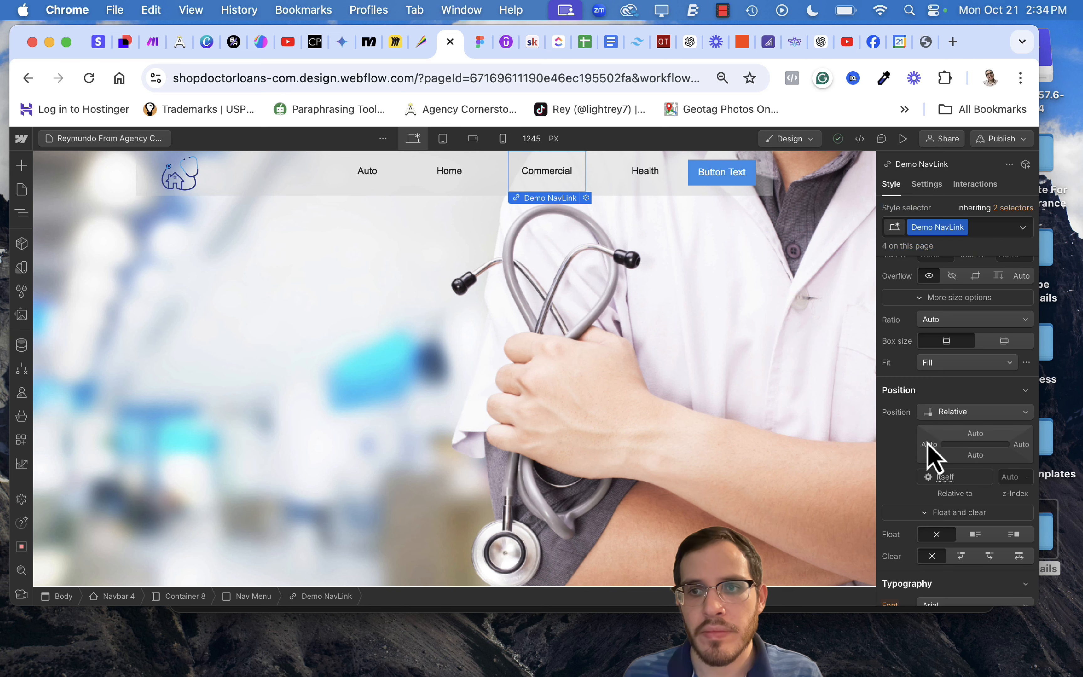
pyautogui.click(928, 444)
pyautogui.click(992, 489)
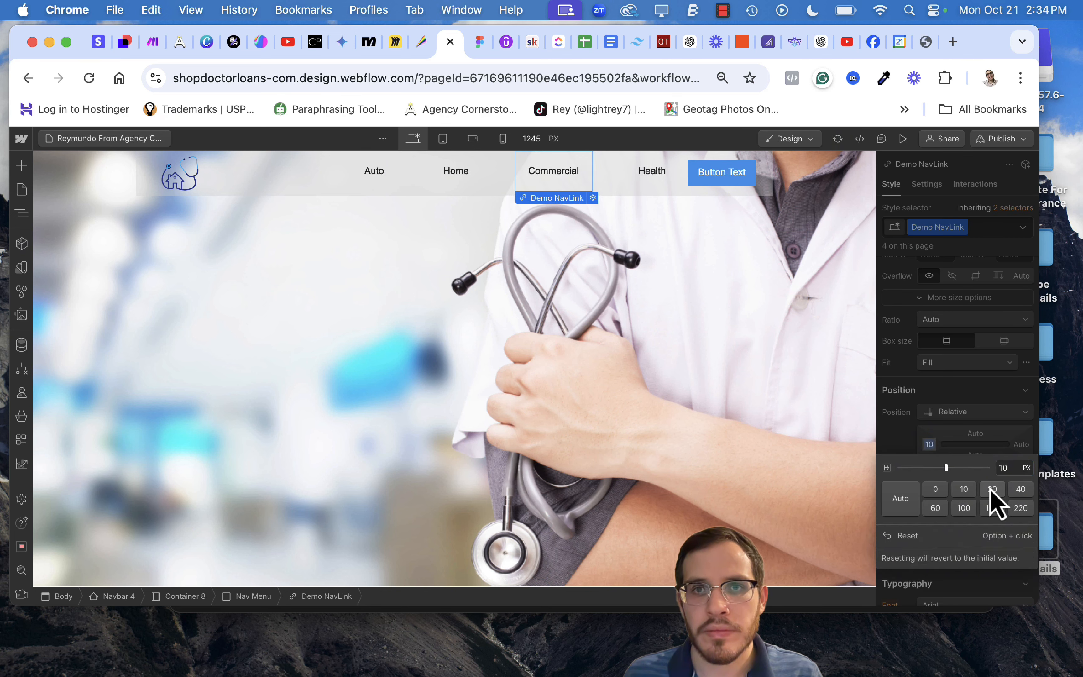
pyautogui.press('BackSpace')
pyautogui.moveTo(1010, 467); pyautogui.dragTo(928, 464)
# Try a 20 px right margin on the Demo NavLink class and settle on 28 px.
pyautogui.scroll(6, 929, 392)
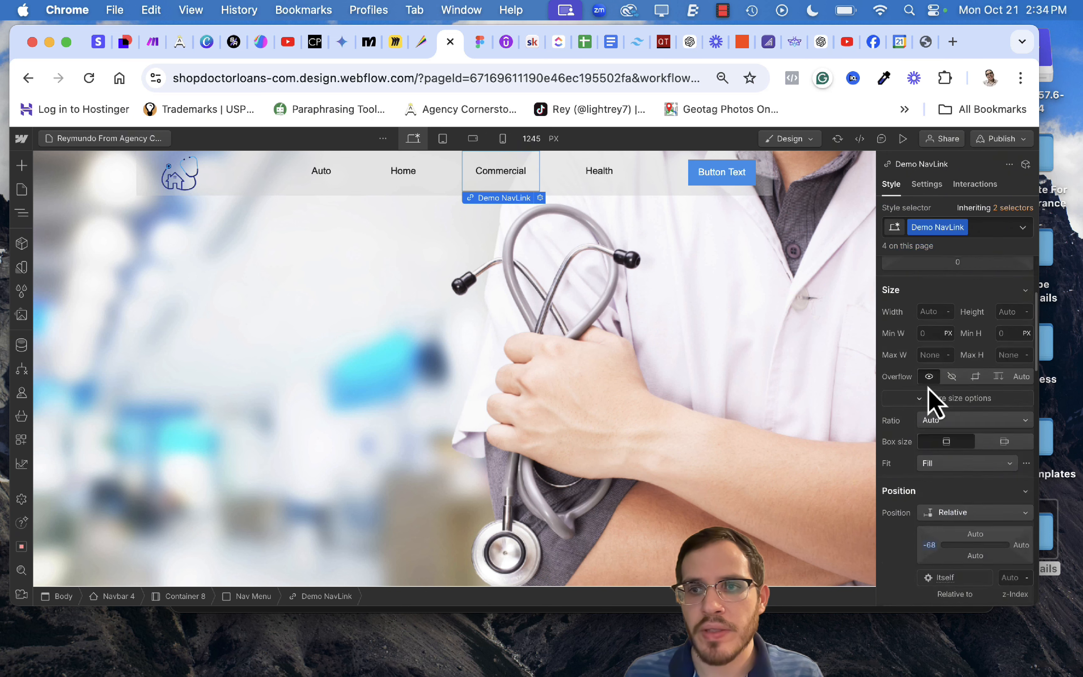
pyautogui.click(1021, 397)
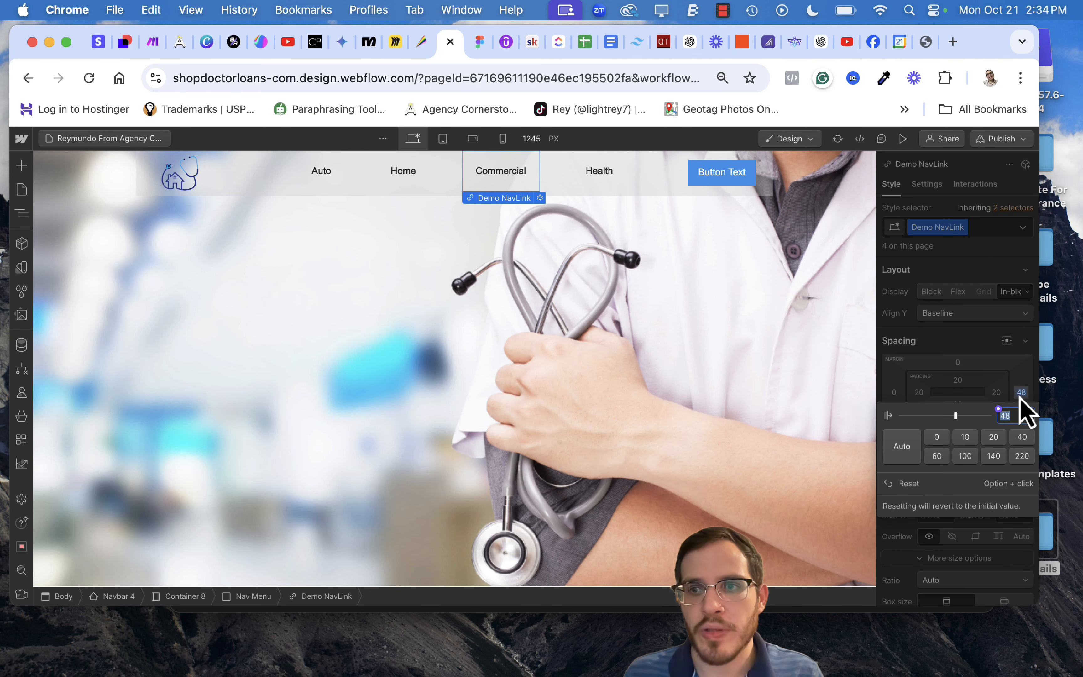
pyautogui.click(993, 437)
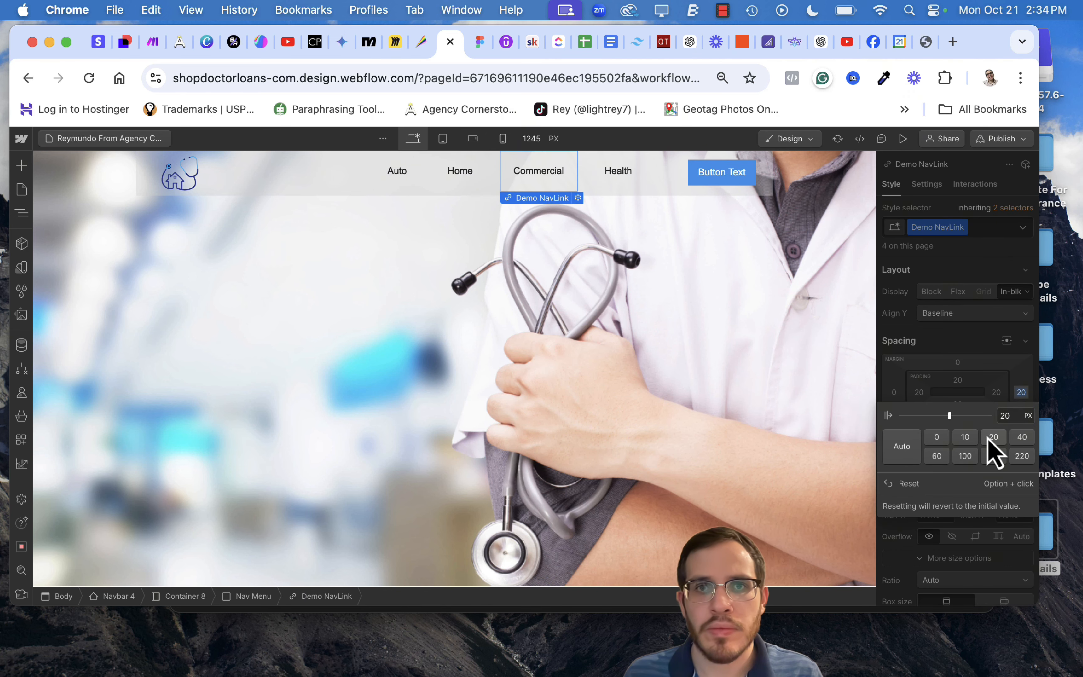
pyautogui.click(664, 354)
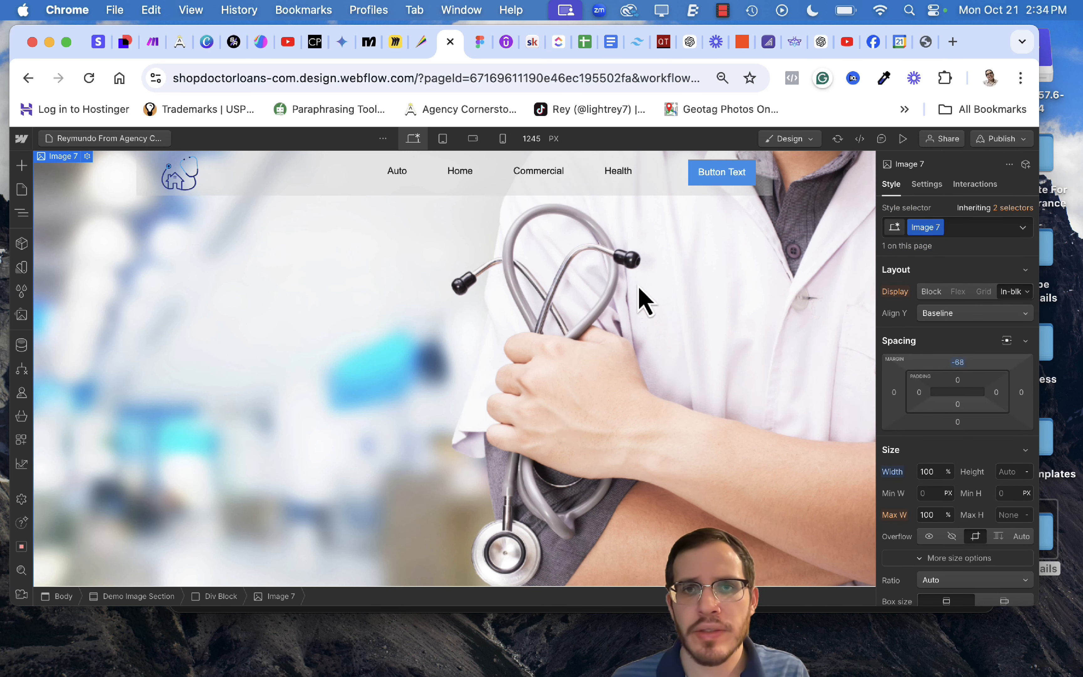
pyautogui.click(631, 178)
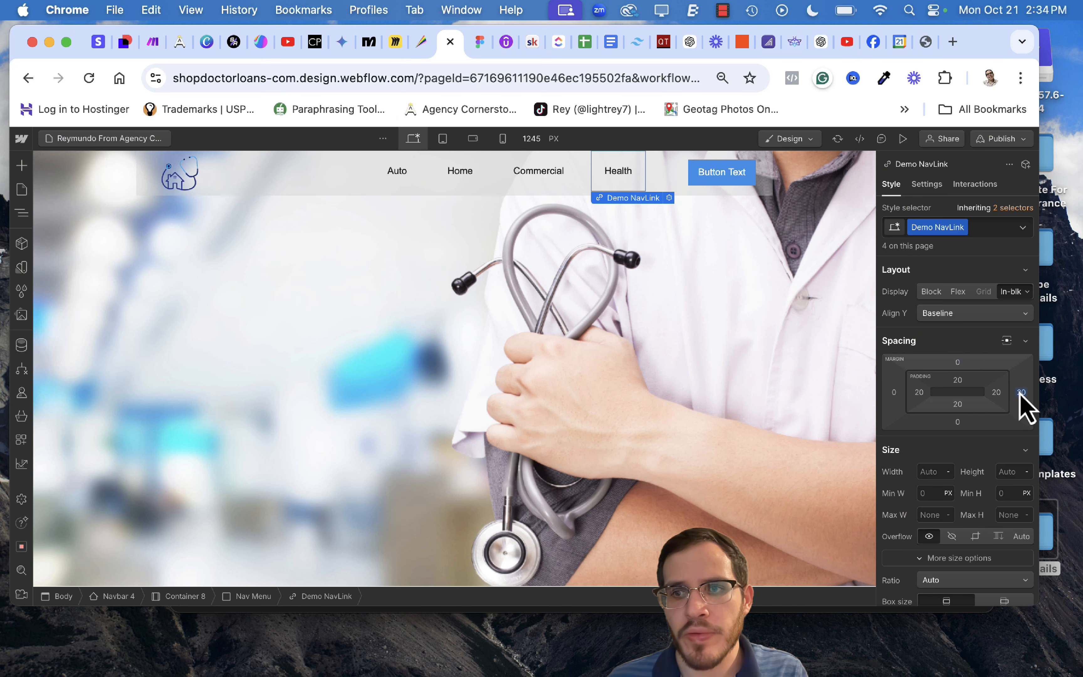
pyautogui.moveTo(1015, 389)
pyautogui.mouseDown()
pyautogui.moveTo(992, 383)
pyautogui.moveTo(1010, 384)
pyautogui.mouseUp()
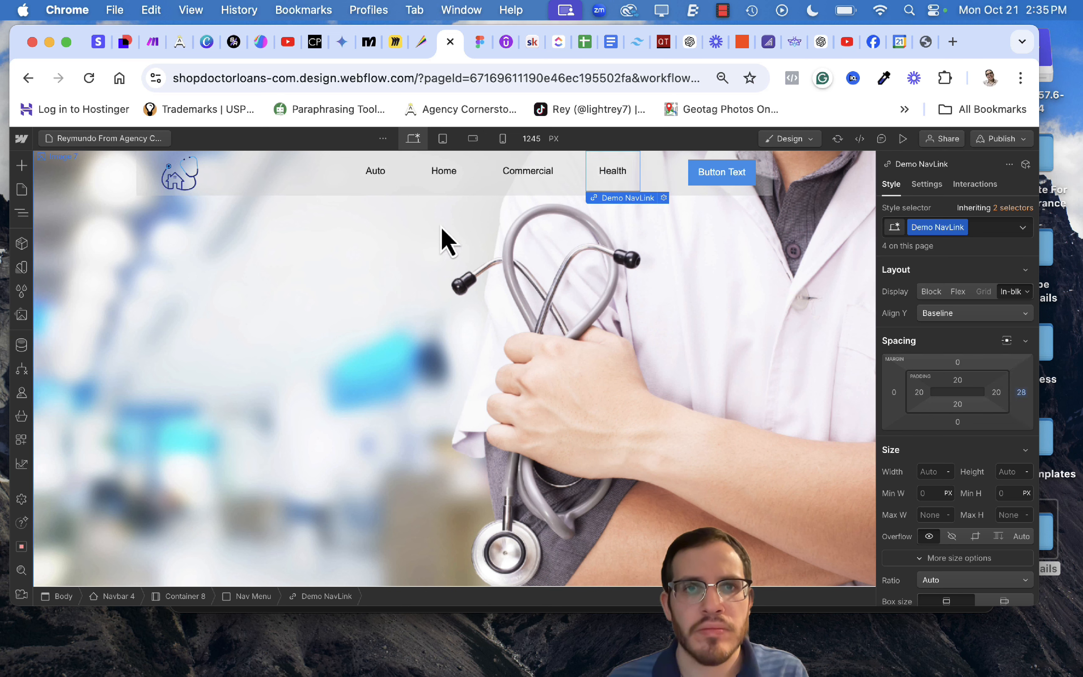
pyautogui.click(939, 347)
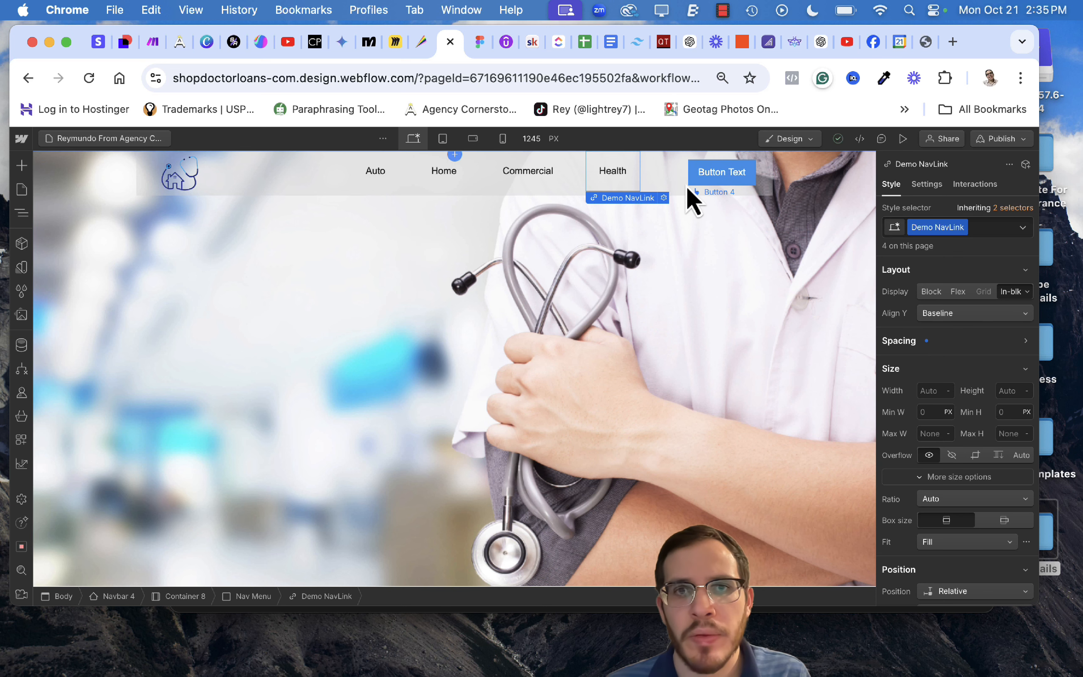
# Round the navbar button's corners with a 20 px border radius and reduce the radius to 16 px.
pyautogui.click(699, 198)
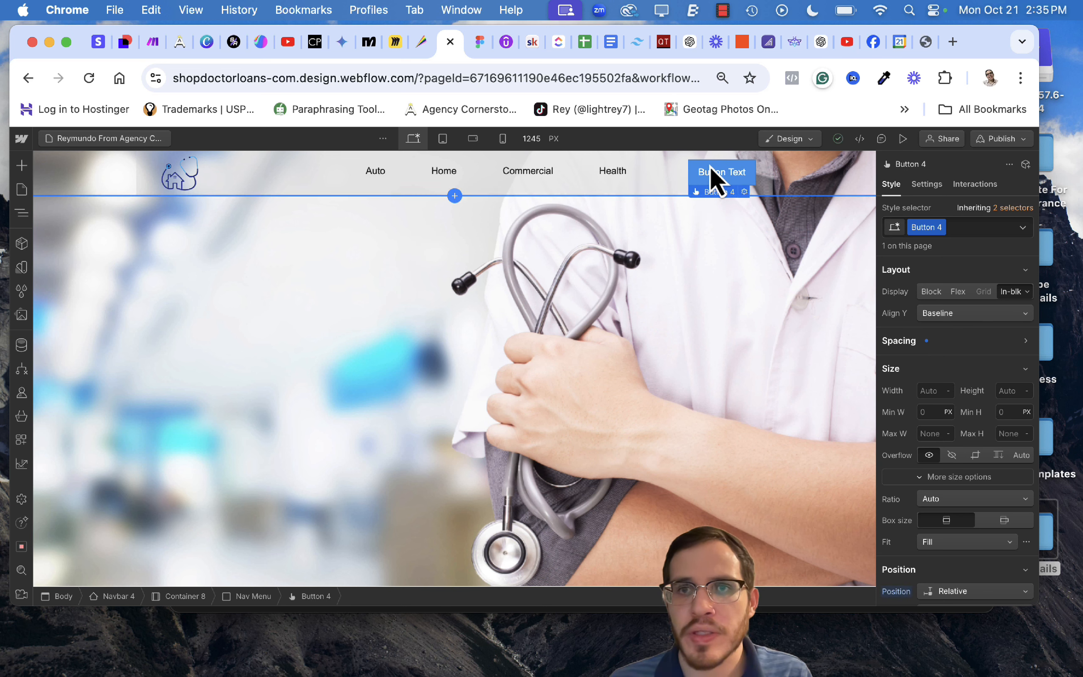
pyautogui.scroll(-10, 923, 470)
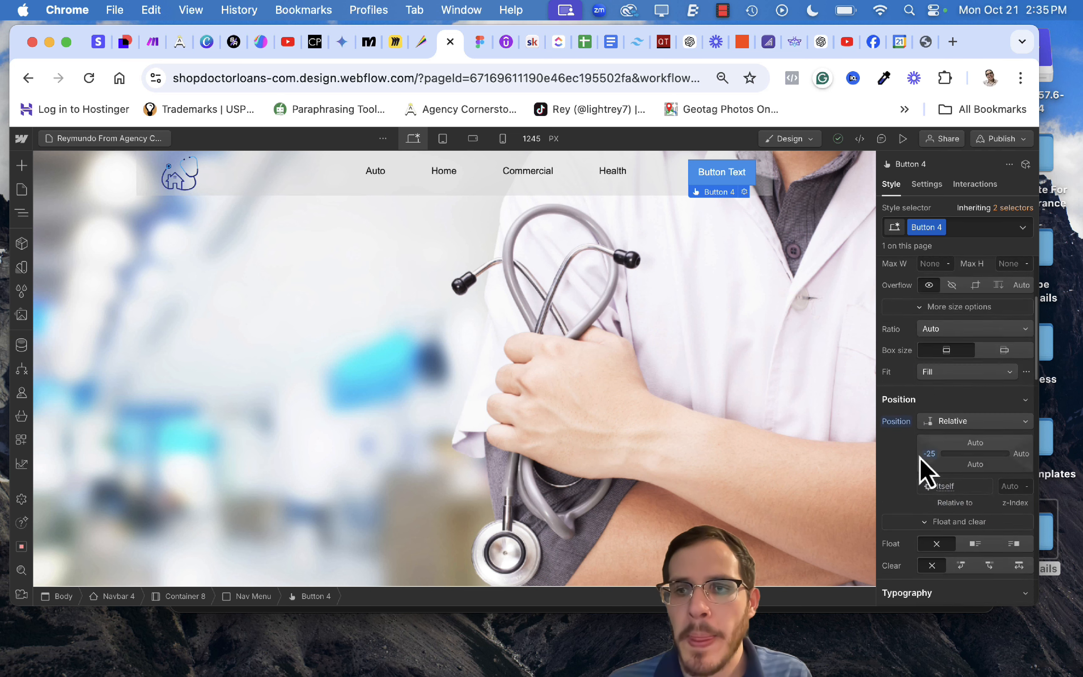
pyautogui.scroll(-7, 923, 469)
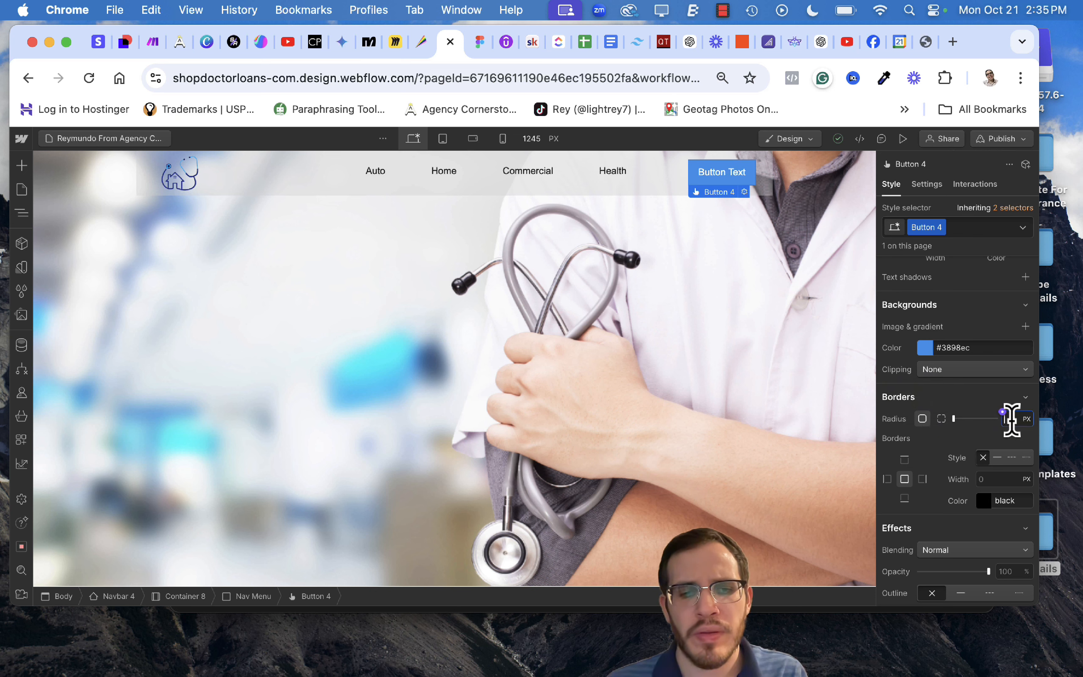
pyautogui.moveTo(954, 418); pyautogui.dragTo(1007, 421)
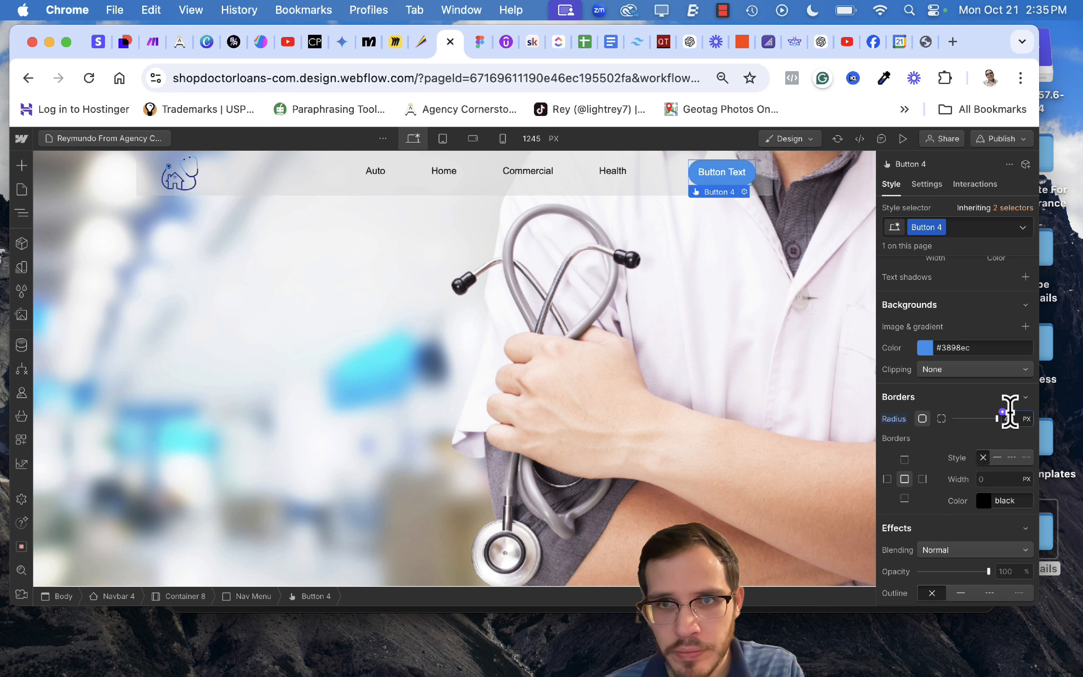
pyautogui.click(962, 397)
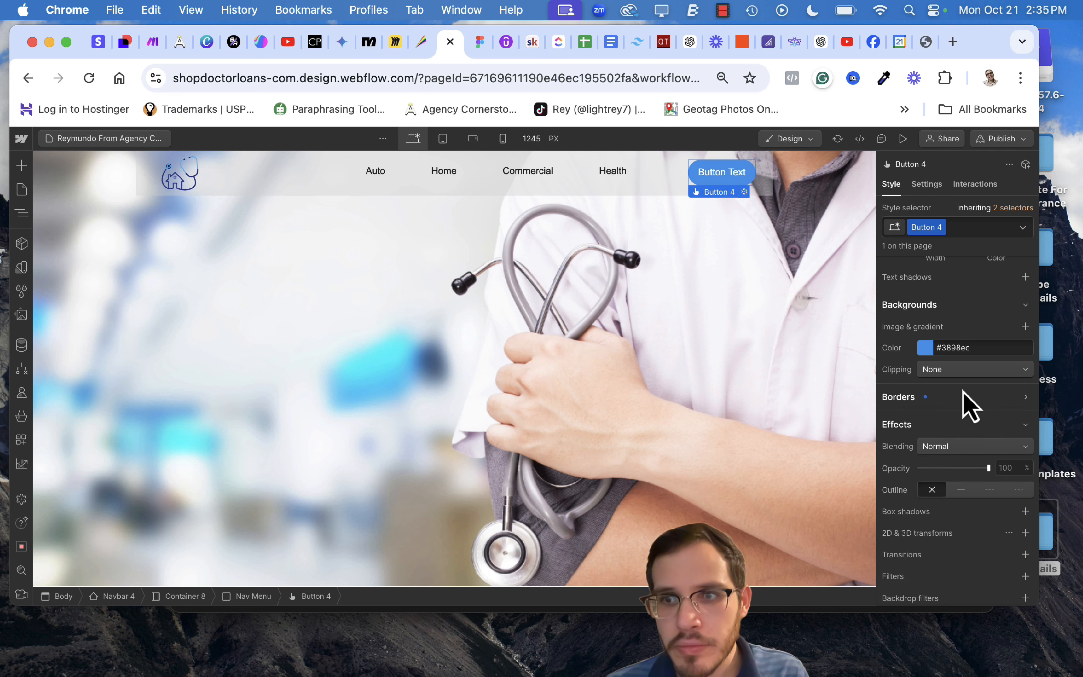
pyautogui.click(926, 398)
pyautogui.click(1011, 419)
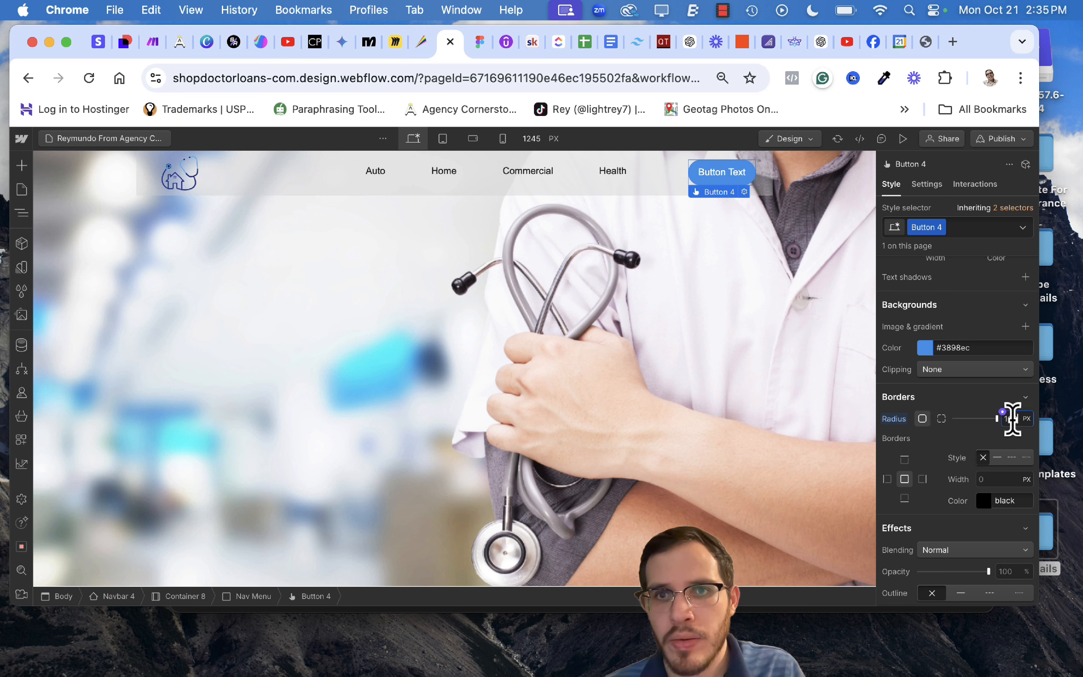
pyautogui.click(976, 397)
pyautogui.click(1013, 468)
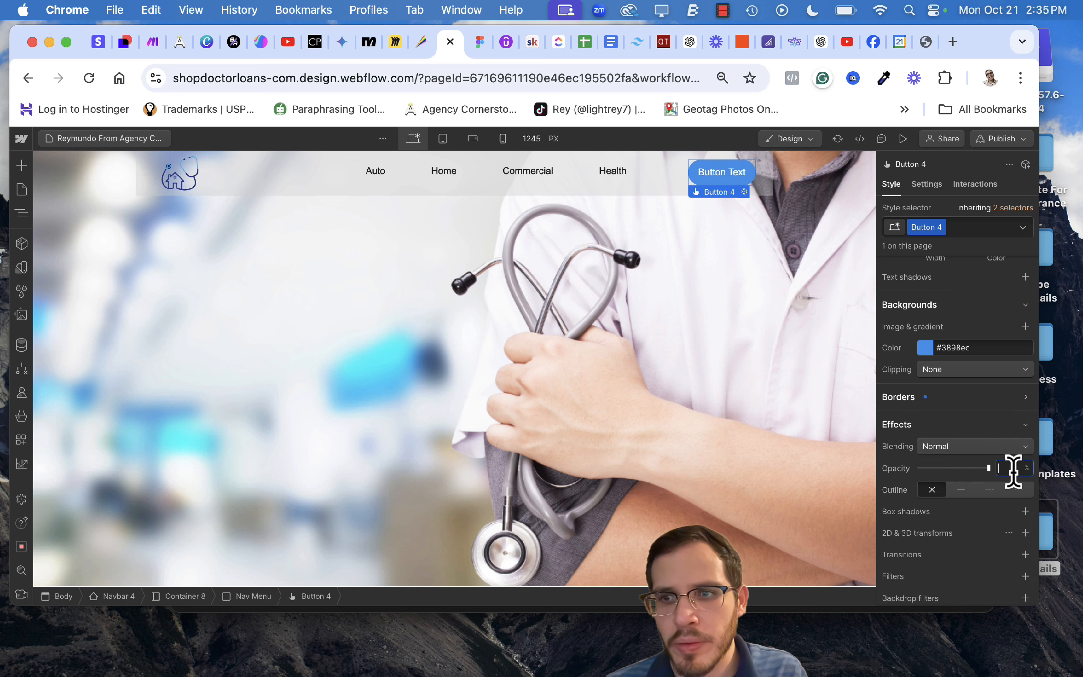
pyautogui.click(982, 398)
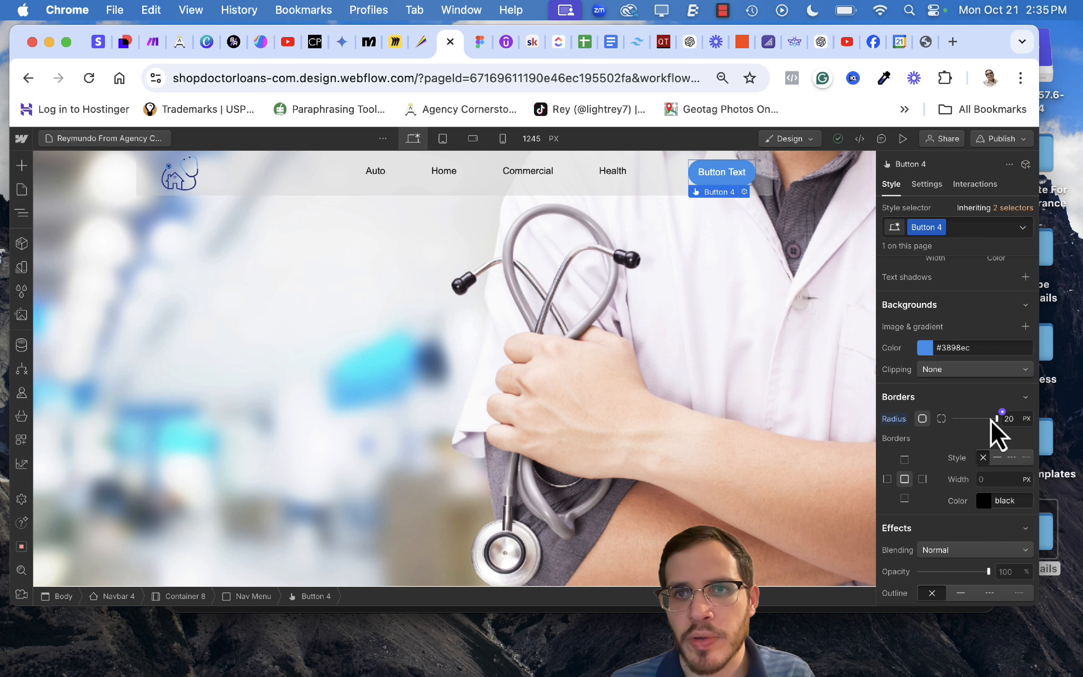
pyautogui.moveTo(997, 418); pyautogui.dragTo(987, 419)
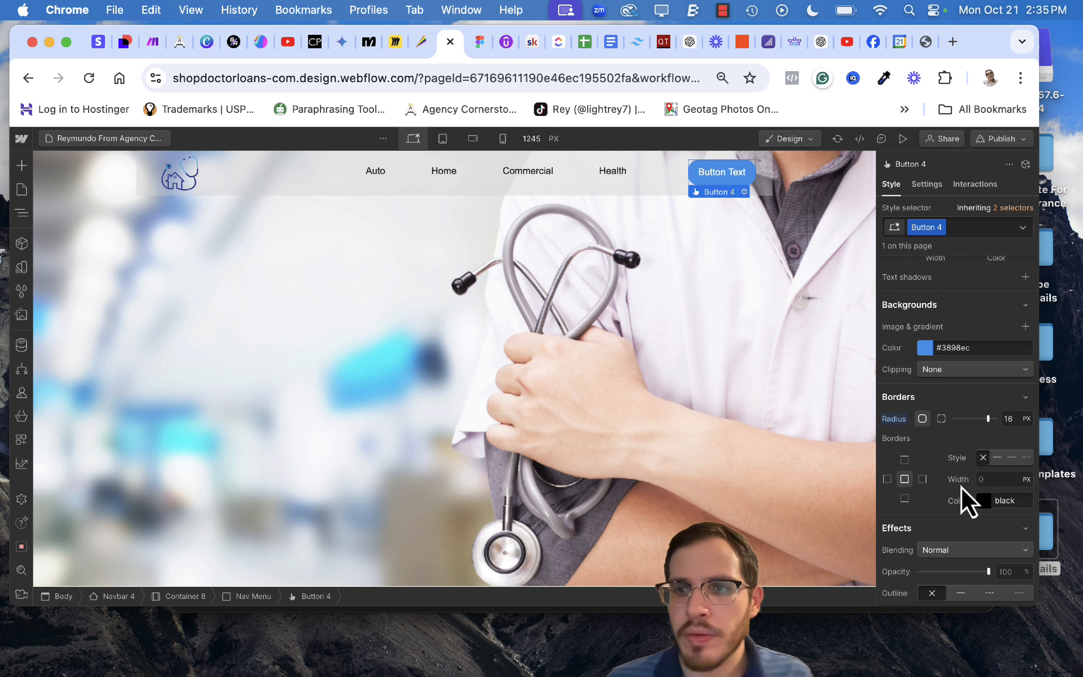
# Give the navbar button a linear gradient background, try a 90-degree angle and set the angle to 0 degrees.
pyautogui.scroll(-3, 967, 502)
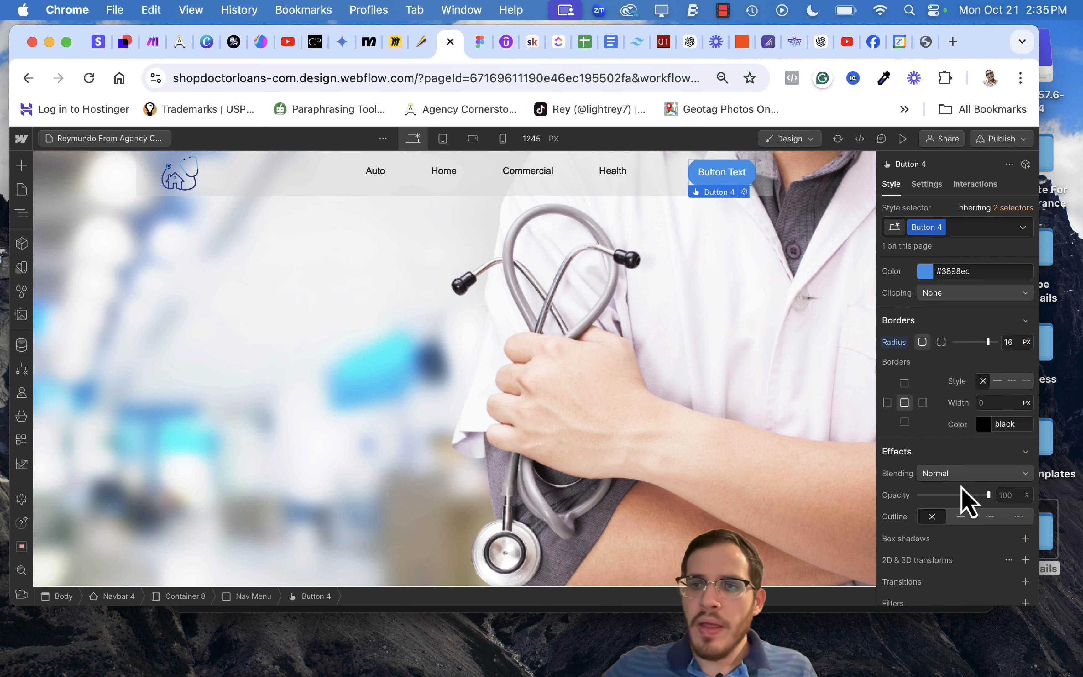
pyautogui.scroll(3, 967, 502)
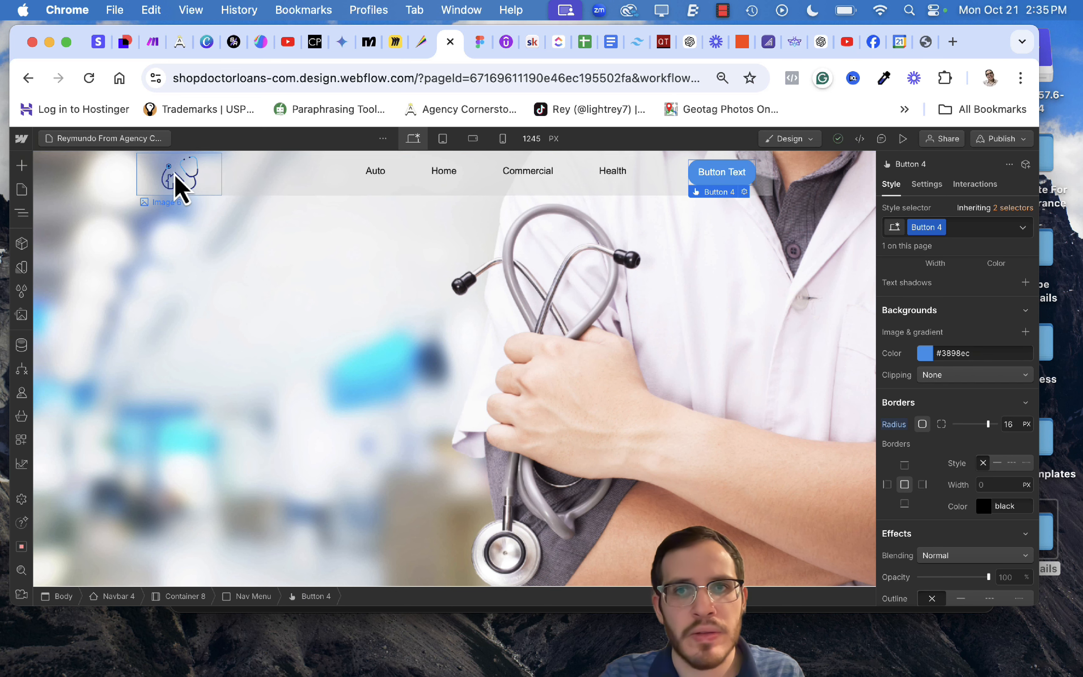
pyautogui.click(1027, 334)
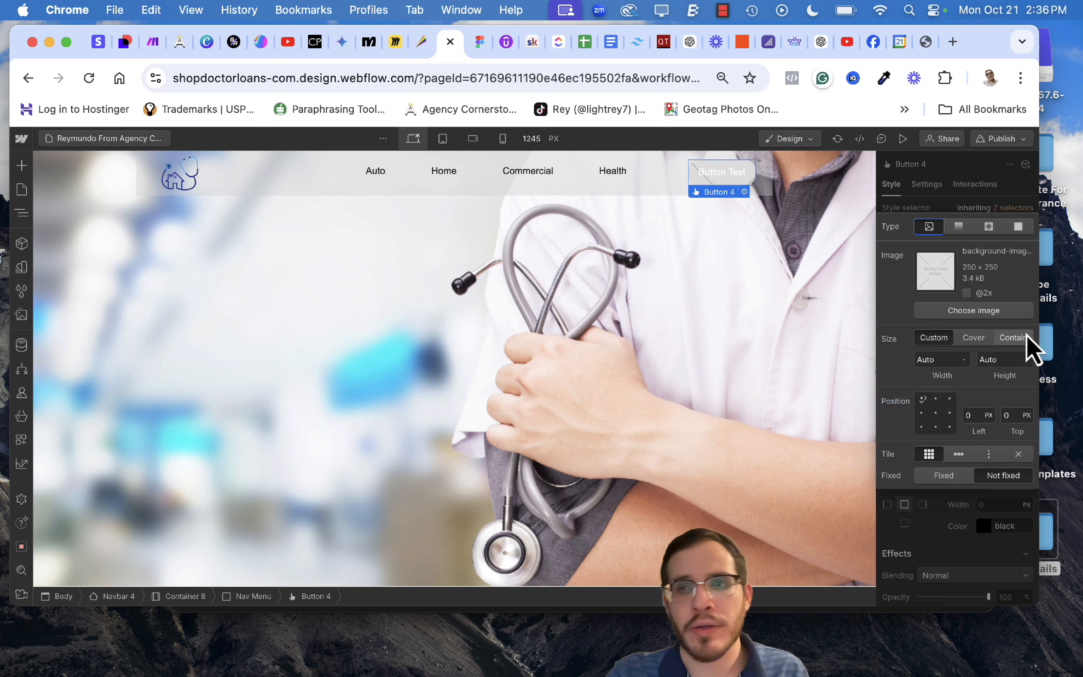
pyautogui.click(960, 228)
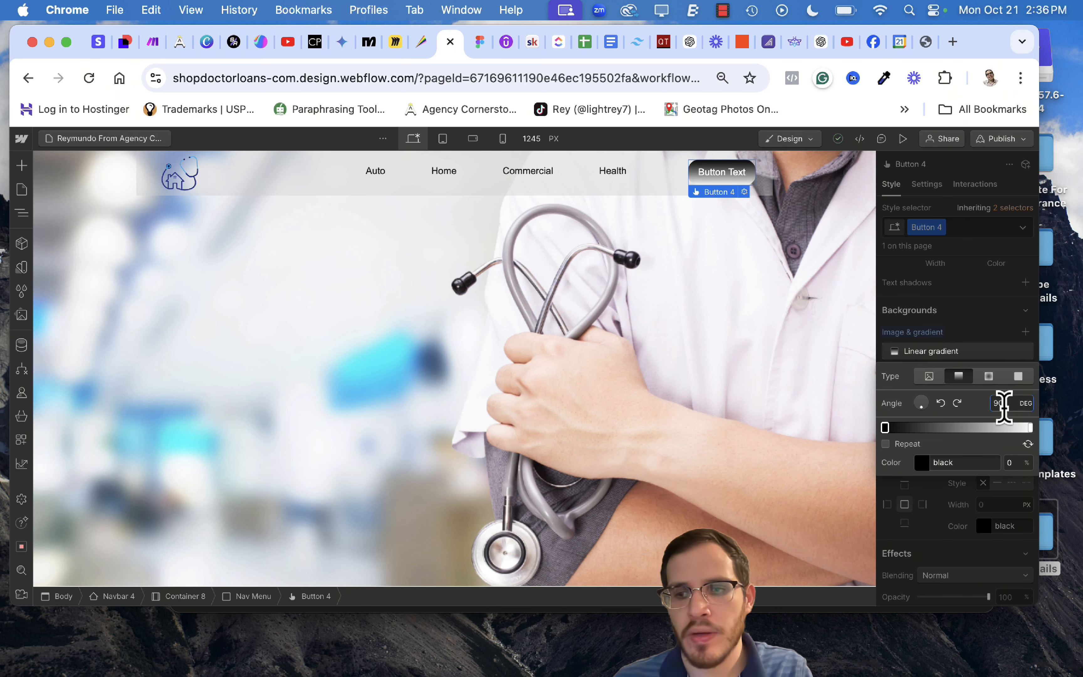
pyautogui.press('Return')
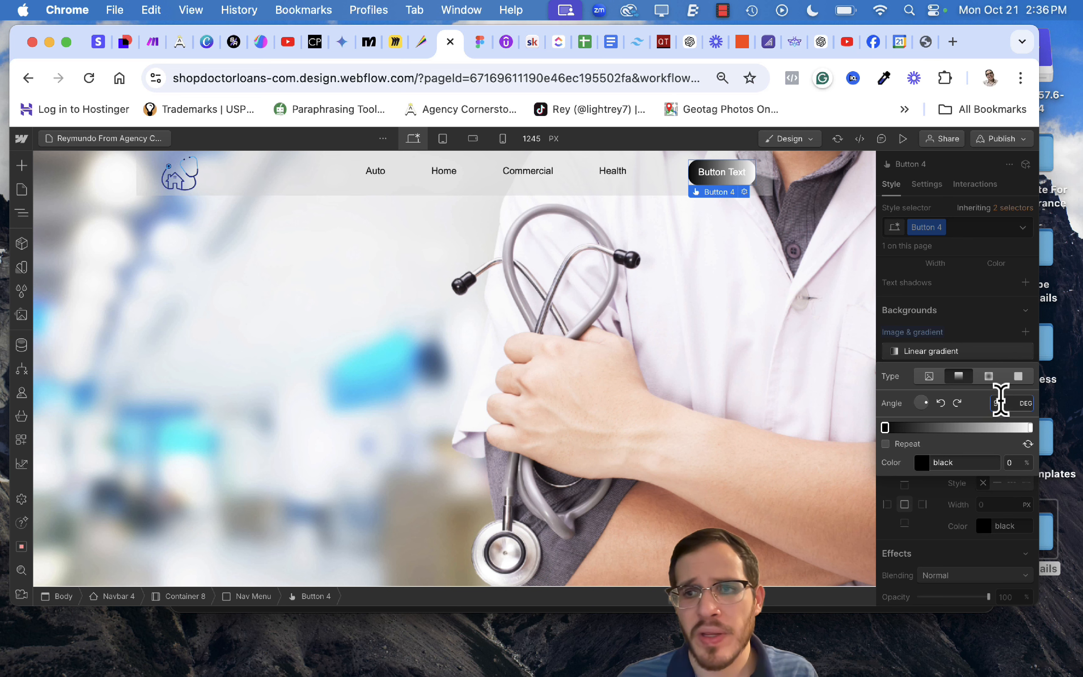
pyautogui.press('Return')
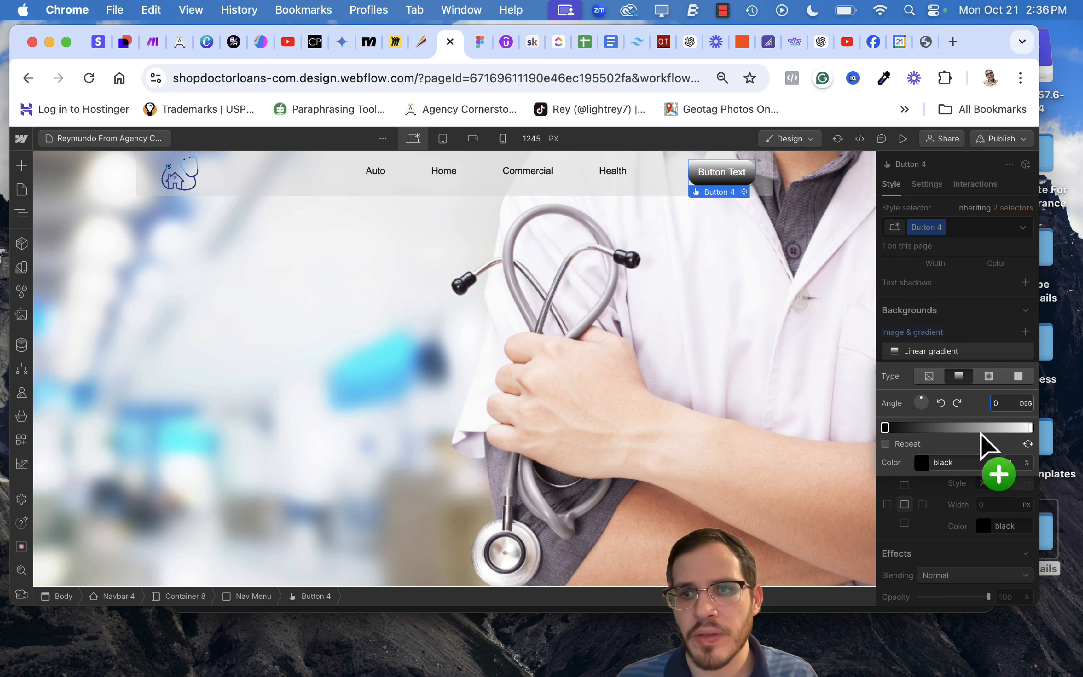
pyautogui.click(957, 443)
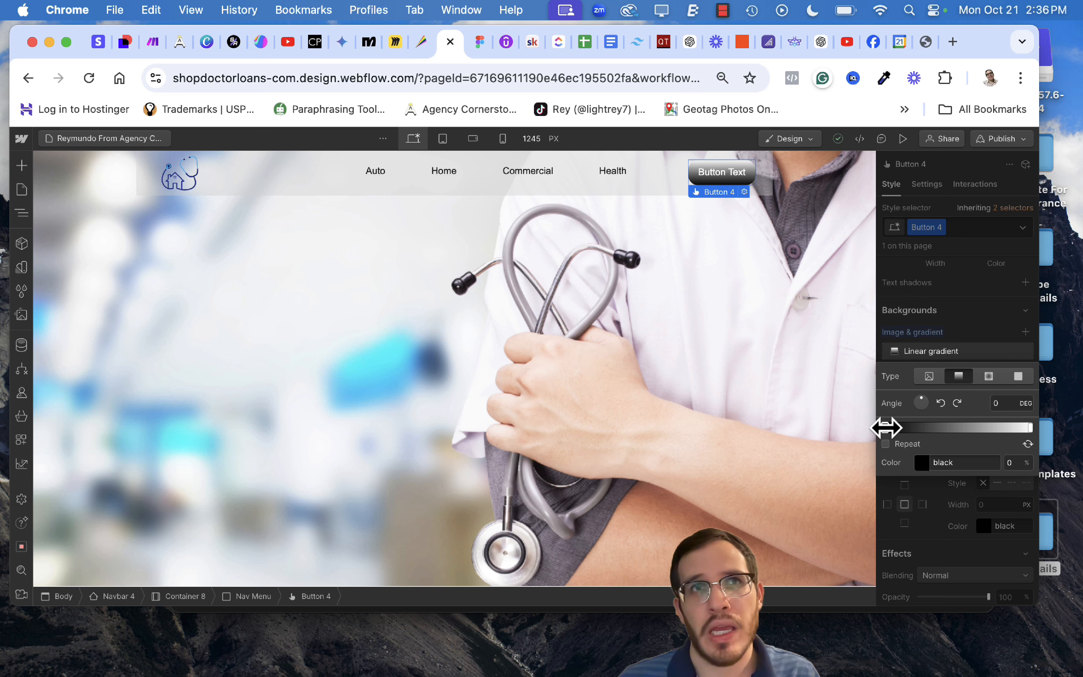
# Recolor the gradient's black stop with the dark blue #273690 sampled from the navbar logo.
pyautogui.click(922, 463)
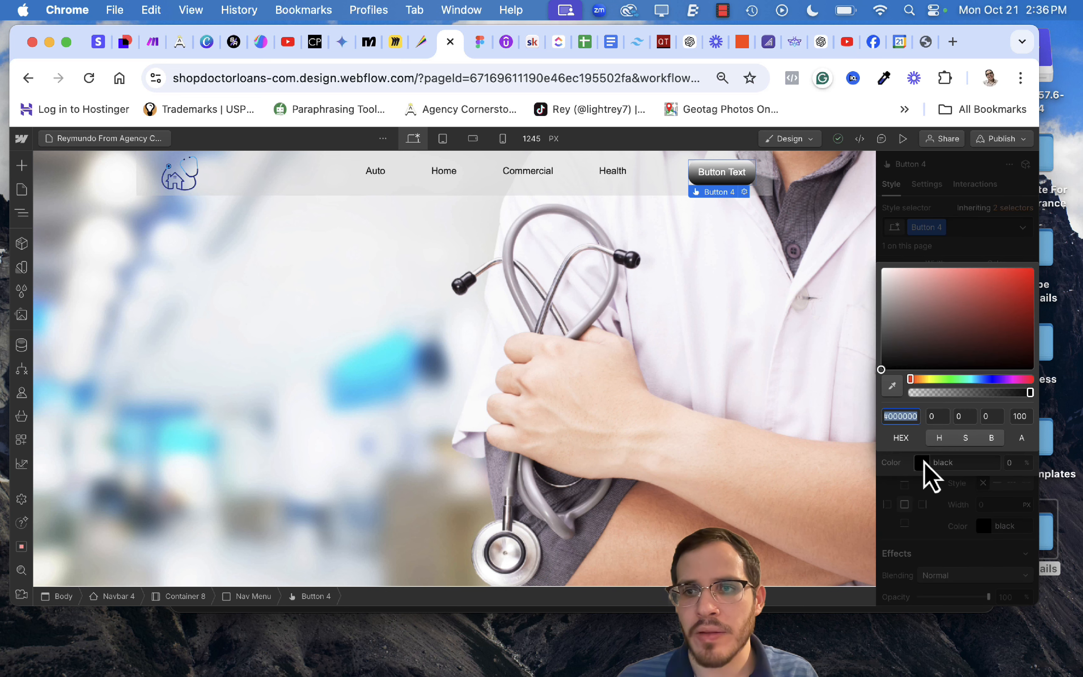
pyautogui.click(892, 388)
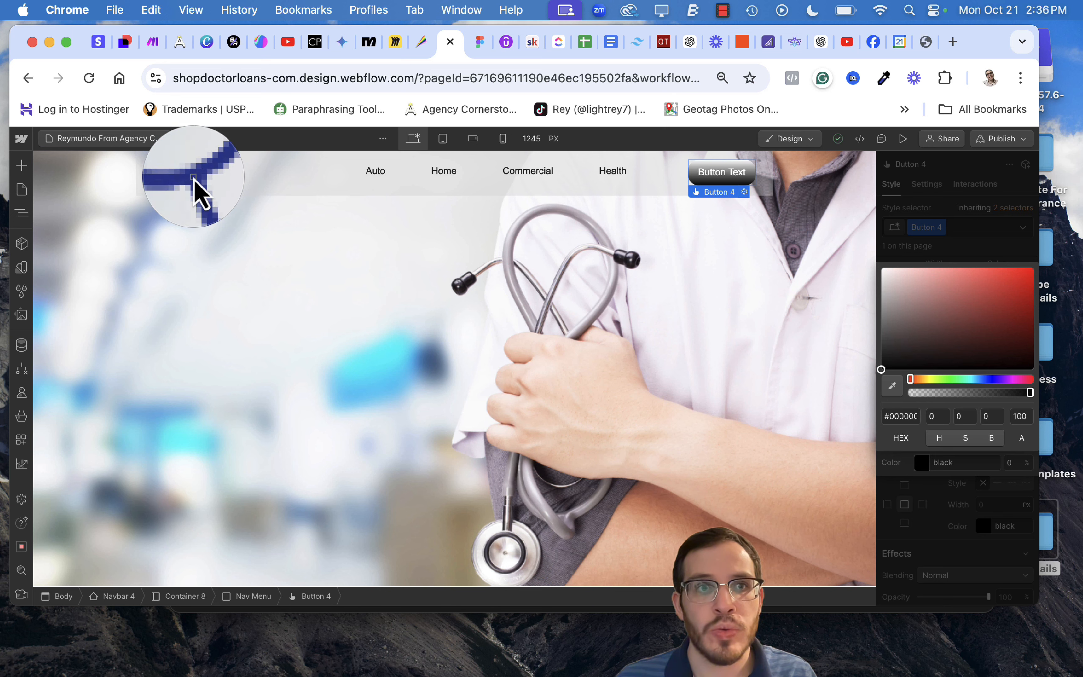
pyautogui.click(196, 192)
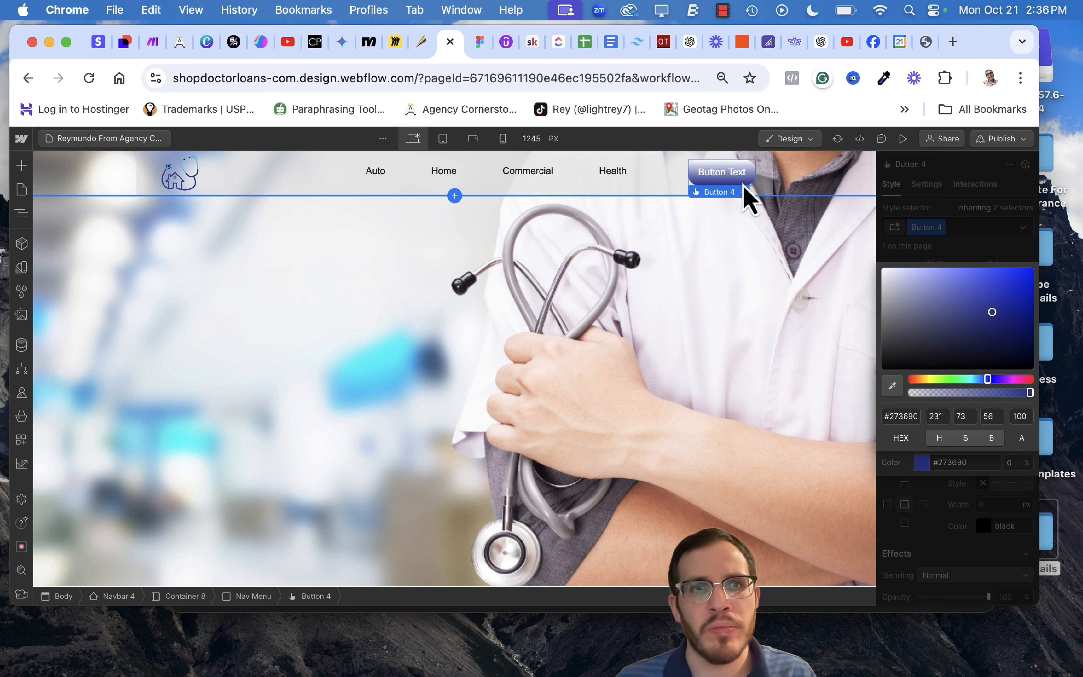
# Recolor the white stop of the navbar button's gradient with the light blue sampled from the navbar logo.
pyautogui.click(920, 254)
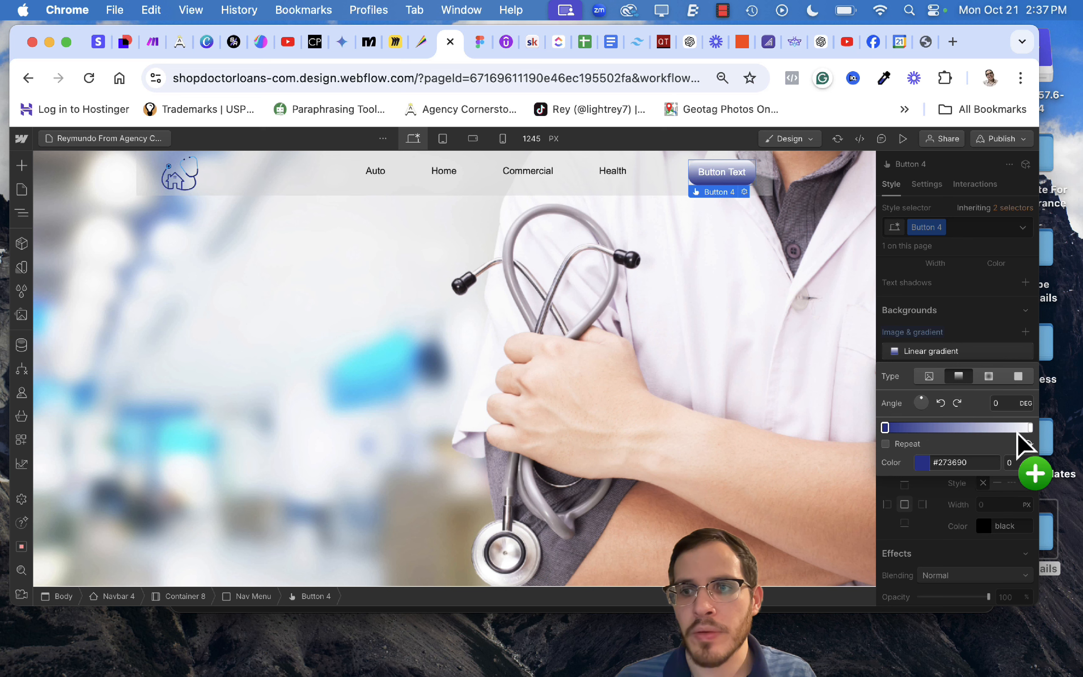
pyautogui.click(1028, 427)
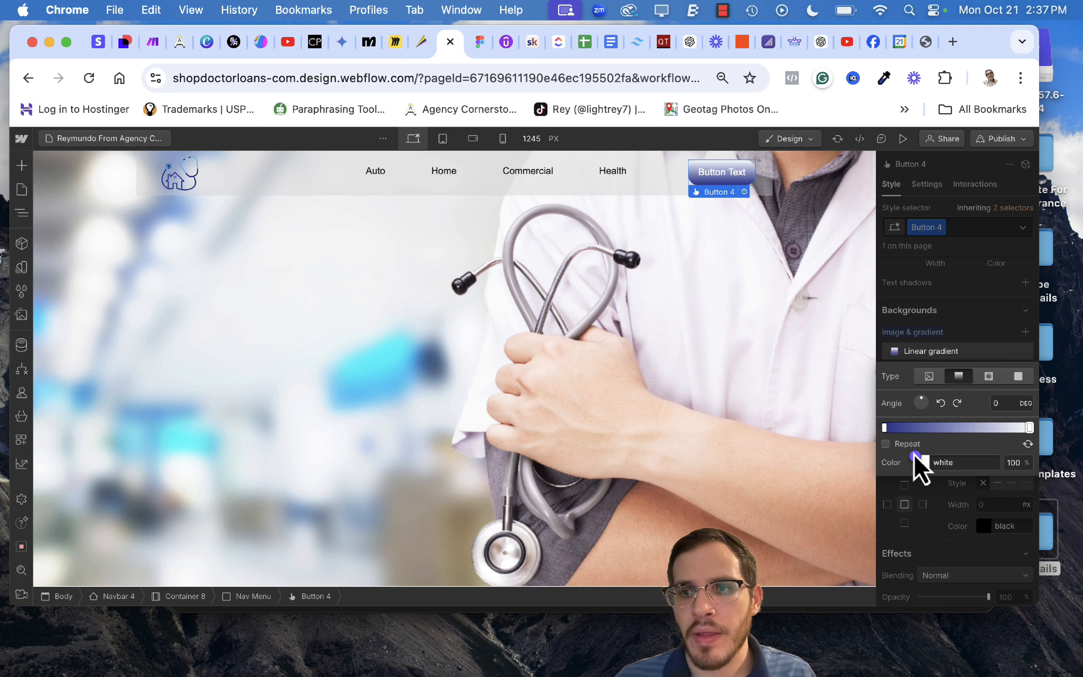
pyautogui.click(923, 464)
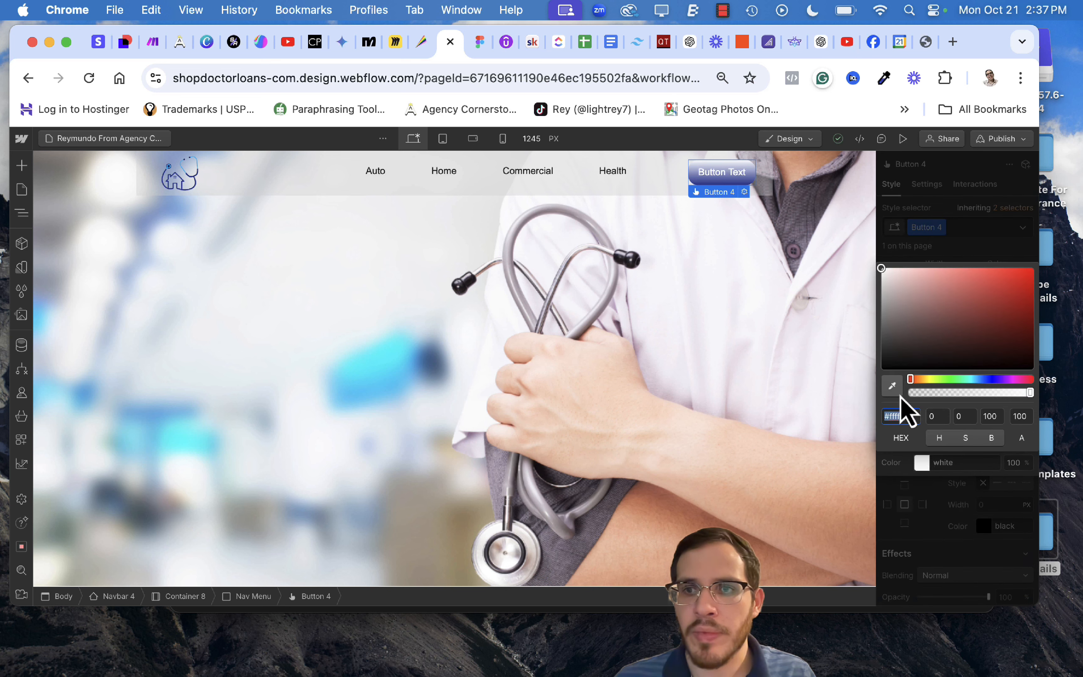
pyautogui.click(893, 386)
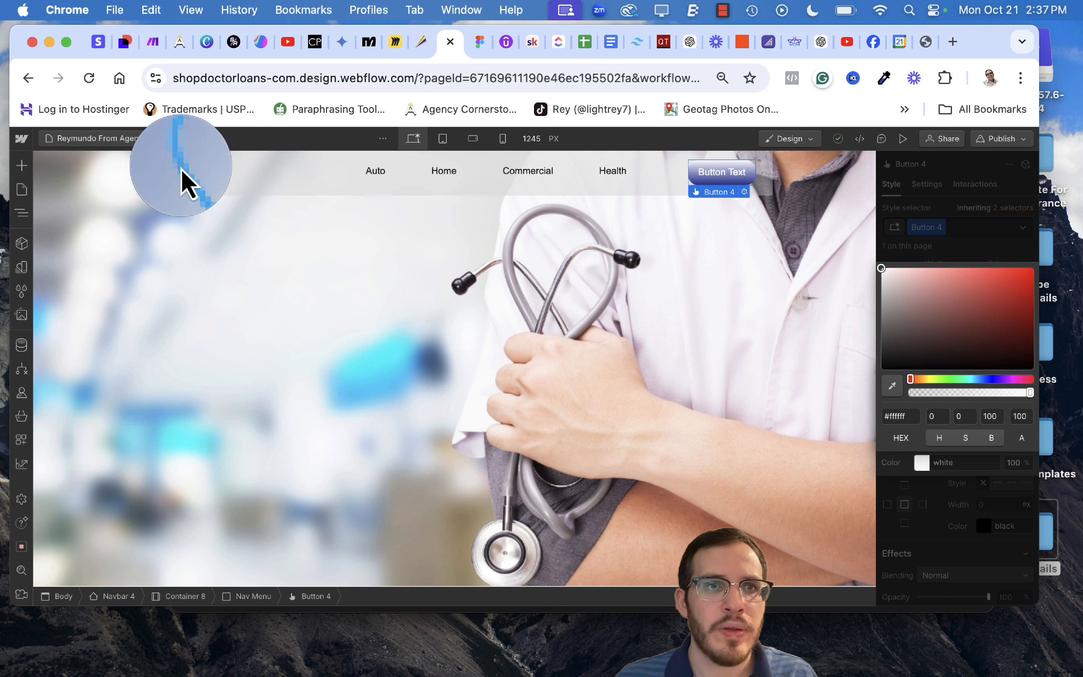
pyautogui.click(181, 175)
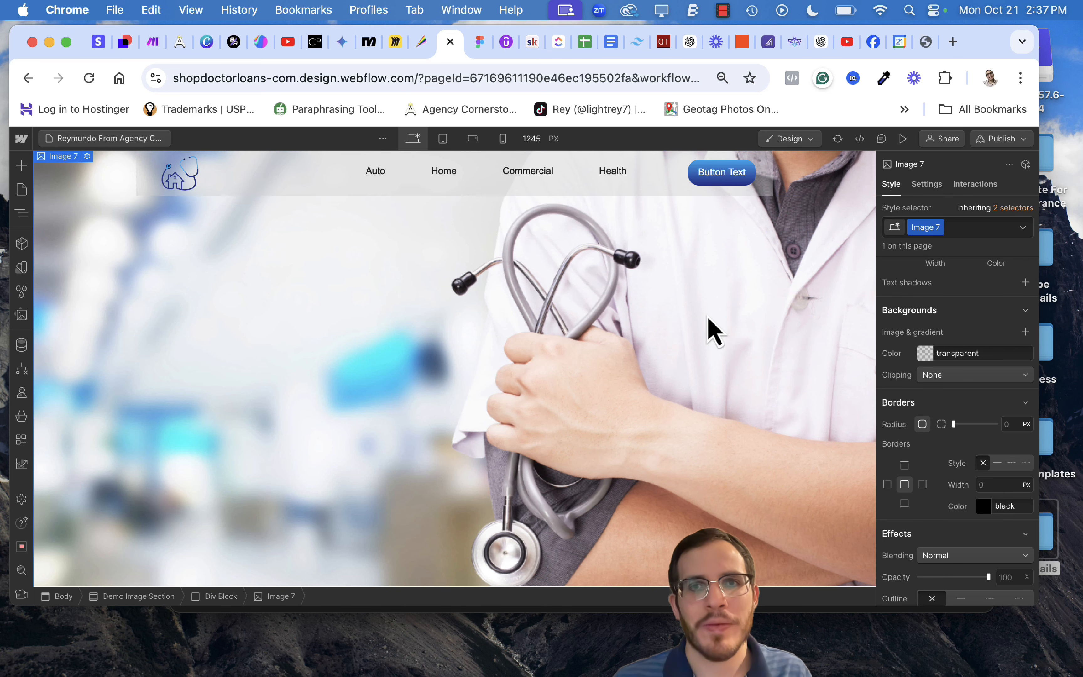
# Check the navbar in the Figma home page design, and change the navbar button's text in Webflow to "CTA Button".
pyautogui.click(481, 42)
pyautogui.scroll(5, 483, 338)
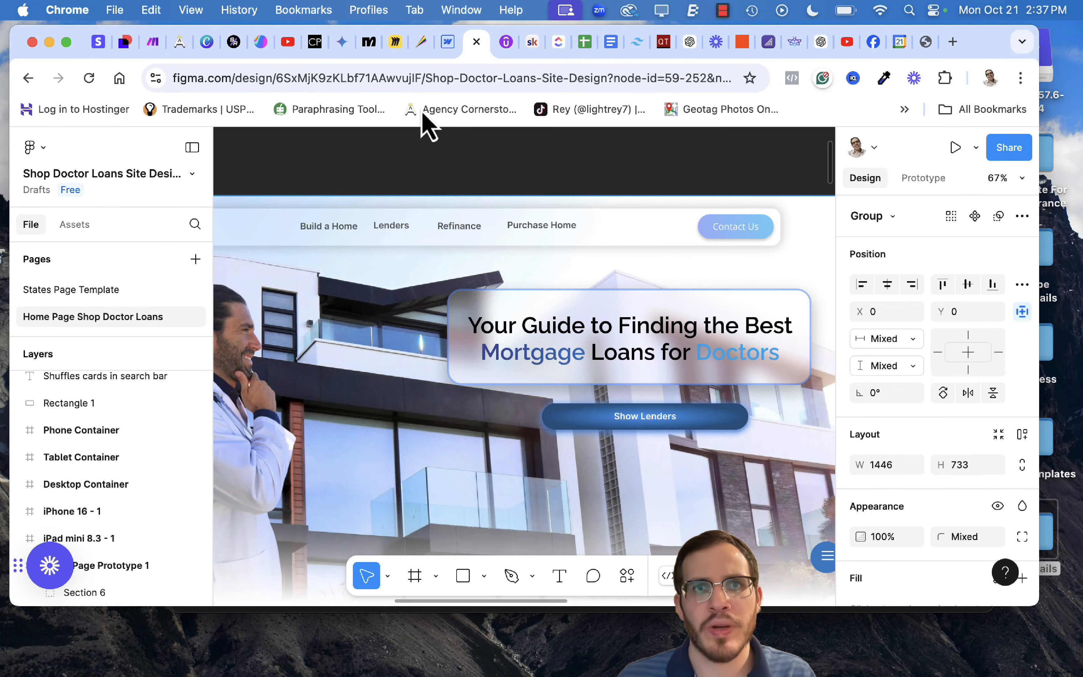
pyautogui.click(447, 41)
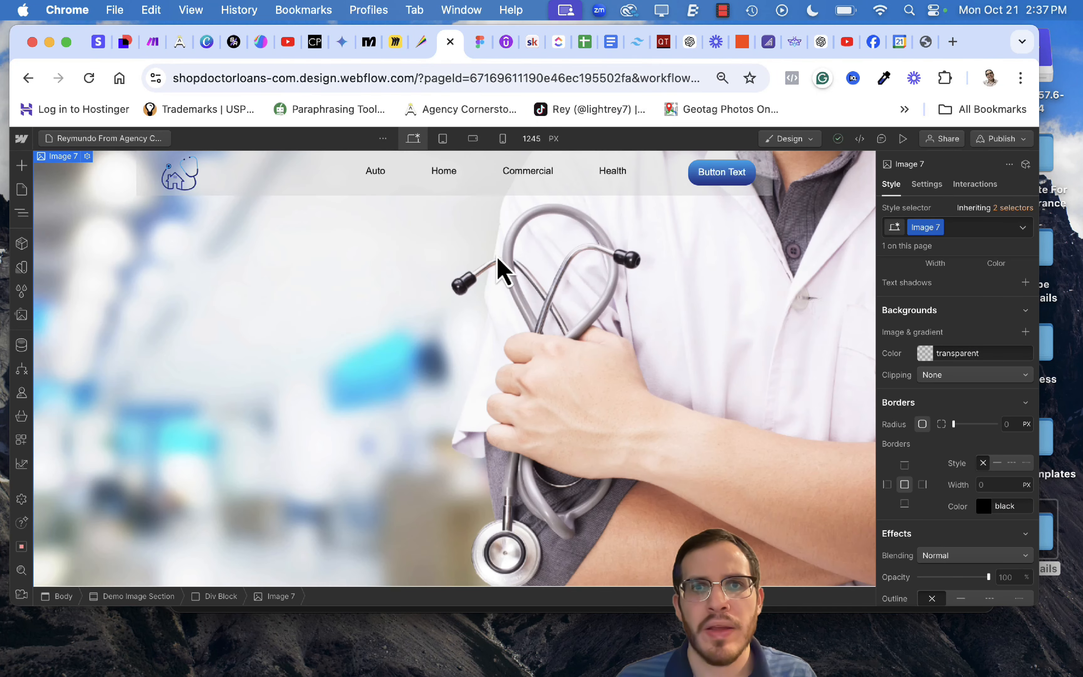
pyautogui.click(605, 173)
pyautogui.click(605, 171)
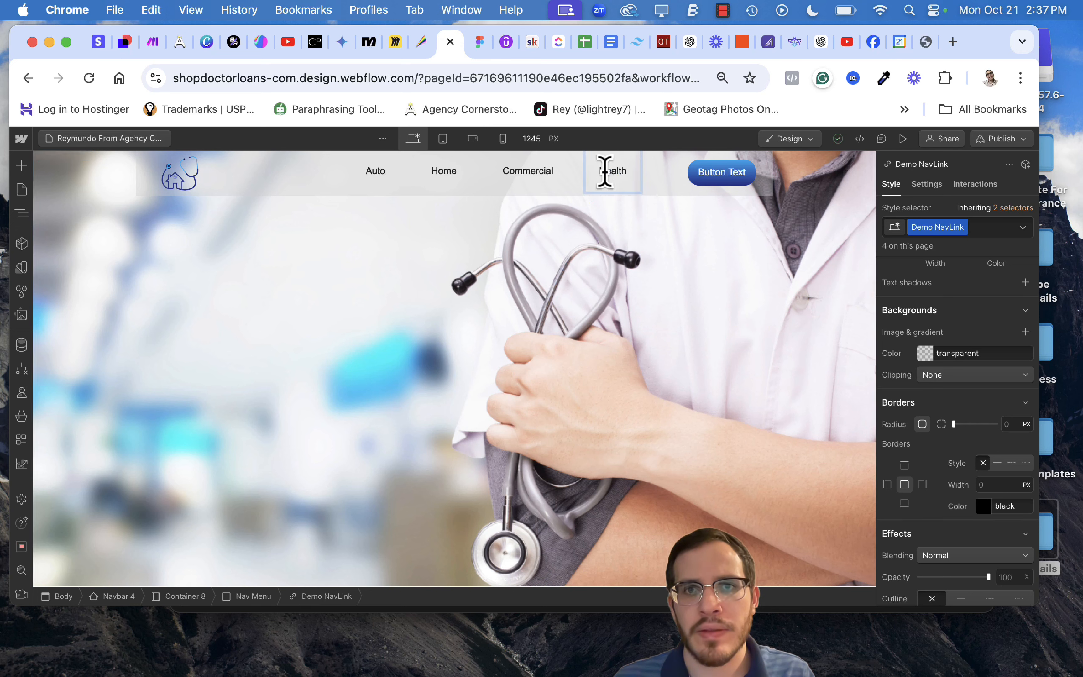
pyautogui.click(705, 172)
pyautogui.click(707, 173)
pyautogui.press('super+a')
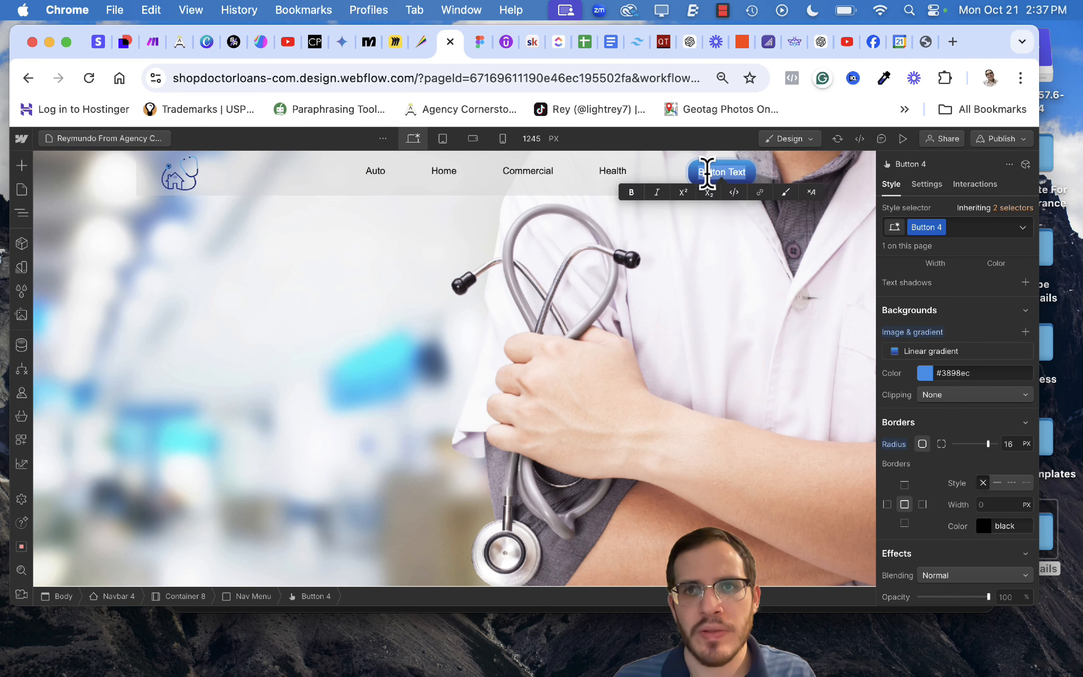
pyautogui.write('CTA')
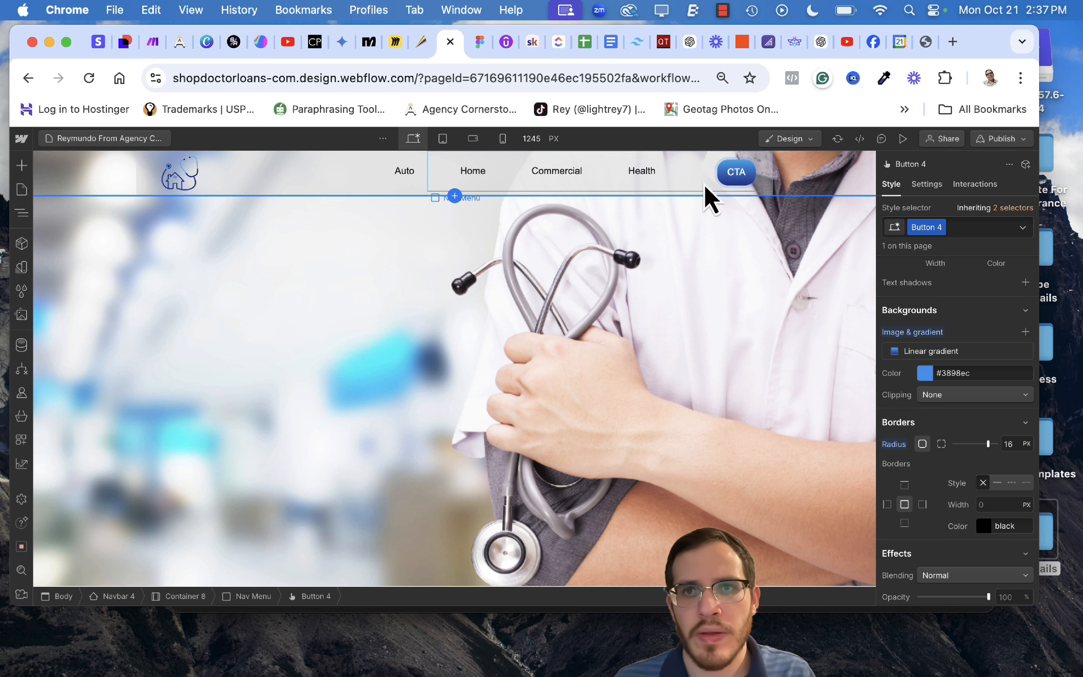
pyautogui.write(' BUt')
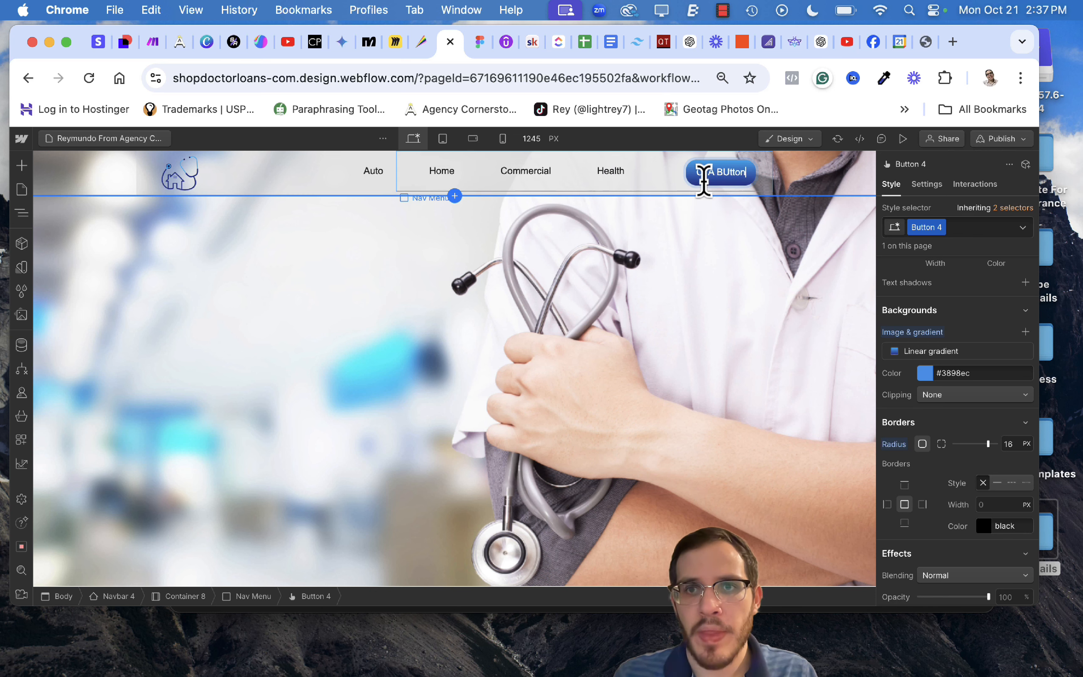
pyautogui.press('BackSpace')
pyautogui.press('BackSpace')
pyautogui.write('utton')
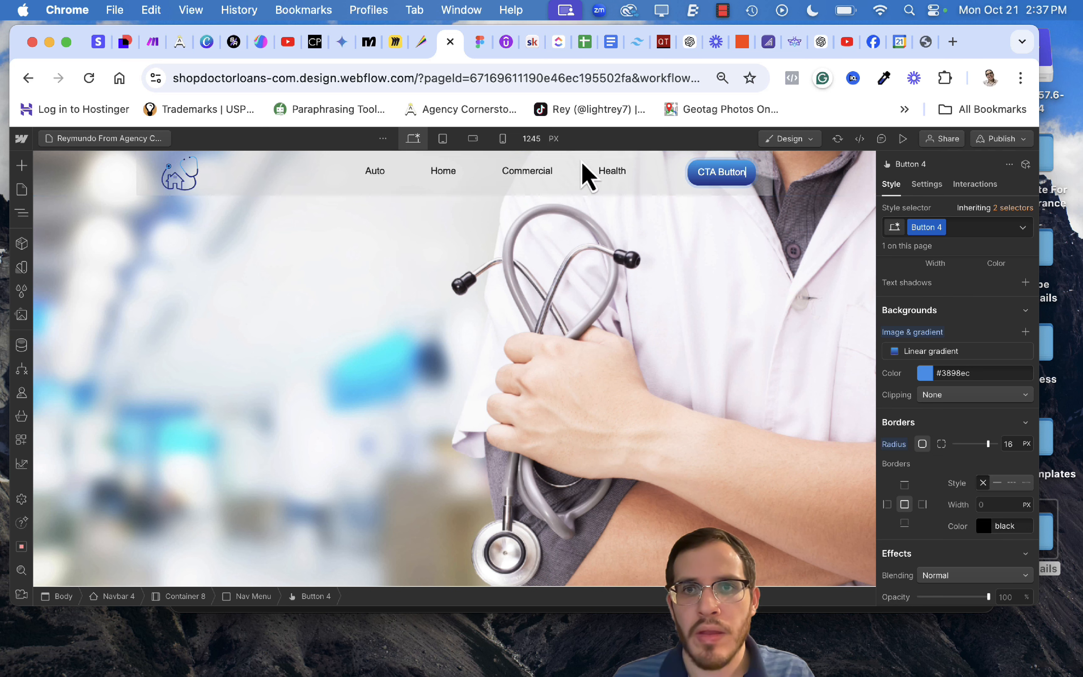
# Set the navbar links' font to Open Sans with a weight of 600 - Semi Bold, using the Health link.
pyautogui.click(600, 177)
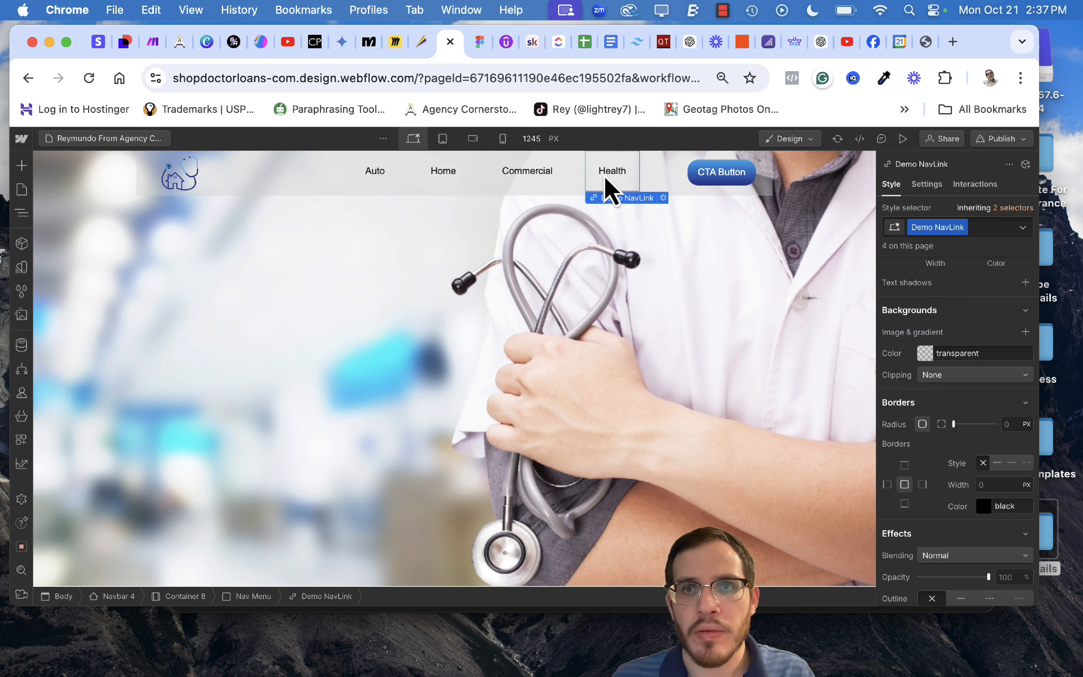
pyautogui.doubleClick(610, 170)
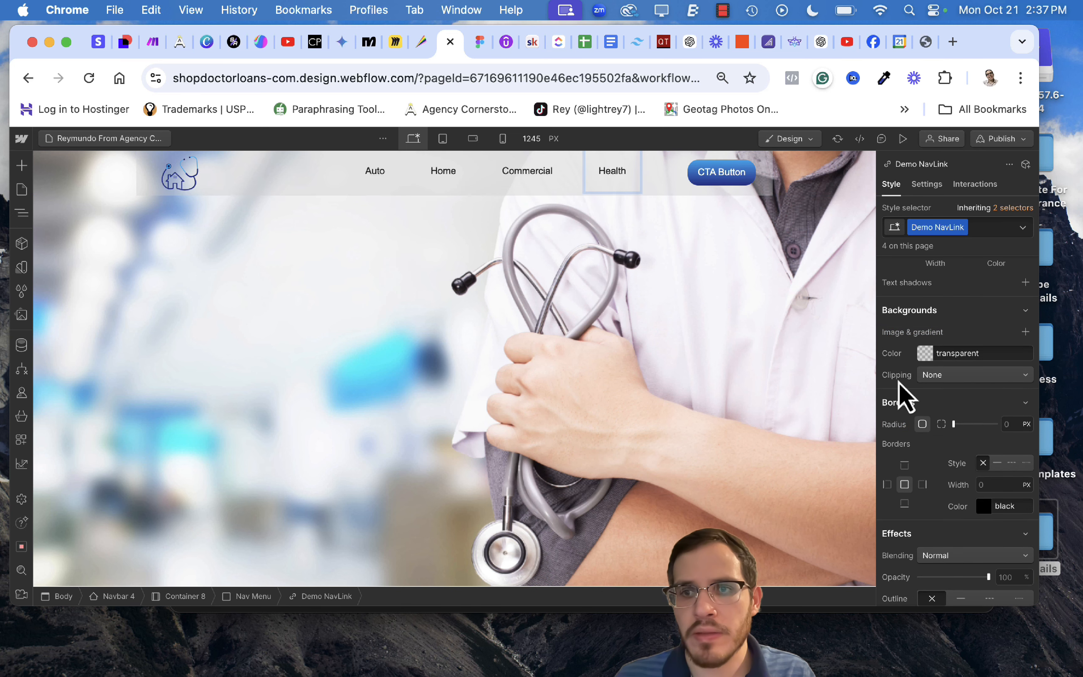
pyautogui.scroll(-5, 899, 394)
pyautogui.scroll(-3, 898, 380)
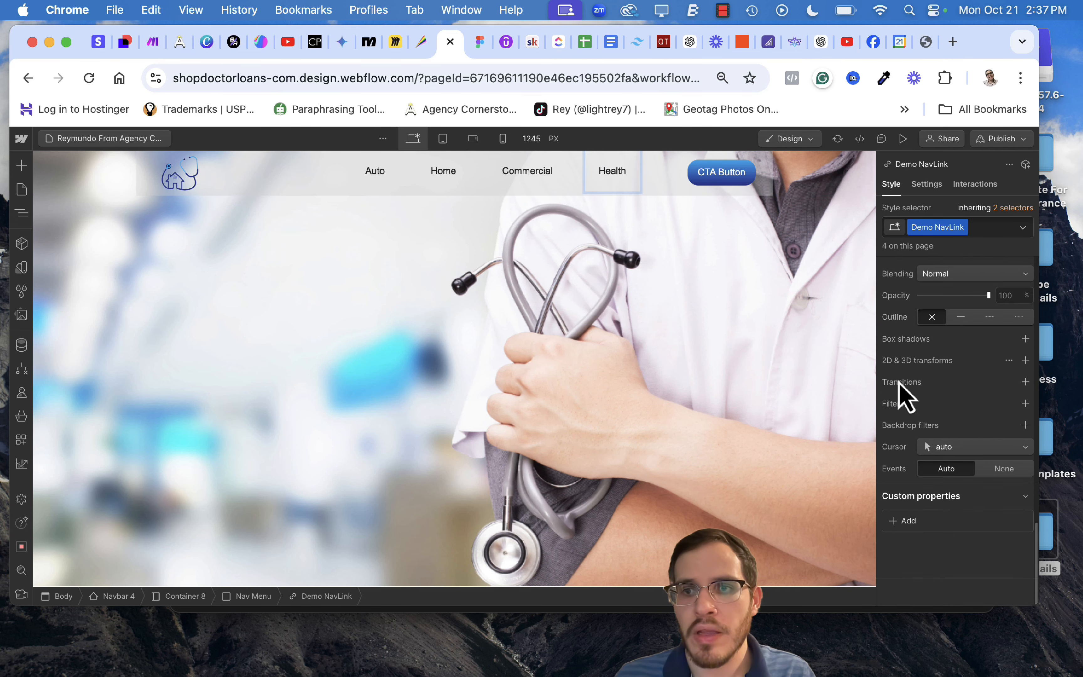
pyautogui.scroll(8, 902, 396)
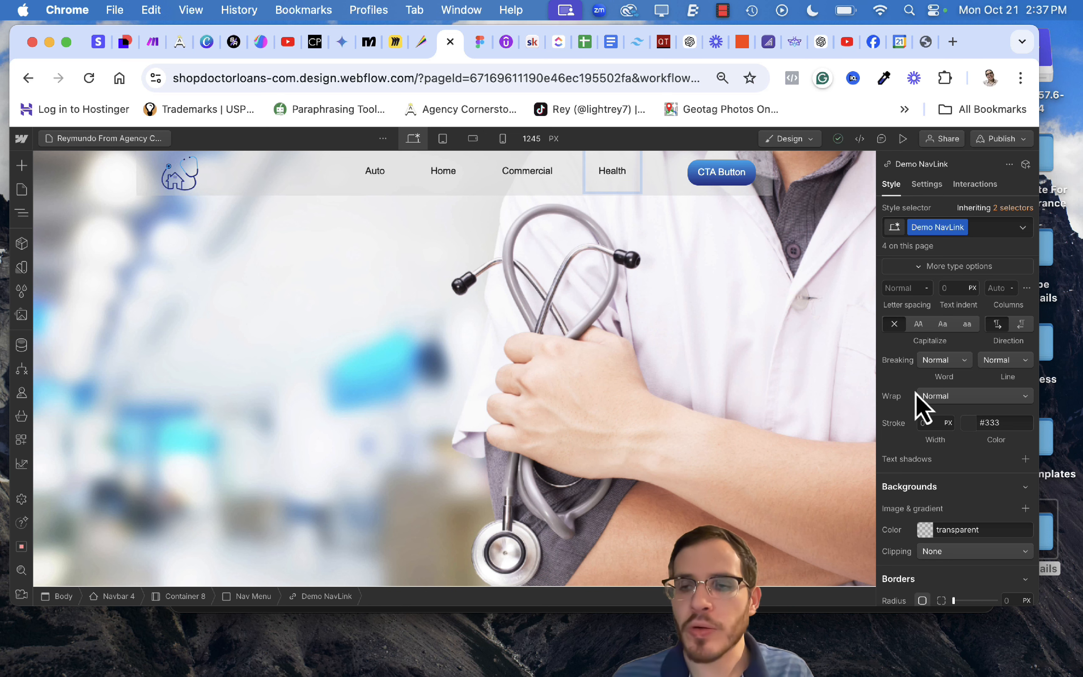
pyautogui.scroll(5, 916, 406)
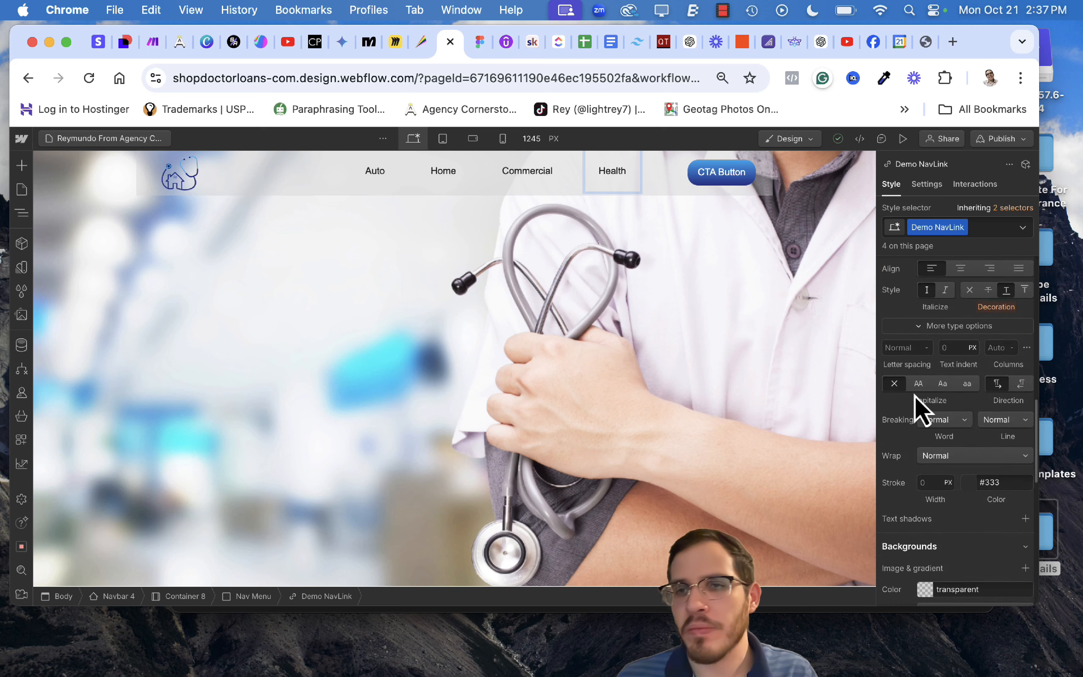
pyautogui.scroll(3, 918, 410)
pyautogui.click(935, 312)
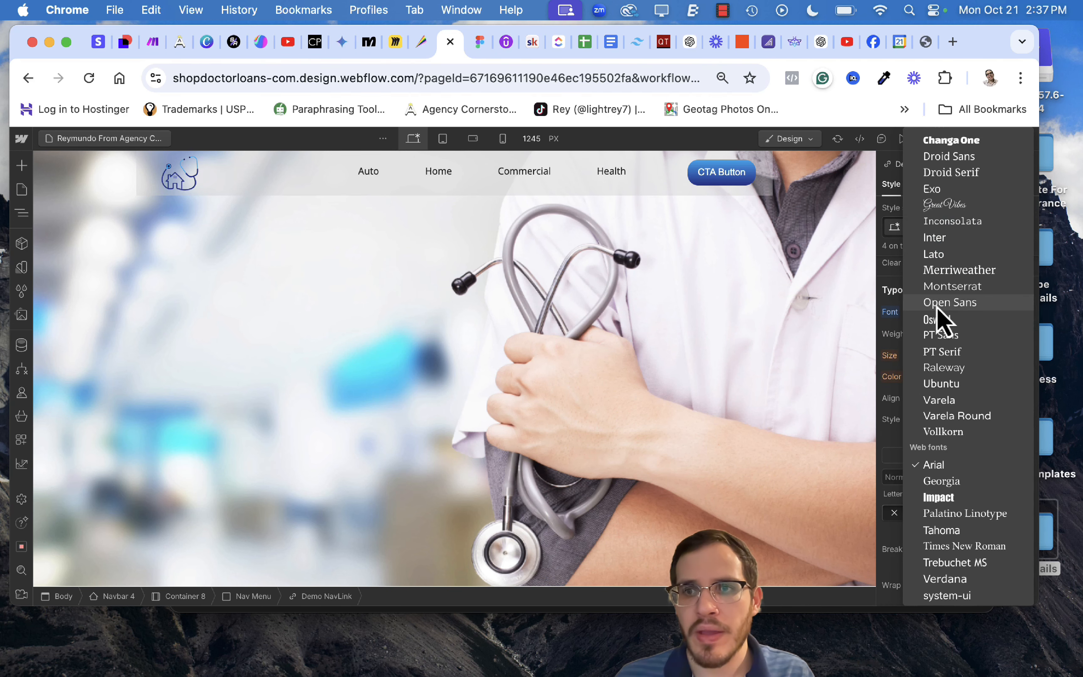
pyautogui.click(936, 304)
pyautogui.click(929, 335)
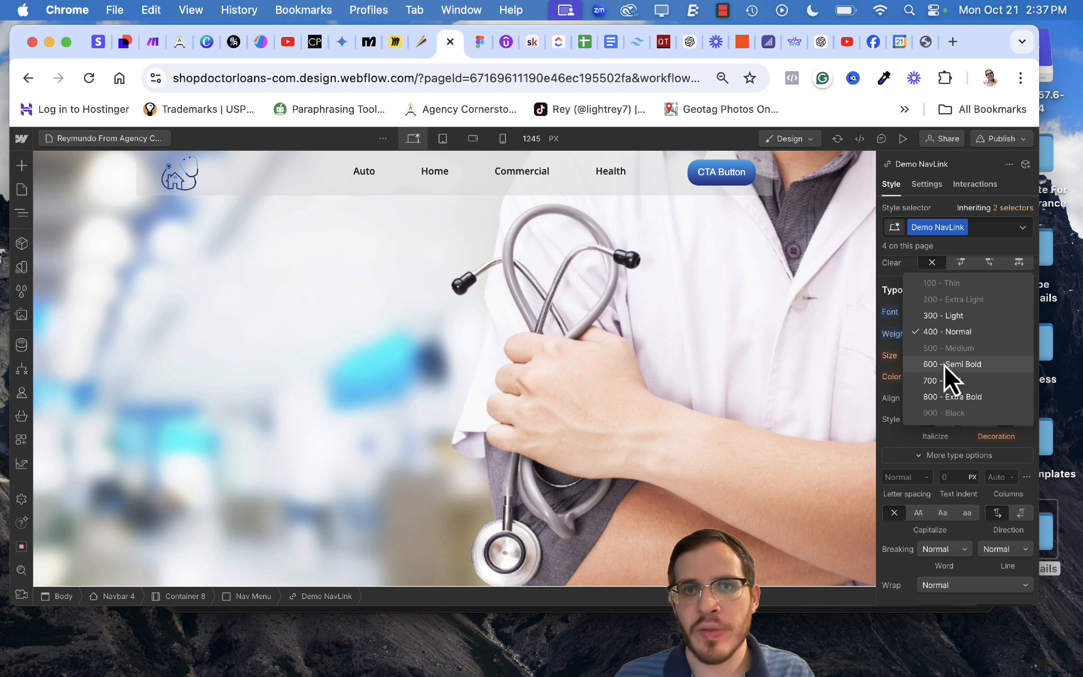
pyautogui.click(944, 364)
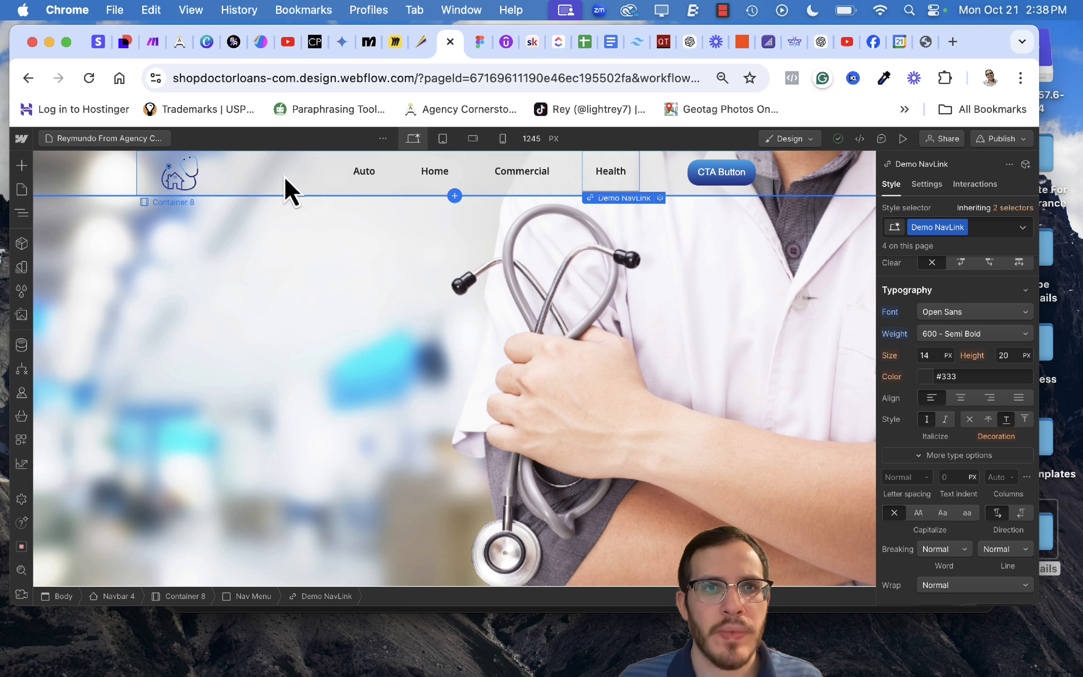
# Round the corners of the navbar's Container 8 by raising its border radius to the end of its range.
pyautogui.click(307, 182)
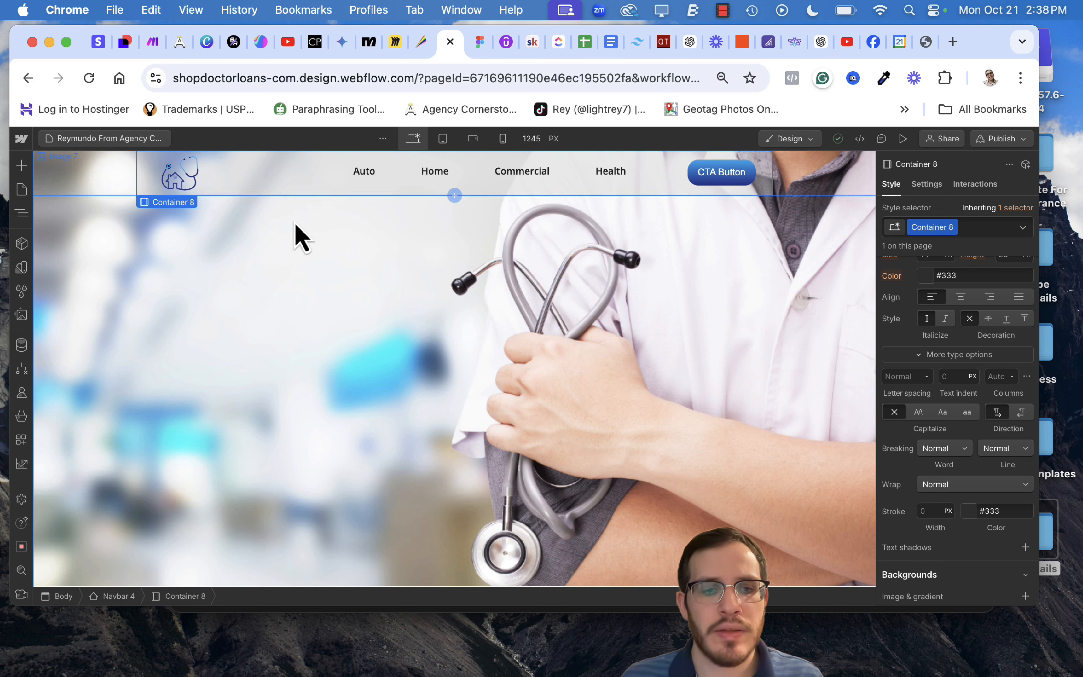
pyautogui.press('z')
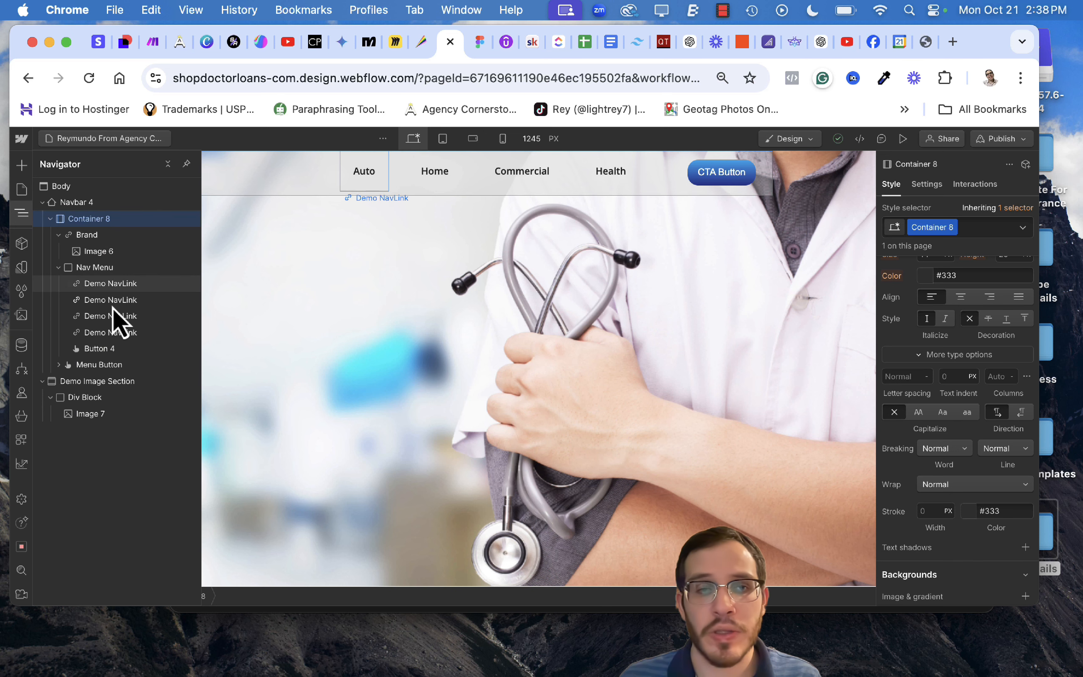
pyautogui.scroll(-3, 940, 492)
pyautogui.scroll(-3, 940, 492)
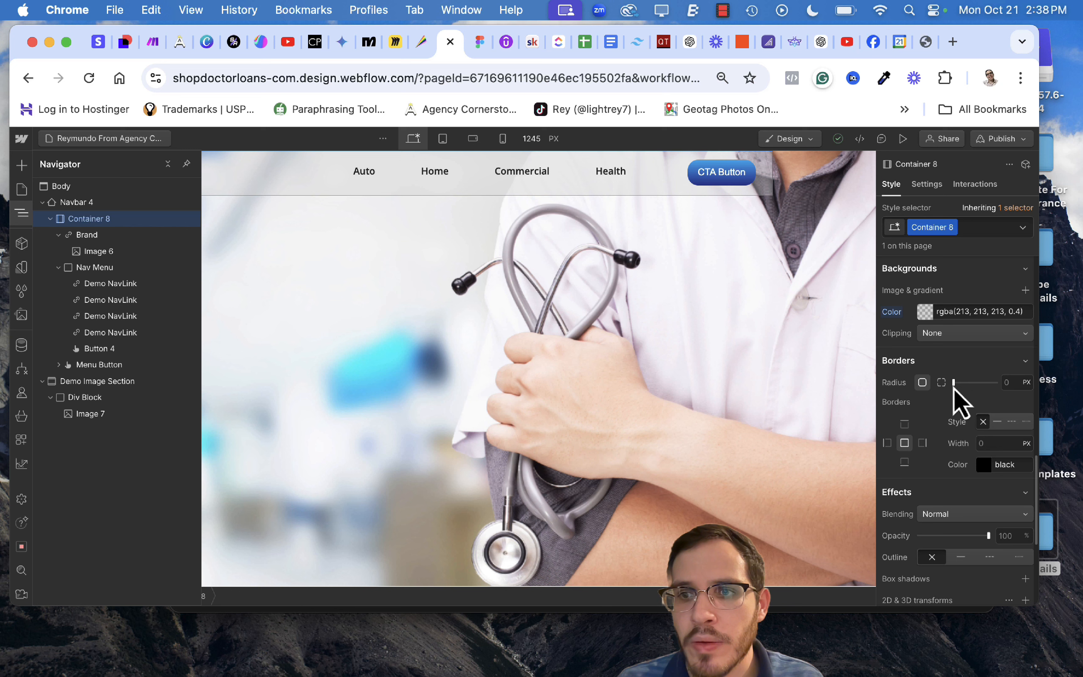
pyautogui.moveTo(950, 382); pyautogui.dragTo(1018, 383)
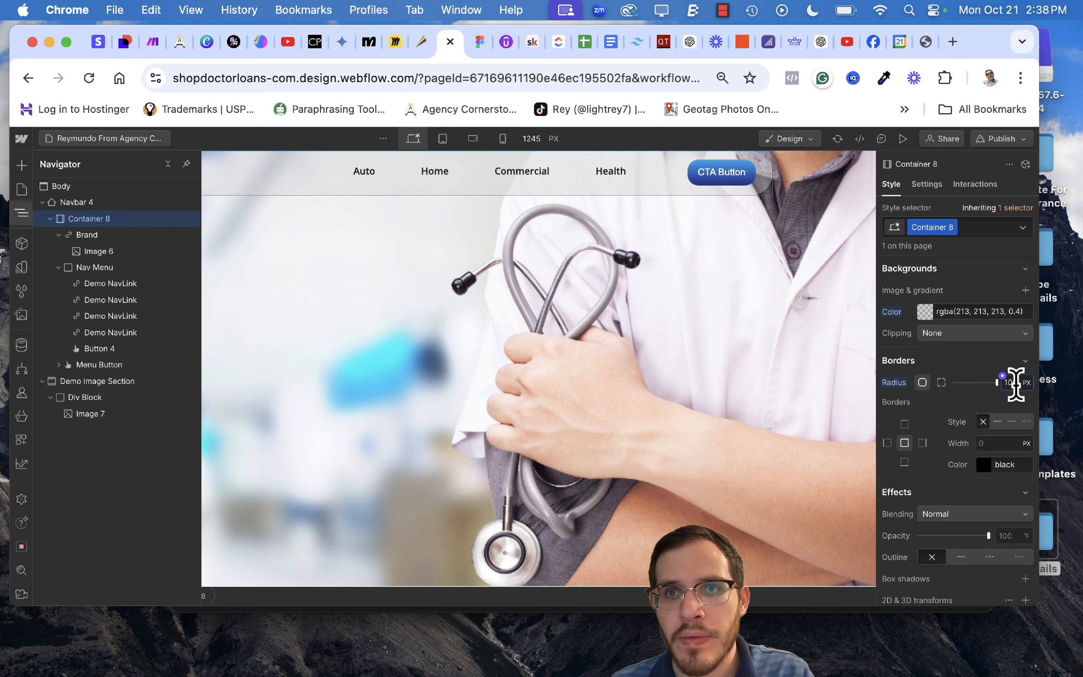
pyautogui.click(962, 362)
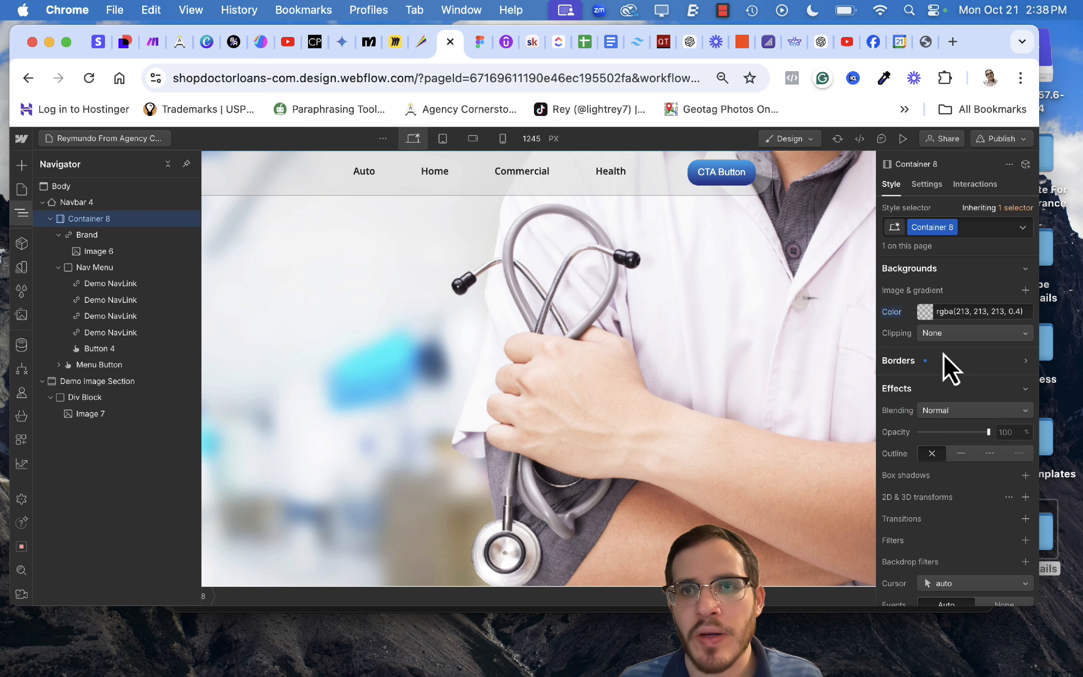
pyautogui.press('z')
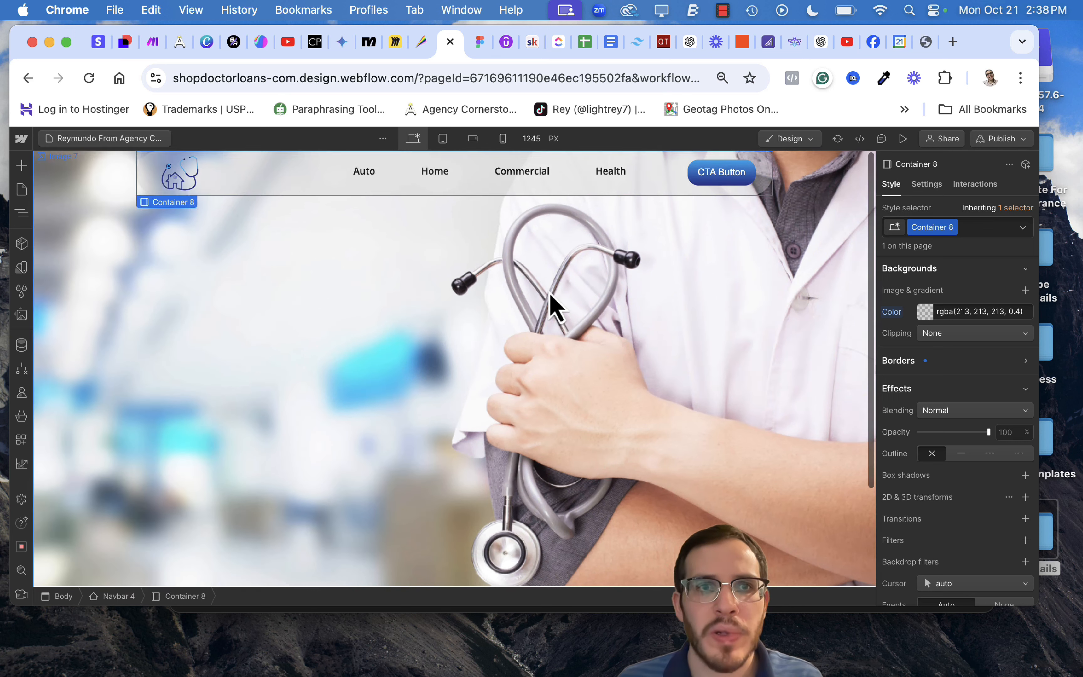
pyautogui.click(551, 307)
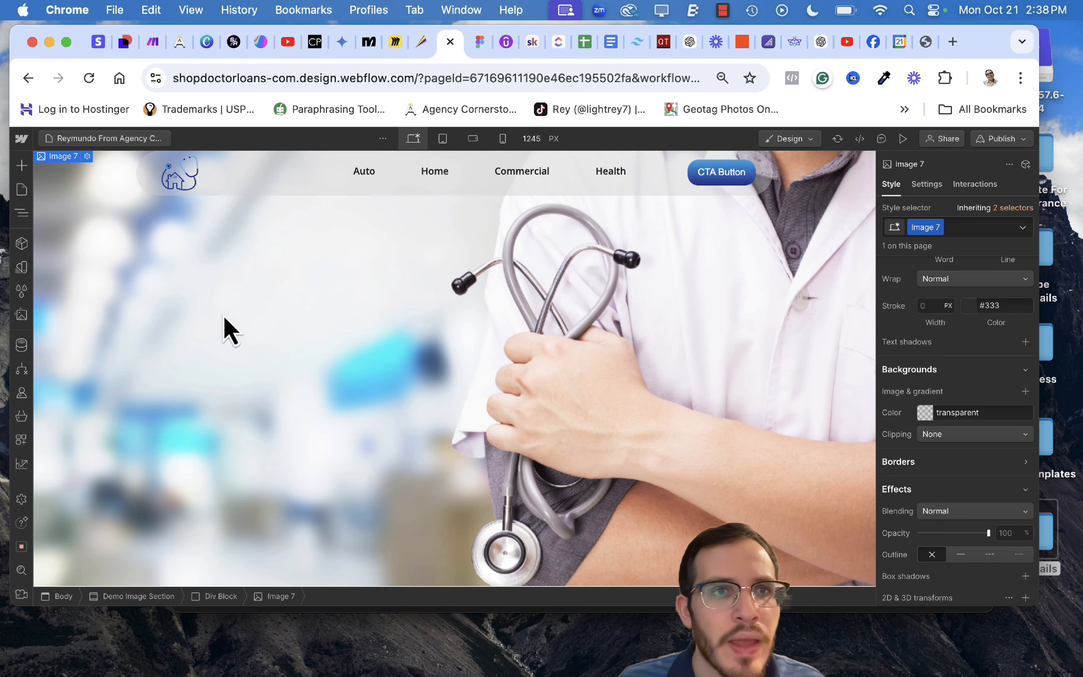
pyautogui.click(309, 185)
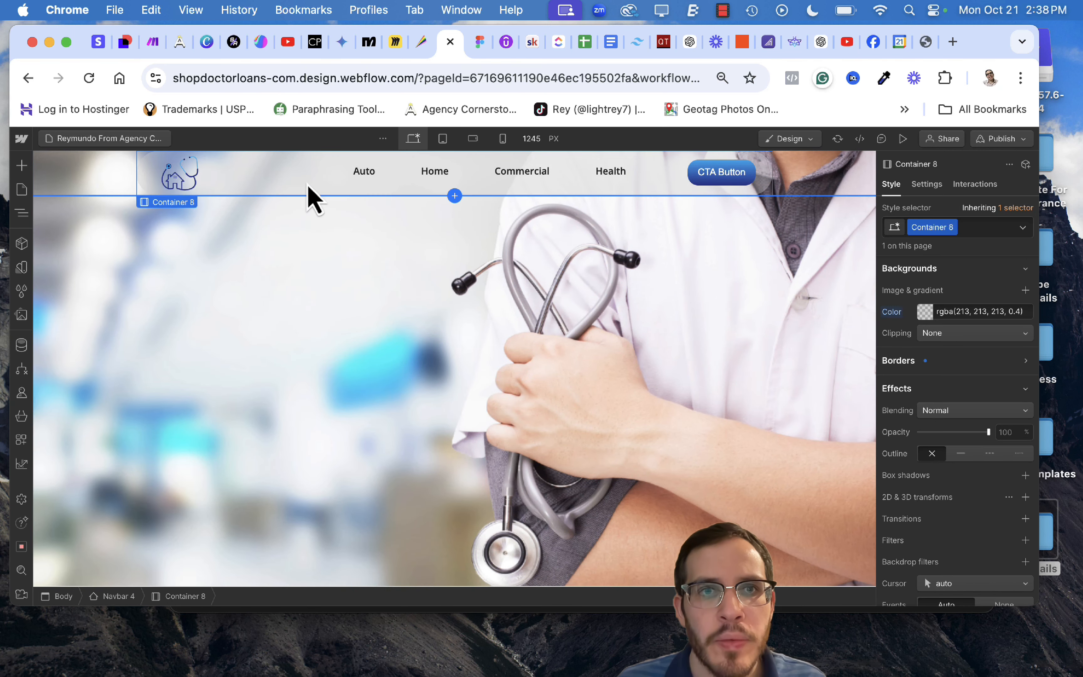
pyautogui.scroll(1, 931, 401)
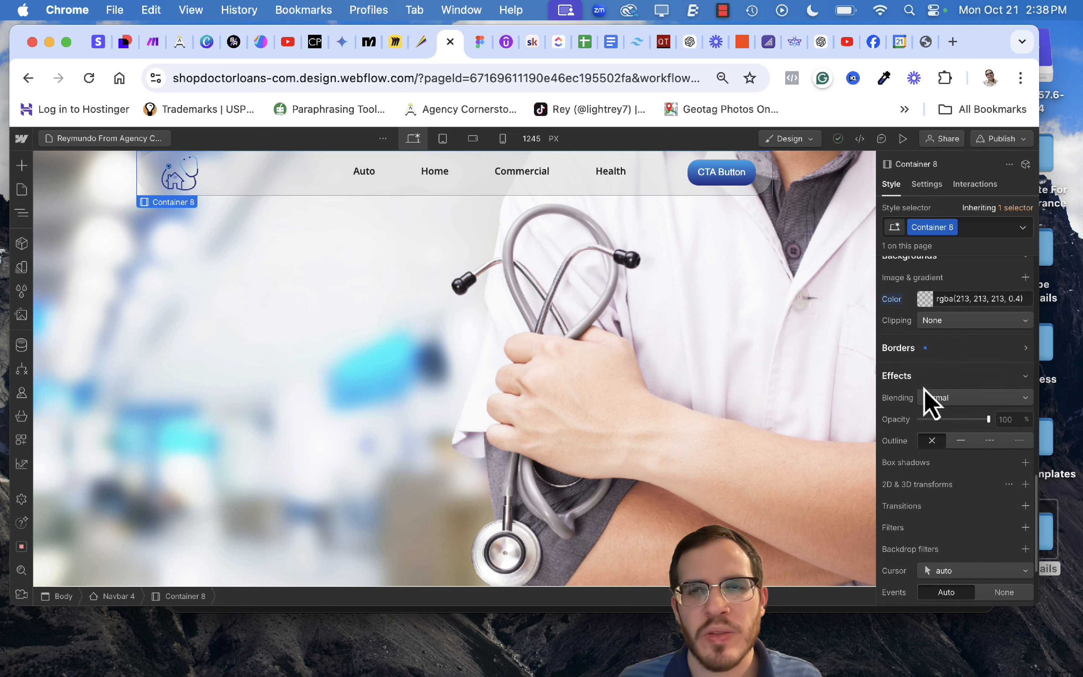
pyautogui.click(924, 323)
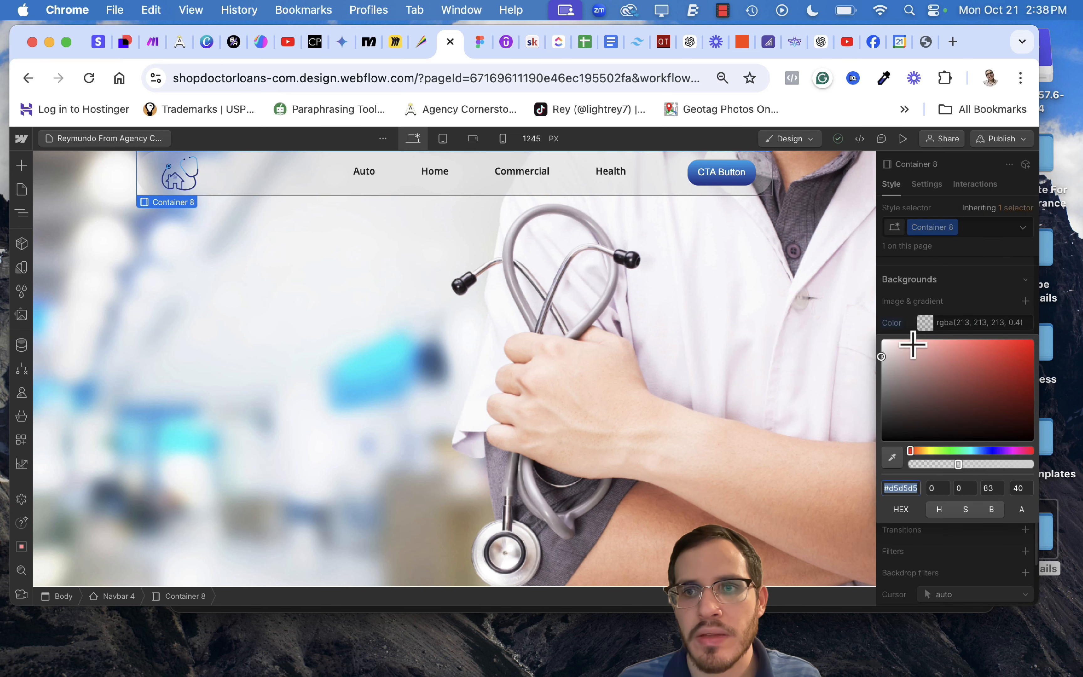
pyautogui.click(938, 299)
# Add a Blur backdrop filter with a 10 px radius to Container 8.
pyautogui.scroll(-5, 924, 407)
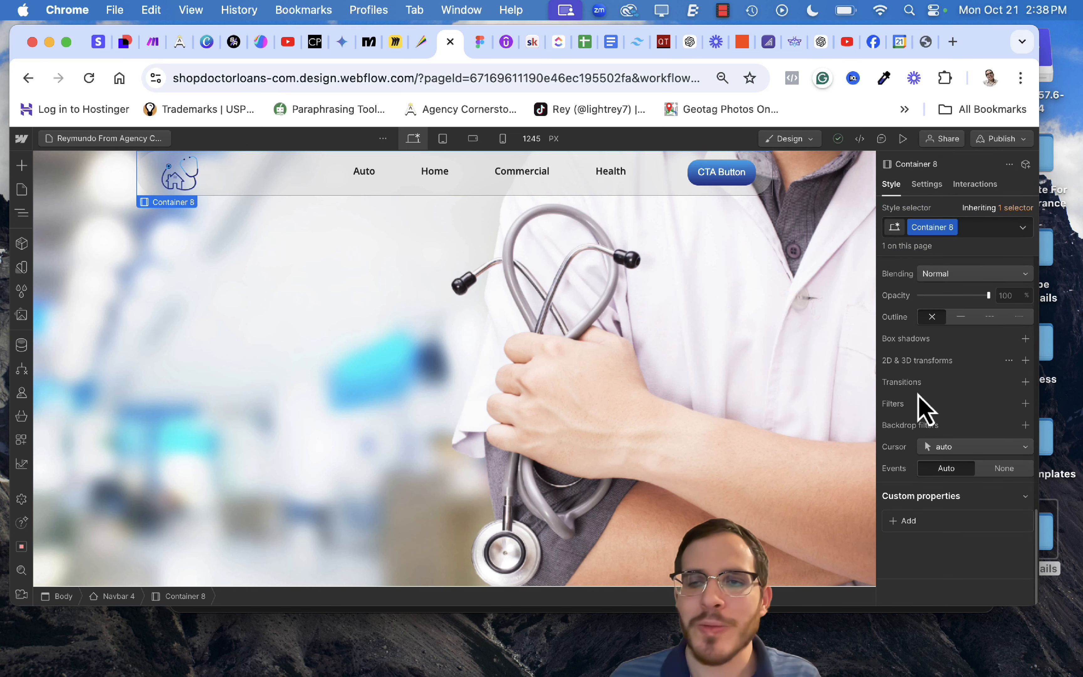
pyautogui.moveTo(941, 374)
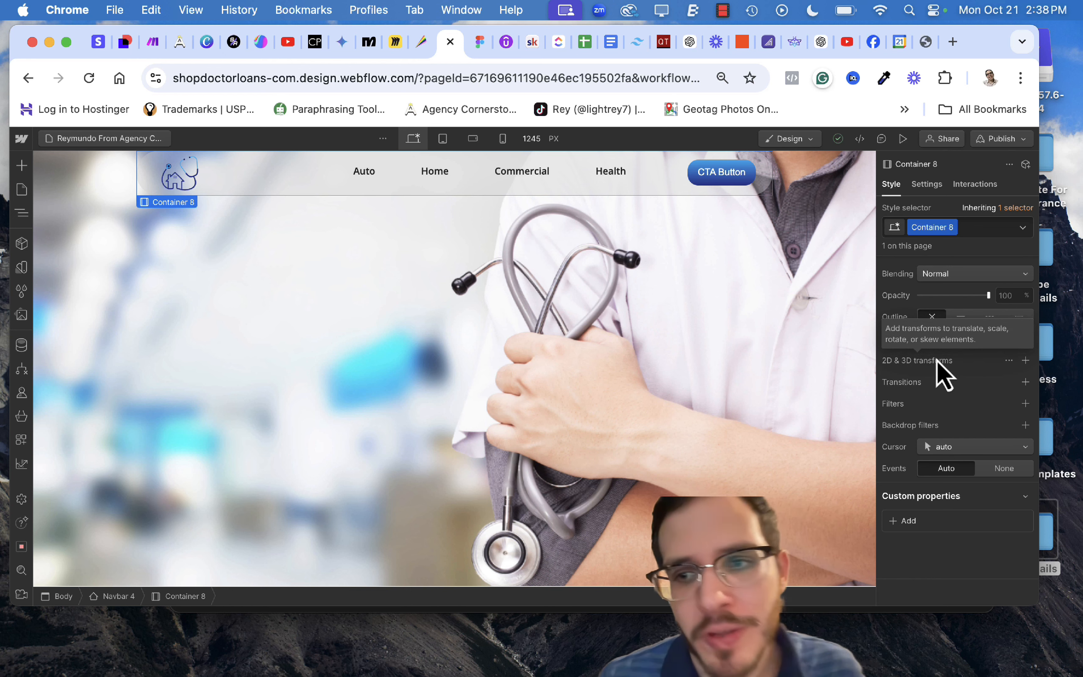
pyautogui.click(1026, 425)
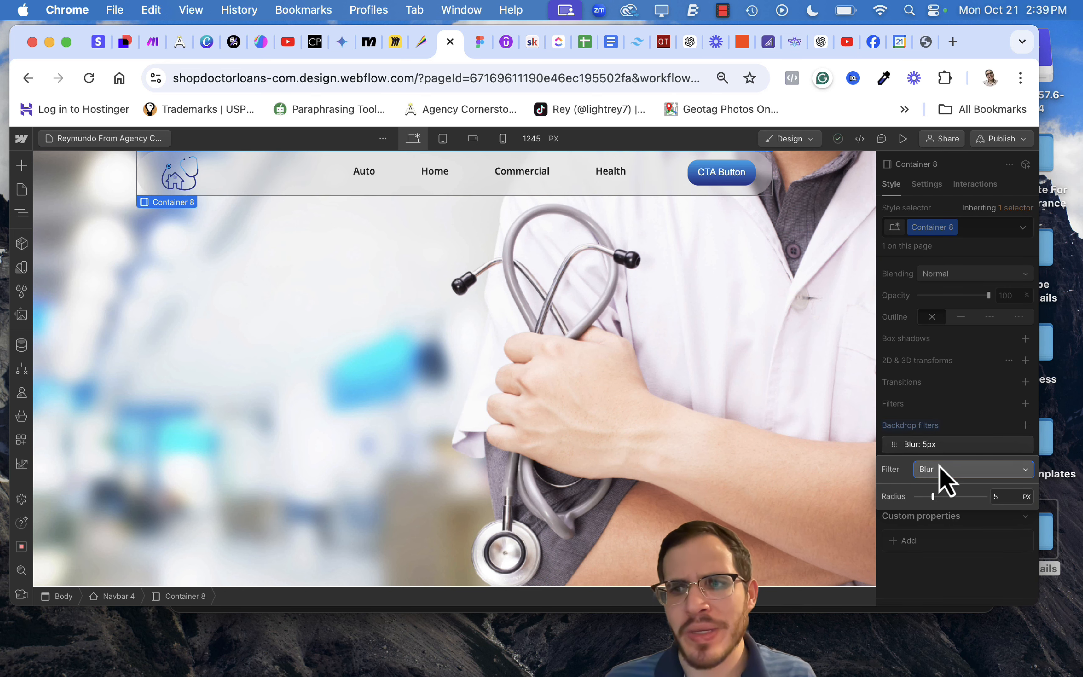
pyautogui.click(998, 496)
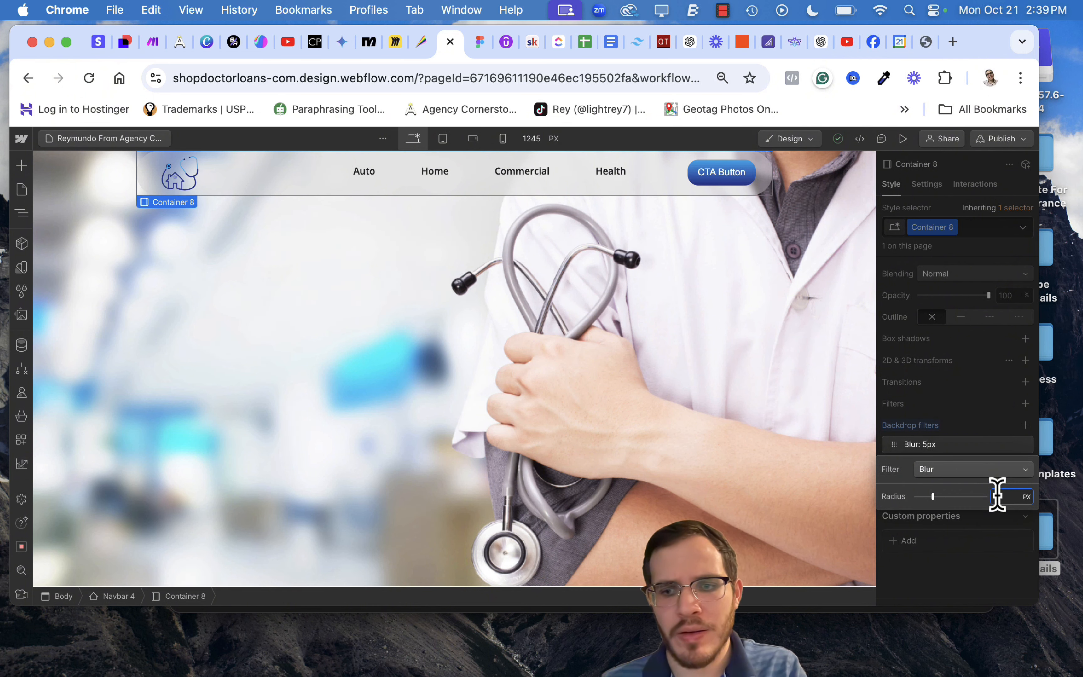
pyautogui.click(981, 421)
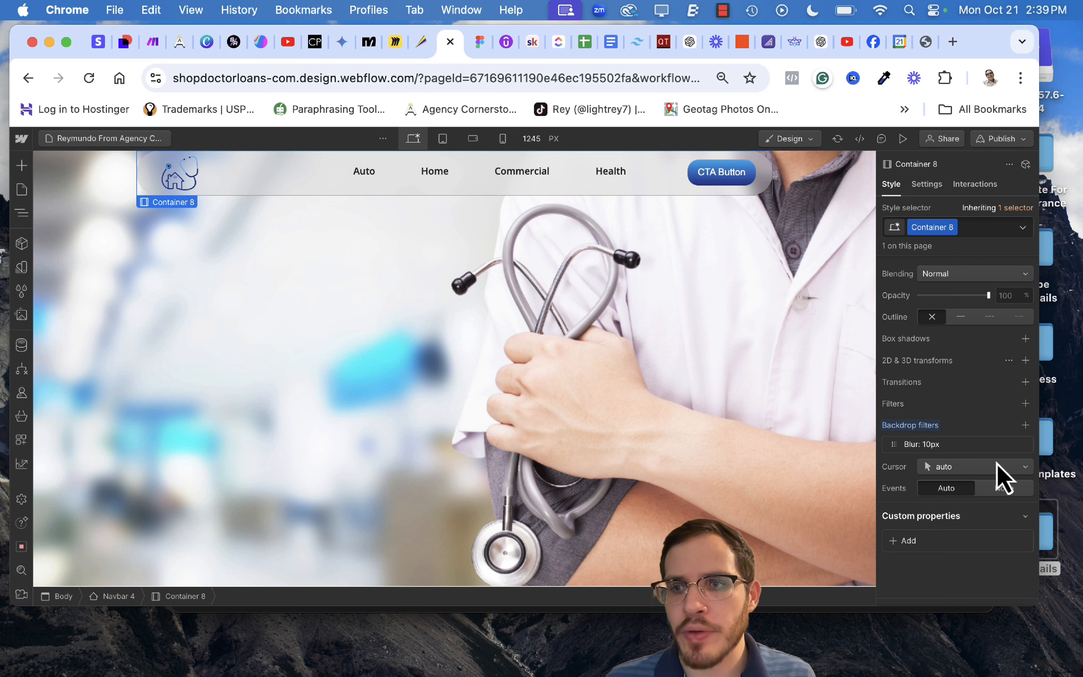
# Try a second backdrop filter on Container 8 with other filter types, and remove it.
pyautogui.click(1018, 445)
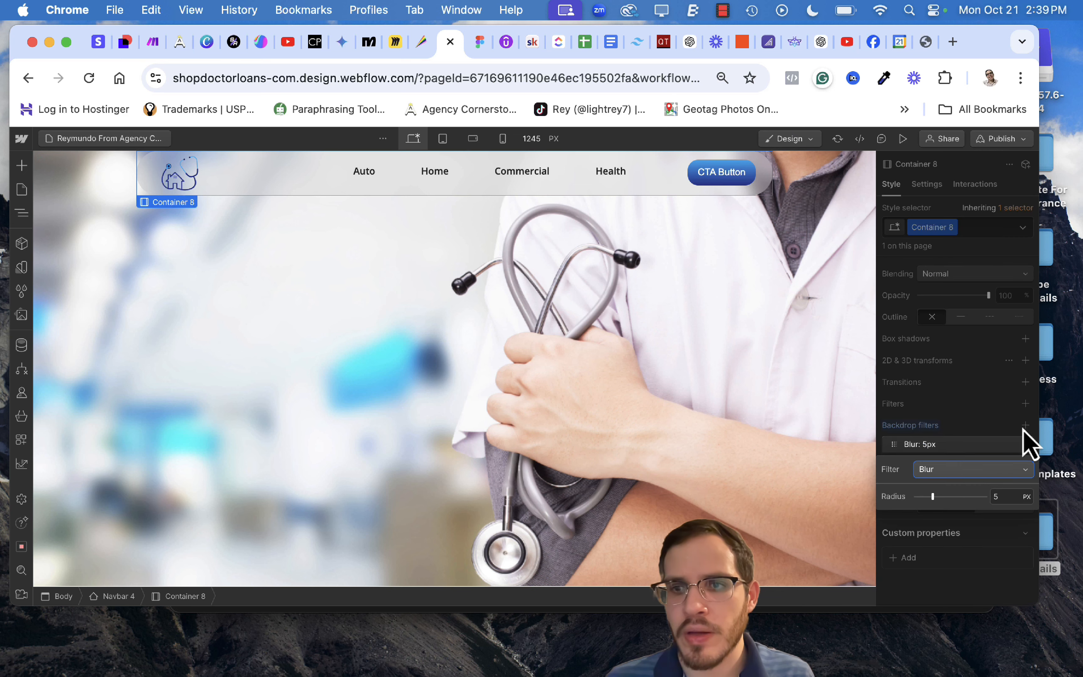
pyautogui.click(944, 470)
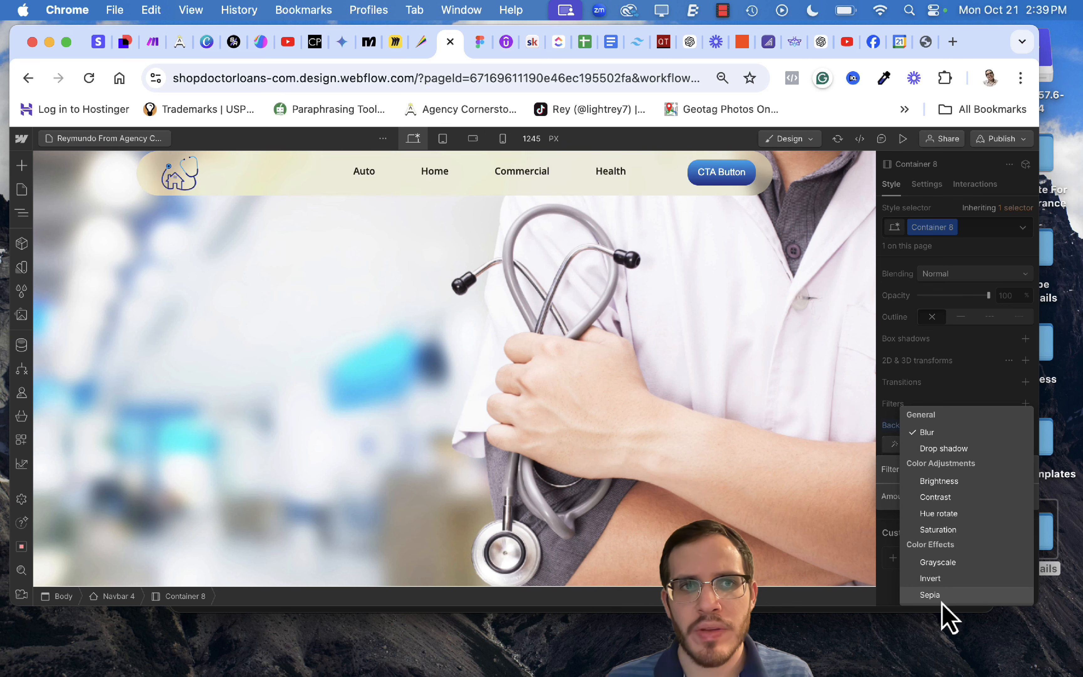
pyautogui.click(947, 432)
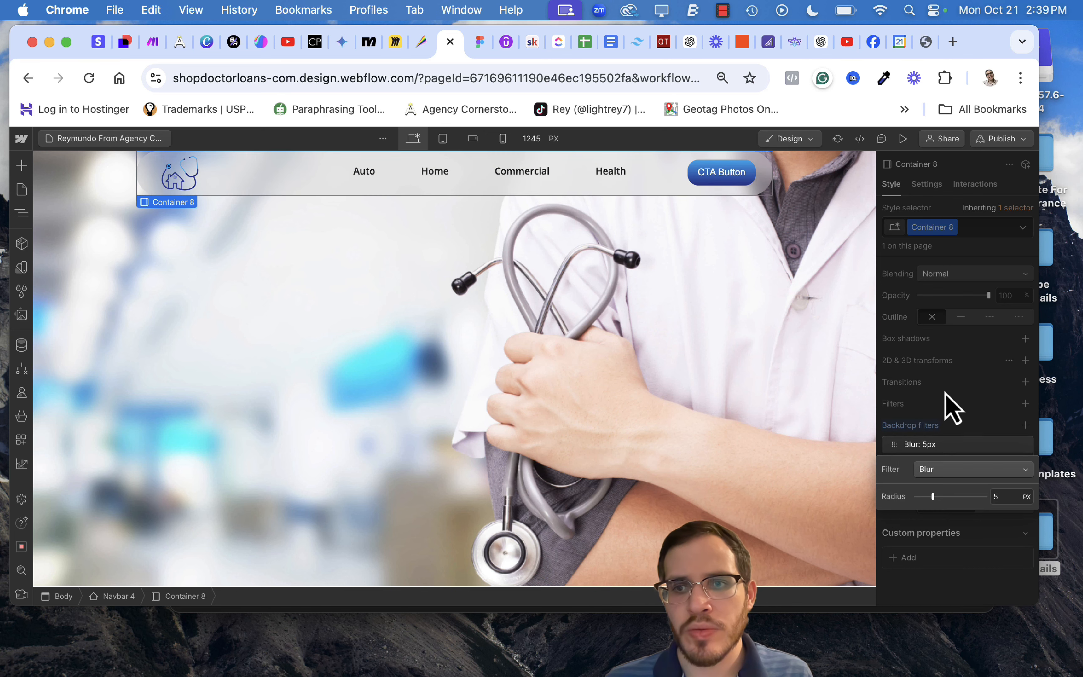
pyautogui.click(949, 430)
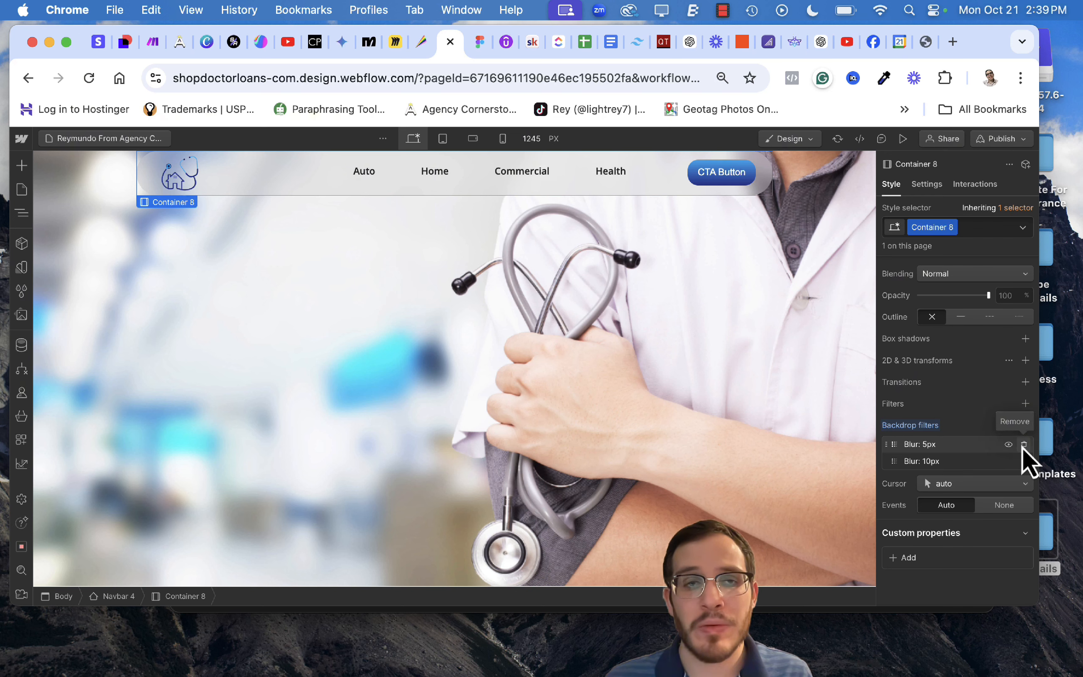
pyautogui.click(1024, 445)
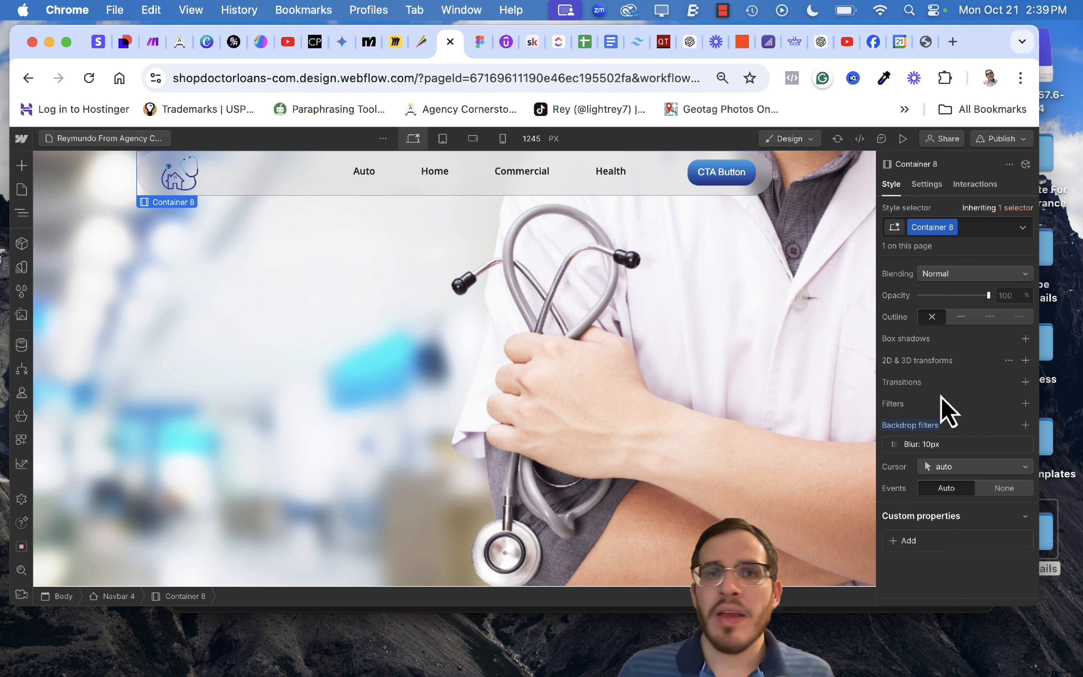
# Examine the style settings of Container 8 and its parent Navbar 4, using the Navigator to select them.
pyautogui.scroll(-10, 914, 305)
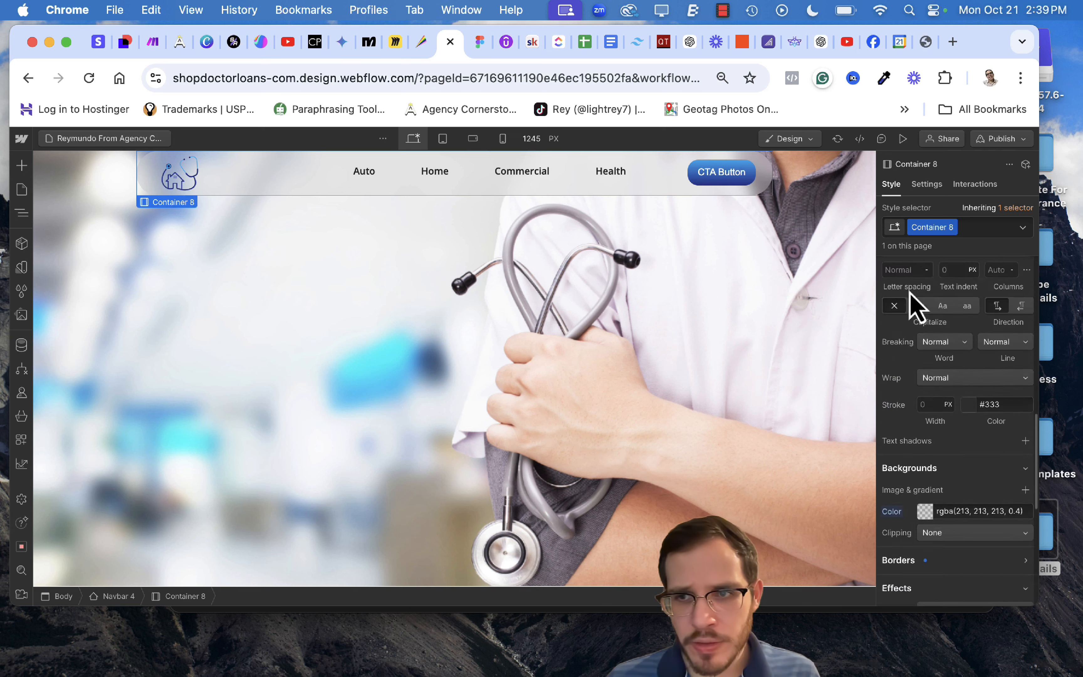
pyautogui.scroll(4, 914, 304)
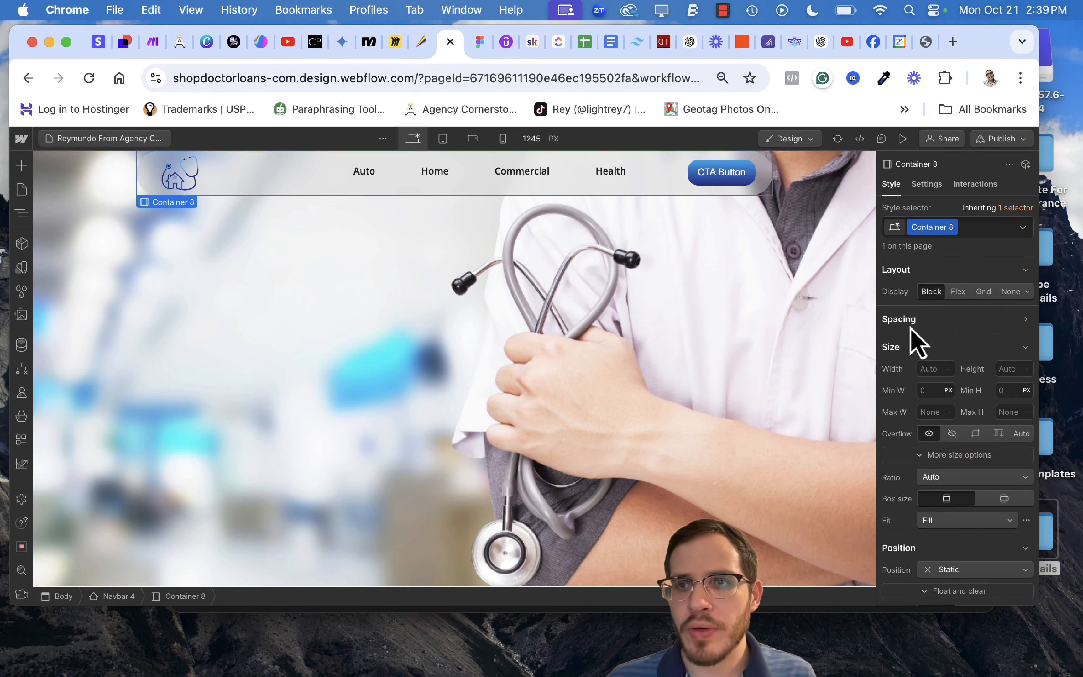
pyautogui.press('z')
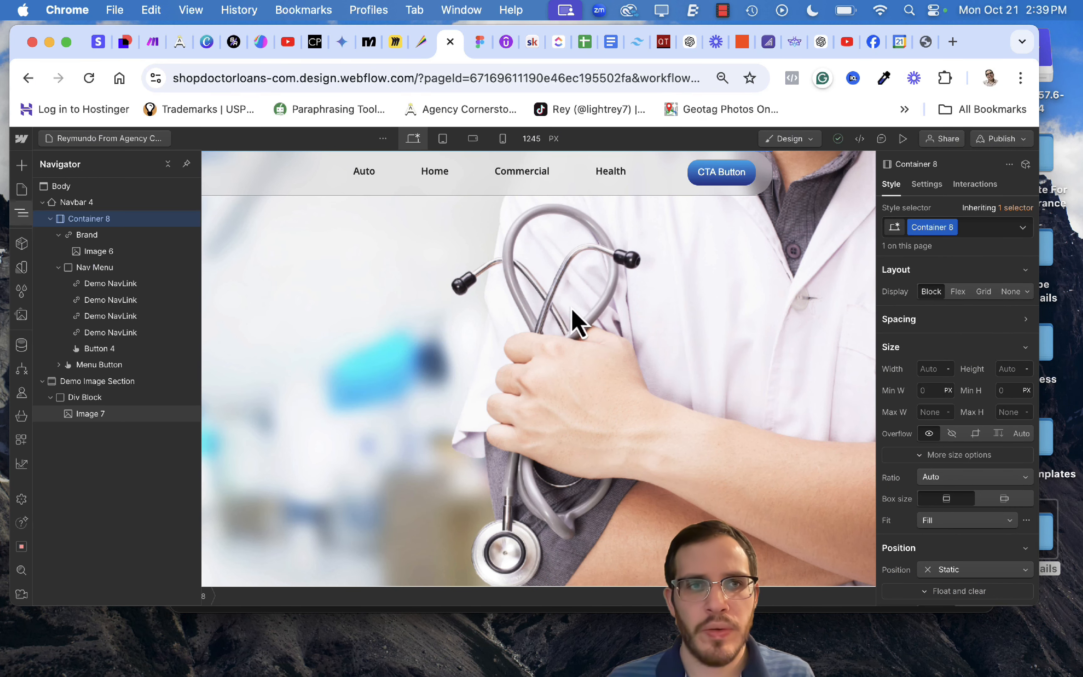
pyautogui.click(83, 203)
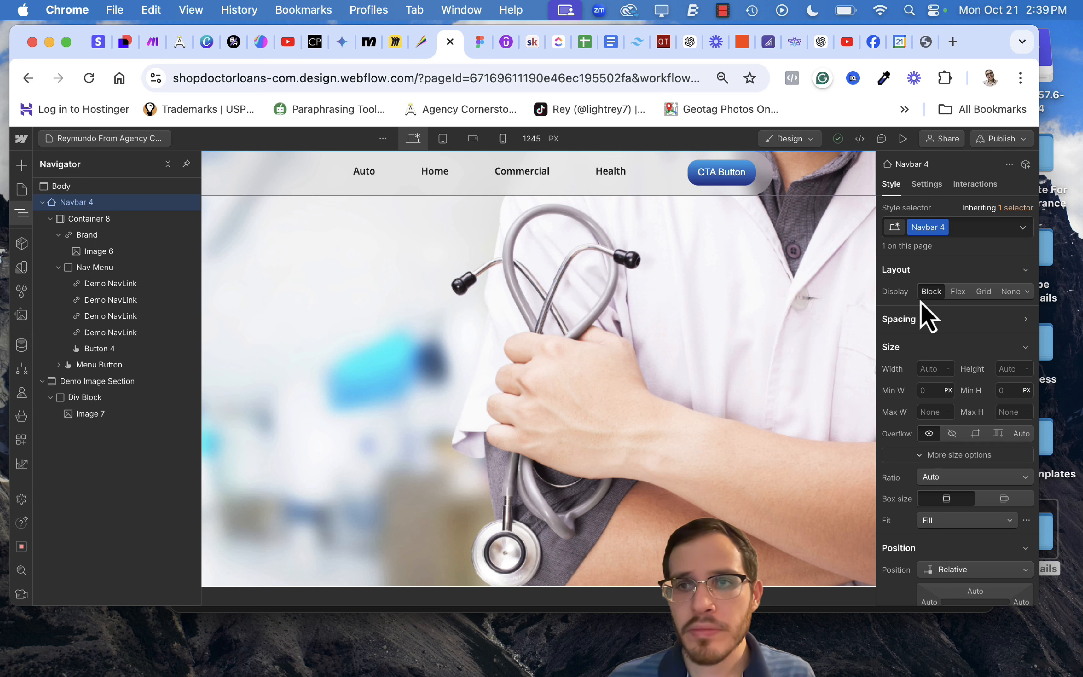
pyautogui.rightClick(117, 205)
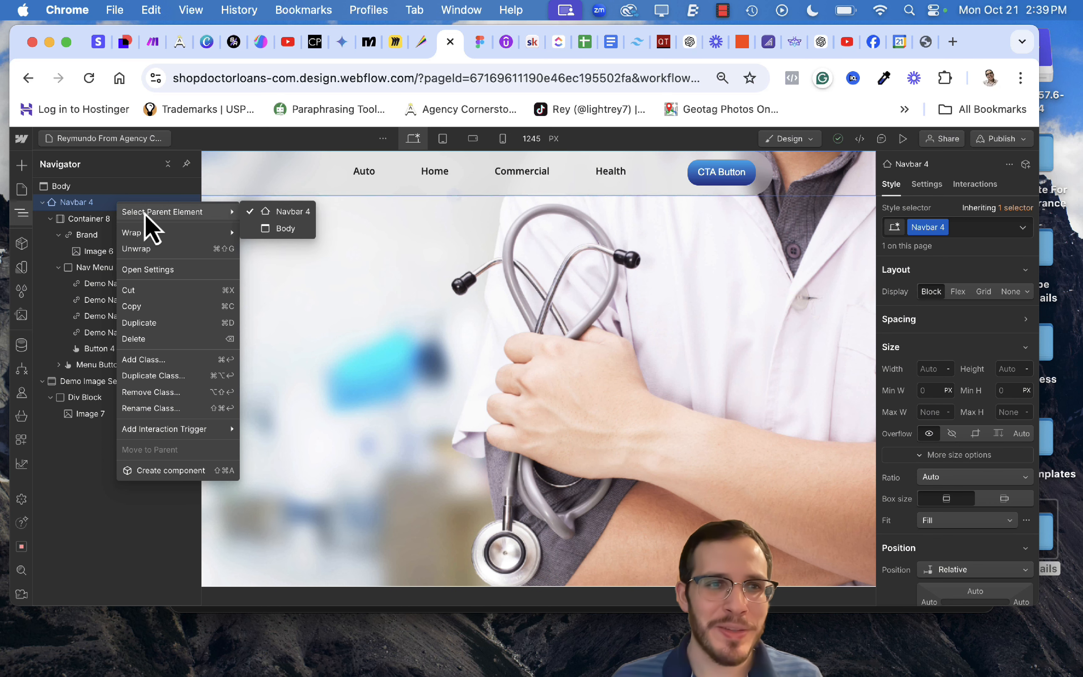
pyautogui.click(89, 464)
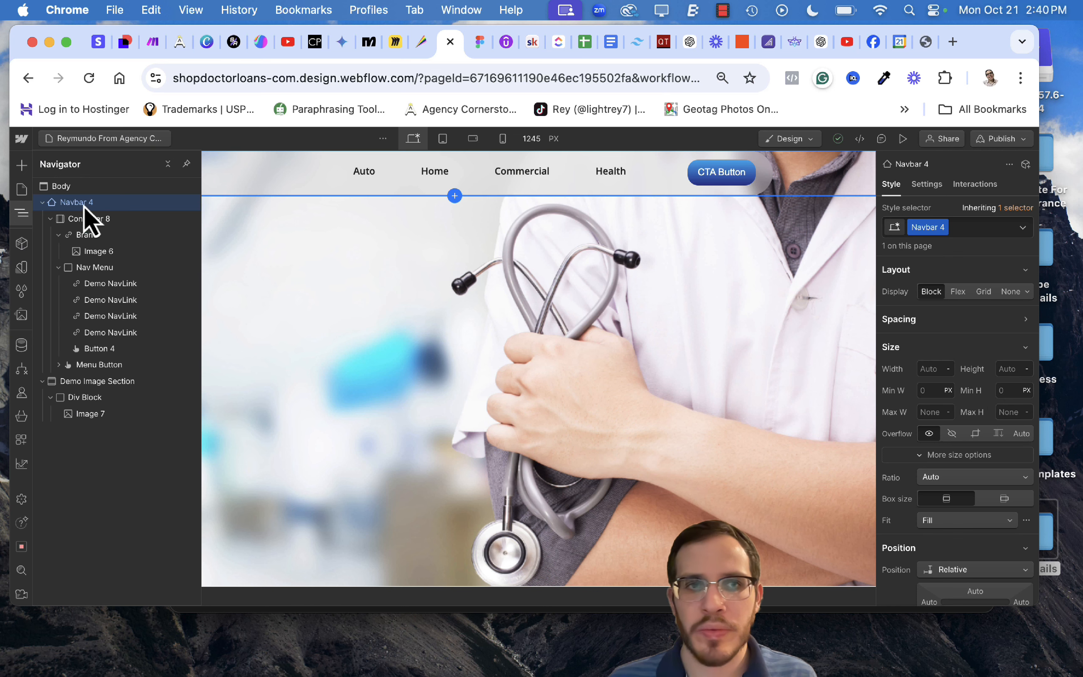
pyautogui.scroll(-3, 945, 403)
pyautogui.scroll(3, 953, 411)
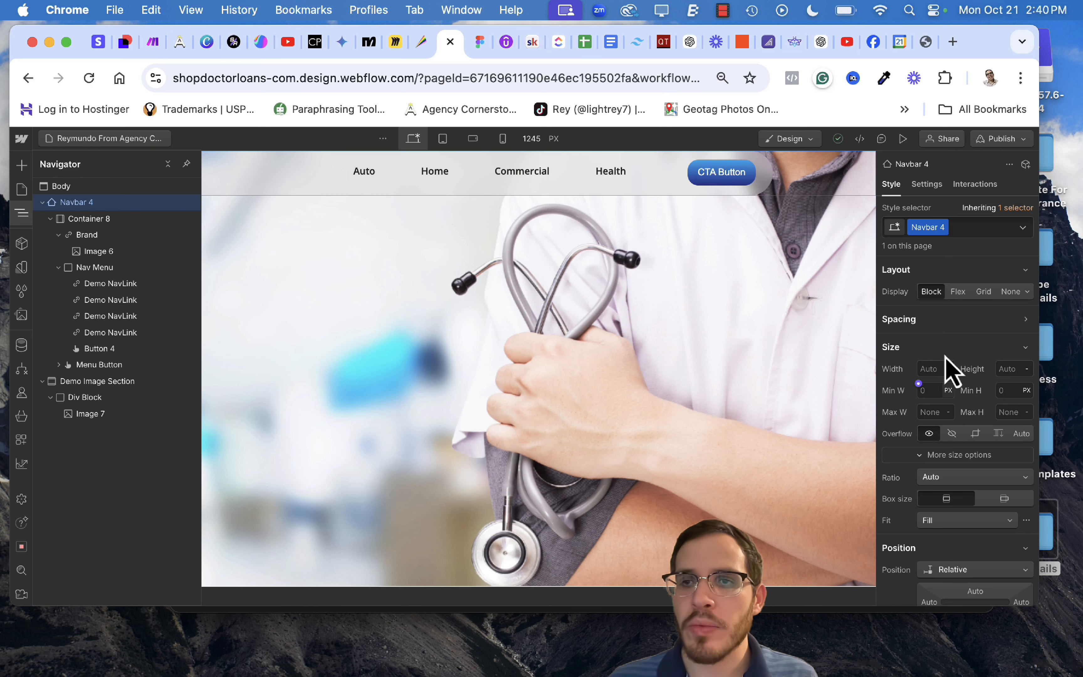
pyautogui.scroll(-4, 945, 340)
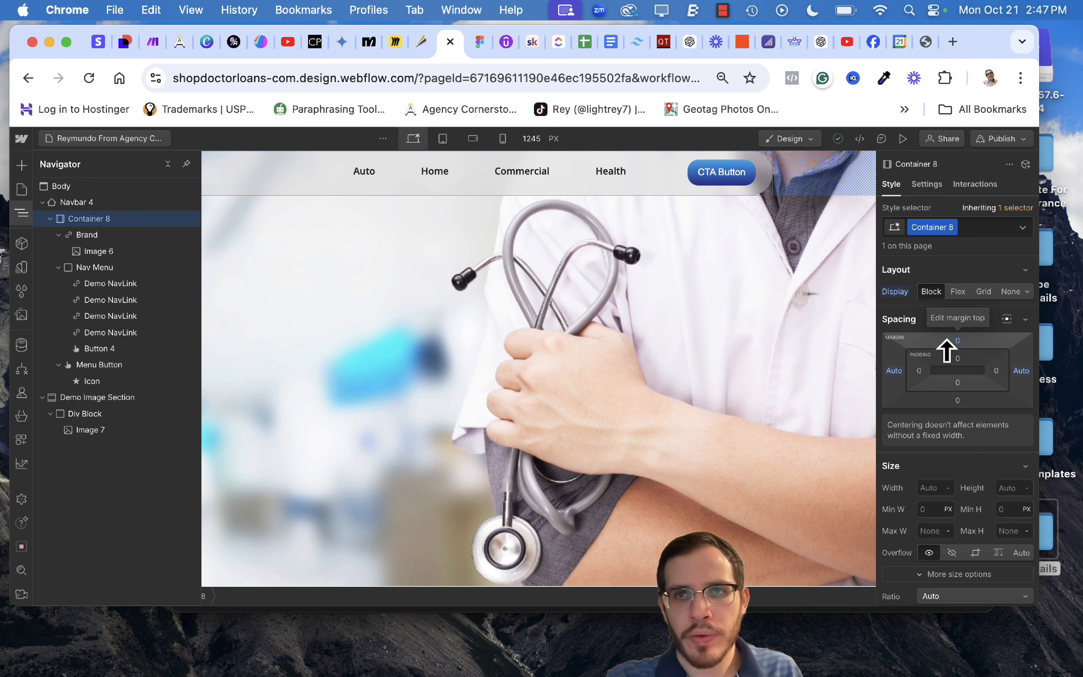
# Set the display of the navbar's Container 8 to Flex.
pyautogui.moveTo(944, 342)
pyautogui.mouseDown()
pyautogui.moveTo(949, 305)
pyautogui.moveTo(957, 340)
pyautogui.mouseUp()
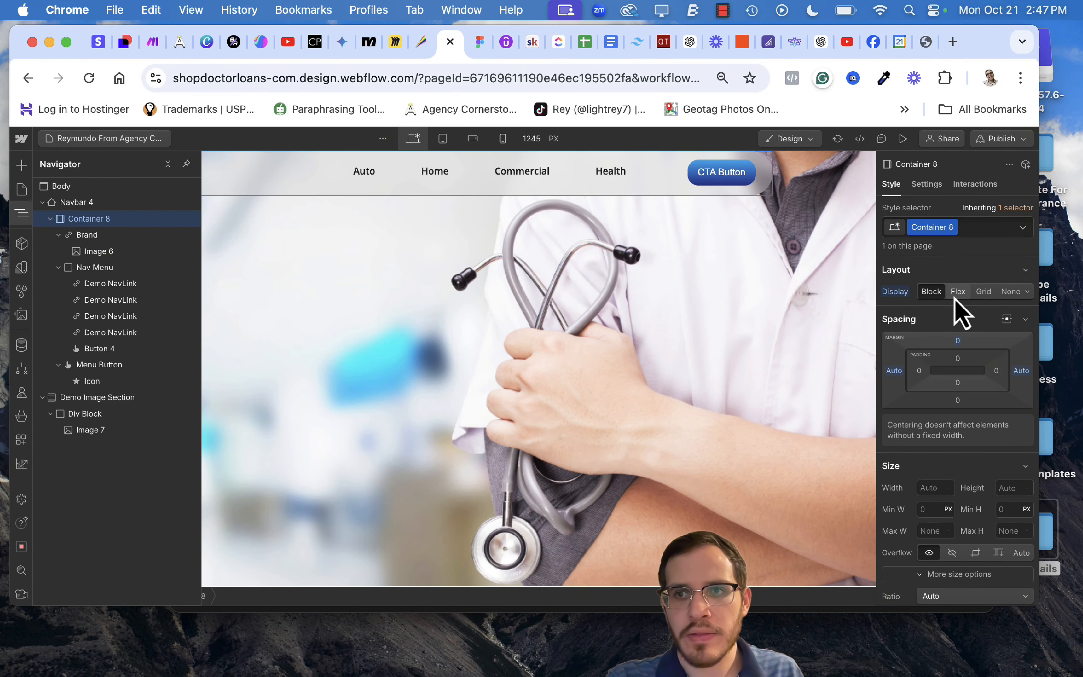
pyautogui.click(956, 295)
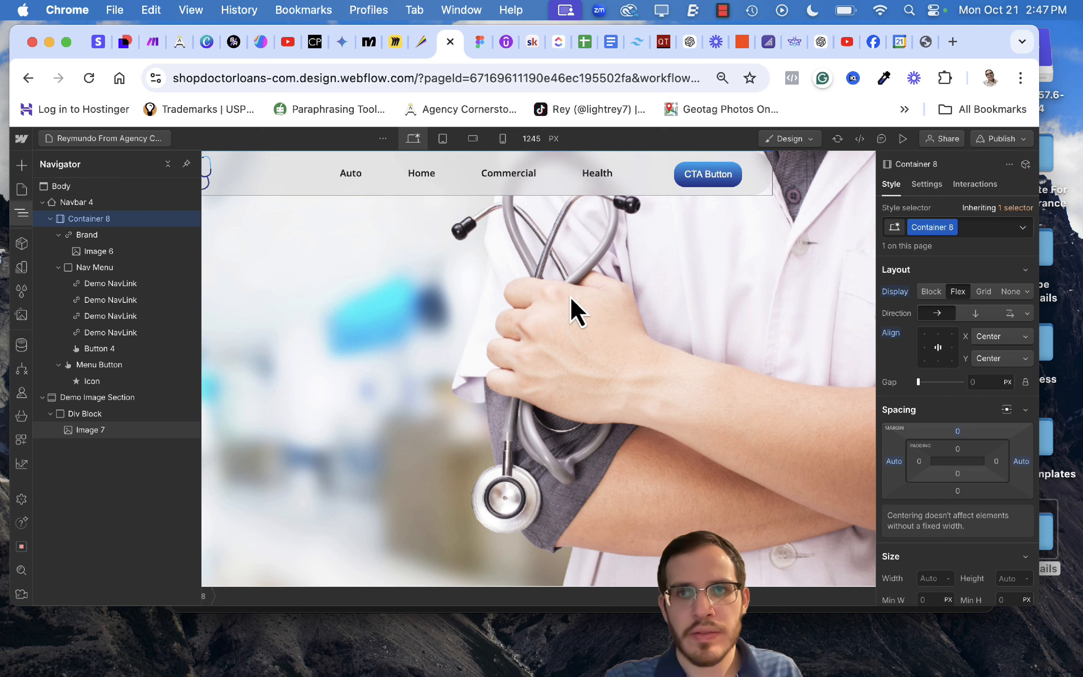
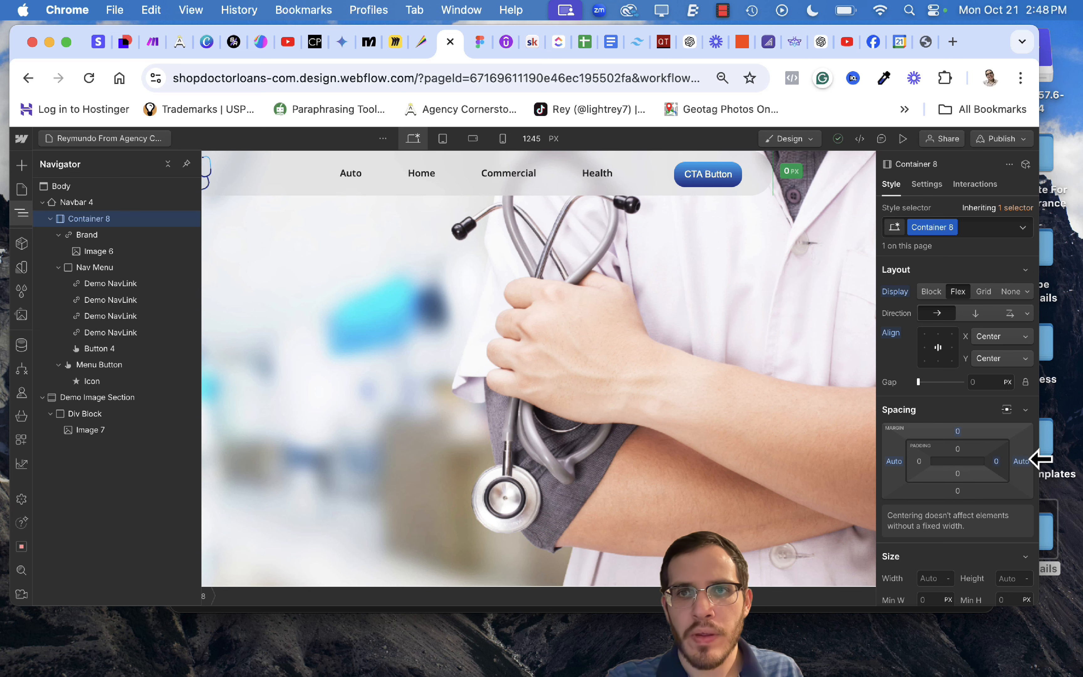
pyautogui.moveTo(967, 445); pyautogui.dragTo(996, 443)
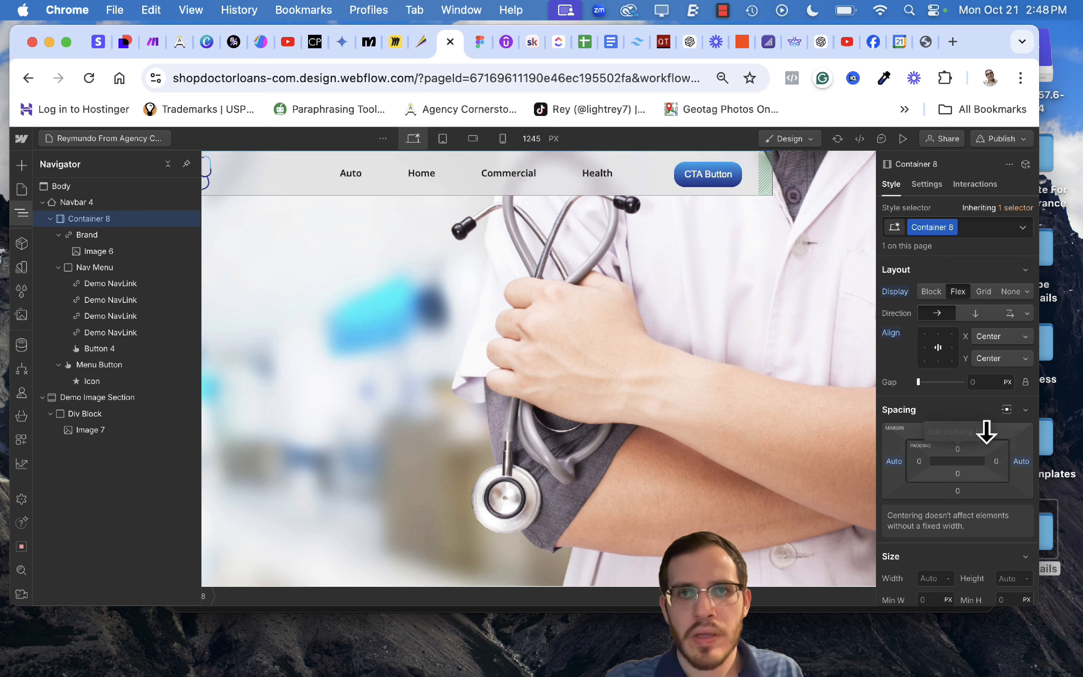
# Set Container 8's position to Fixed, anchored along the top with 0% top, left and right offsets.
pyautogui.scroll(-2, 950, 472)
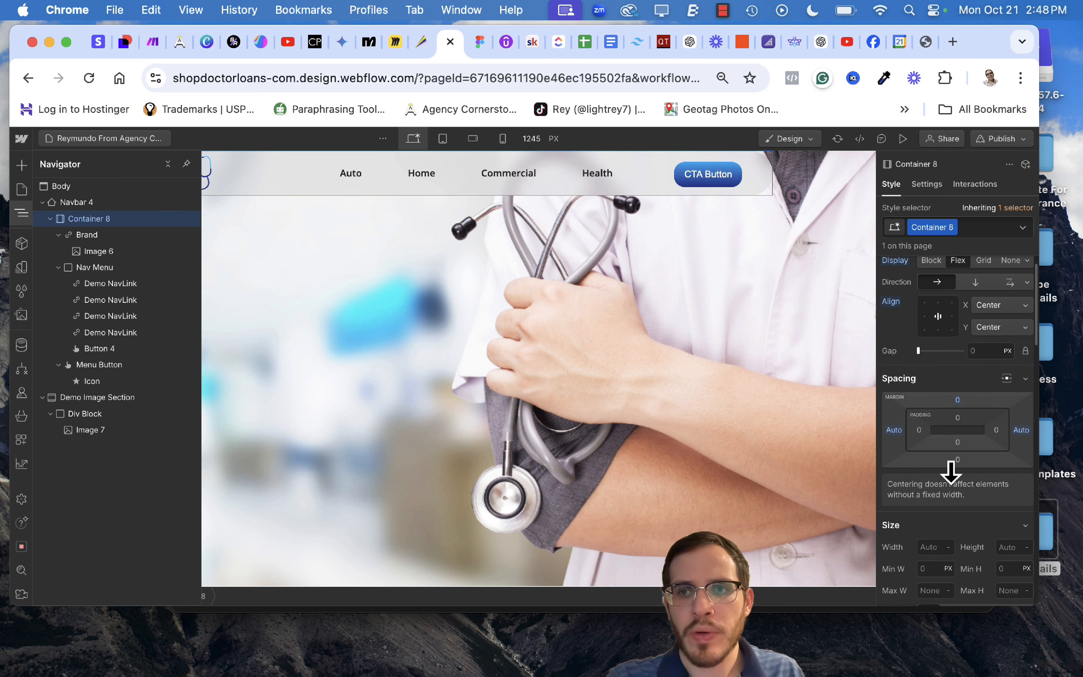
pyautogui.scroll(-10, 949, 471)
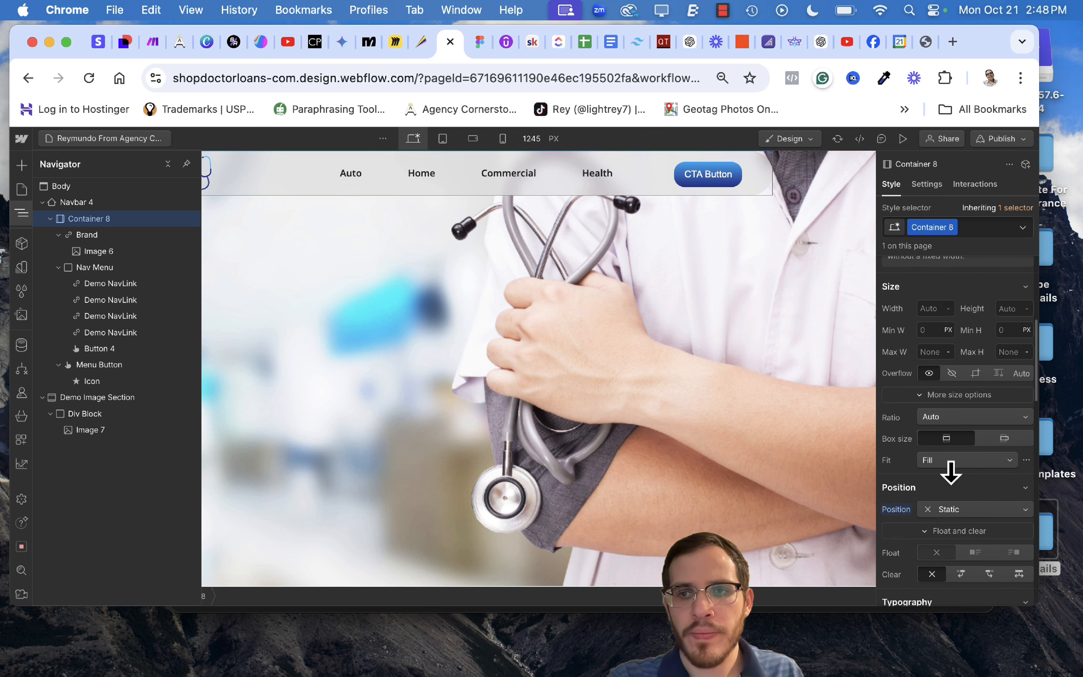
pyautogui.click(967, 510)
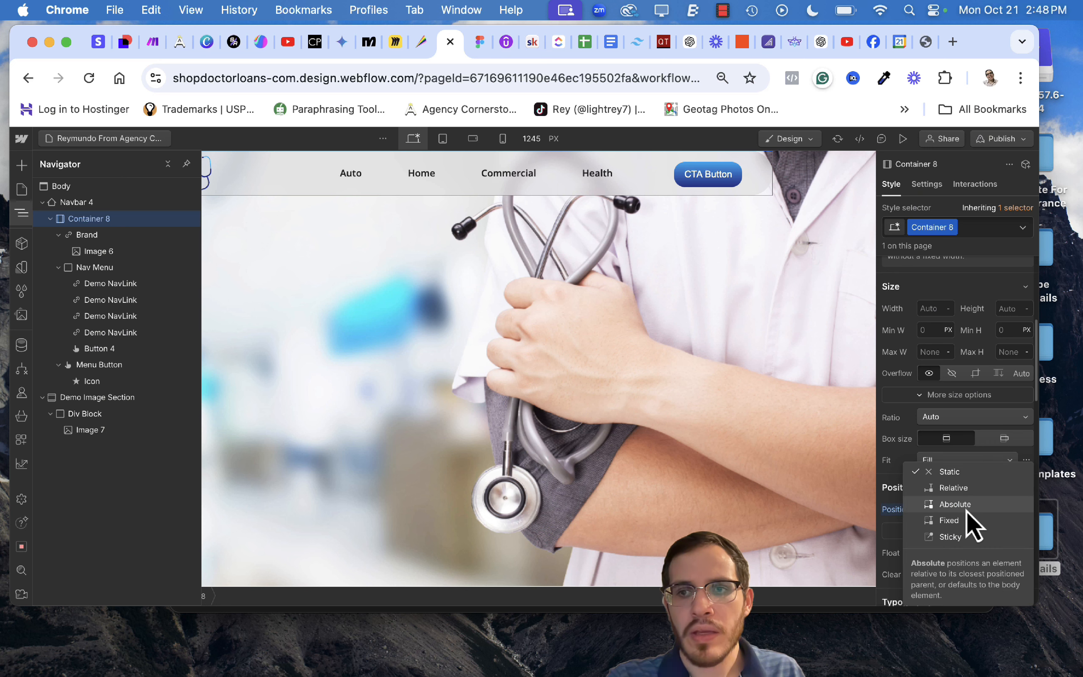
pyautogui.click(949, 520)
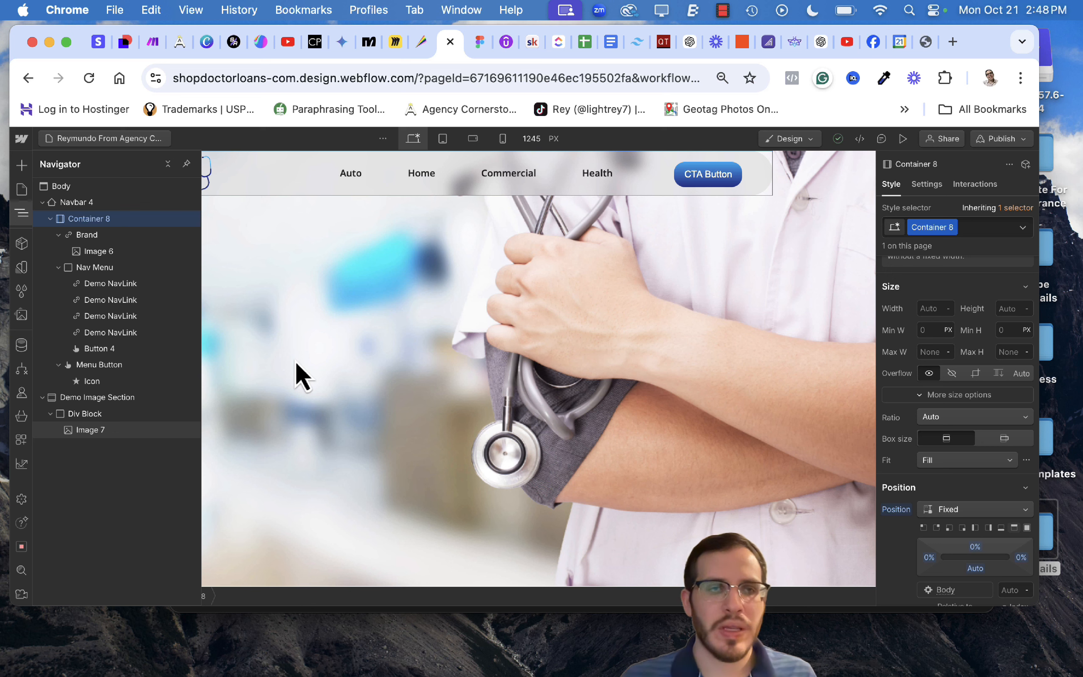
# Set the top offset of the fixed Container 8 to 2% and view the navbar with the Navigator hidden.
pyautogui.click(86, 208)
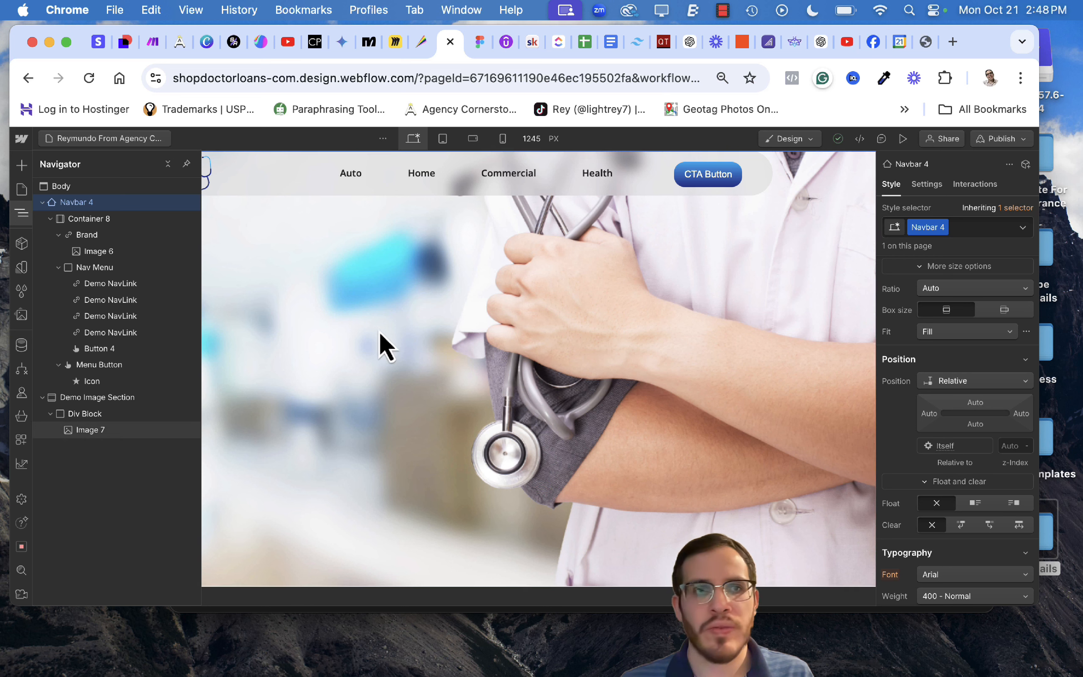
pyautogui.click(91, 221)
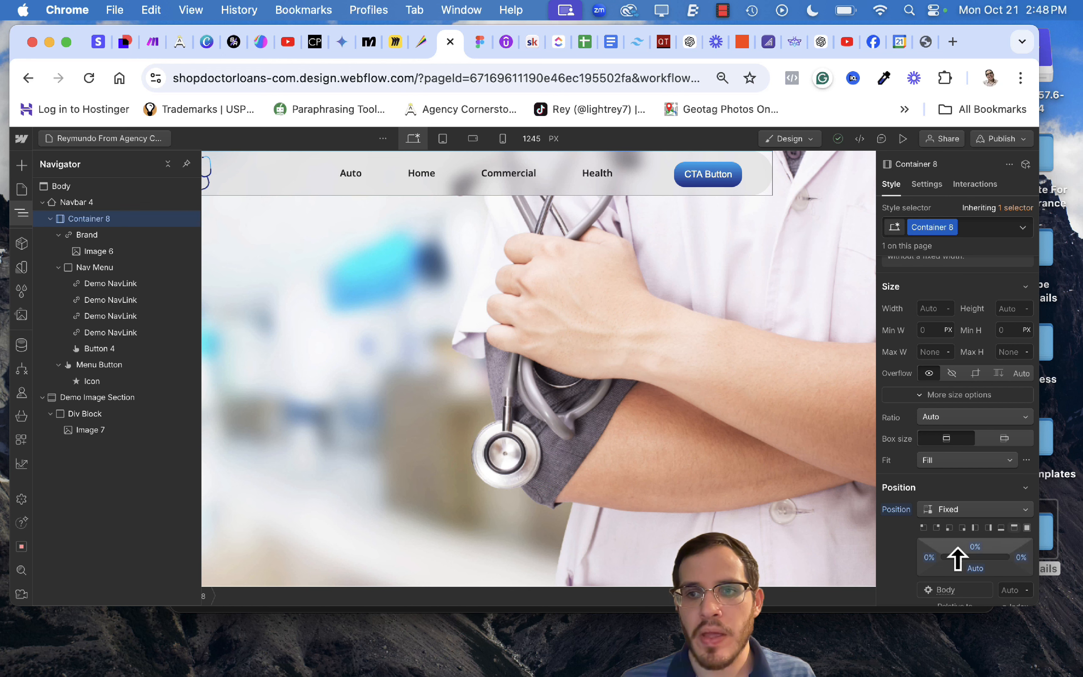
pyautogui.moveTo(957, 559); pyautogui.dragTo(958, 556)
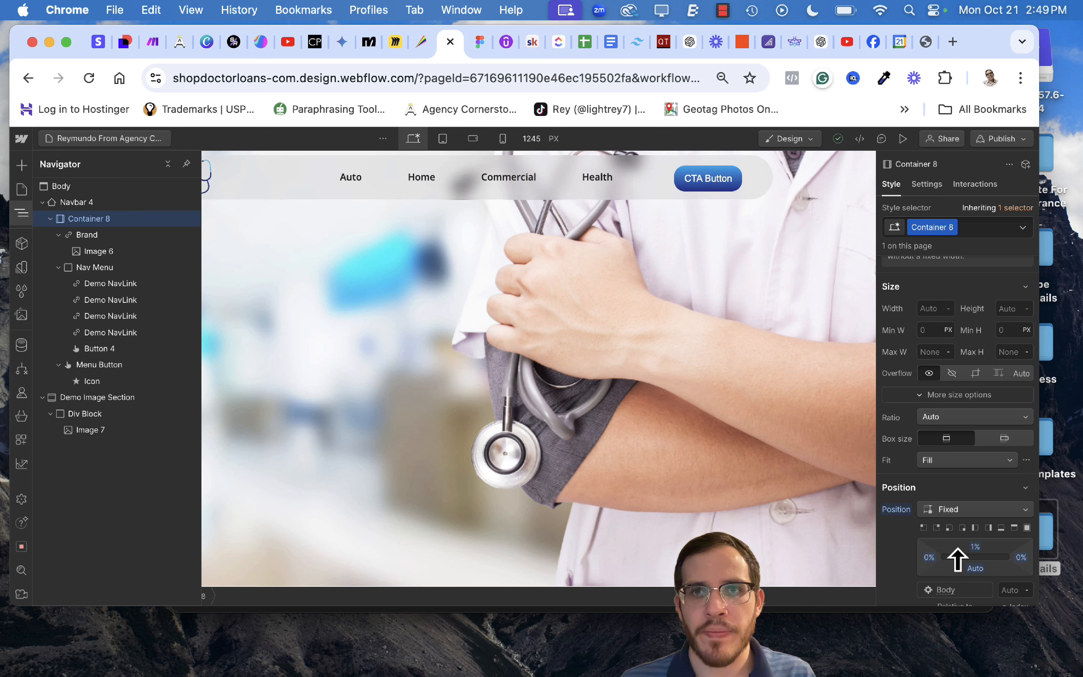
pyautogui.click(717, 450)
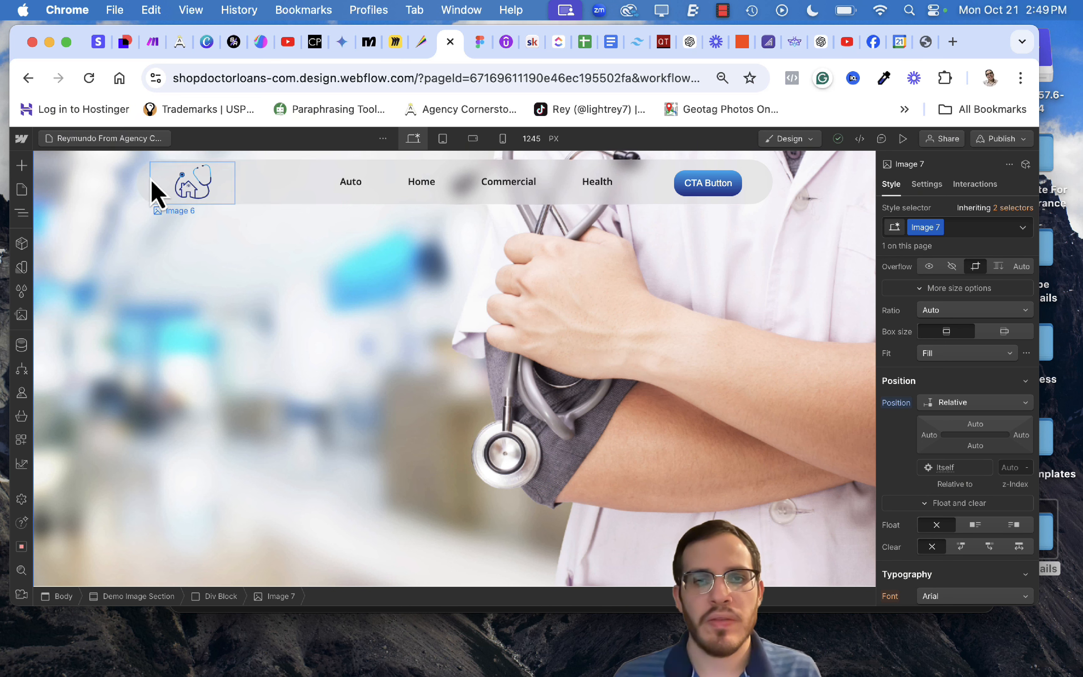
pyautogui.press('z')
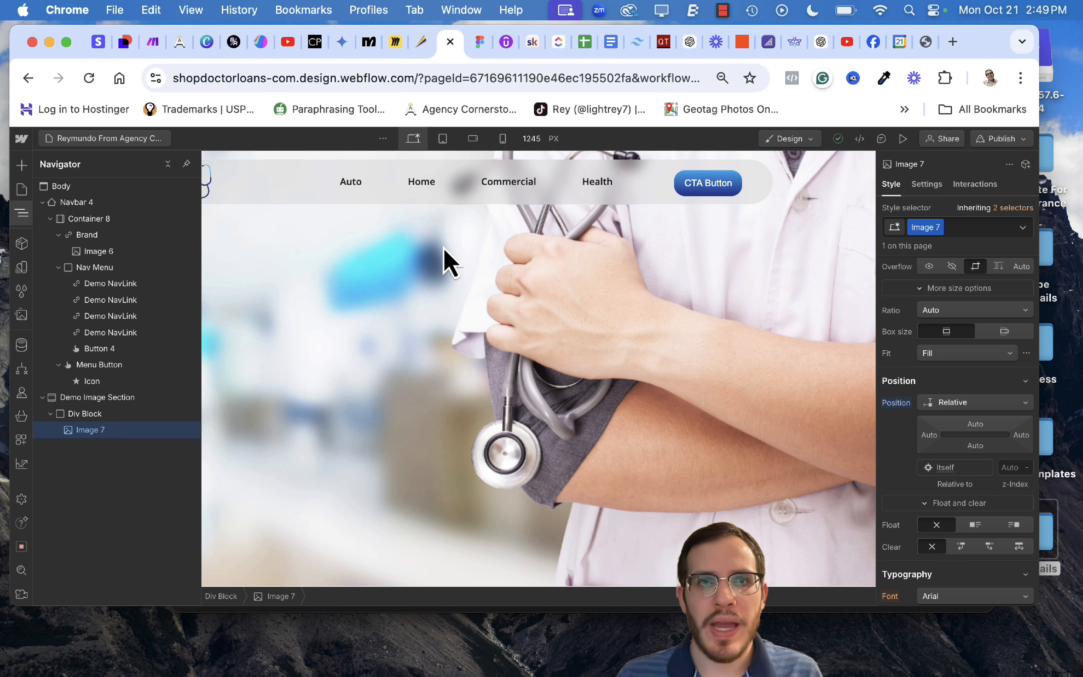
pyautogui.press('z')
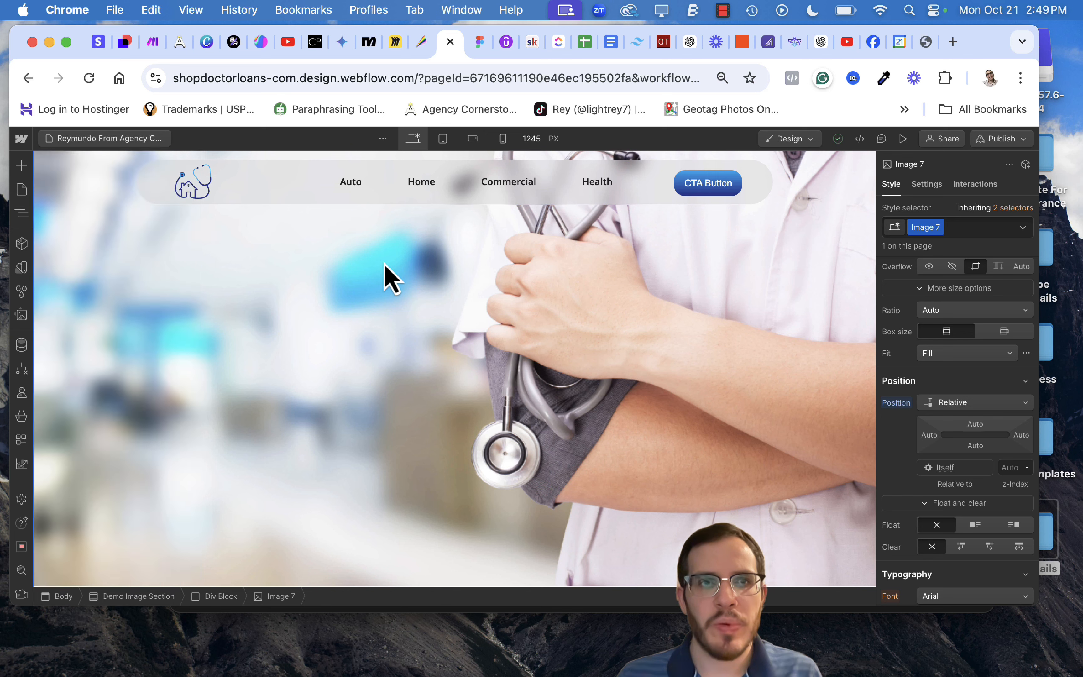
# Add a box shadow to Container 8, trying the Inside type and returning it to Outside.
pyautogui.click(150, 197)
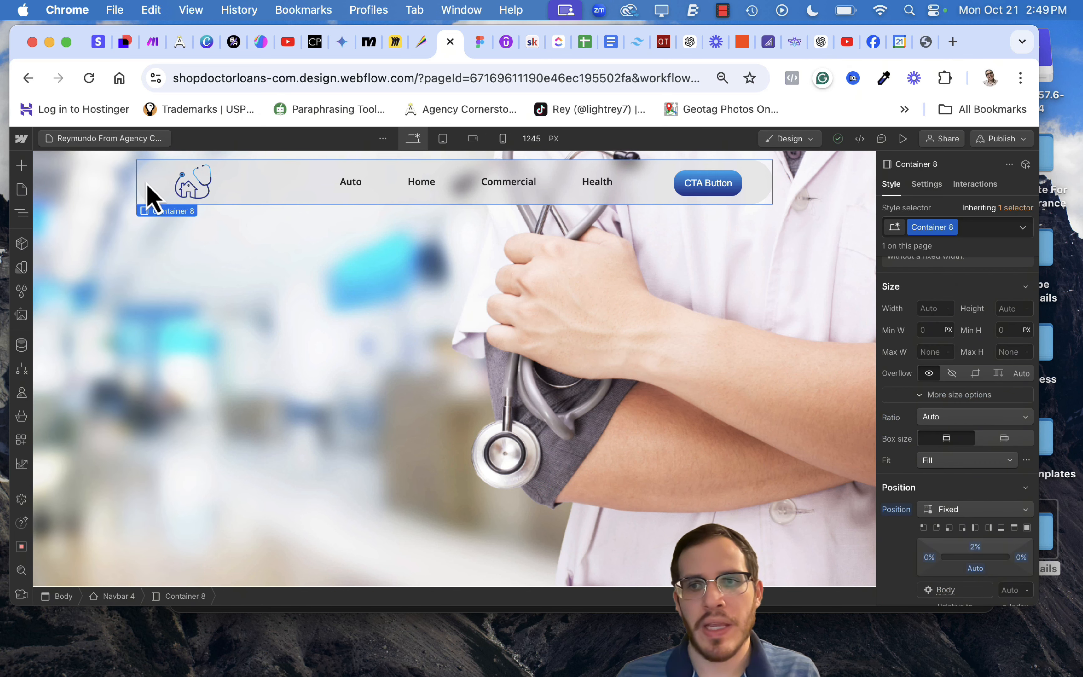
pyautogui.scroll(-5, 947, 442)
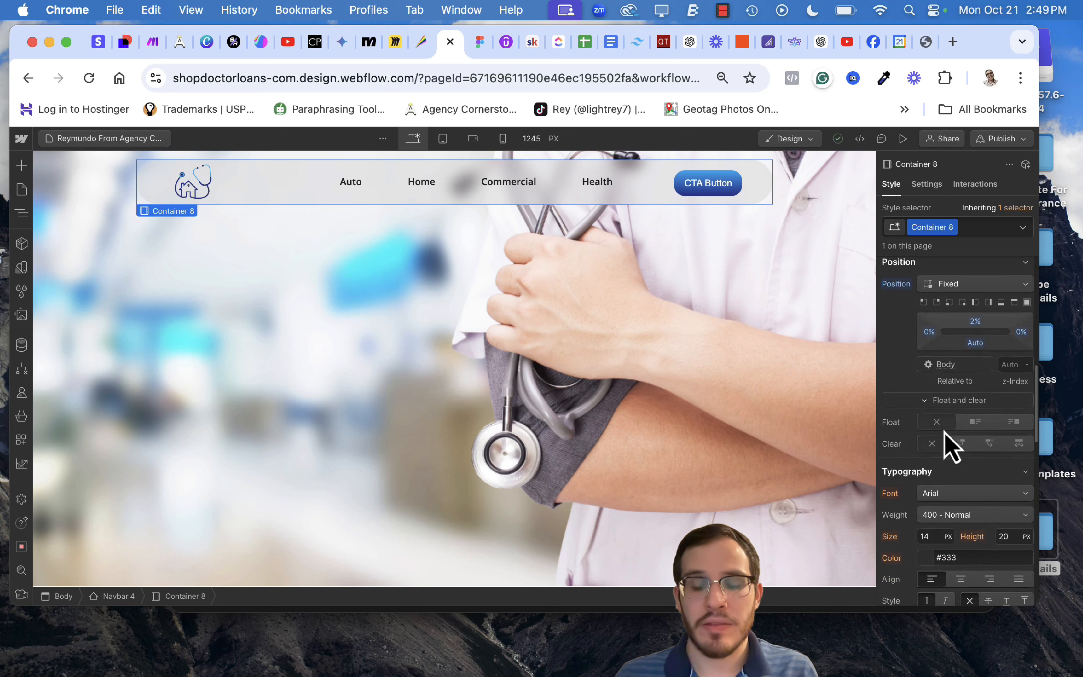
pyautogui.scroll(-5, 948, 444)
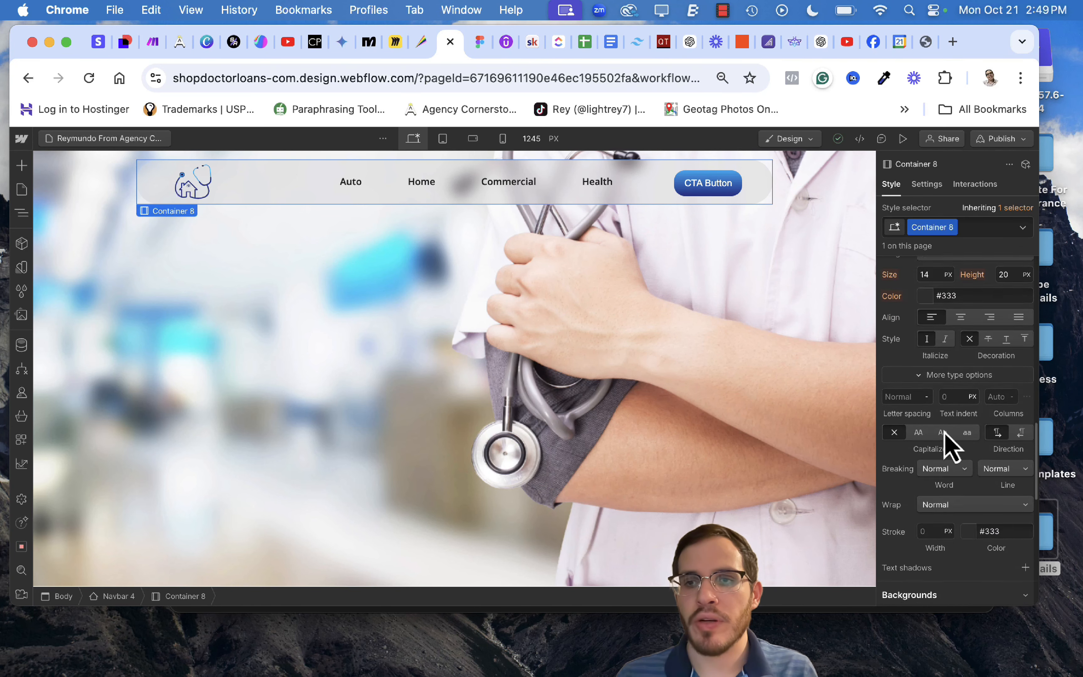
pyautogui.scroll(-4, 949, 446)
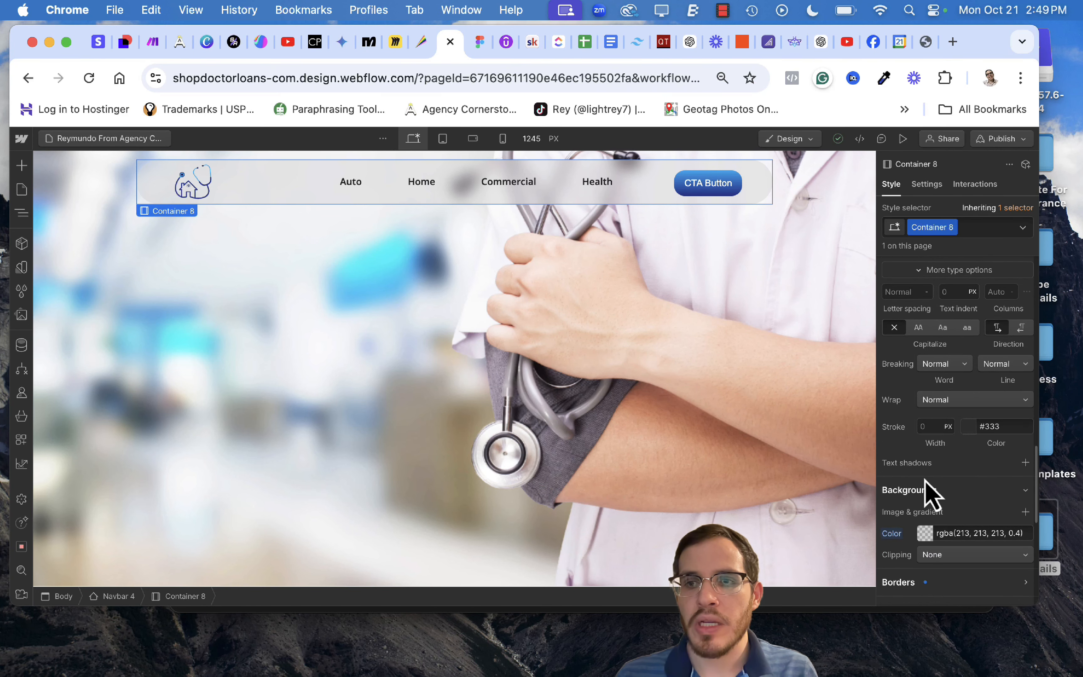
pyautogui.scroll(-4, 932, 492)
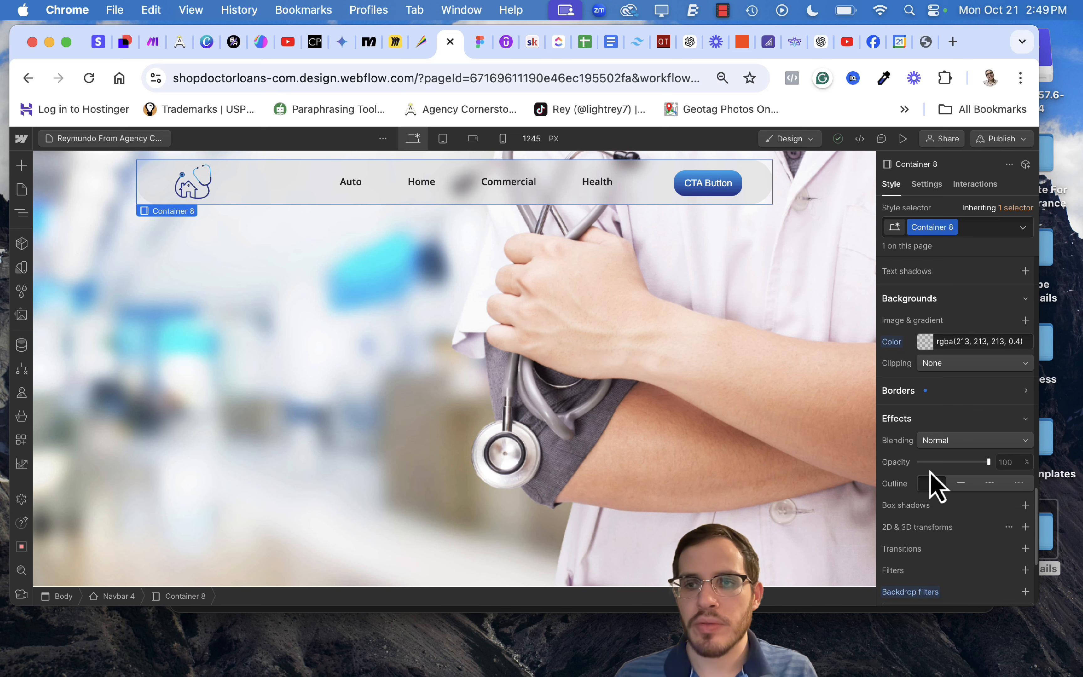
pyautogui.scroll(-2, 934, 483)
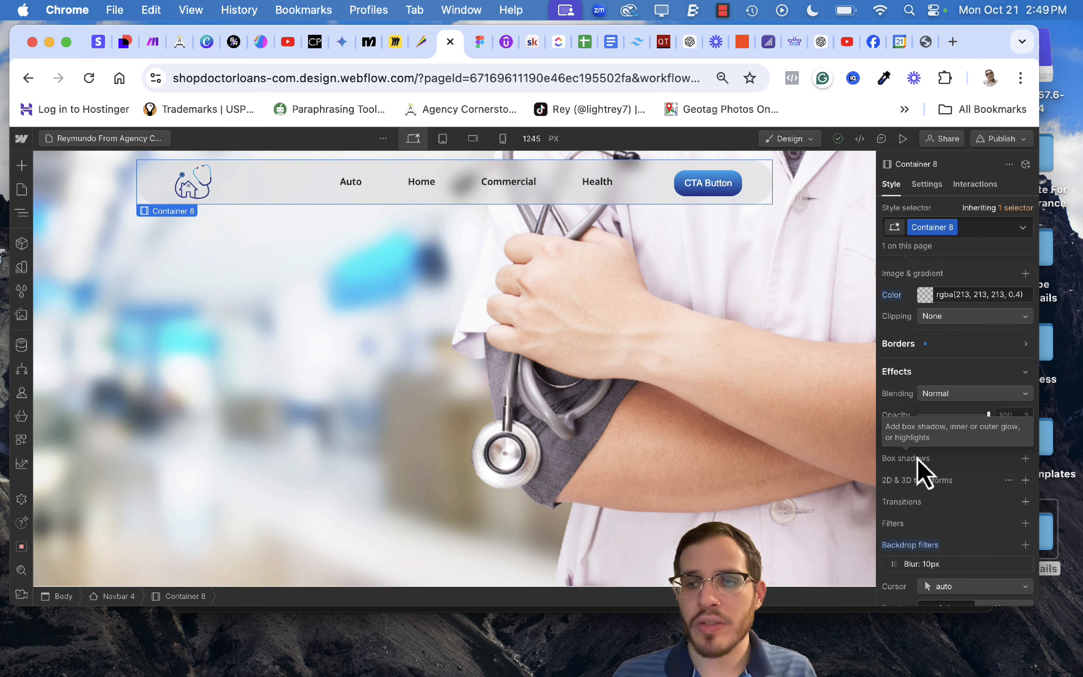
pyautogui.click(1026, 458)
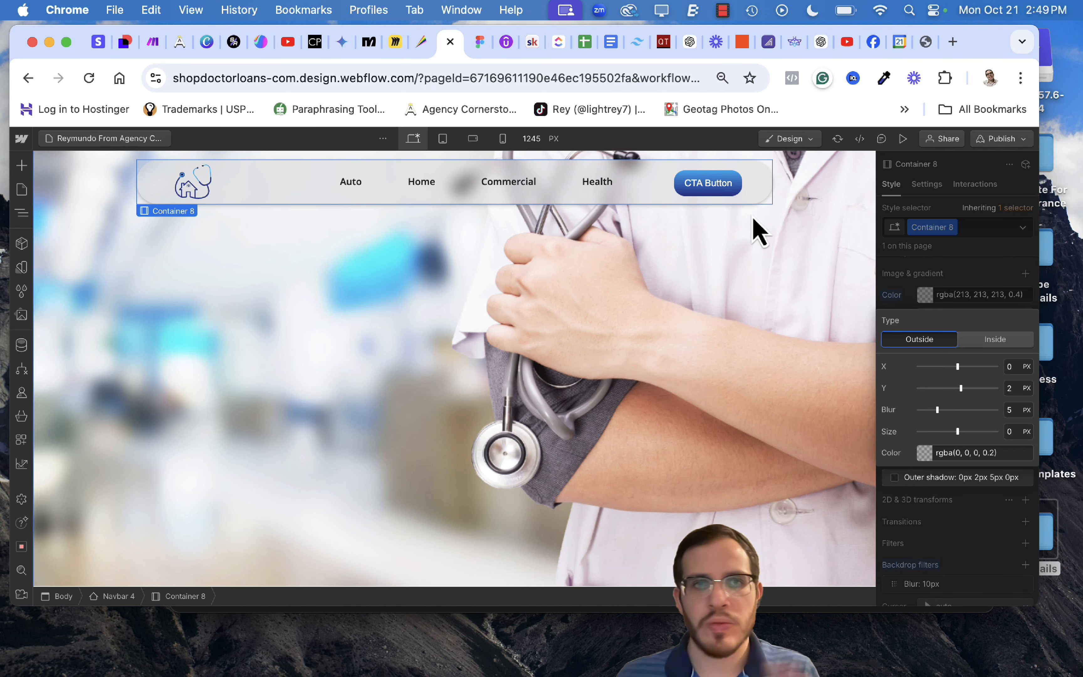
pyautogui.click(979, 345)
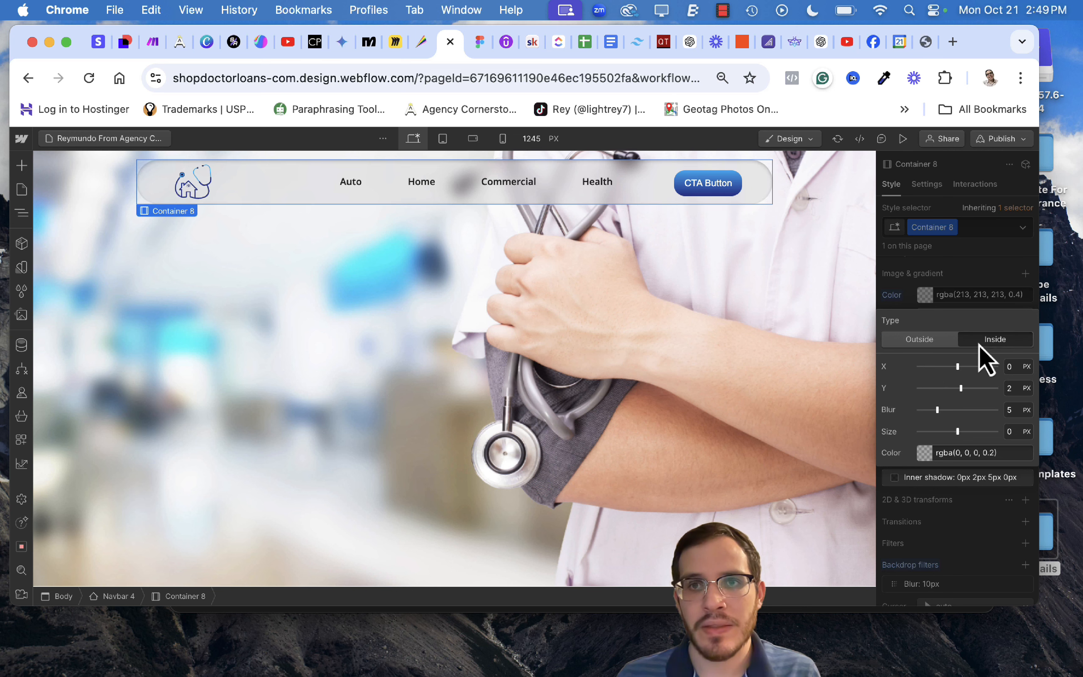
pyautogui.click(940, 345)
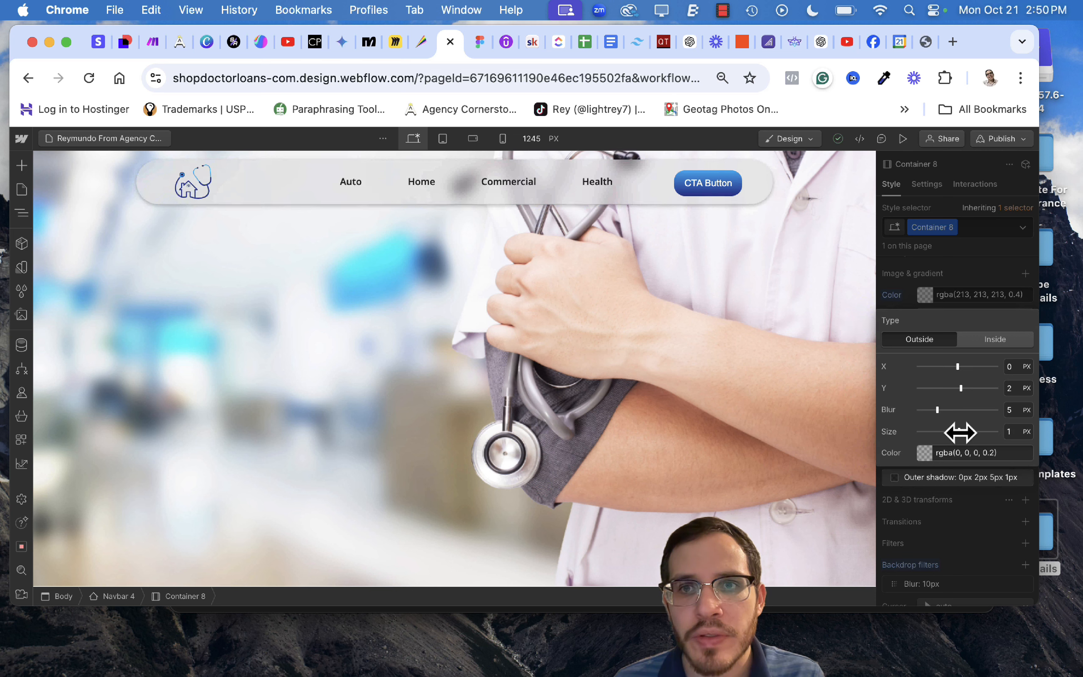
# Set Container 8's box shadow to a Y offset of 0 px, a blur of 9 px and a size of 6 px.
pyautogui.moveTo(962, 432); pyautogui.dragTo(965, 432)
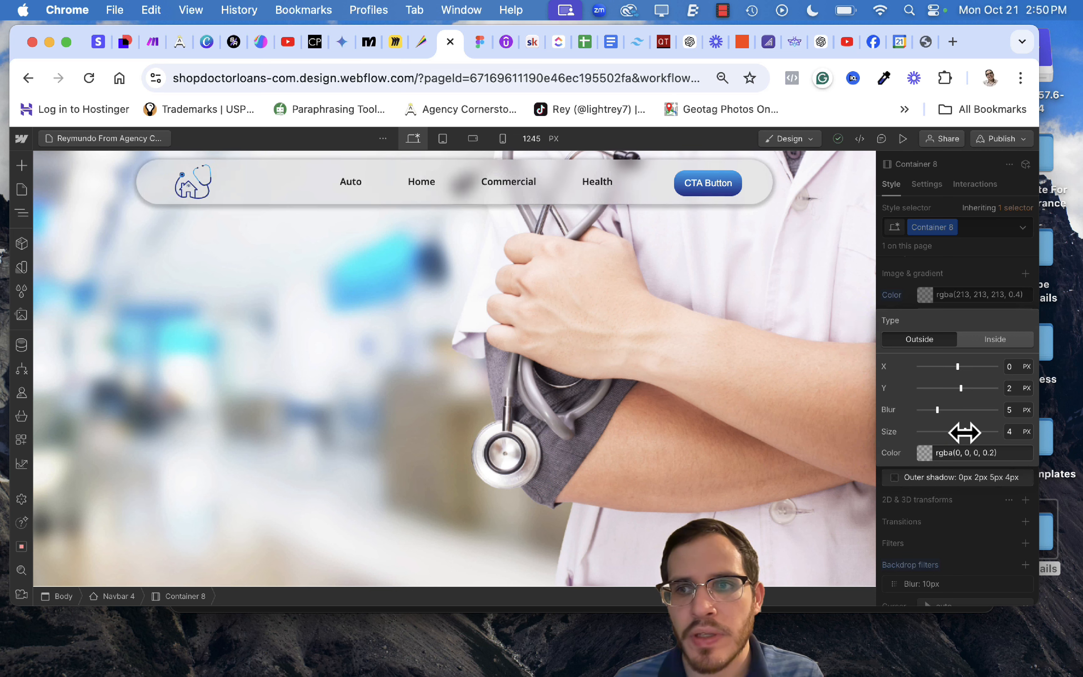
pyautogui.click(1018, 389)
pyautogui.write('0')
pyautogui.press('Return')
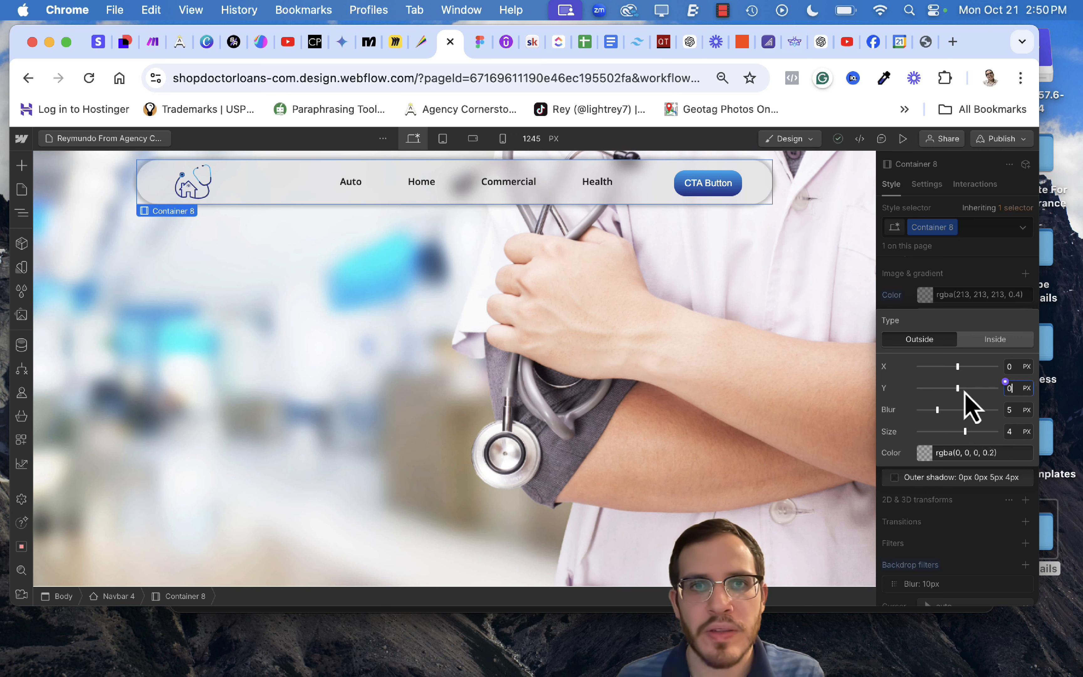
pyautogui.click(937, 409)
pyautogui.moveTo(937, 409); pyautogui.dragTo(963, 433)
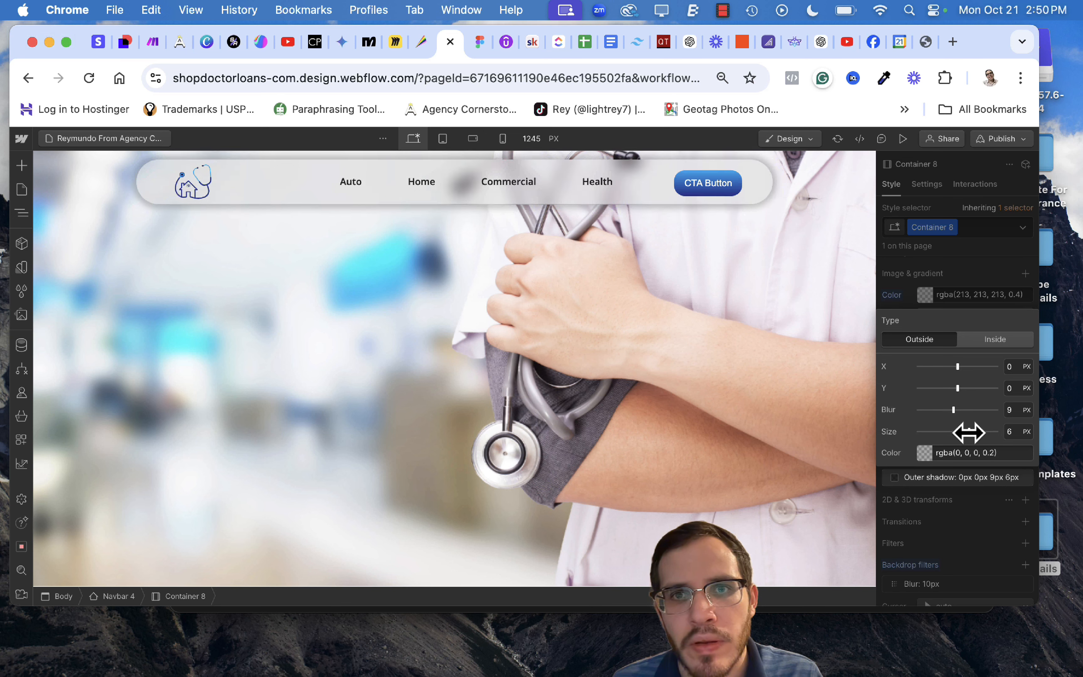
pyautogui.click(389, 351)
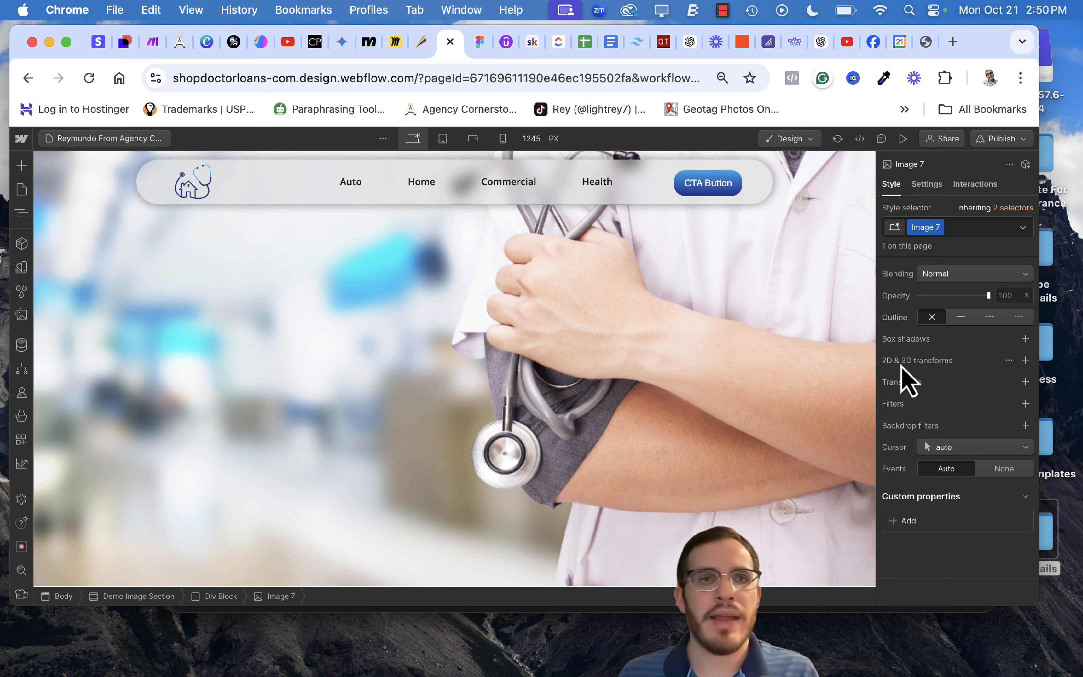
# Add a Mouse hover element trigger to the navbar's CTA Button and limit it to Desktop and above.
pyautogui.scroll(2, 940, 327)
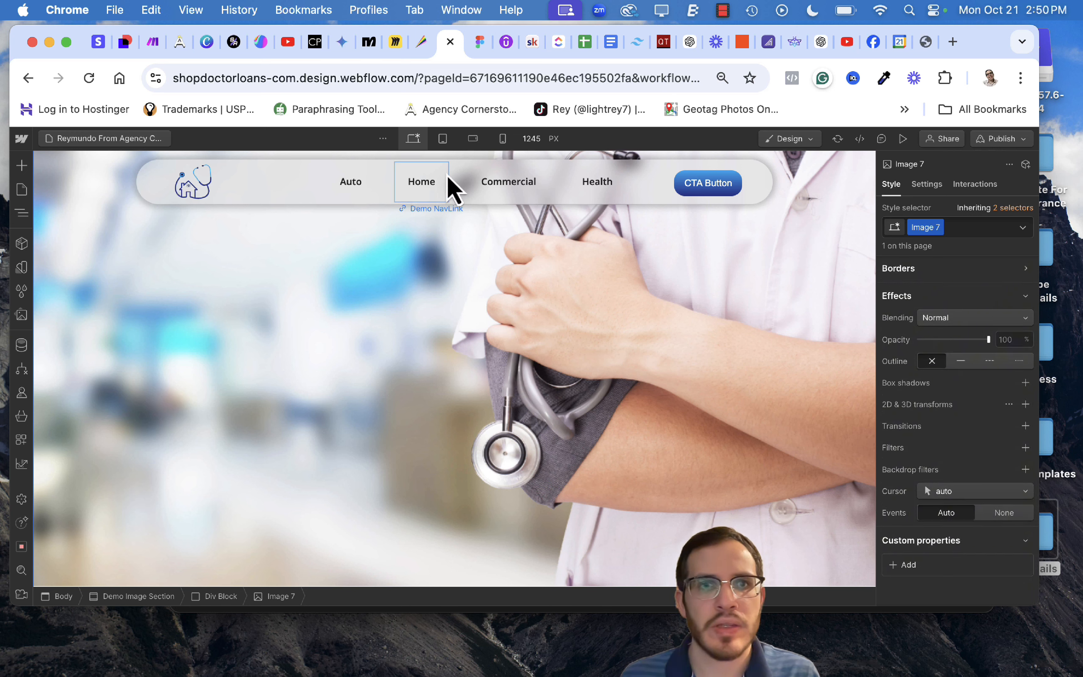
pyautogui.click(706, 188)
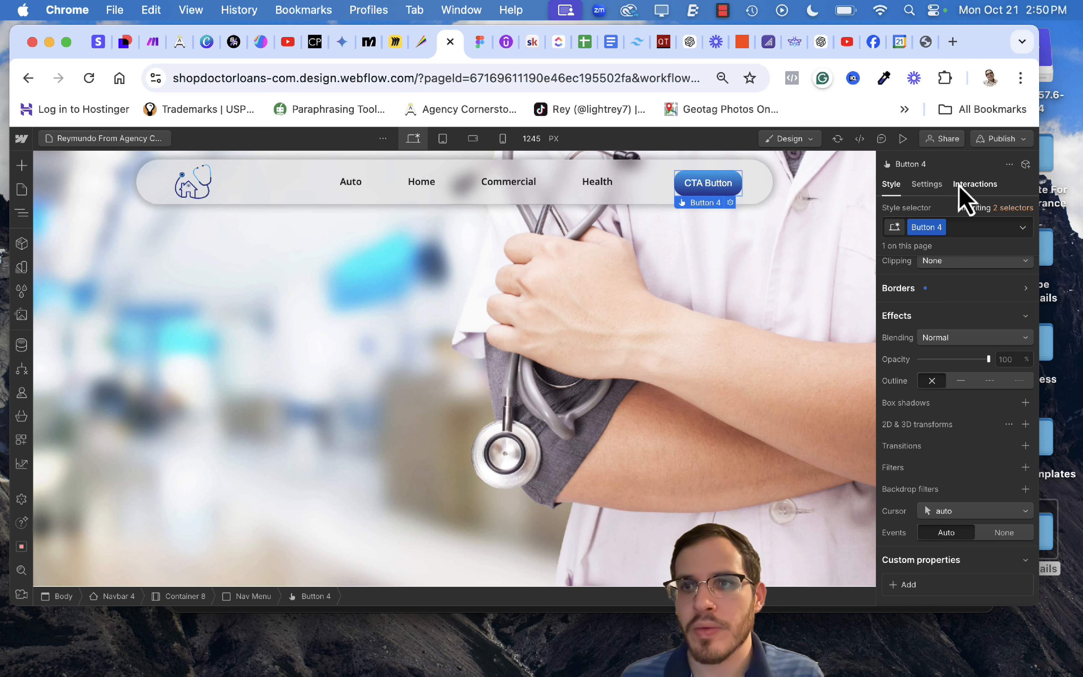
pyautogui.click(969, 188)
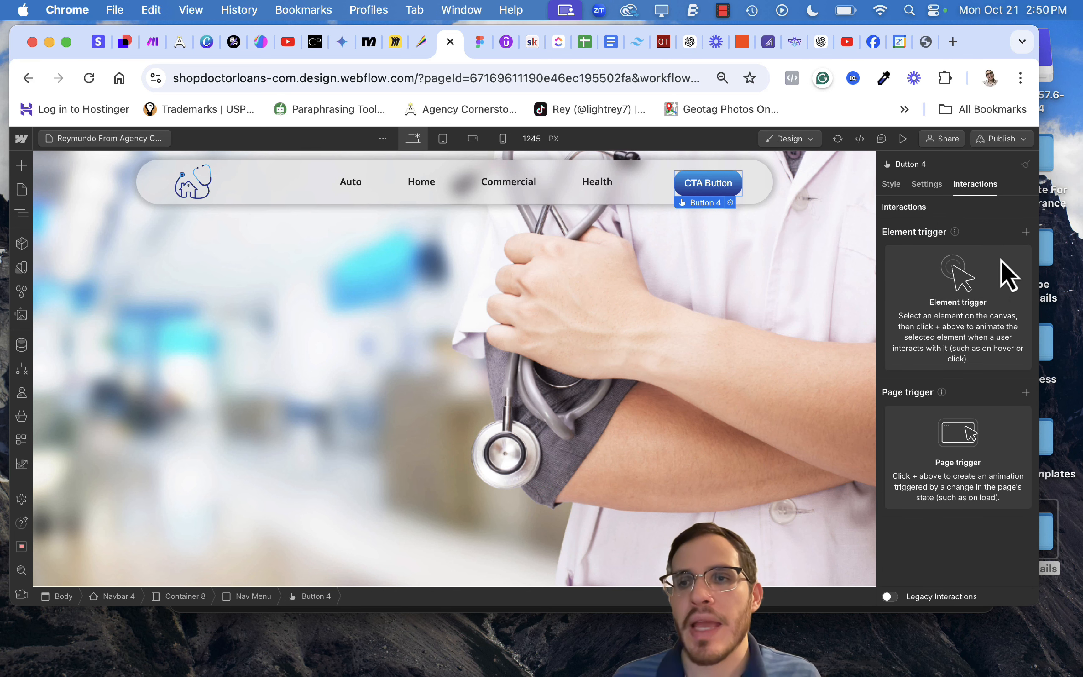
pyautogui.click(1026, 233)
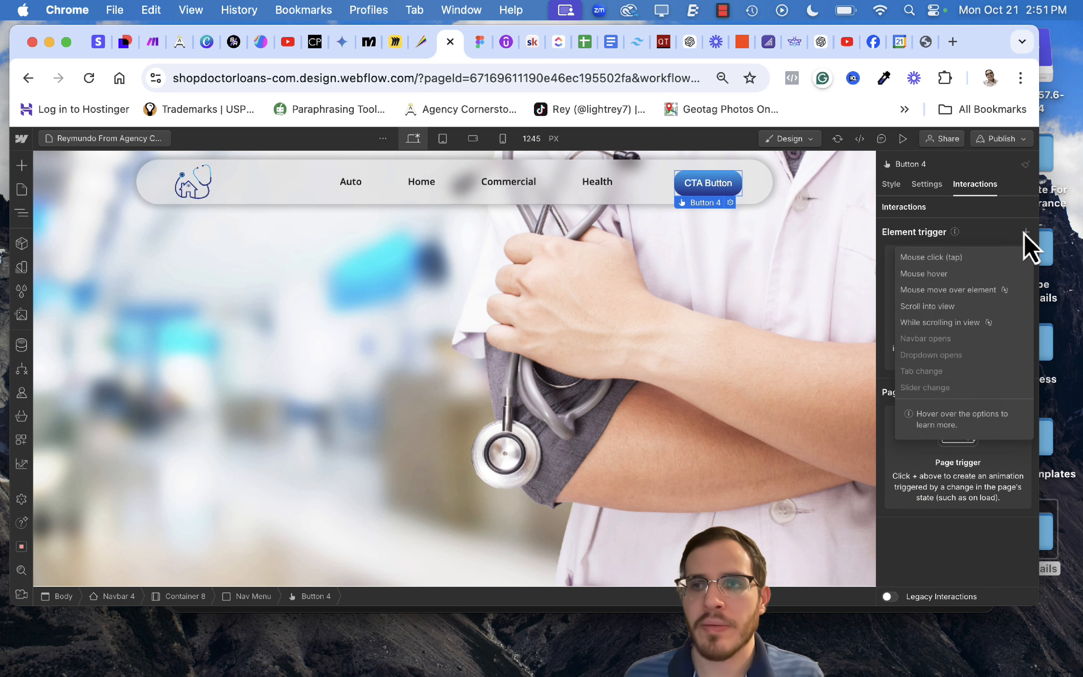
pyautogui.click(961, 274)
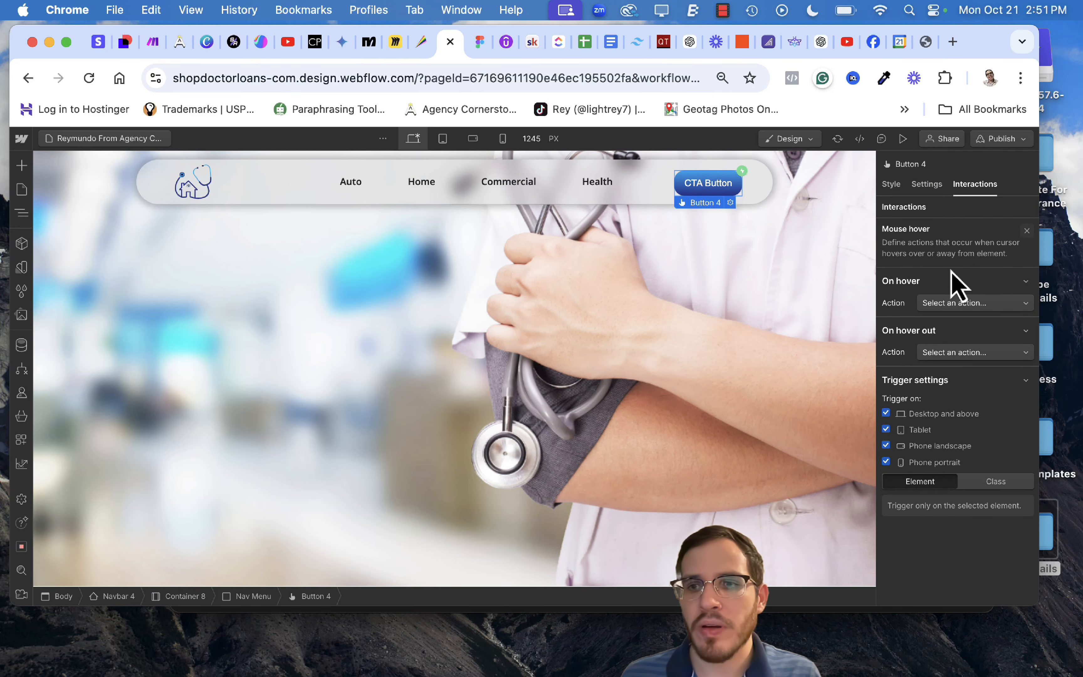
pyautogui.click(887, 430)
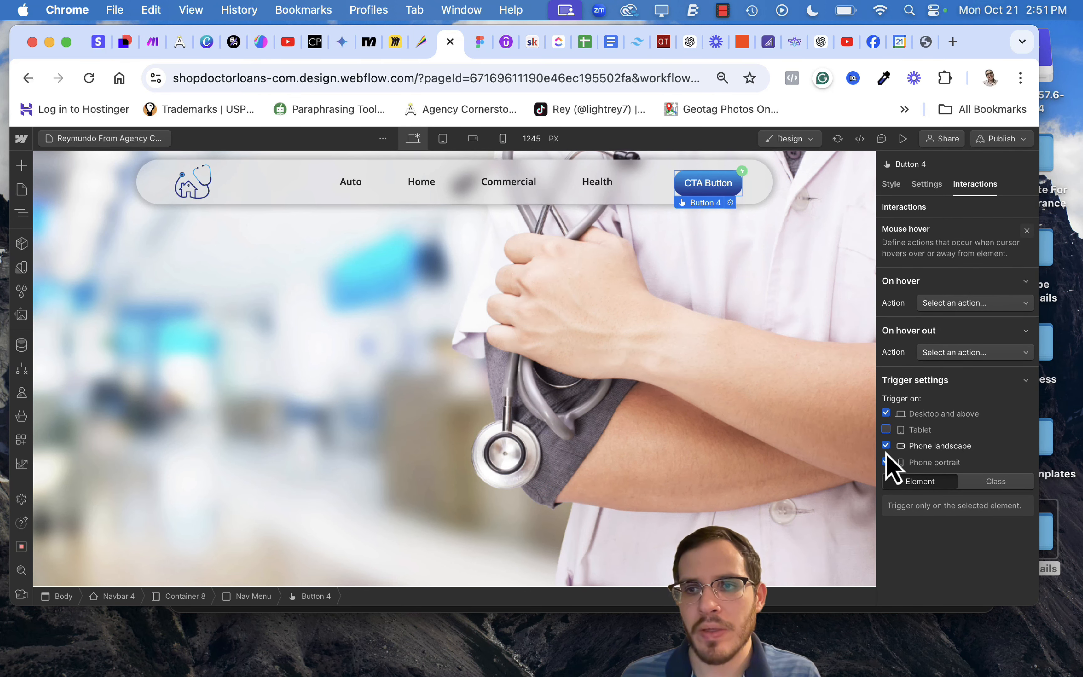
pyautogui.click(886, 448)
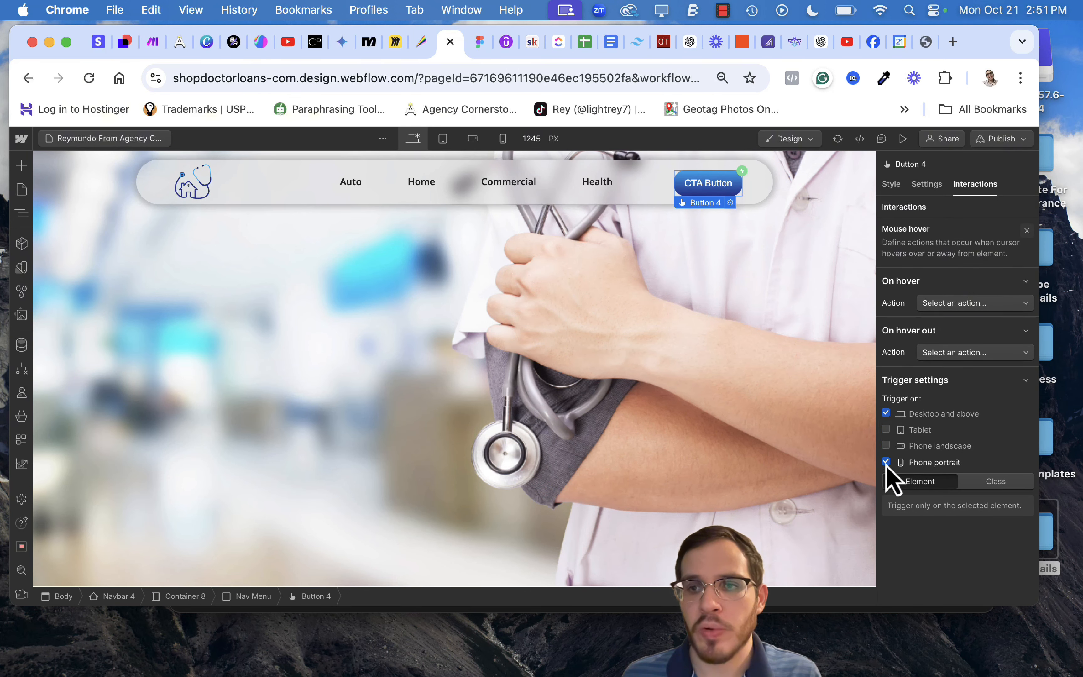
pyautogui.click(886, 463)
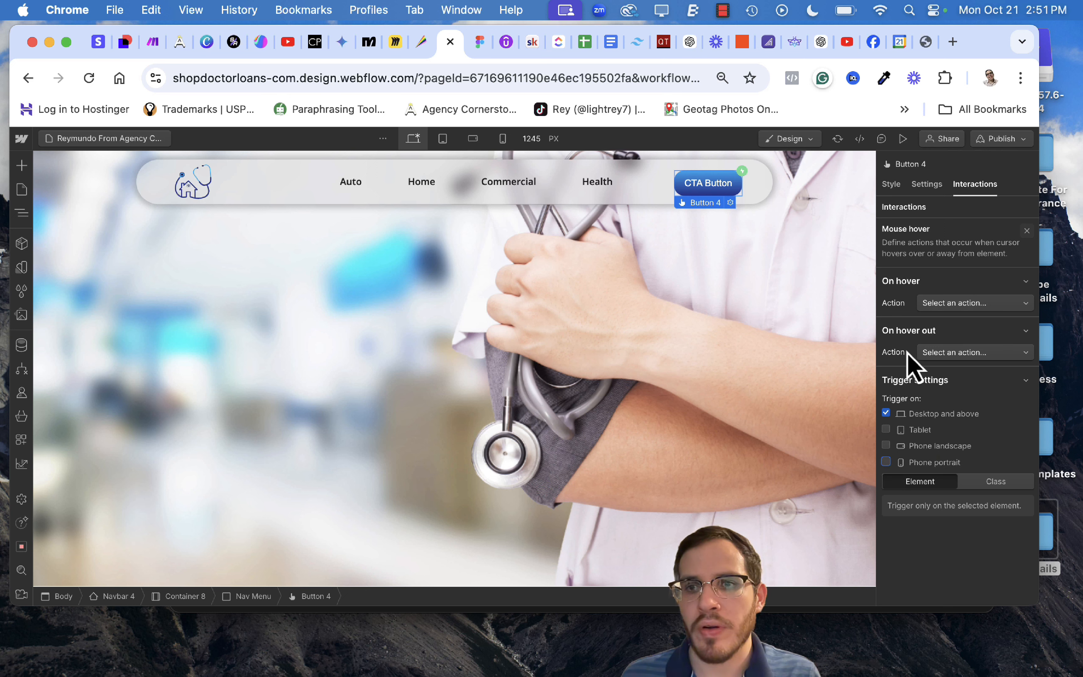
# Set the on-hover action to Start an animation and create a timed animation named "Demo Hover In".
pyautogui.click(943, 309)
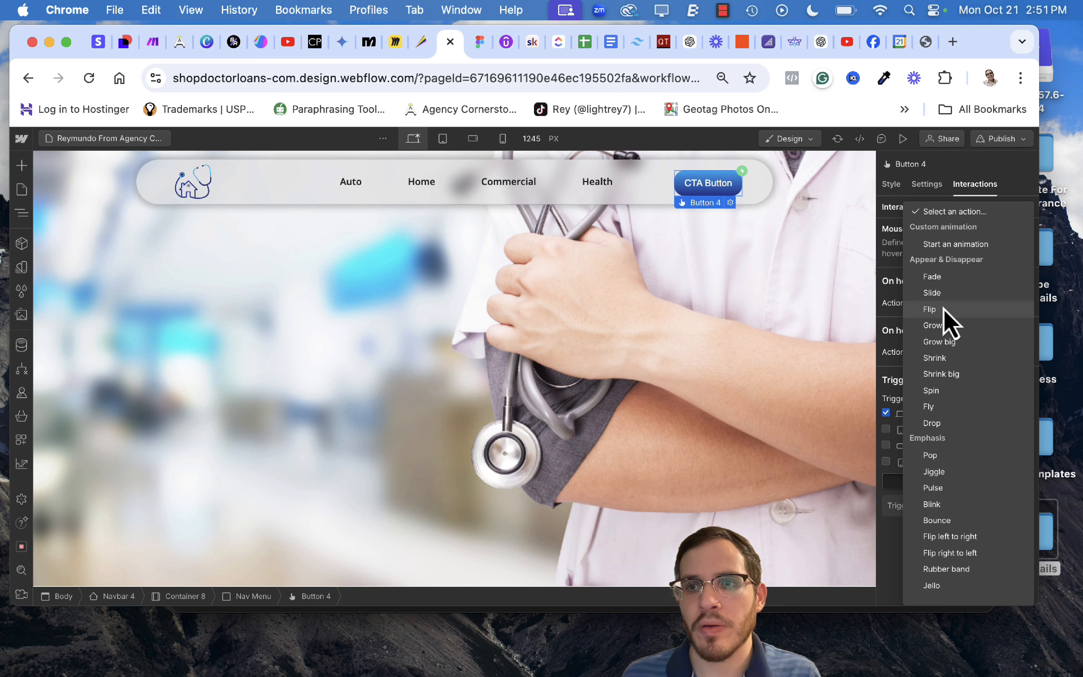
pyautogui.click(958, 245)
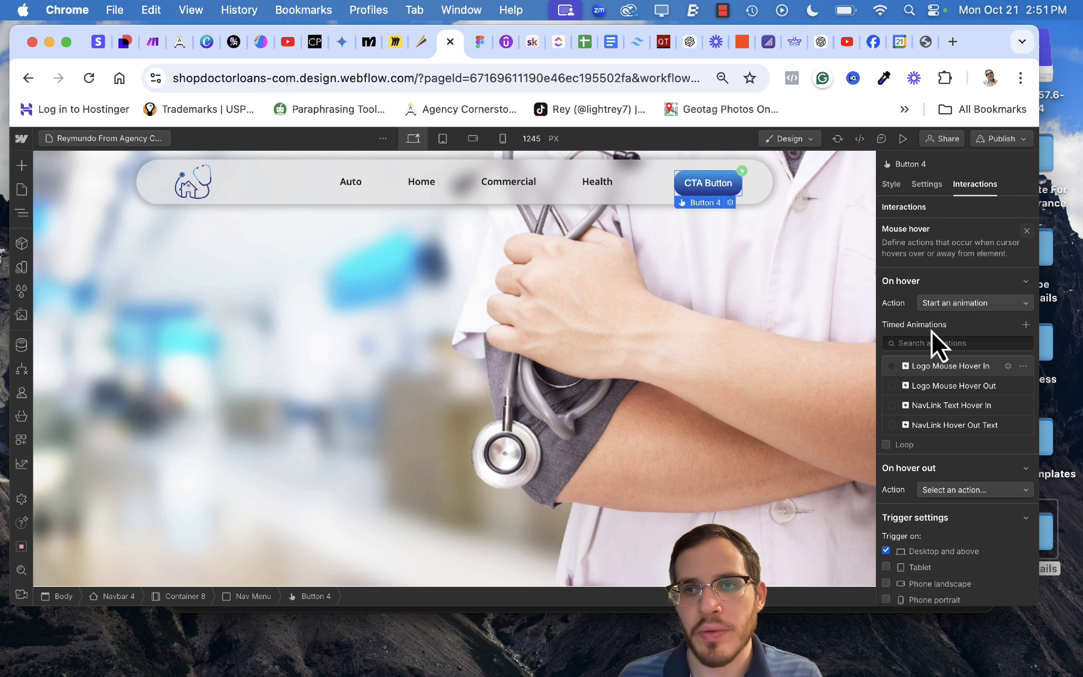
pyautogui.click(1025, 324)
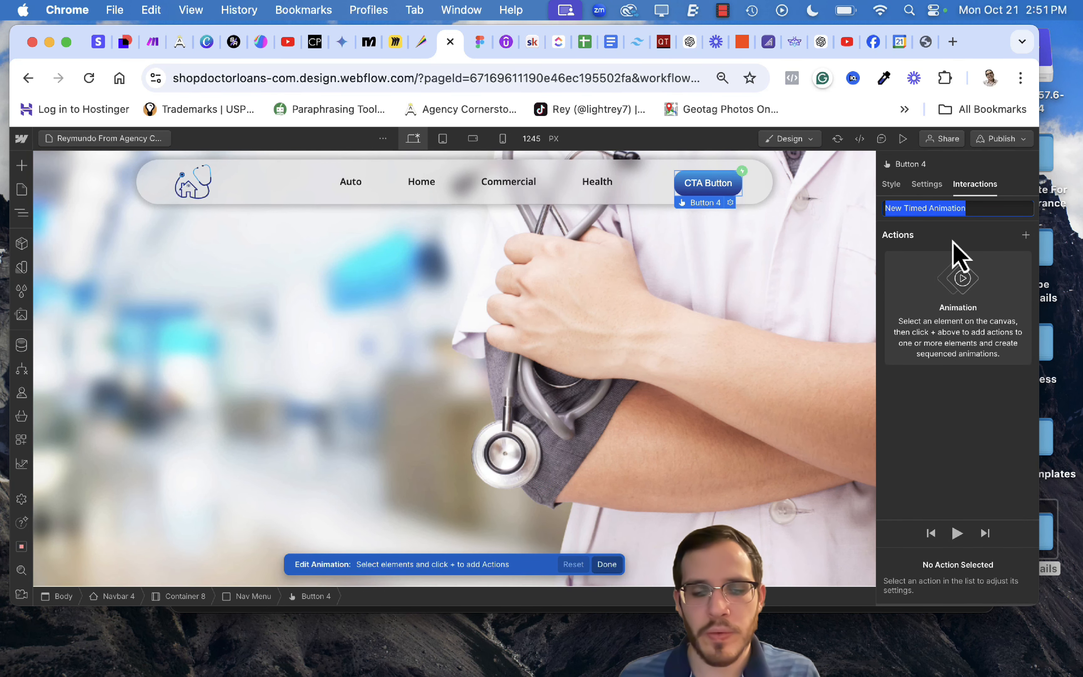
pyautogui.write('DEo')
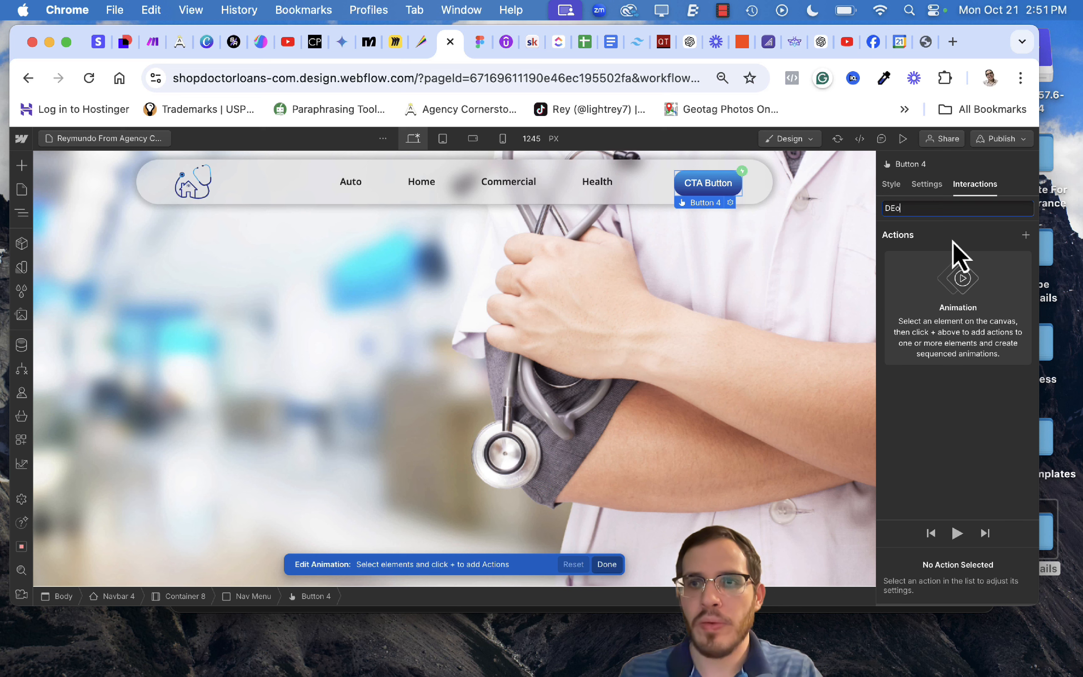
pyautogui.press('BackSpace')
pyautogui.press('BackSpace')
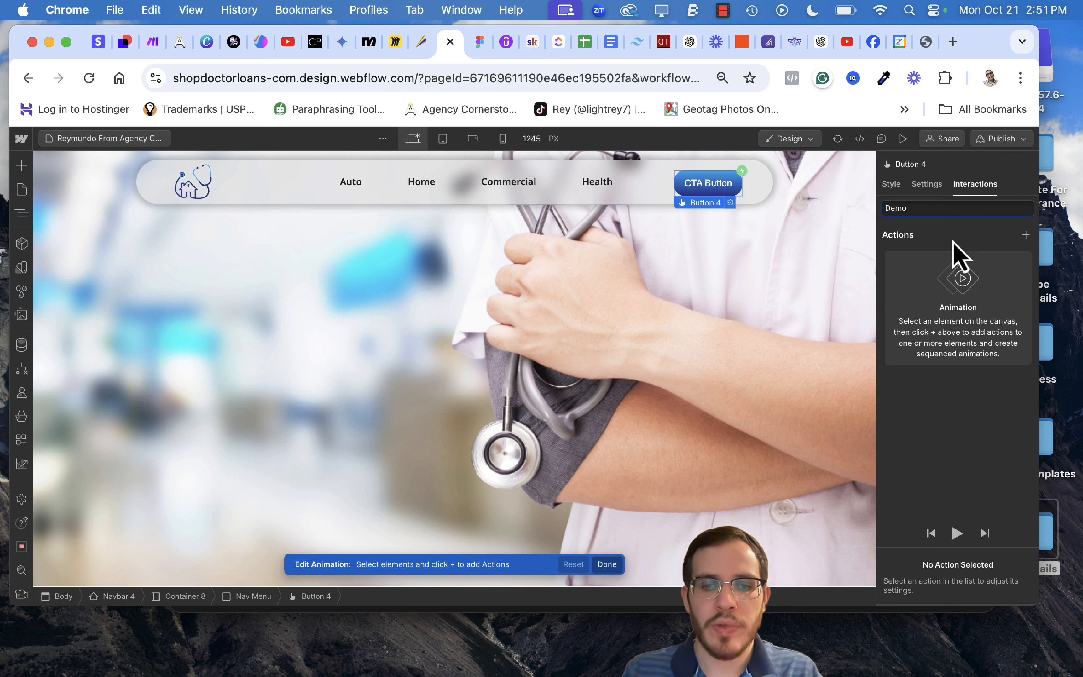
pyautogui.write('emo Hover In')
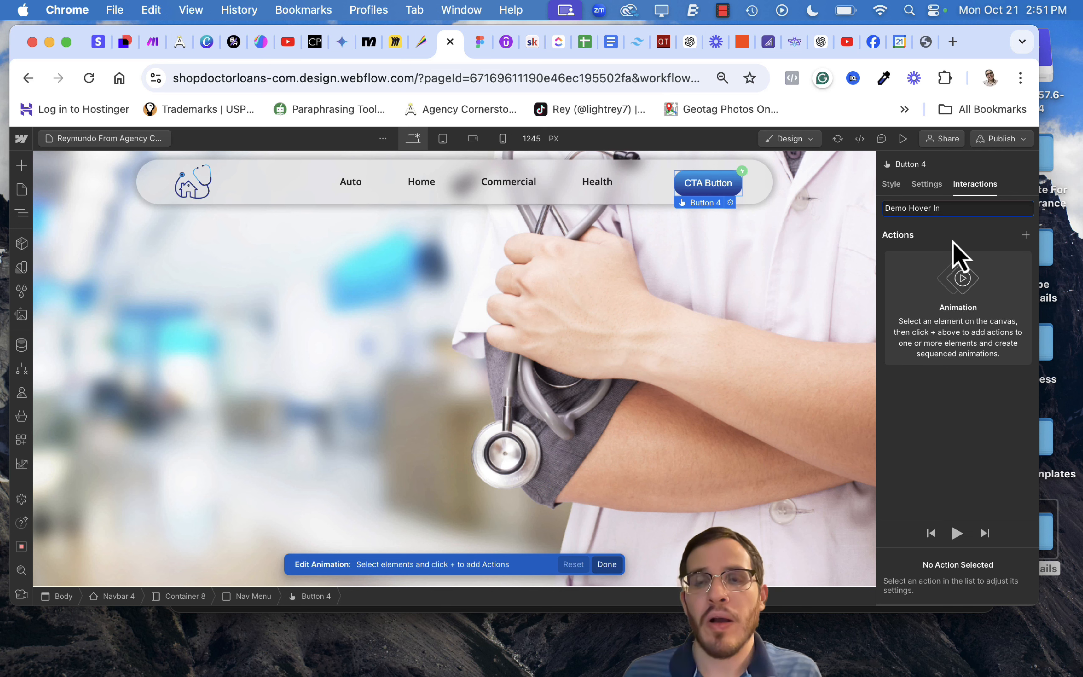
pyautogui.press('Return')
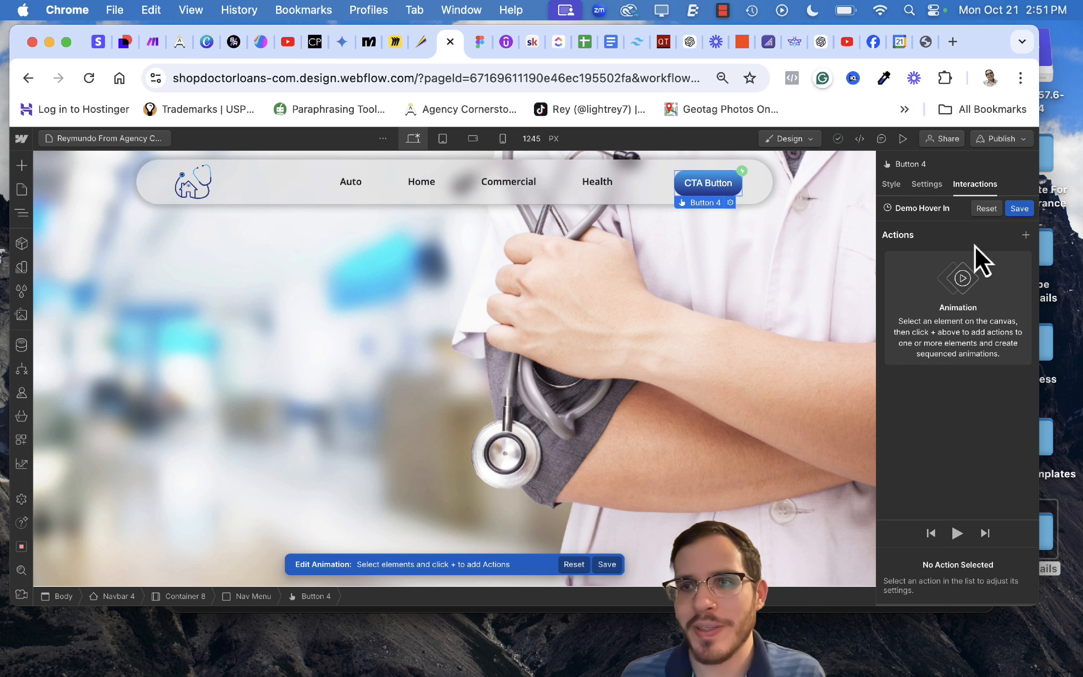
# Add a Scale action for Button 4, set as initial state with X and Y scale of 1.
pyautogui.click(1025, 235)
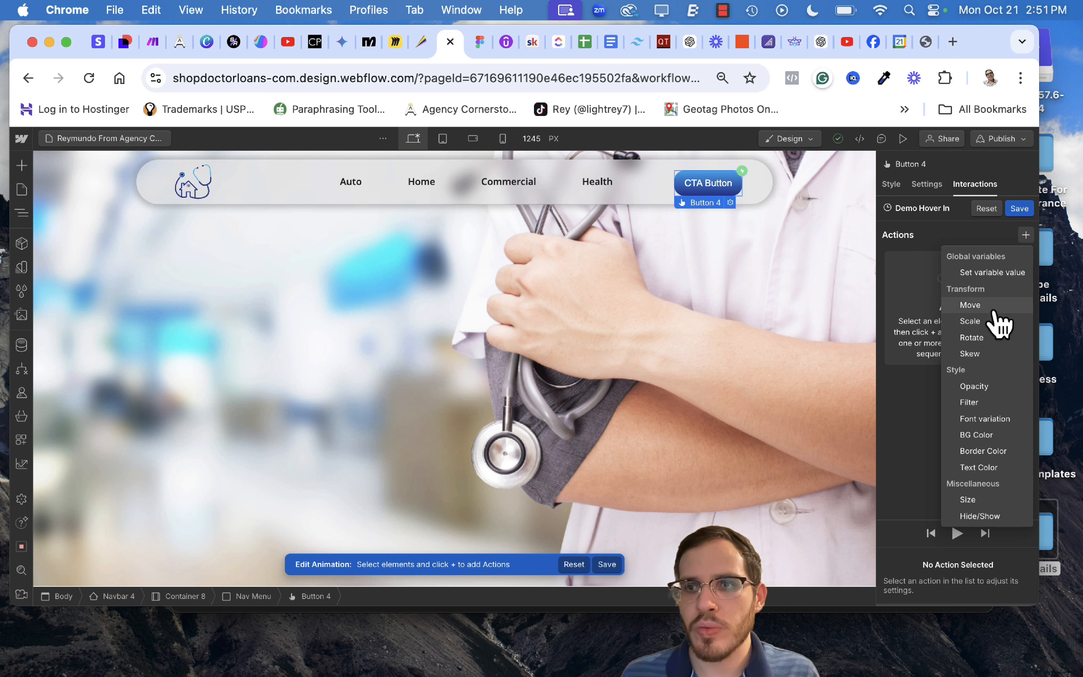
pyautogui.click(997, 322)
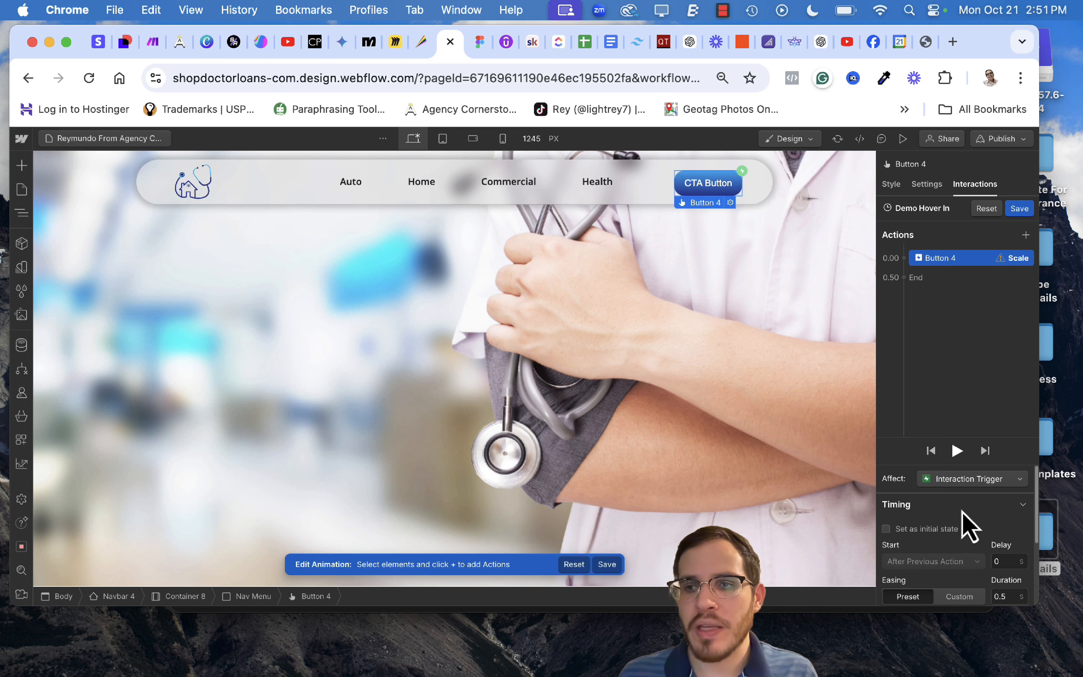
pyautogui.click(886, 530)
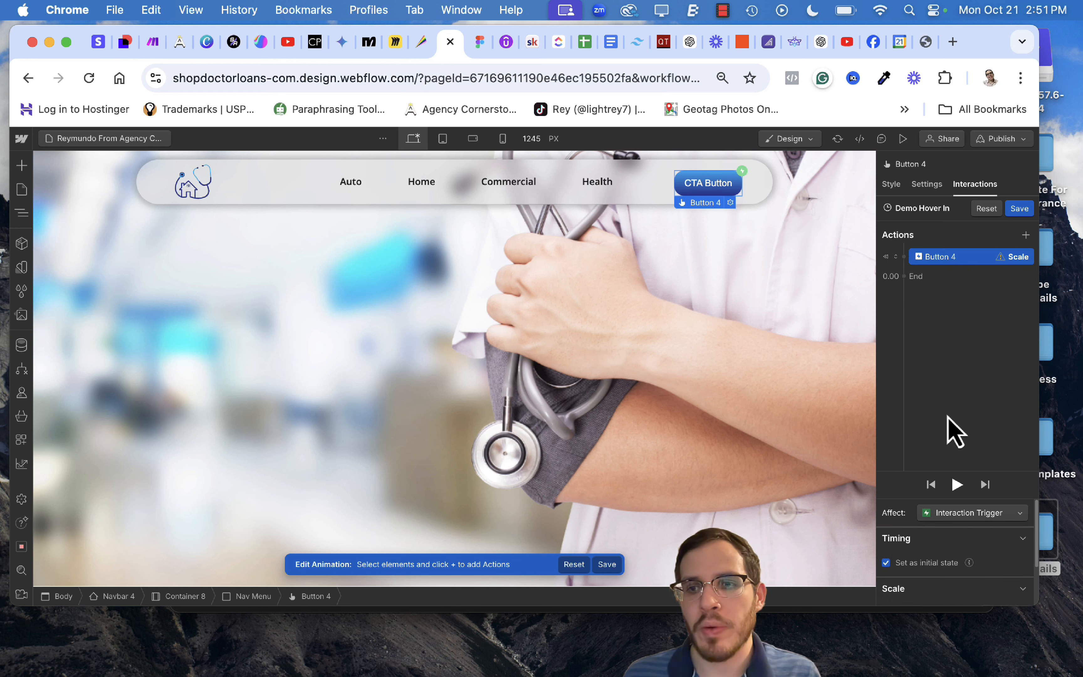
pyautogui.scroll(-2, 939, 533)
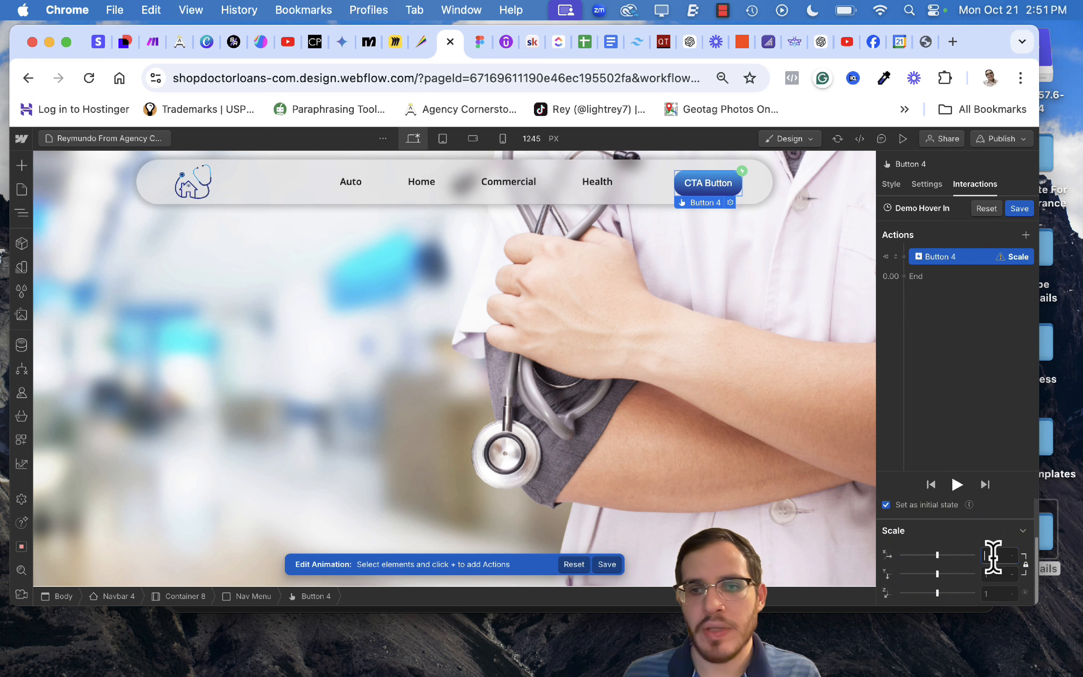
pyautogui.moveTo(993, 557); pyautogui.dragTo(917, 279)
# Add a second Scale action after the initial state, with X and Y scale set to 1.1.
pyautogui.click(918, 279)
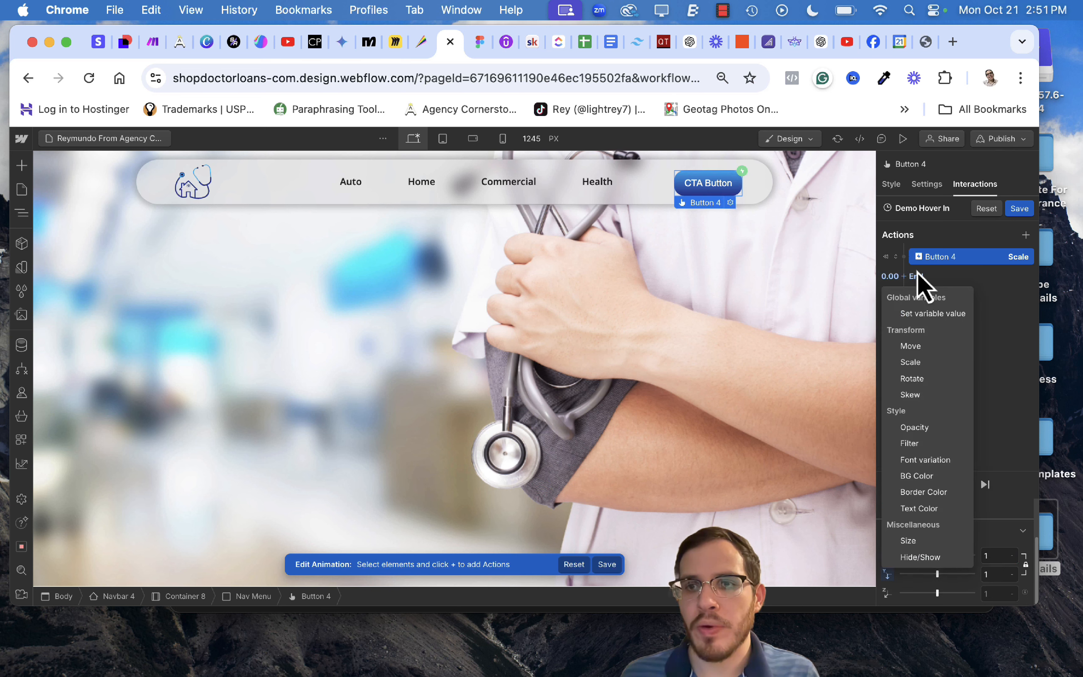
pyautogui.click(936, 372)
pyautogui.scroll(-3, 996, 495)
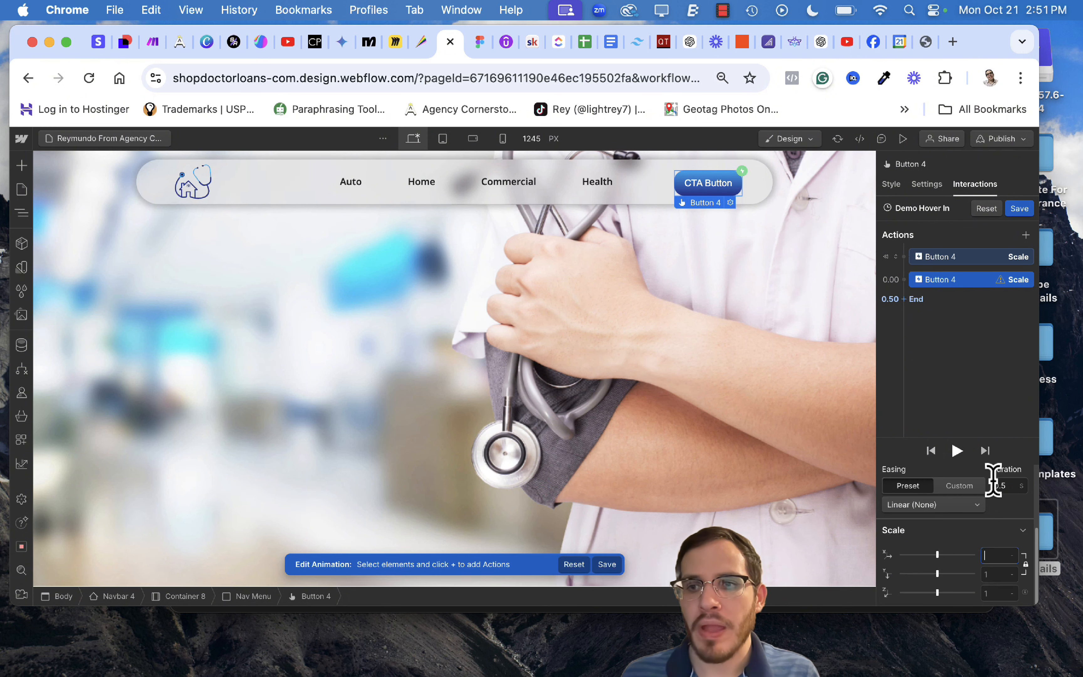
pyautogui.click(996, 556)
pyautogui.write('.1')
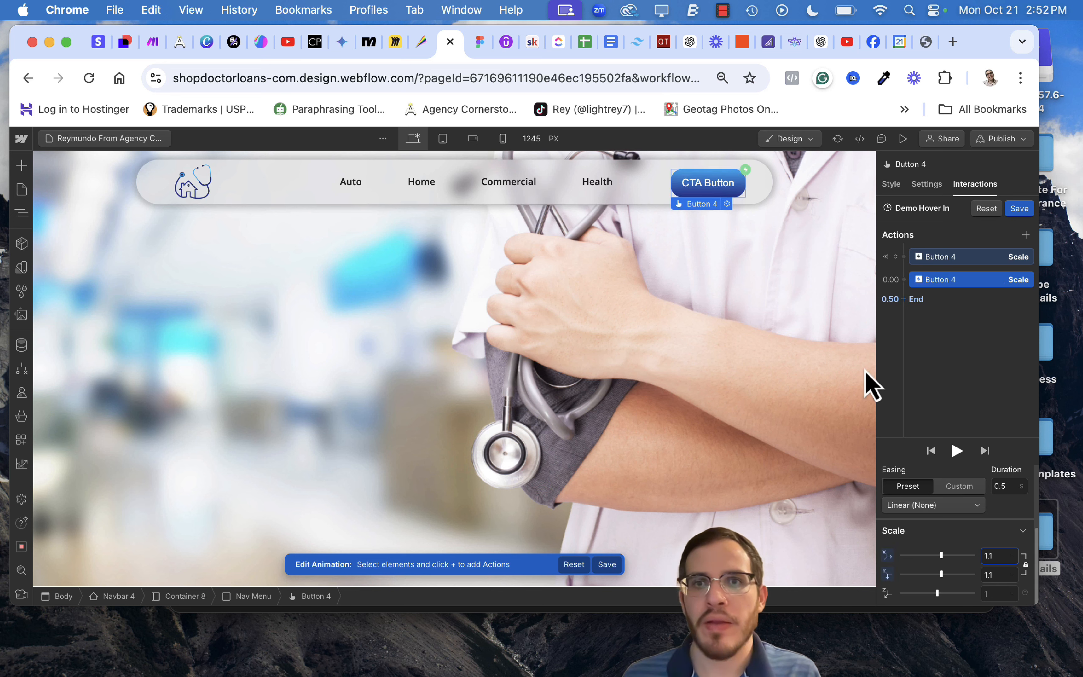
# Preview the Demo Hover In animation and check the button's initial scale state.
pyautogui.moveTo(955, 262); pyautogui.dragTo(957, 283)
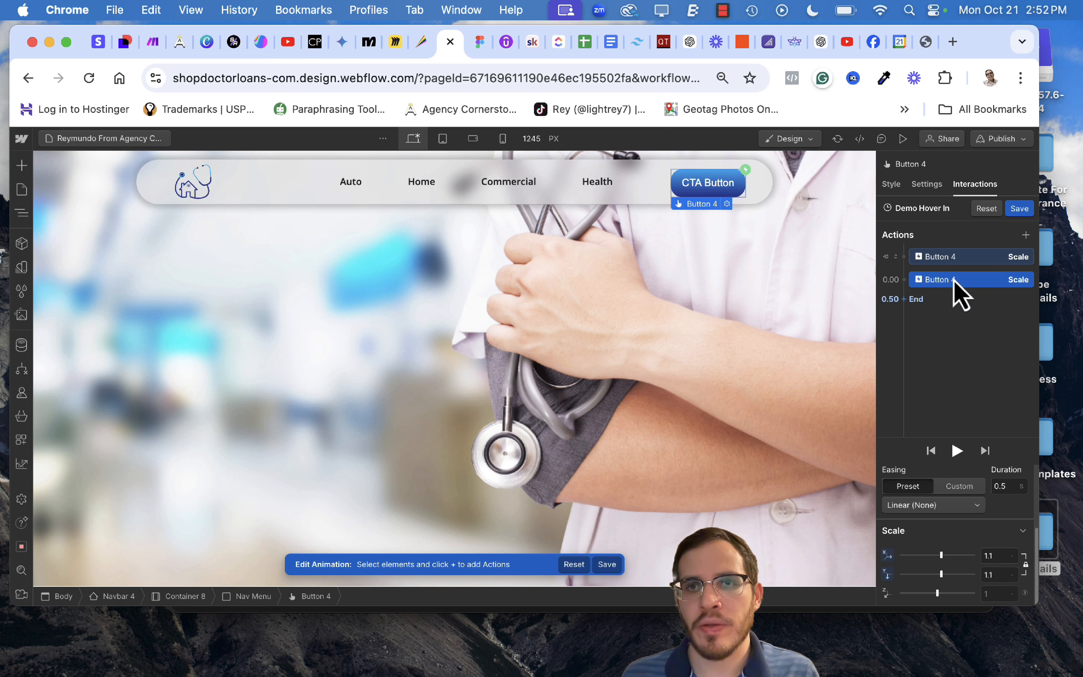
pyautogui.click(957, 451)
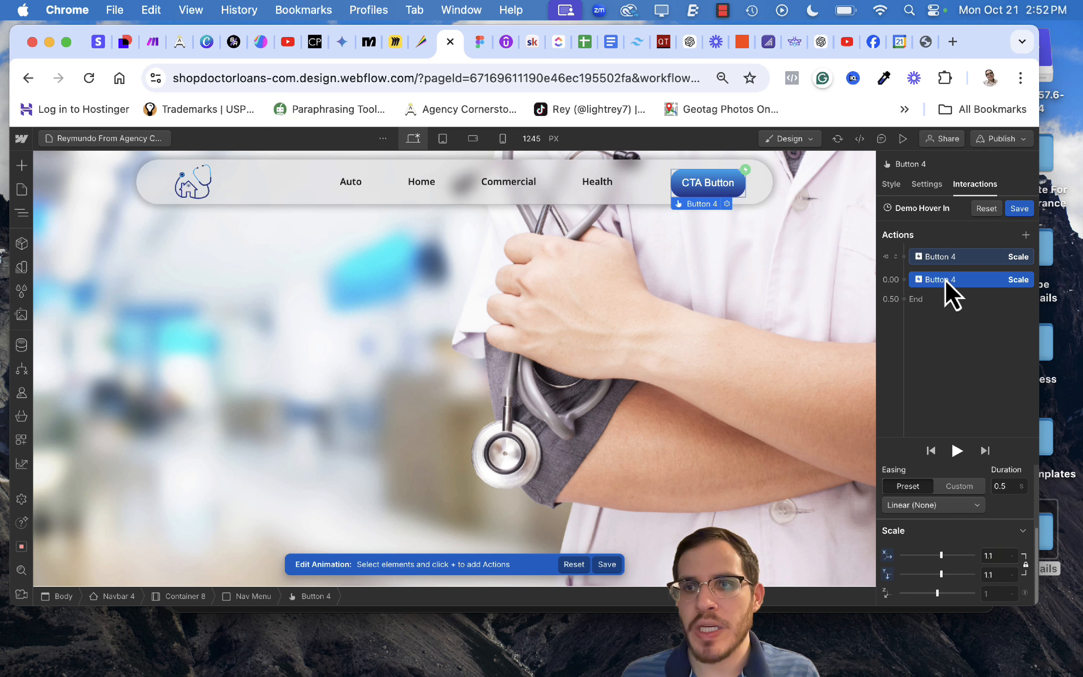
pyautogui.click(948, 261)
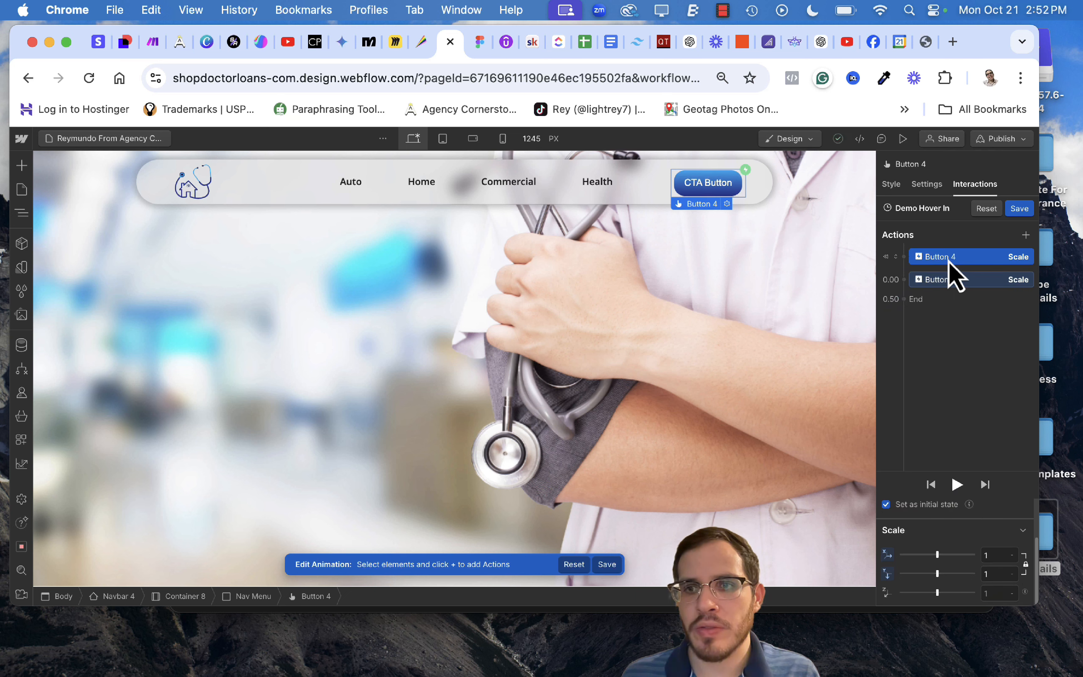
# Switch the second Scale action's easing to Custom and browse the Ease Out curves in the Easing Editor.
pyautogui.click(955, 281)
pyautogui.click(951, 511)
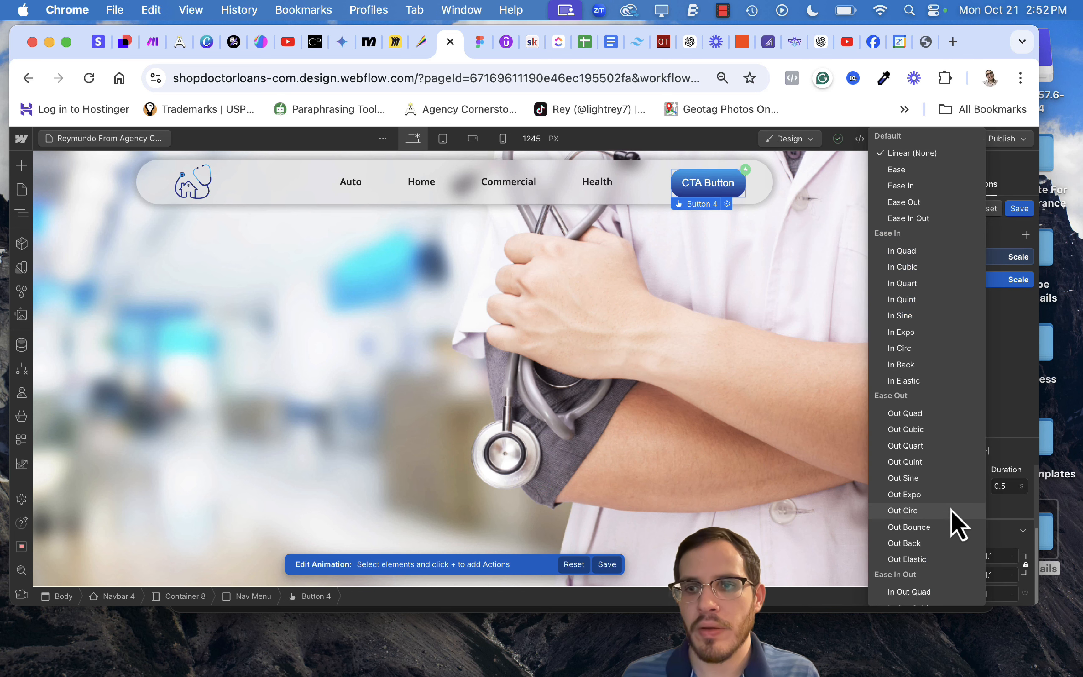
pyautogui.click(1006, 530)
pyautogui.click(960, 488)
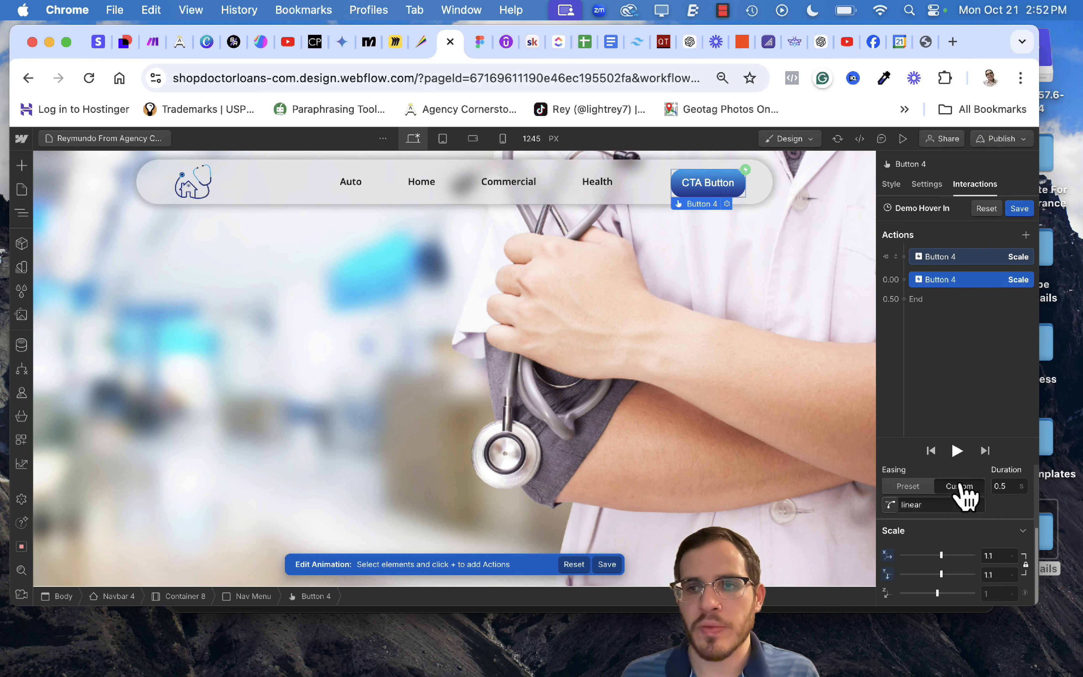
pyautogui.click(899, 511)
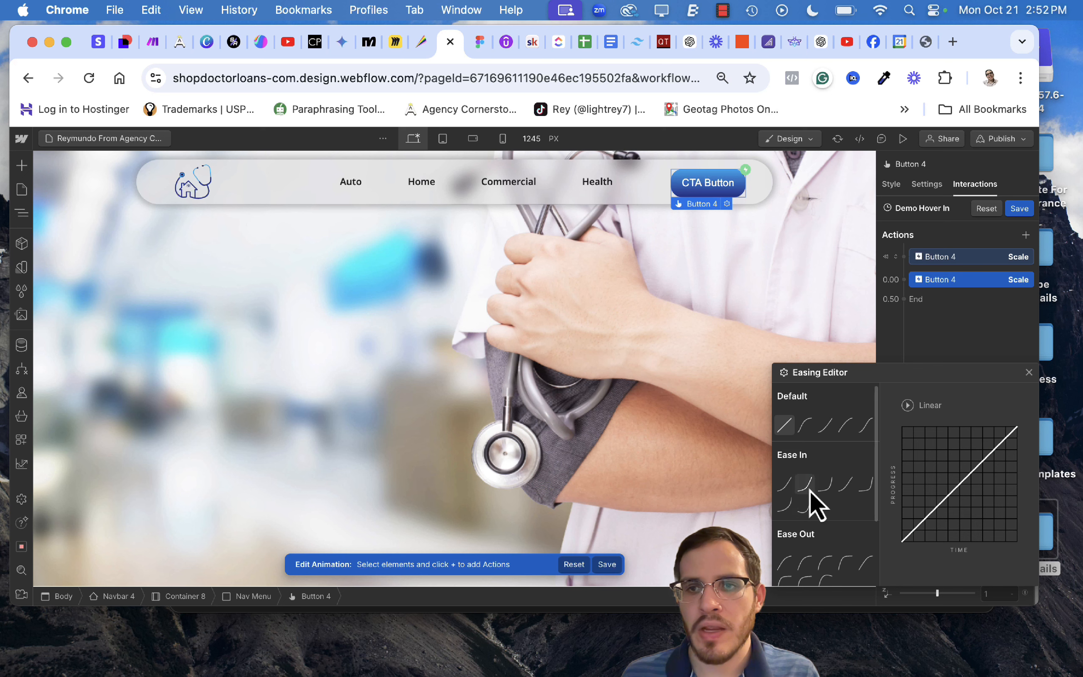
pyautogui.scroll(-3, 824, 529)
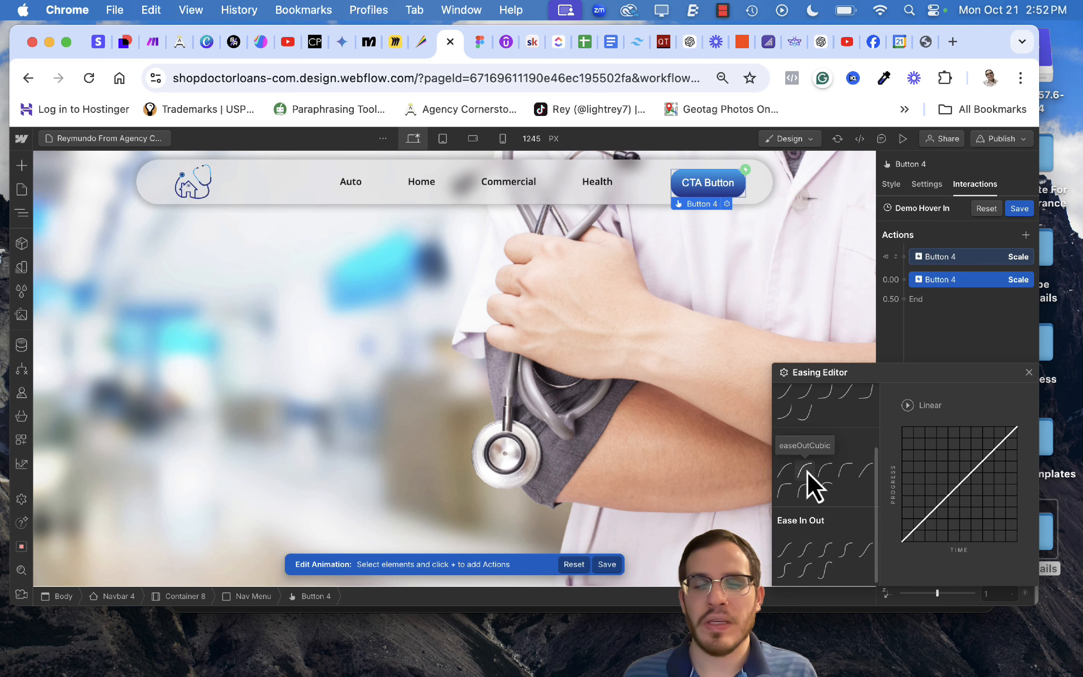
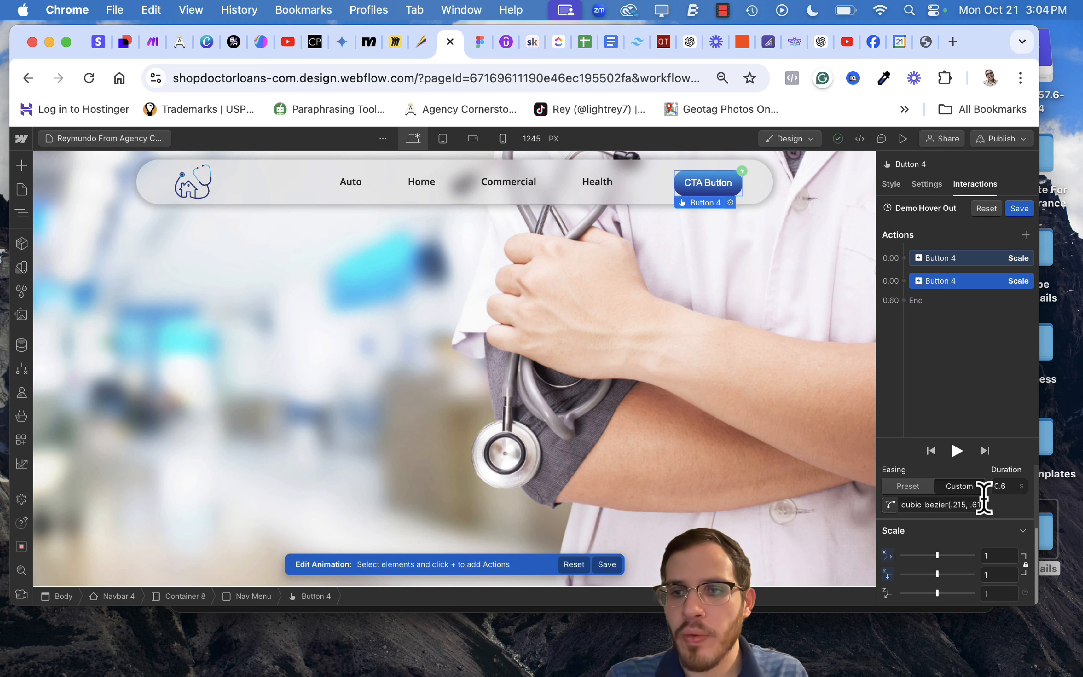
# Review the timing, easing and scale settings of both Scale actions in the Demo Hover Out animation.
pyautogui.scroll(3, 982, 562)
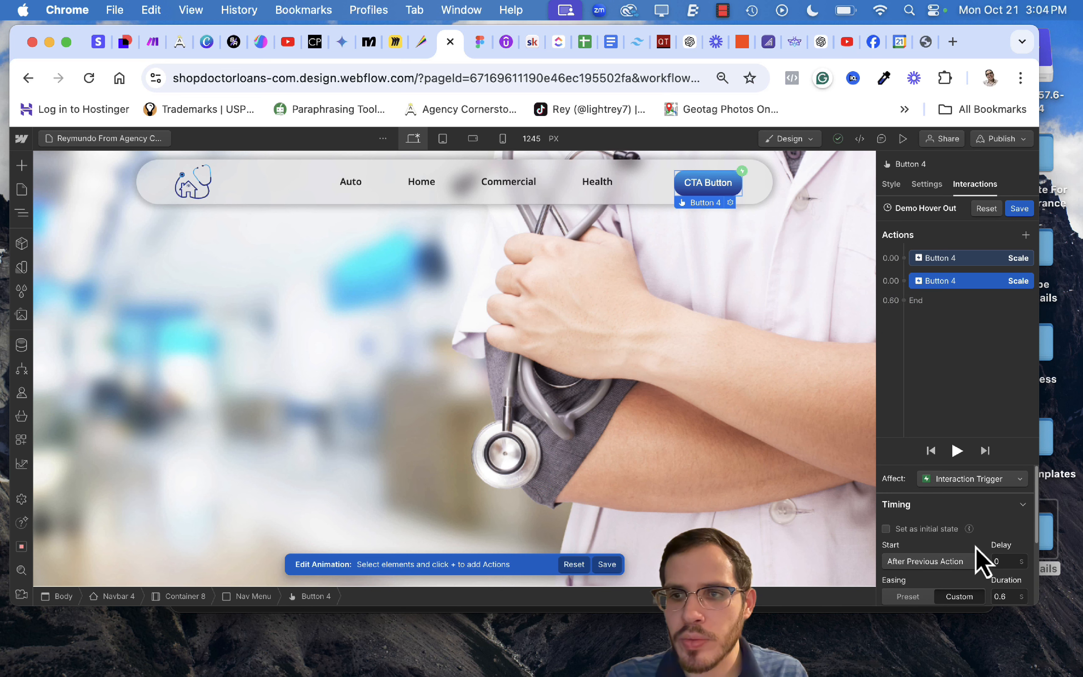
pyautogui.click(984, 264)
pyautogui.scroll(-1, 1000, 591)
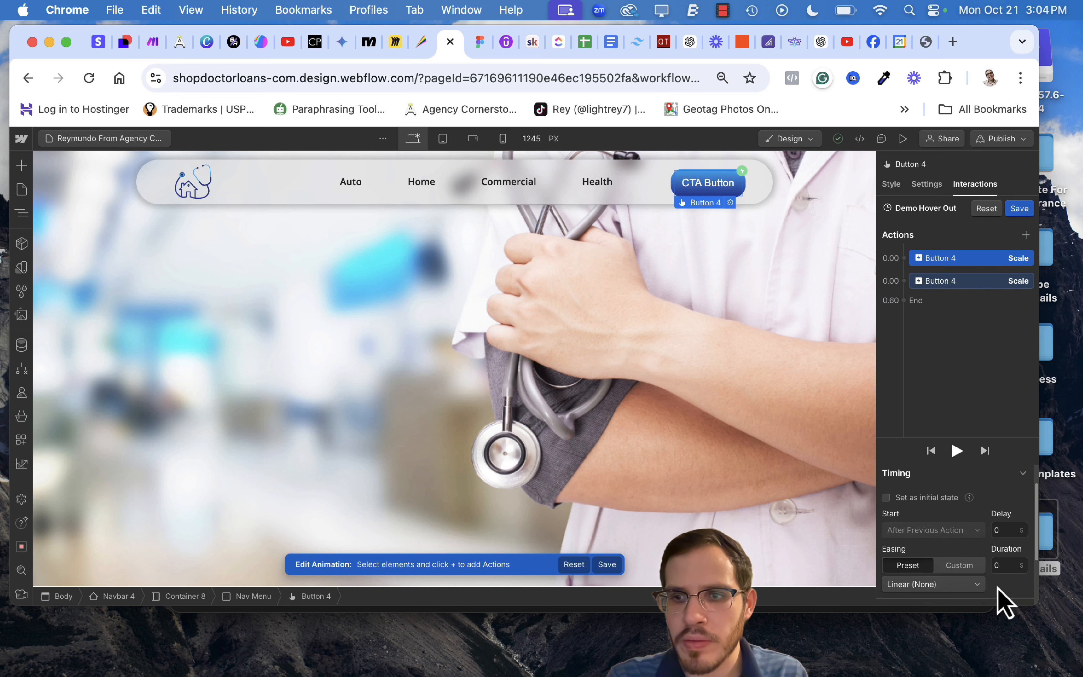
pyautogui.click(938, 282)
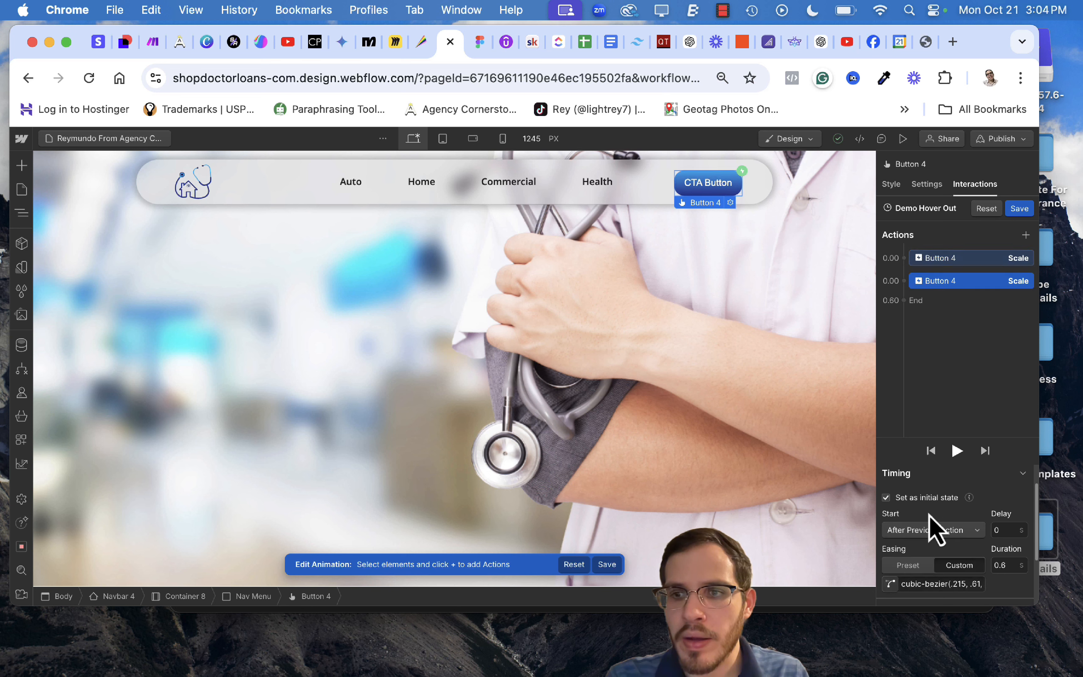
pyautogui.scroll(1, 933, 551)
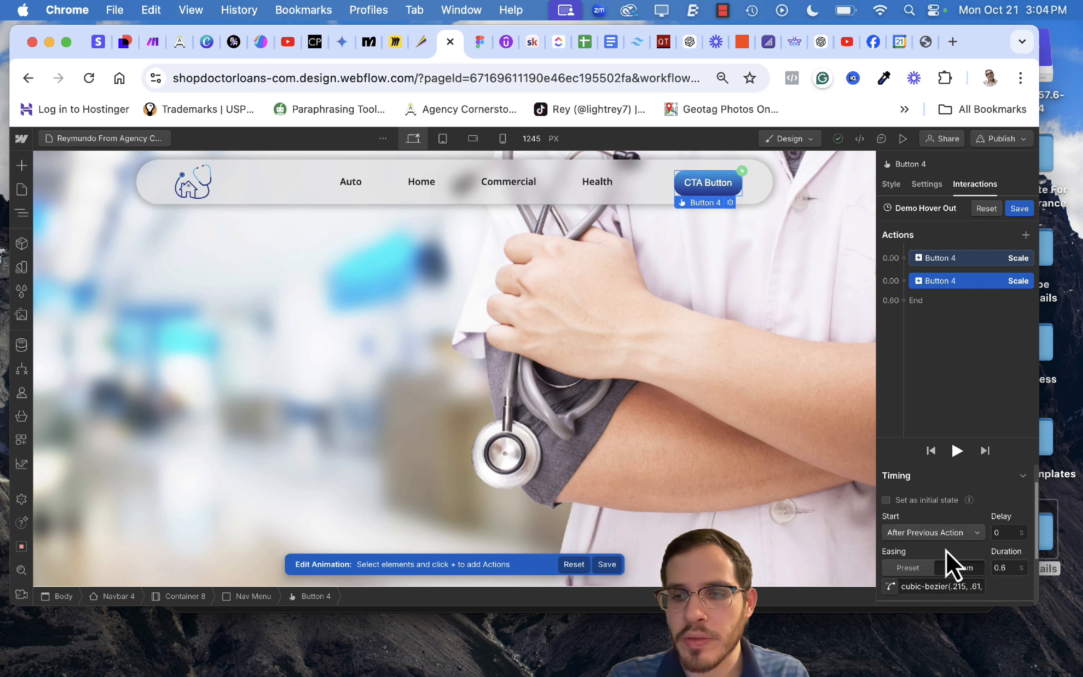
pyautogui.scroll(-1, 963, 564)
pyautogui.scroll(-1, 963, 555)
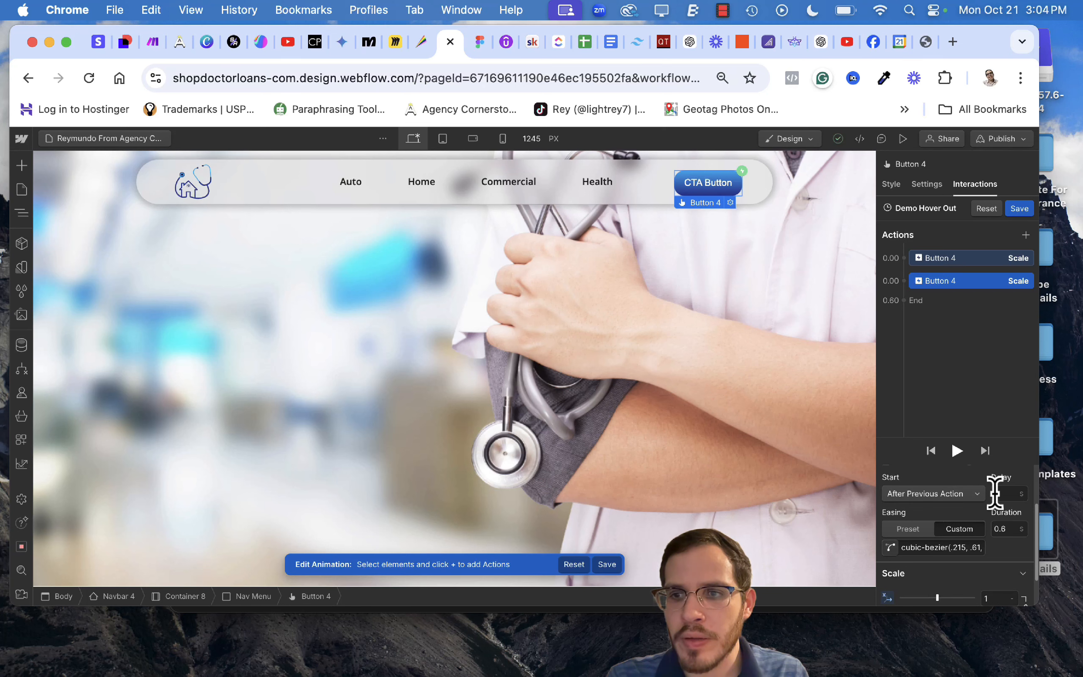
# Set the second Scale action's easing to Ease Out Cubic as a custom curve in the Easing Editor.
pyautogui.scroll(-2, 931, 549)
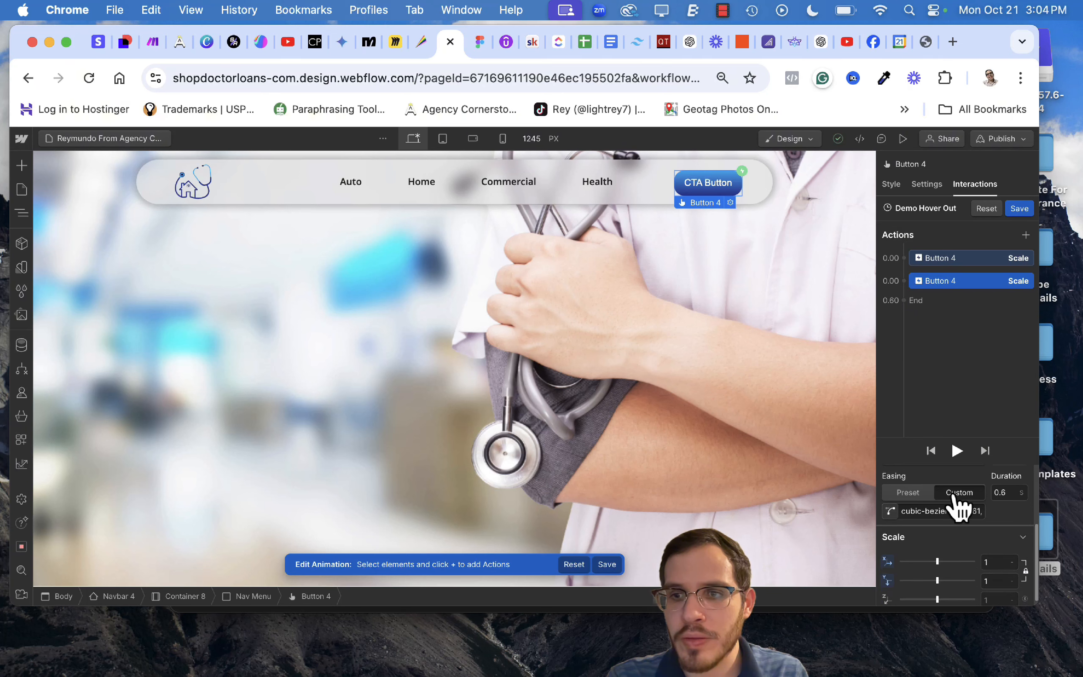
pyautogui.click(907, 492)
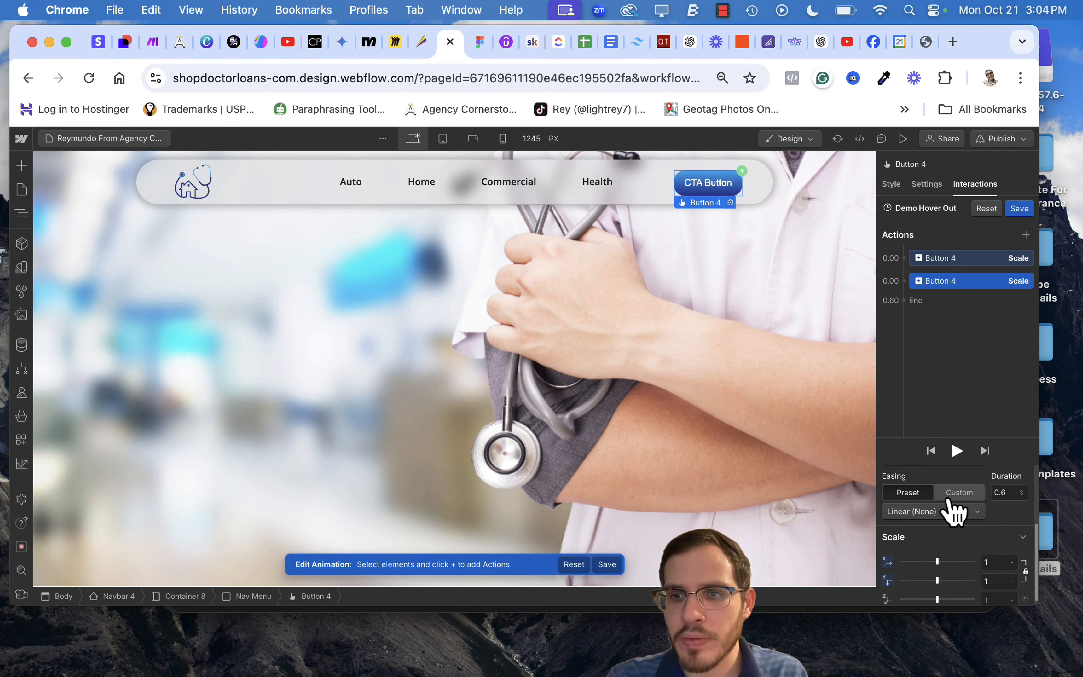
pyautogui.click(891, 512)
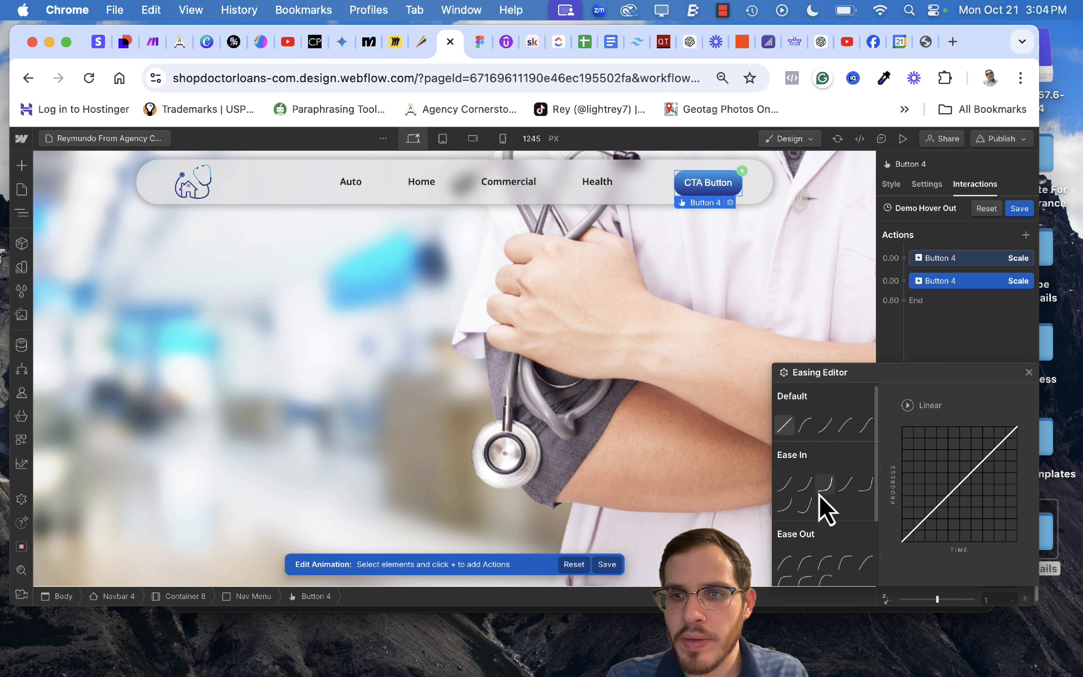
pyautogui.click(808, 566)
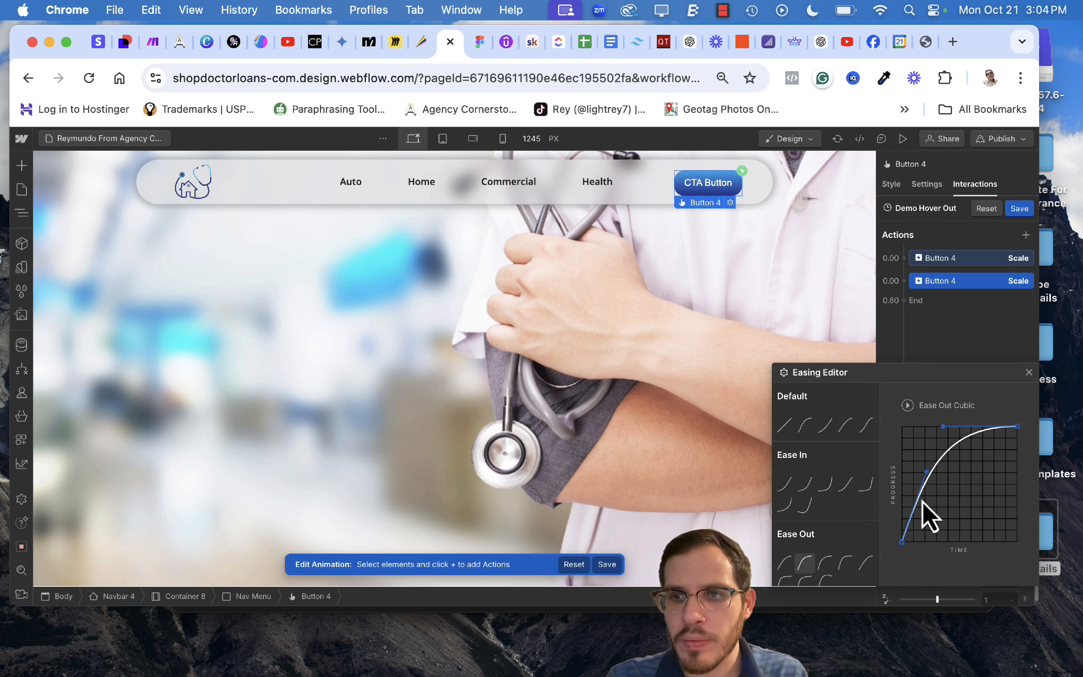
pyautogui.click(1029, 372)
pyautogui.scroll(1, 960, 546)
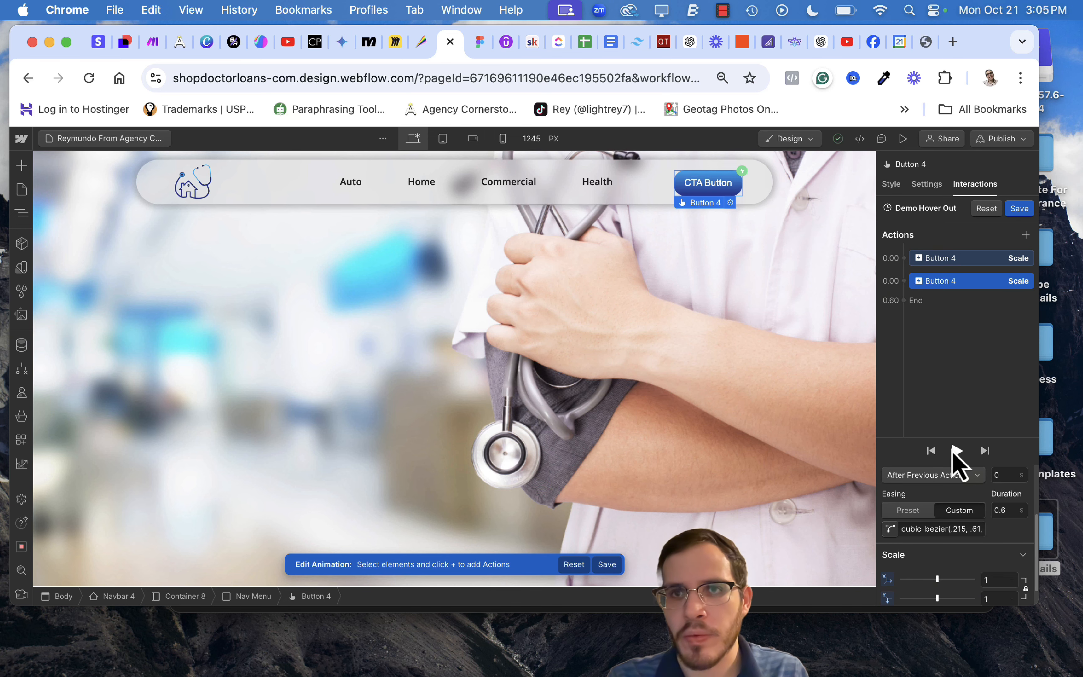
# Test the Demo Hover Out animation on the CTA button in preview mode and save the animation.
pyautogui.click(957, 451)
pyautogui.click(903, 138)
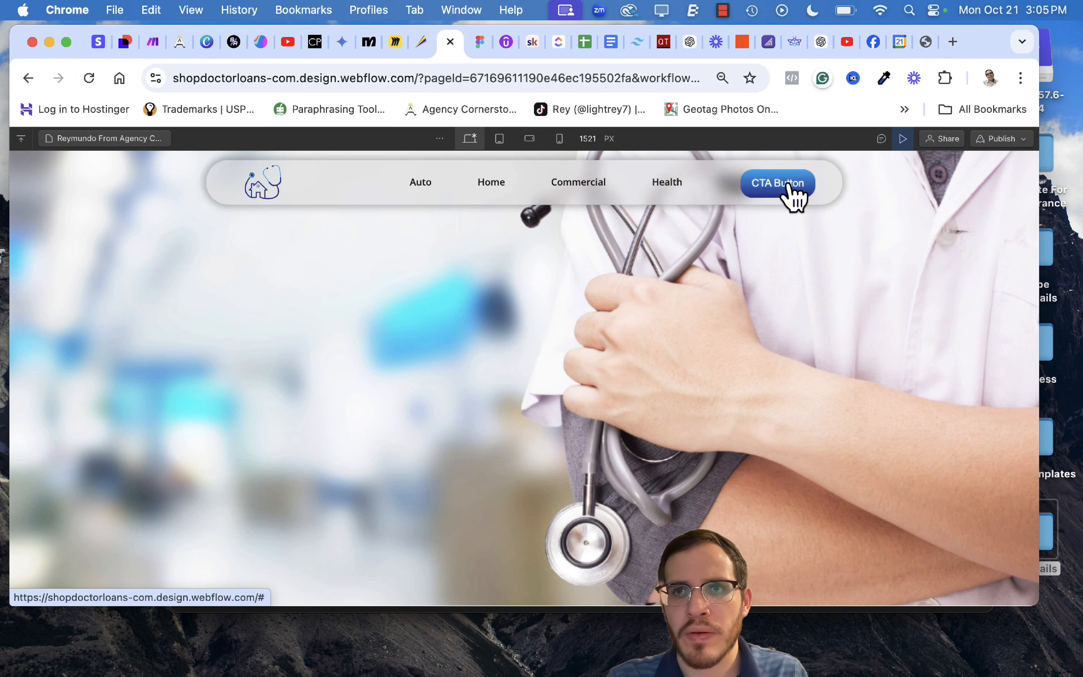
pyautogui.click(901, 139)
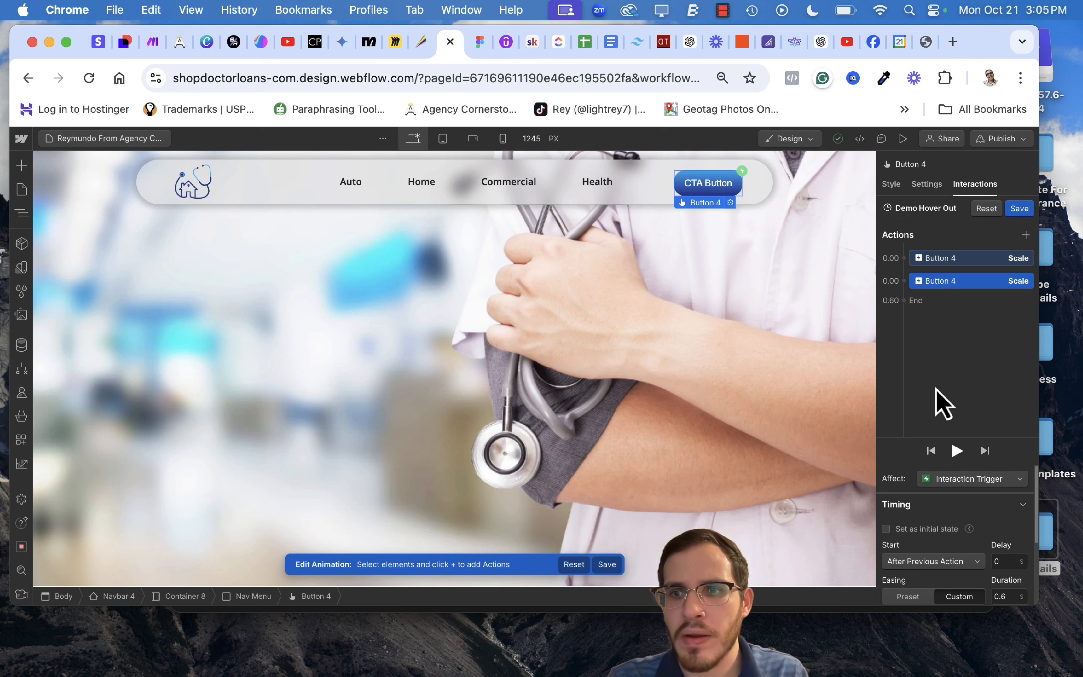
pyautogui.click(1020, 208)
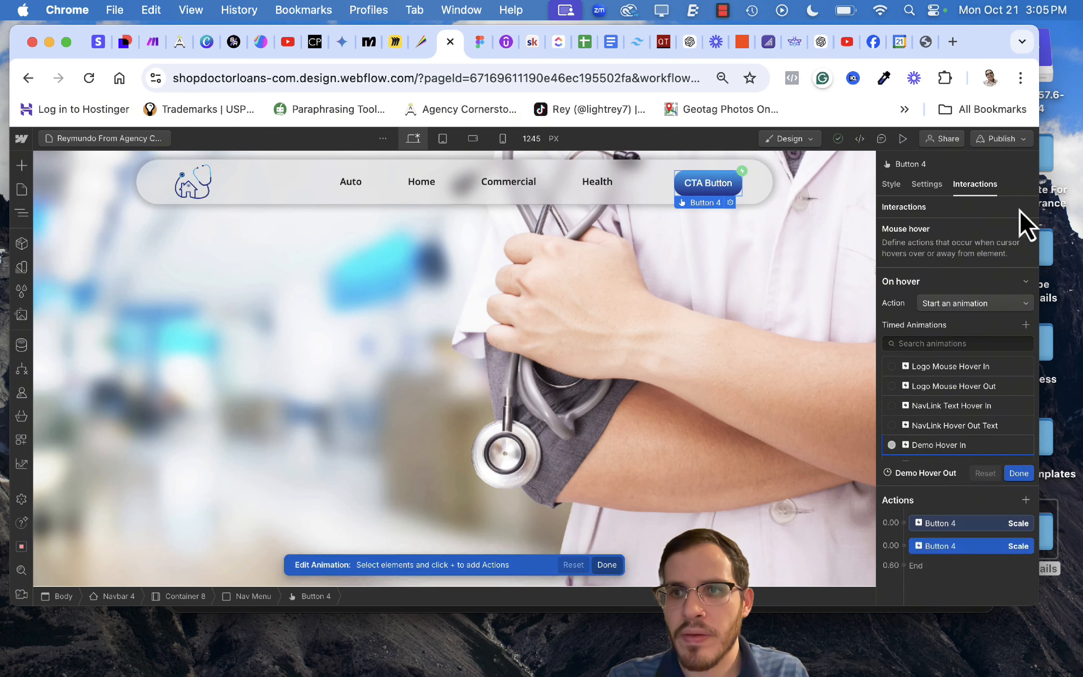
# Try triggering the button's hover interaction by the Button 4 class, and return the trigger to Element only.
pyautogui.scroll(-5, 923, 430)
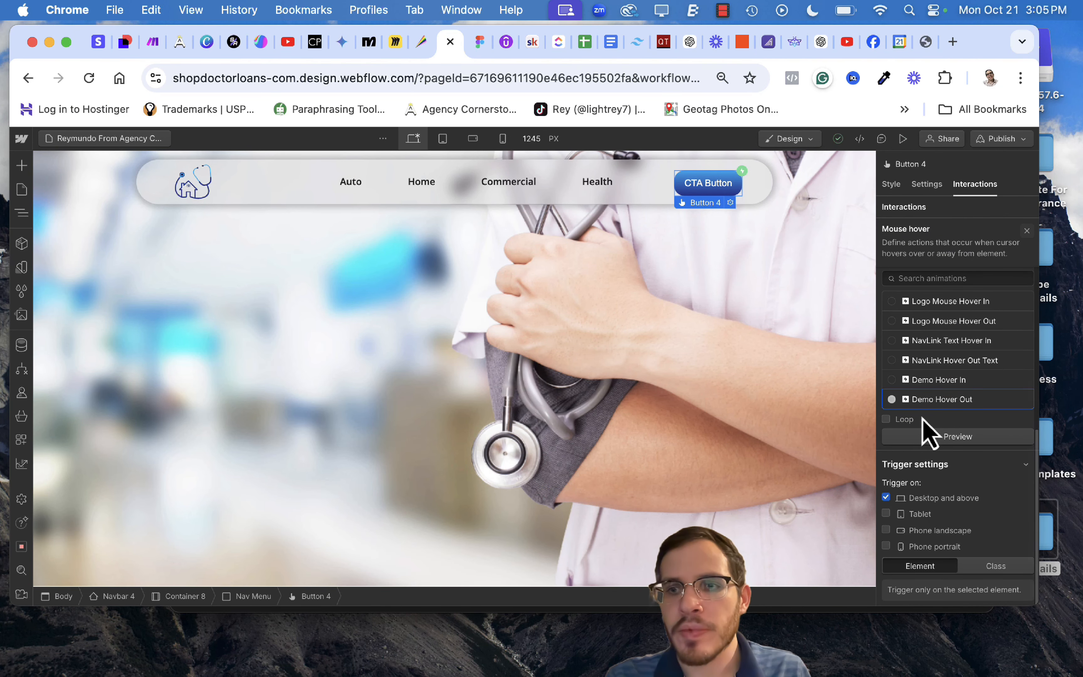
pyautogui.click(996, 567)
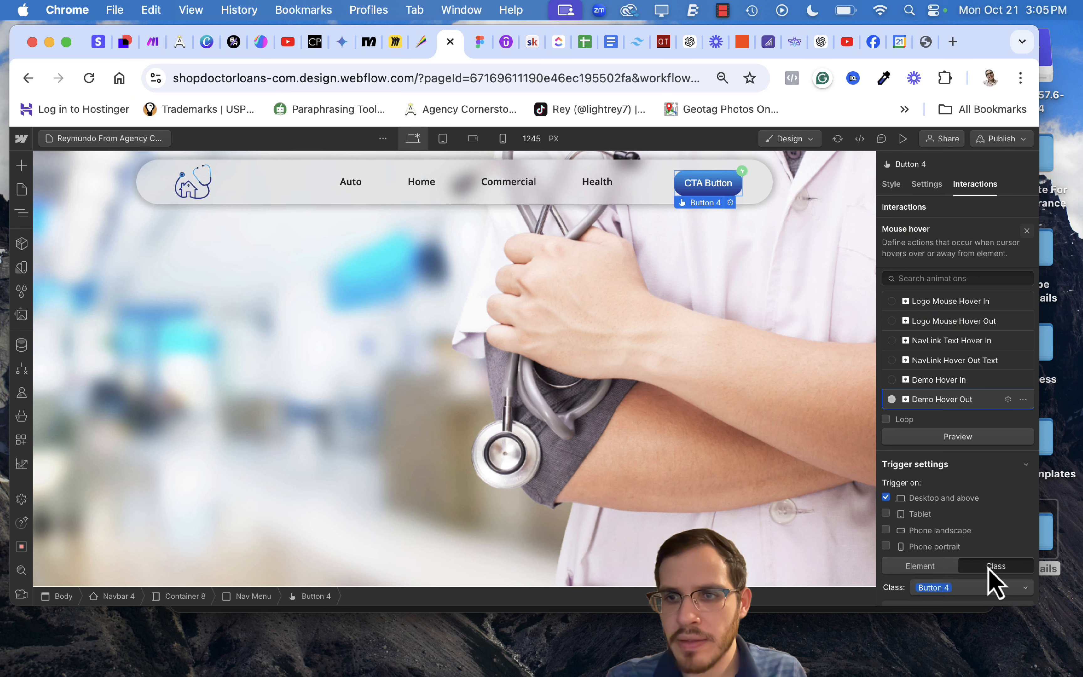
pyautogui.scroll(-1, 936, 563)
pyautogui.click(937, 555)
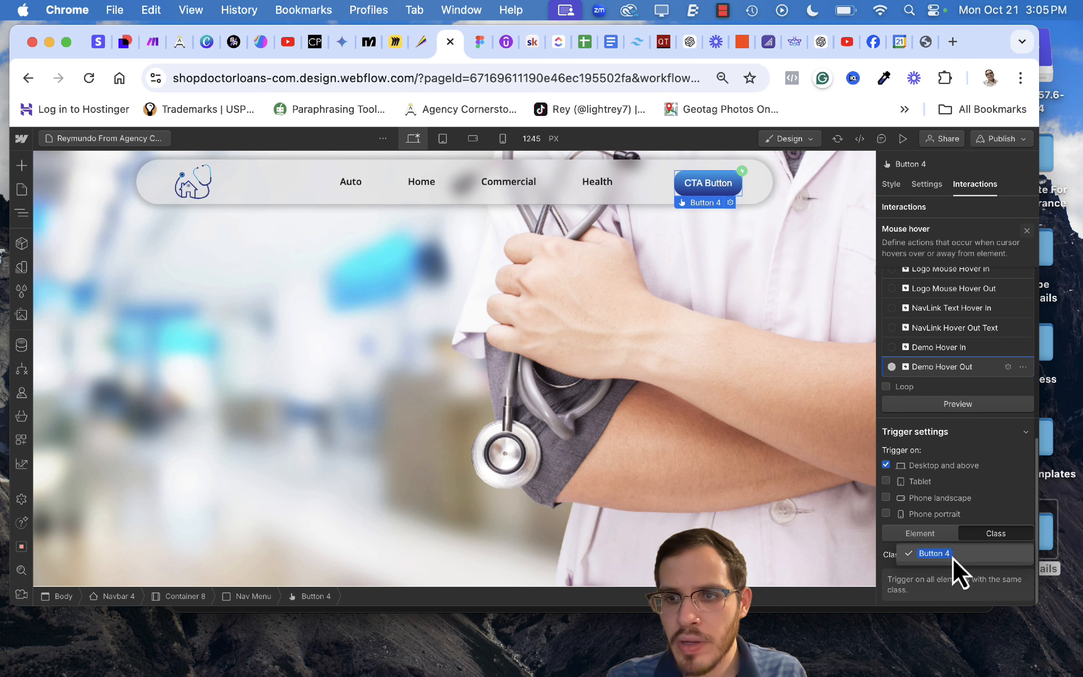
pyautogui.click(953, 557)
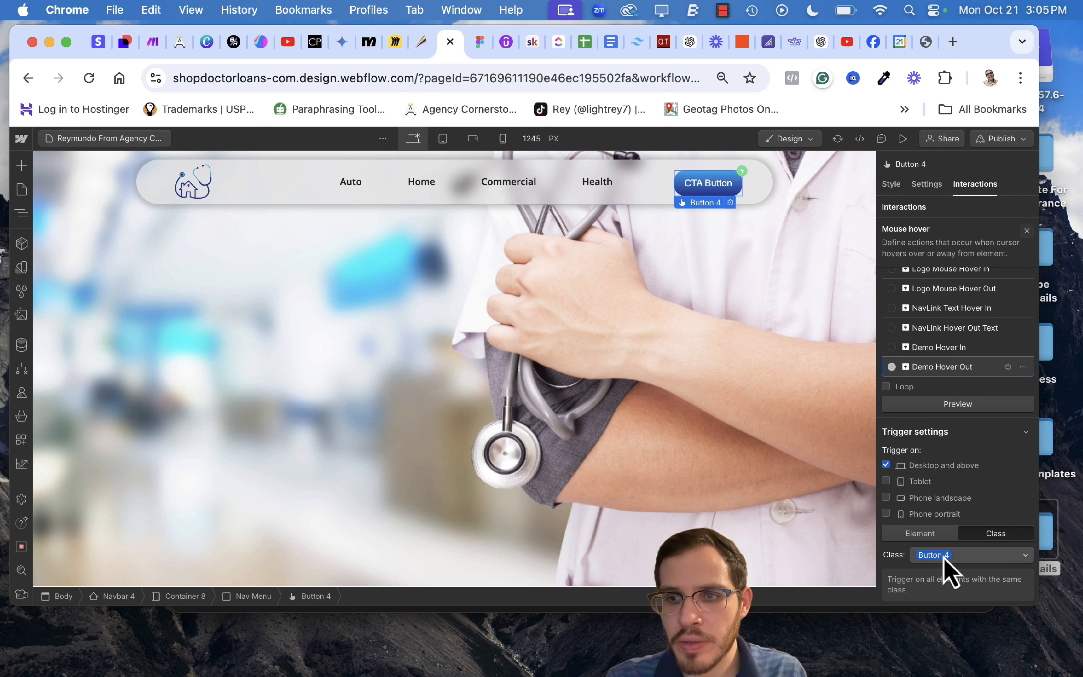
pyautogui.click(926, 535)
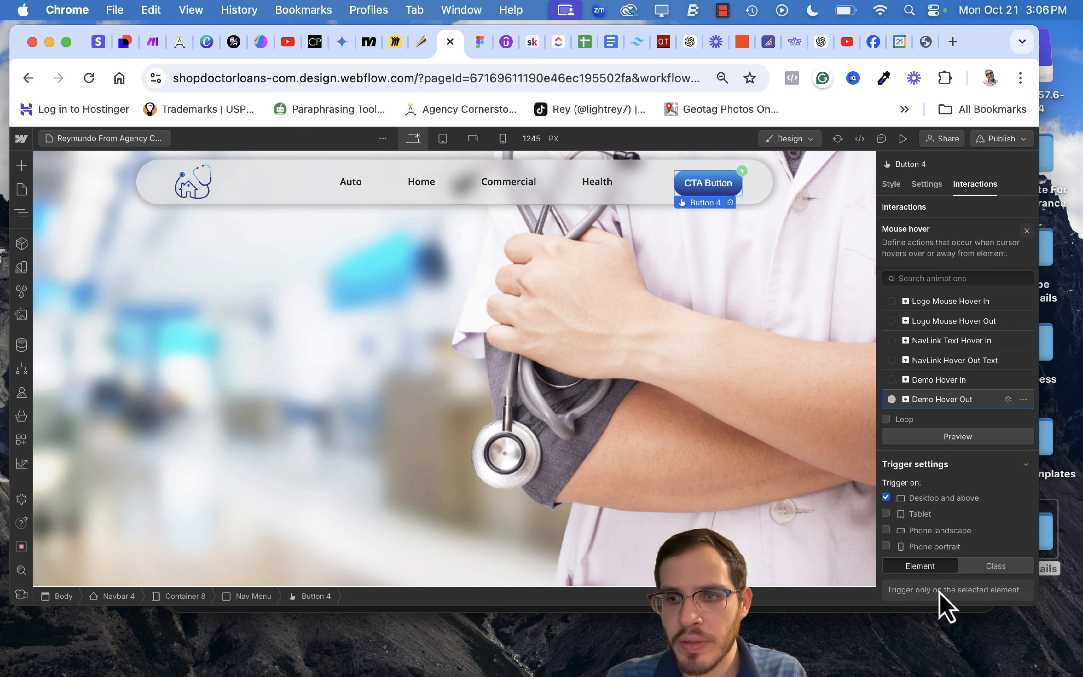
# Select the Health nav link and check the navbar's hover behaviour in preview mode.
pyautogui.click(611, 197)
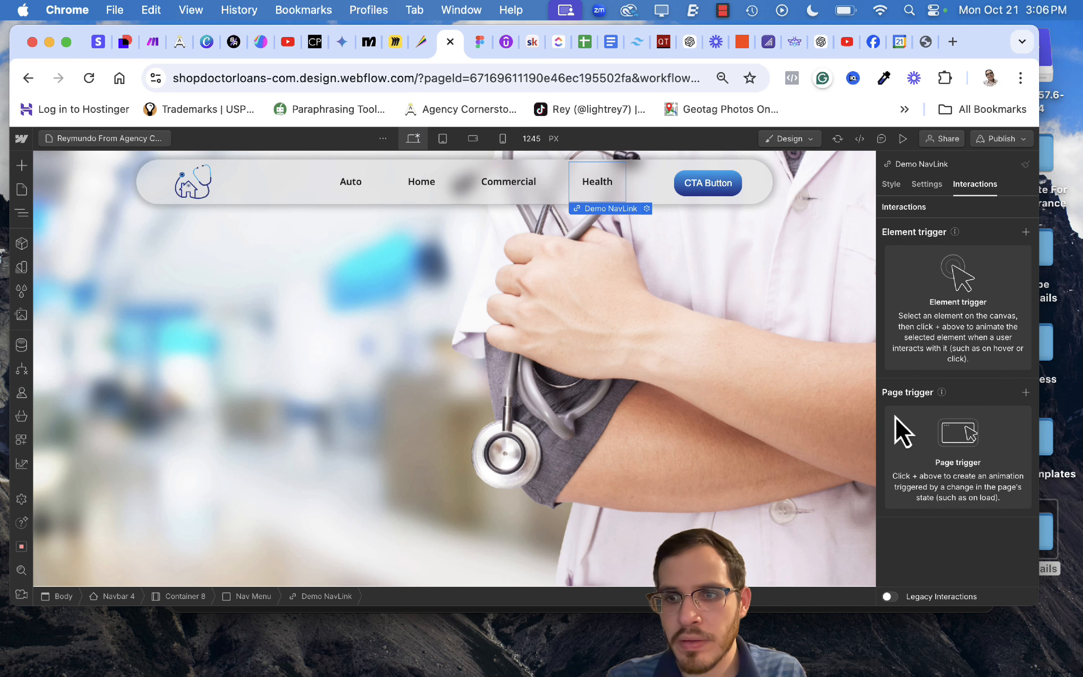
pyautogui.press('super+shift+p')
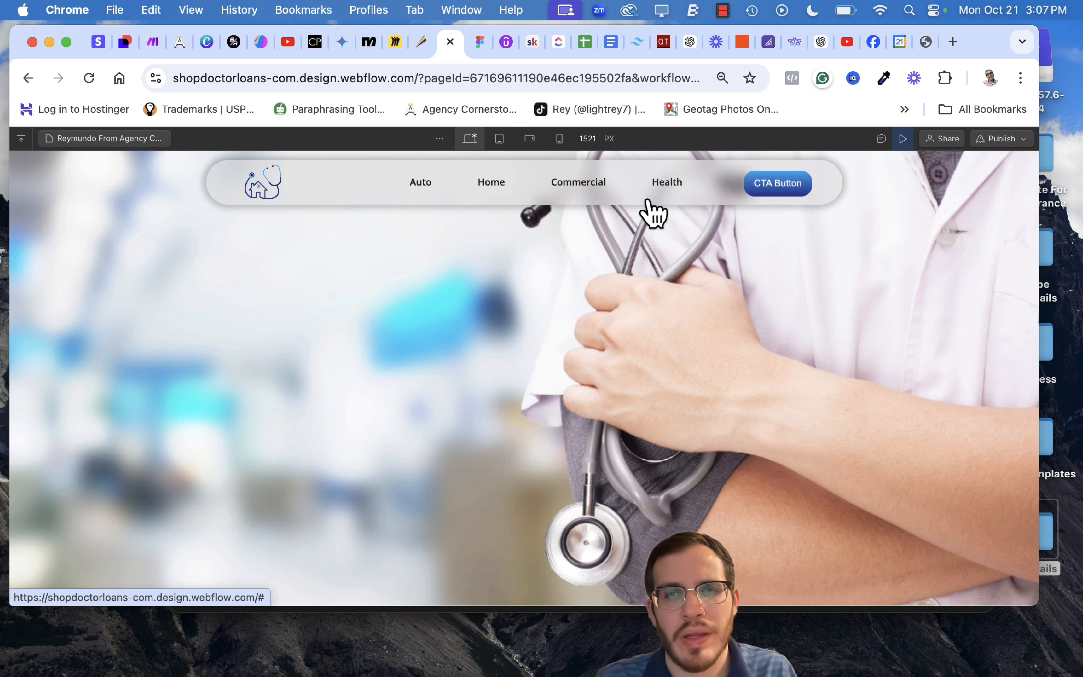
pyautogui.click(905, 141)
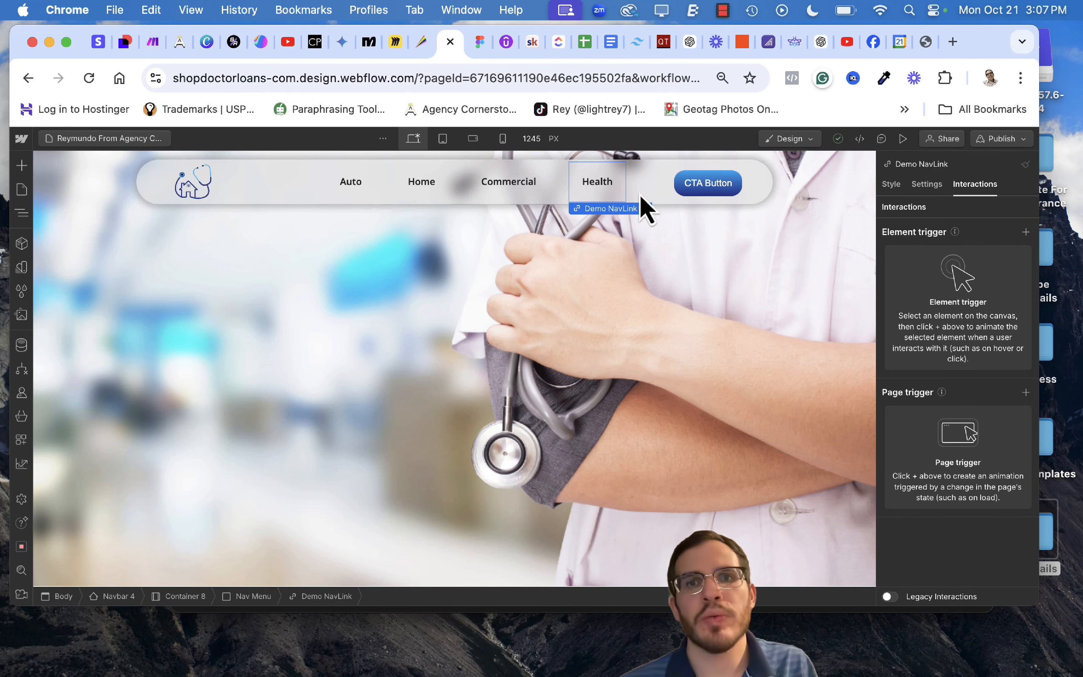
# Switch to the Figma site design and examine the navbar link text in Home Page Prototype 1.
pyautogui.click(483, 43)
pyautogui.hscroll(-4, 468, 310)
pyautogui.scroll(-3, 467, 310)
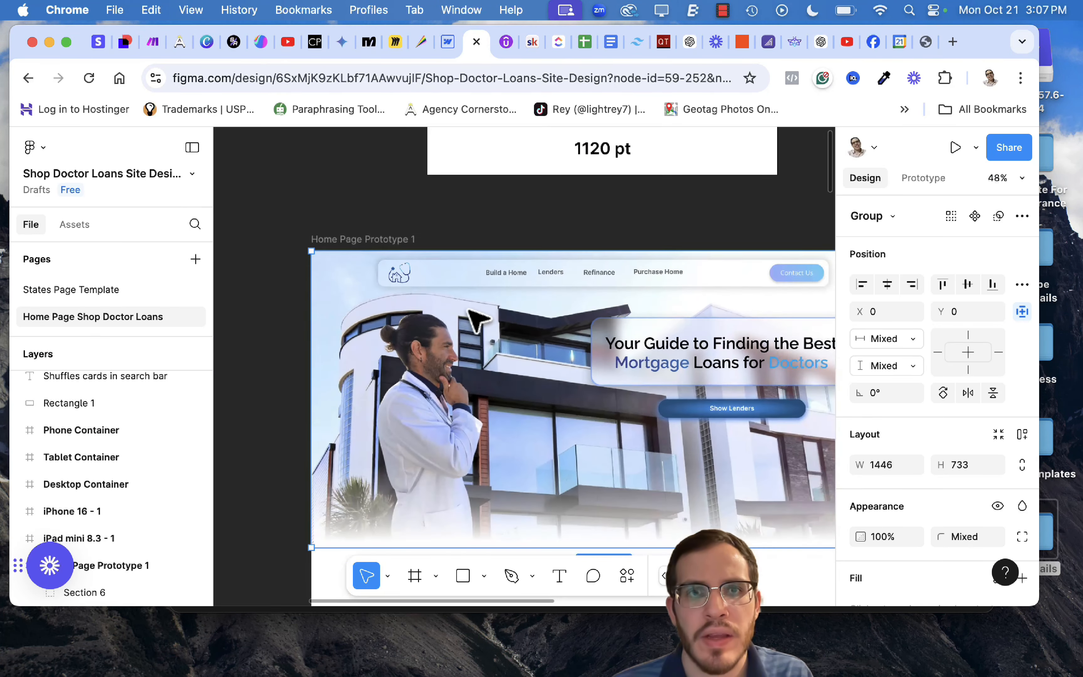
pyautogui.hscroll(3, 468, 310)
pyautogui.scroll(5, 467, 310)
pyautogui.scroll(2, 475, 317)
pyautogui.hscroll(-2, 475, 317)
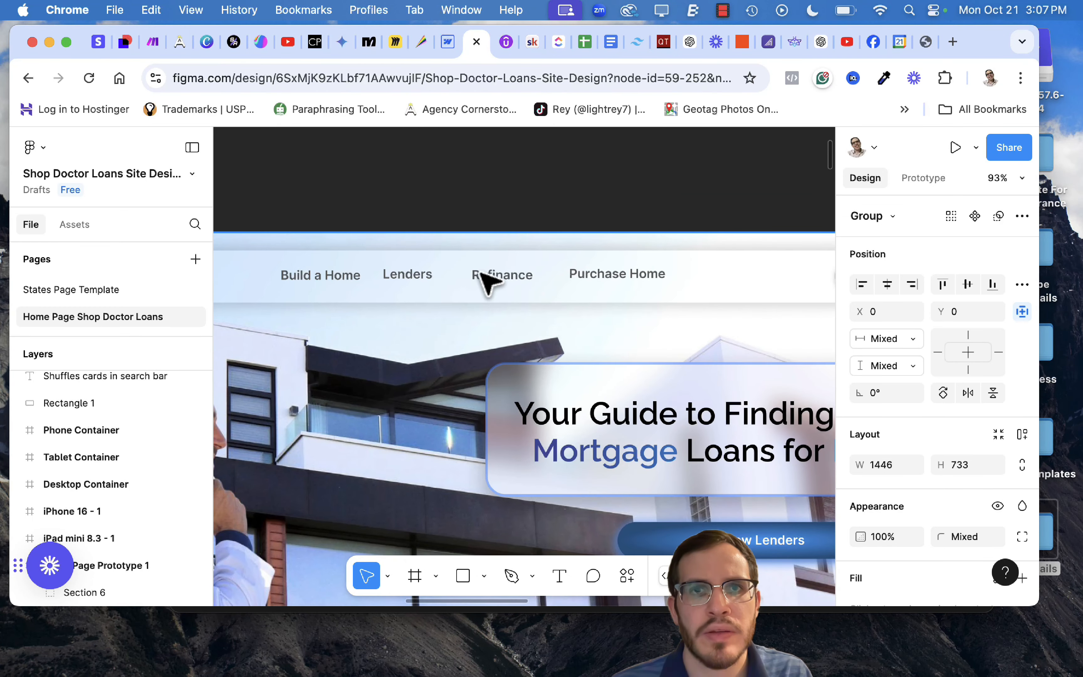
# Back in Webflow, set the Demo NavLink text color to gray #737373.
pyautogui.click(454, 50)
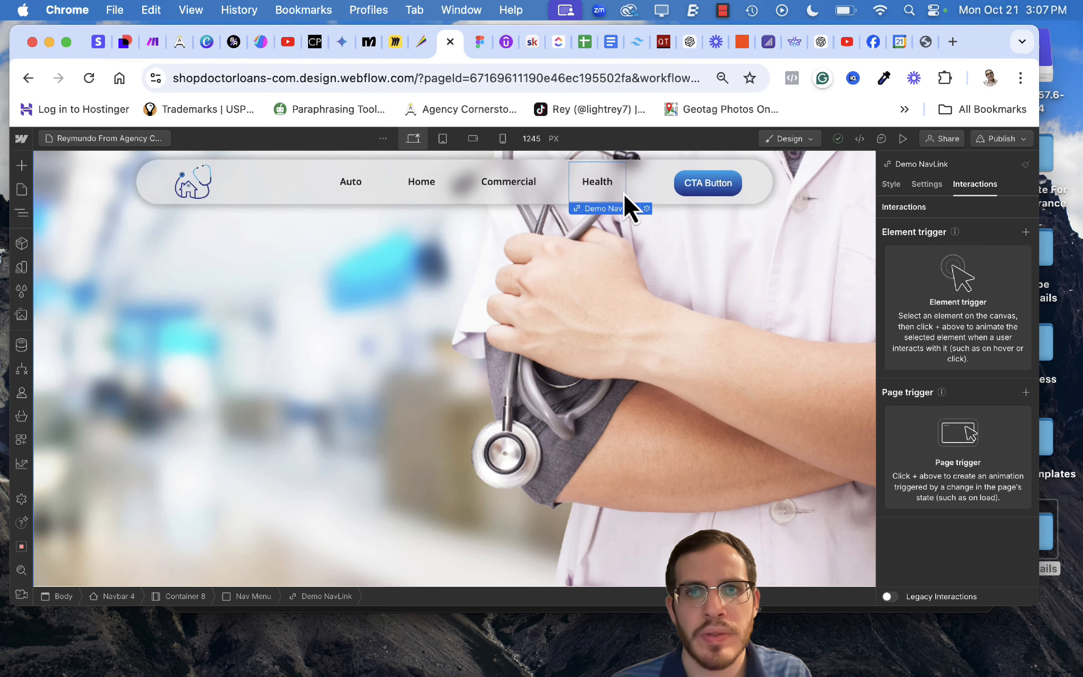
pyautogui.click(891, 186)
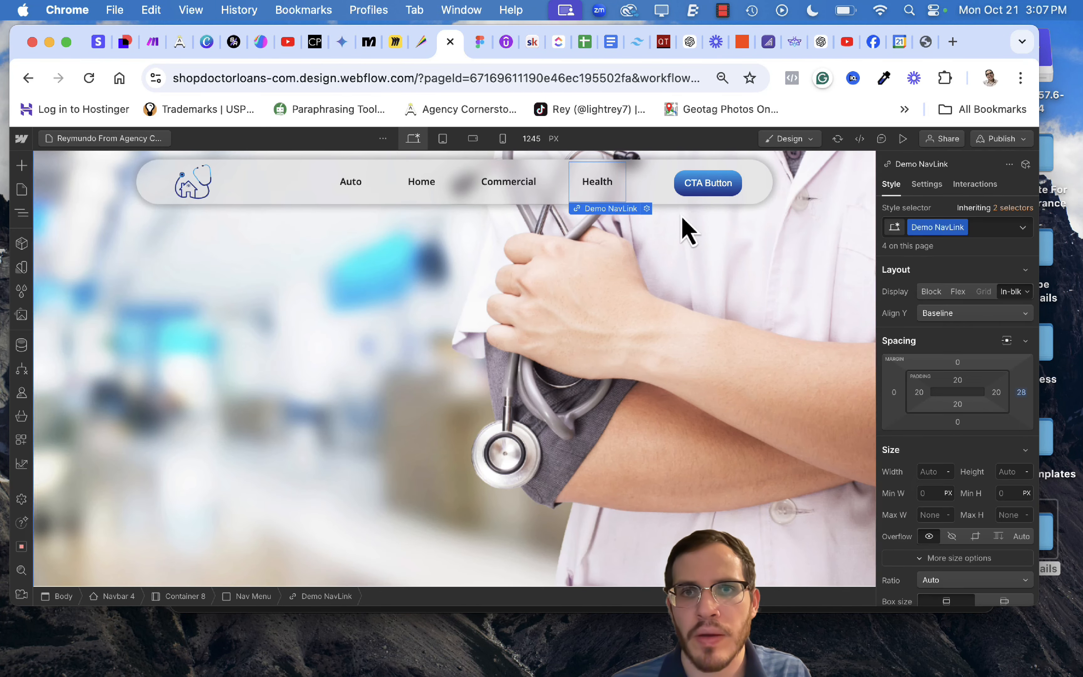
pyautogui.scroll(-10, 905, 385)
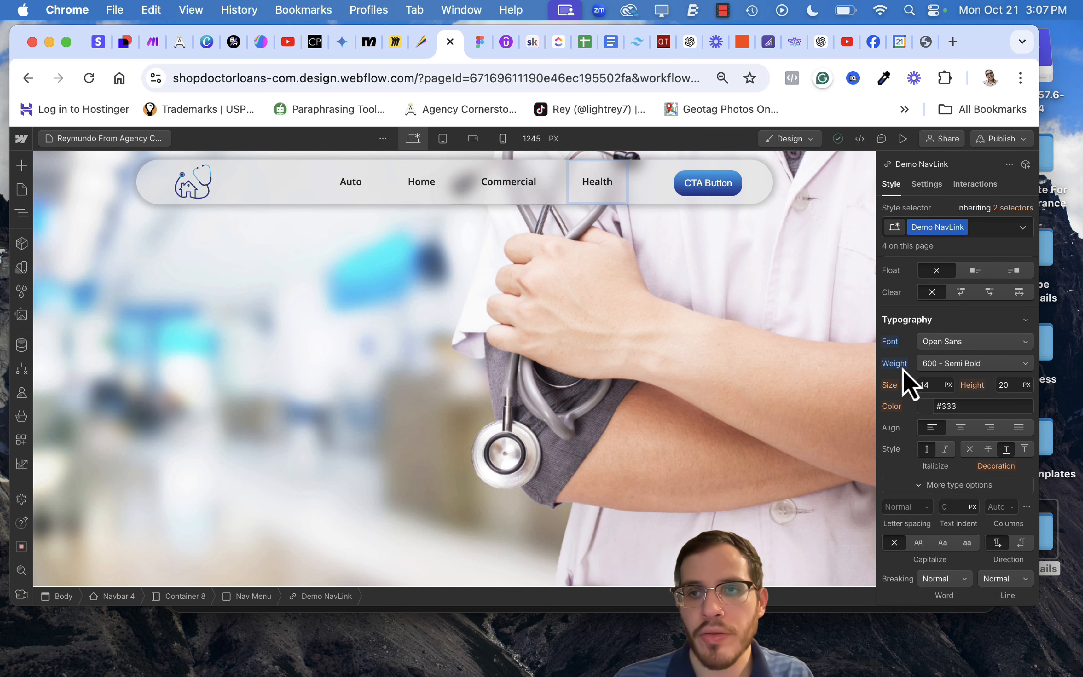
pyautogui.click(931, 406)
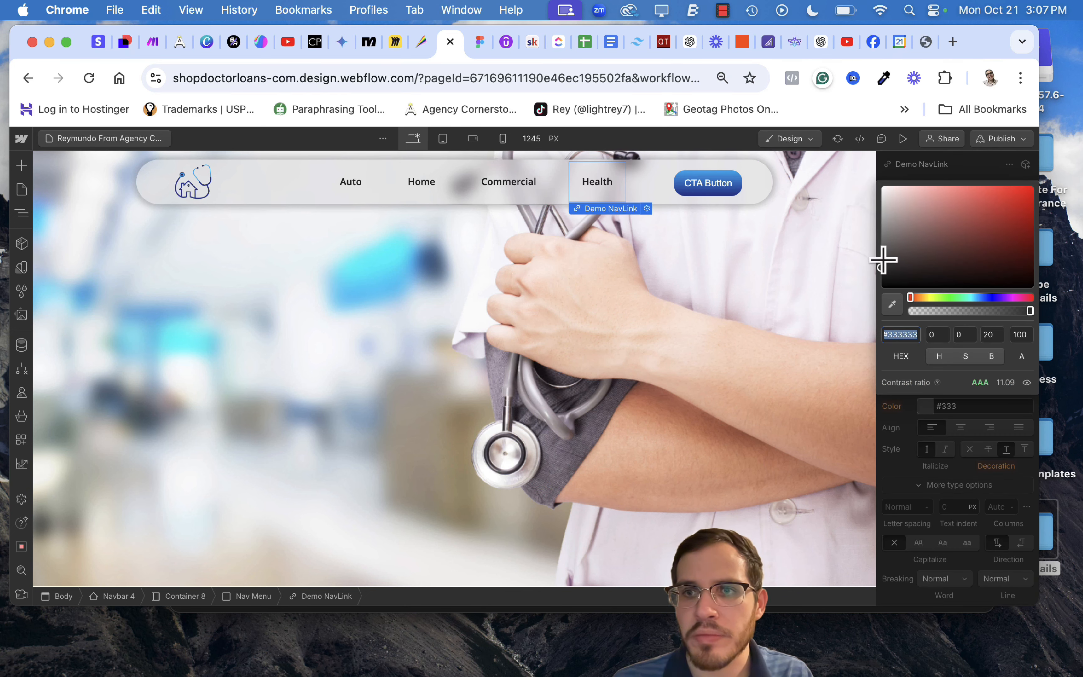
pyautogui.click(884, 260)
pyautogui.moveTo(884, 257); pyautogui.dragTo(881, 241)
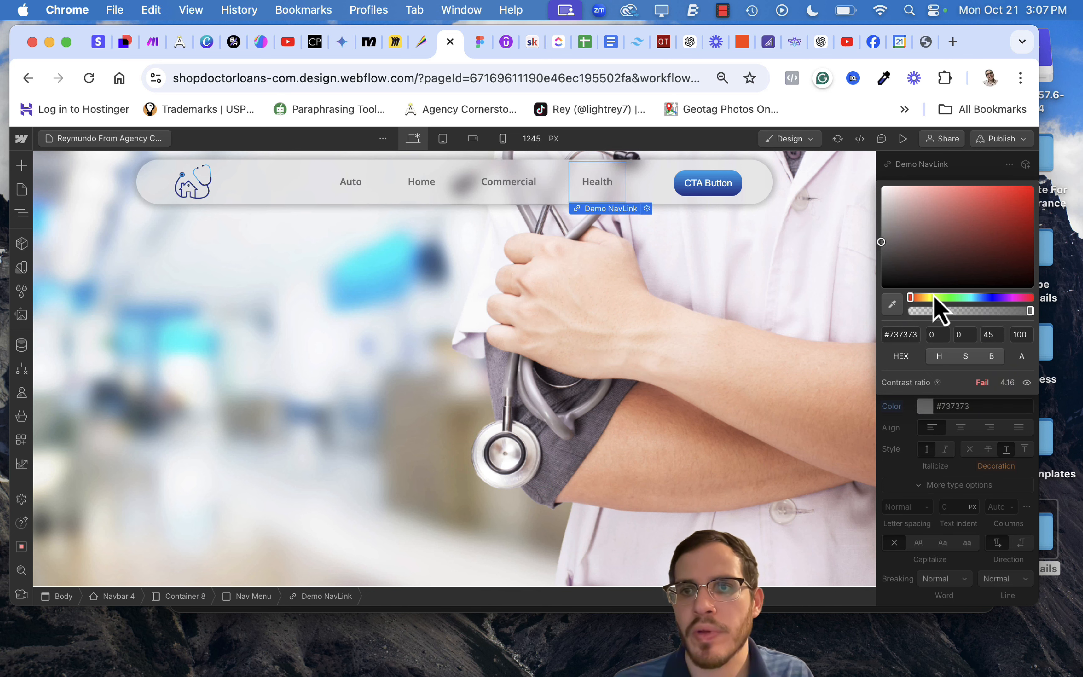
pyautogui.click(976, 170)
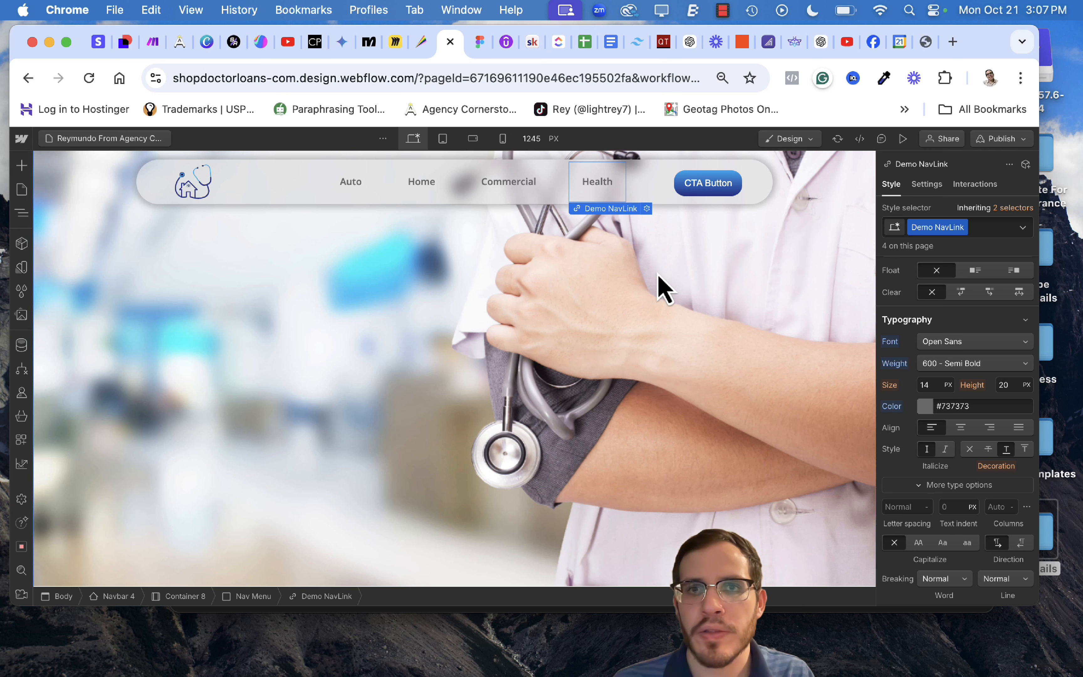
pyautogui.click(461, 244)
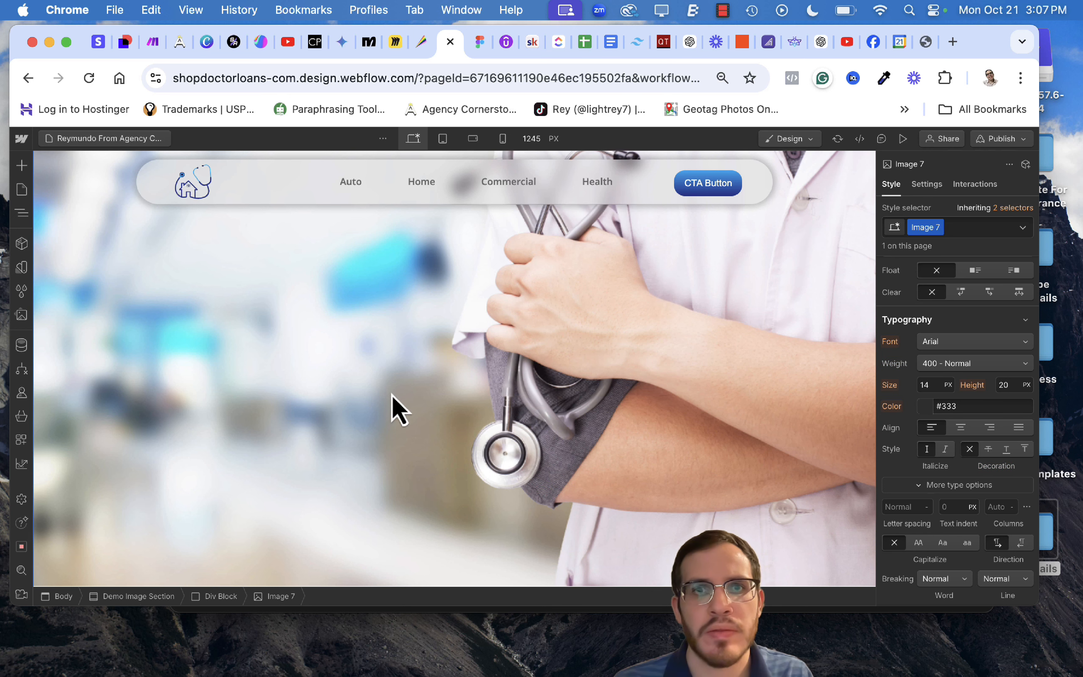
# Add a Mouse hover element trigger to the Health nav link.
pyautogui.click(586, 192)
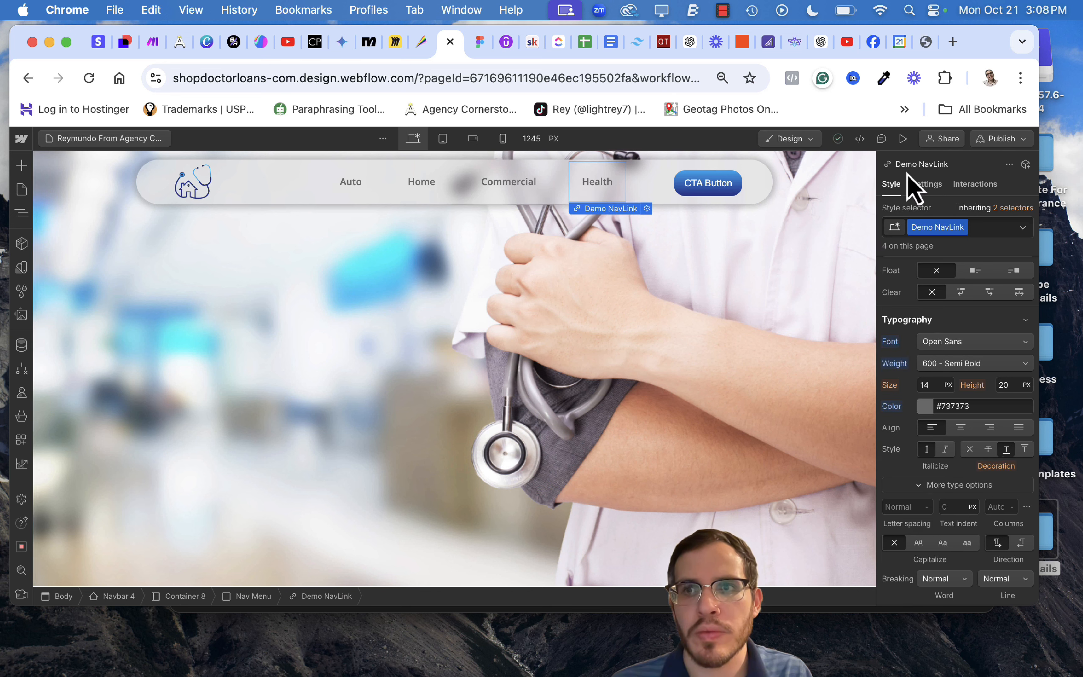
pyautogui.click(975, 186)
pyautogui.click(1026, 231)
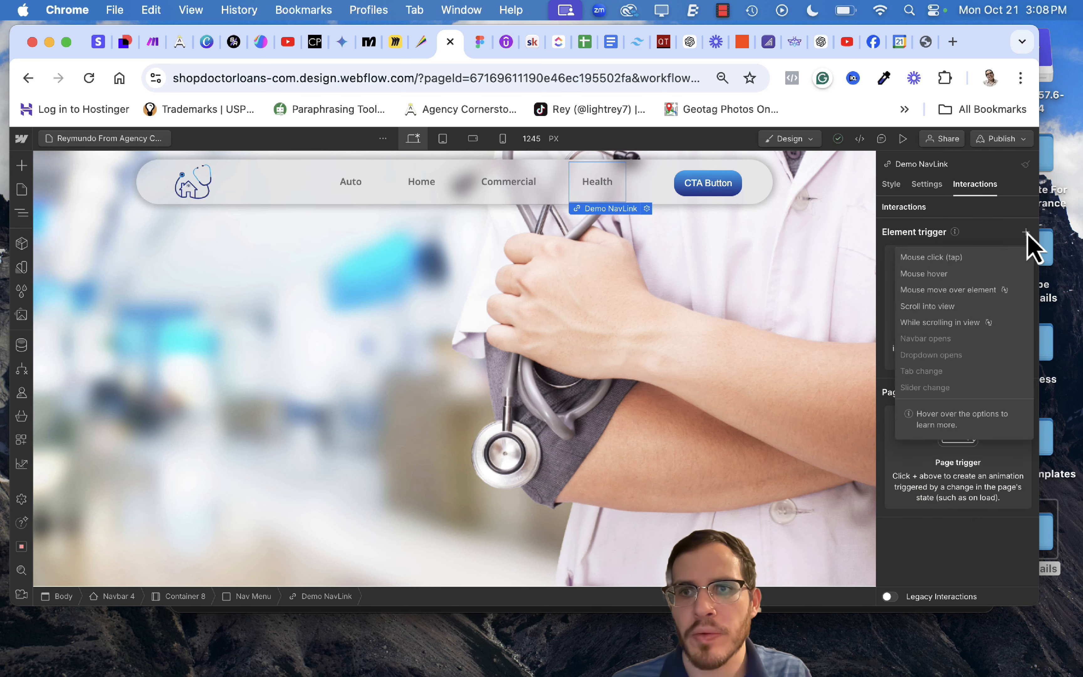
pyautogui.click(971, 274)
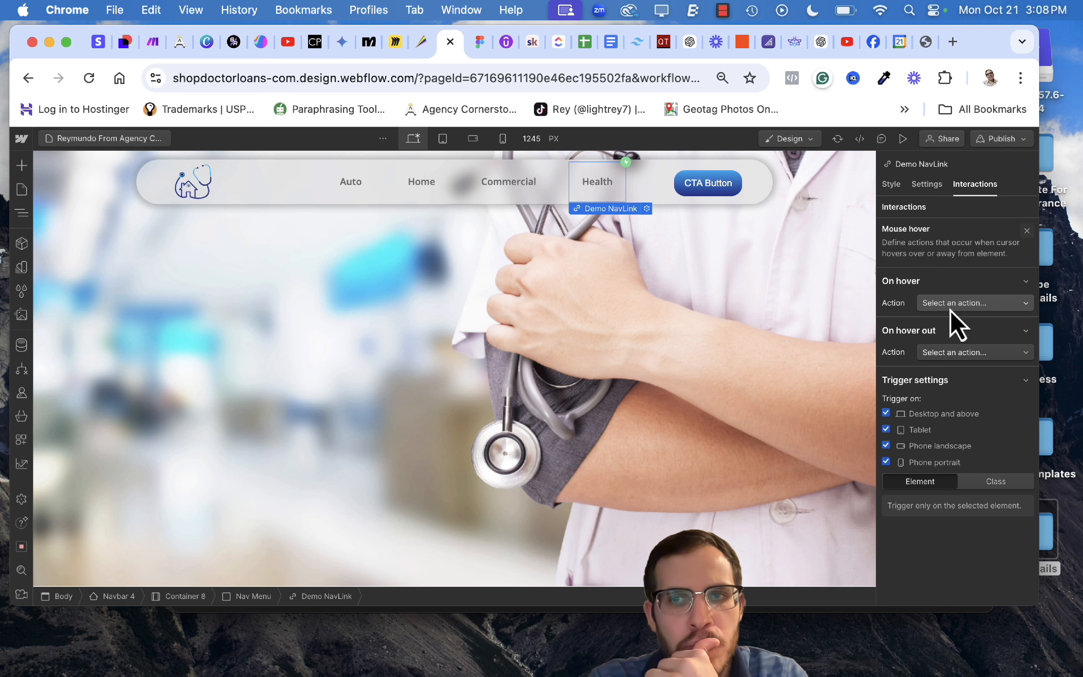
# Limit the nav link's hover trigger to Desktop and above, and apply it to the Demo NavLink class.
pyautogui.click(887, 430)
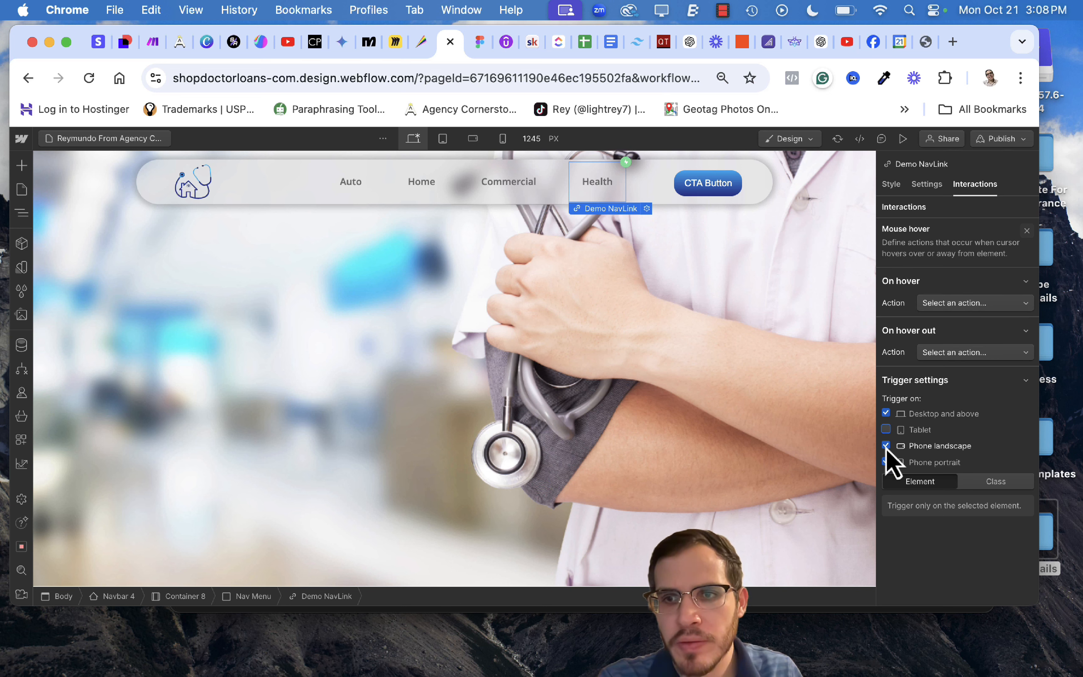
pyautogui.click(886, 445)
pyautogui.click(887, 462)
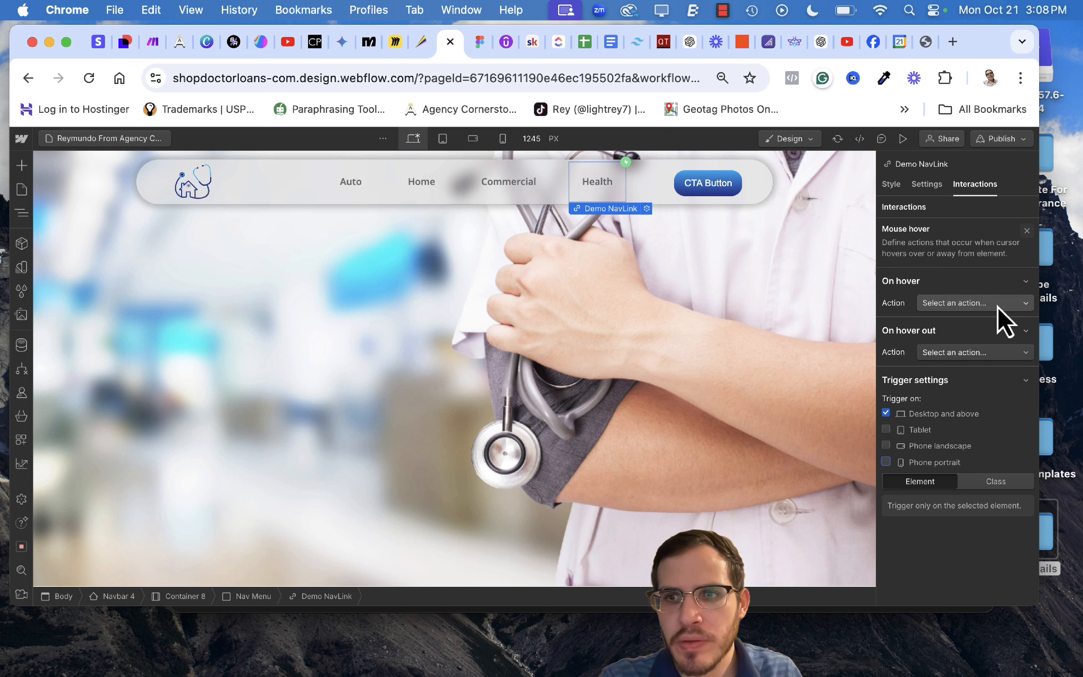
pyautogui.click(990, 484)
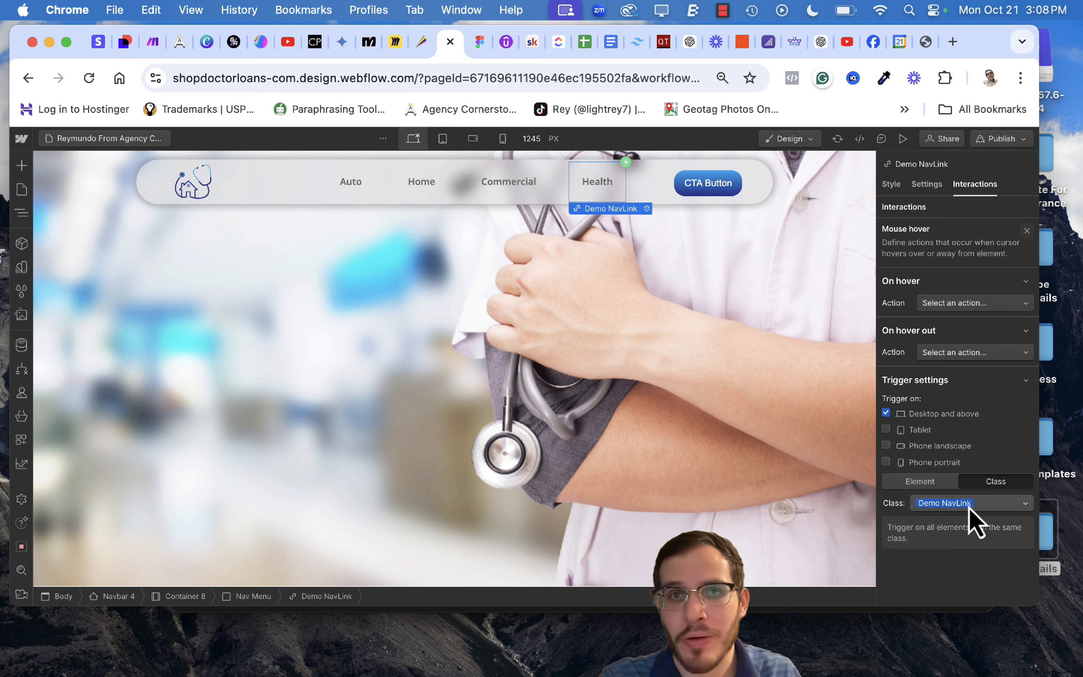
# Set the nav link's On hover action to start the Demo Hover In animation.
pyautogui.click(958, 304)
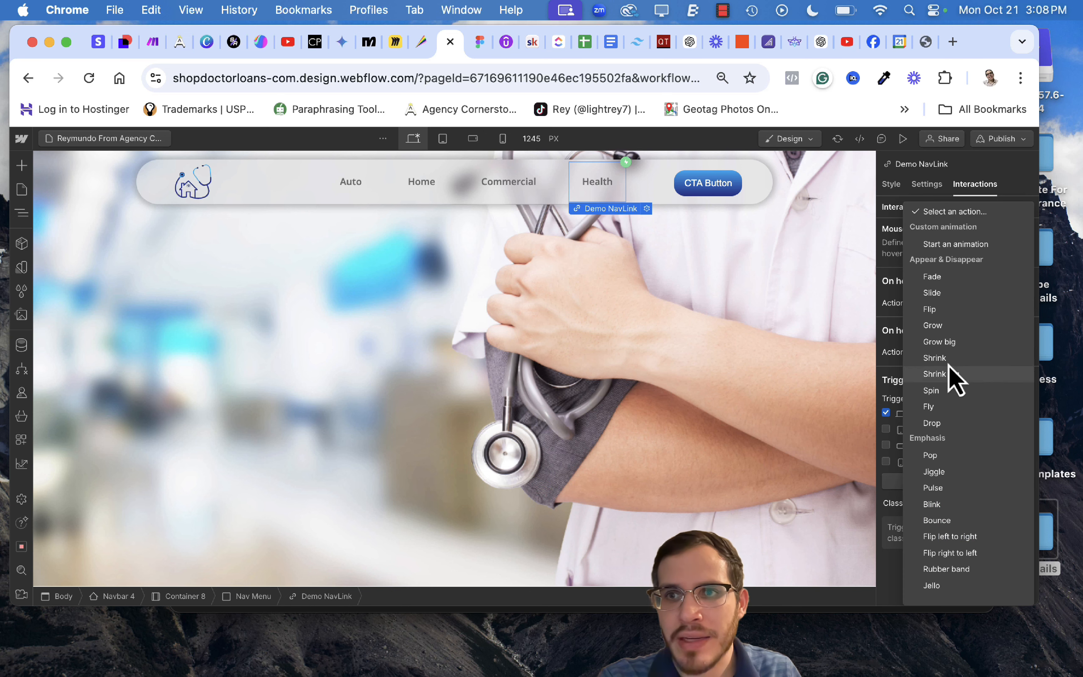
pyautogui.click(956, 244)
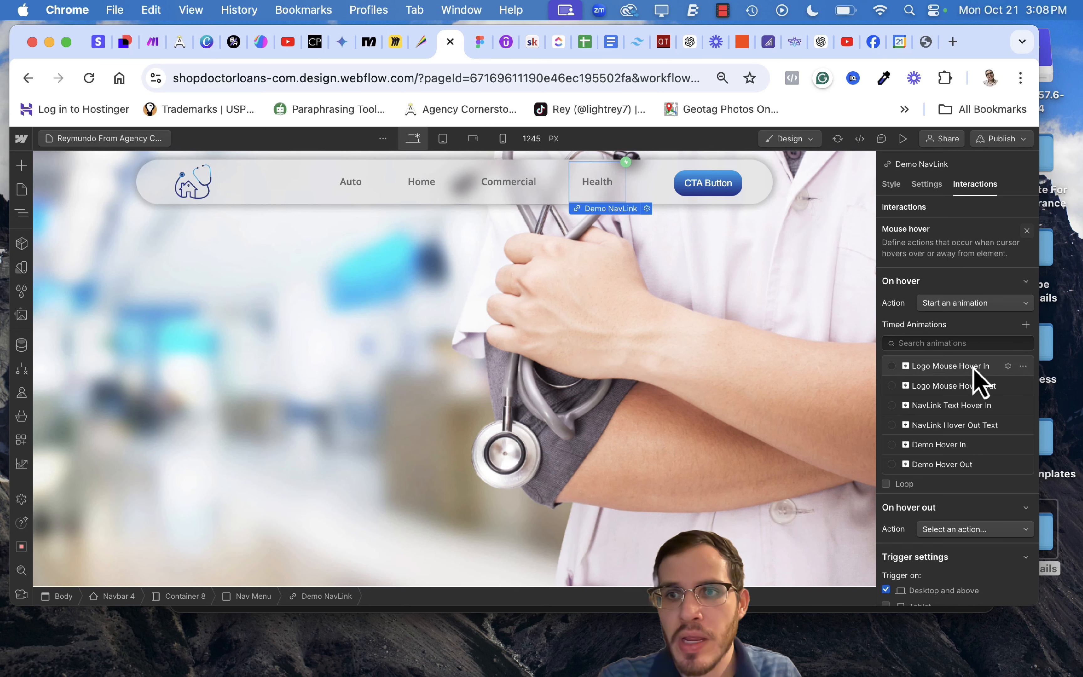
pyautogui.click(891, 446)
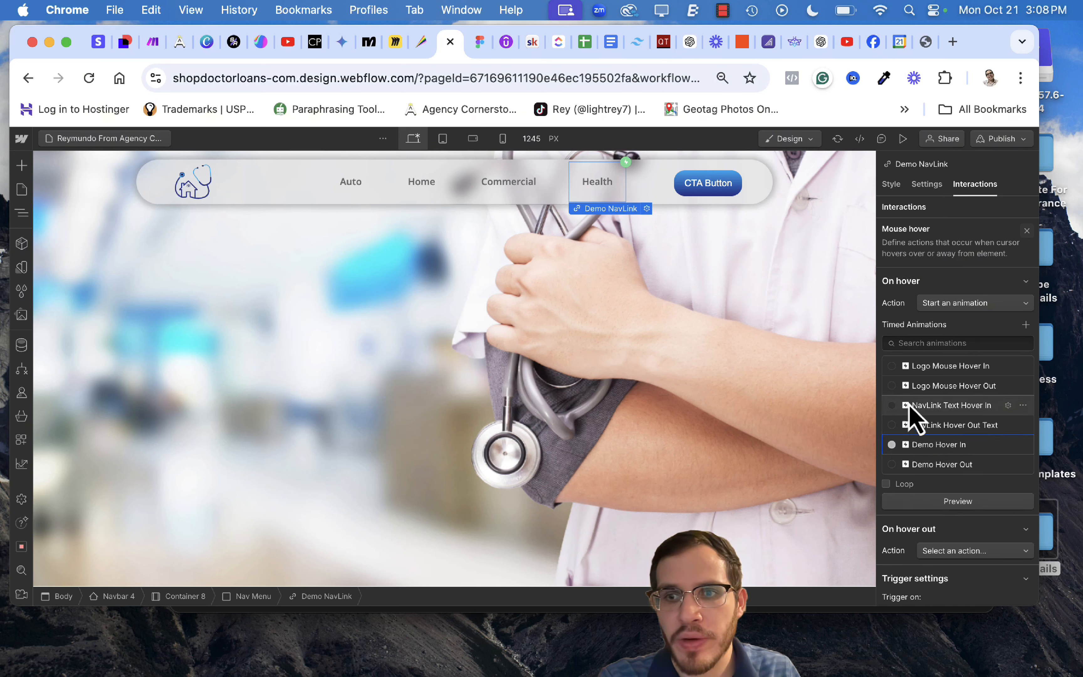
pyautogui.scroll(-3, 967, 560)
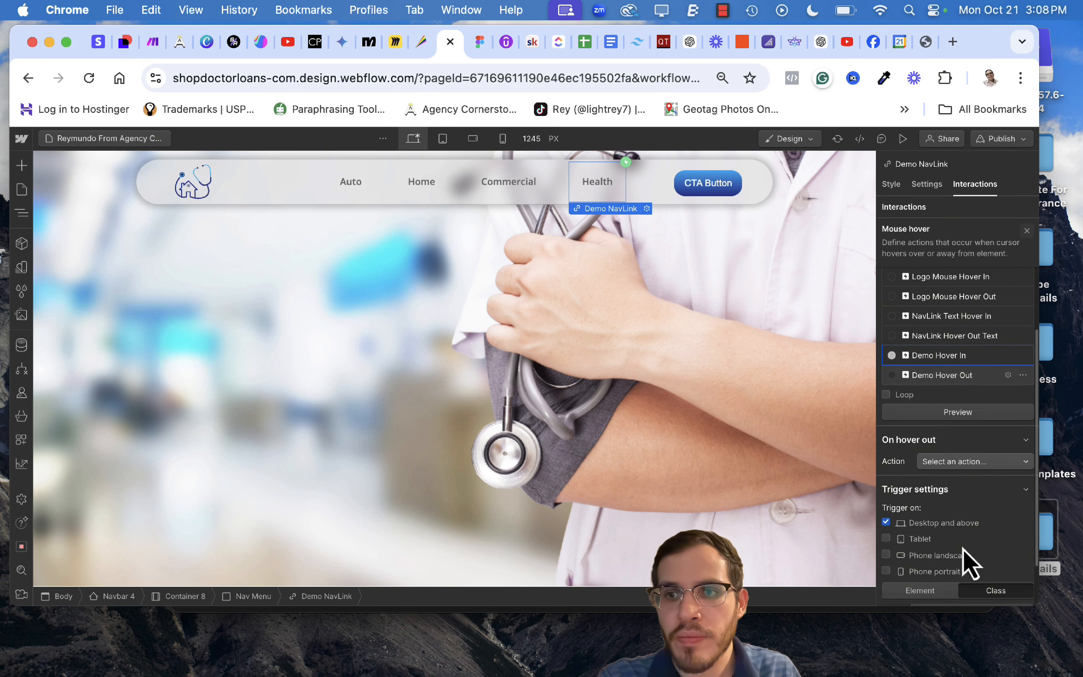
# Set the nav link's On hover out action to start the Demo Hover Out animation, and preview the nav links.
pyautogui.click(962, 463)
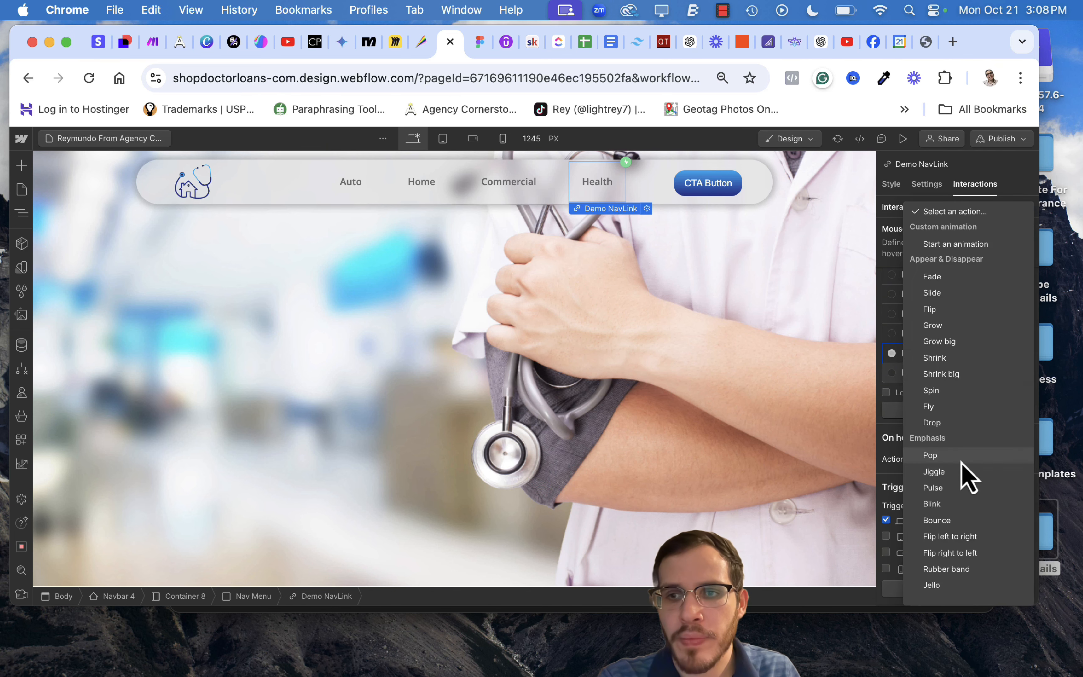
pyautogui.click(961, 244)
pyautogui.scroll(-3, 962, 466)
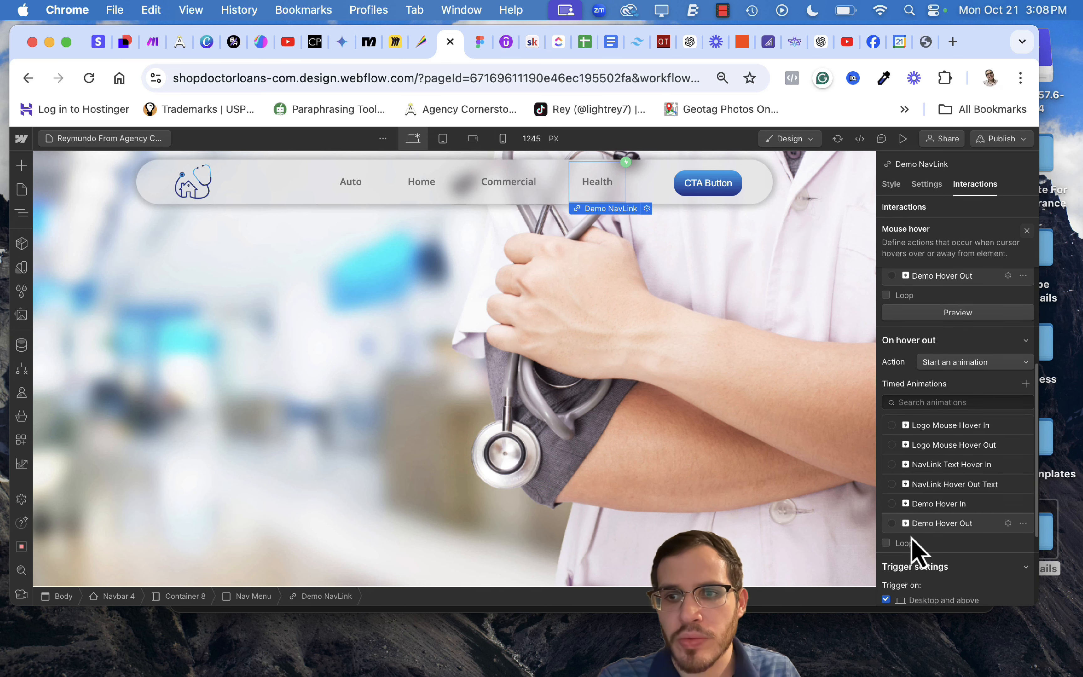
pyautogui.click(903, 139)
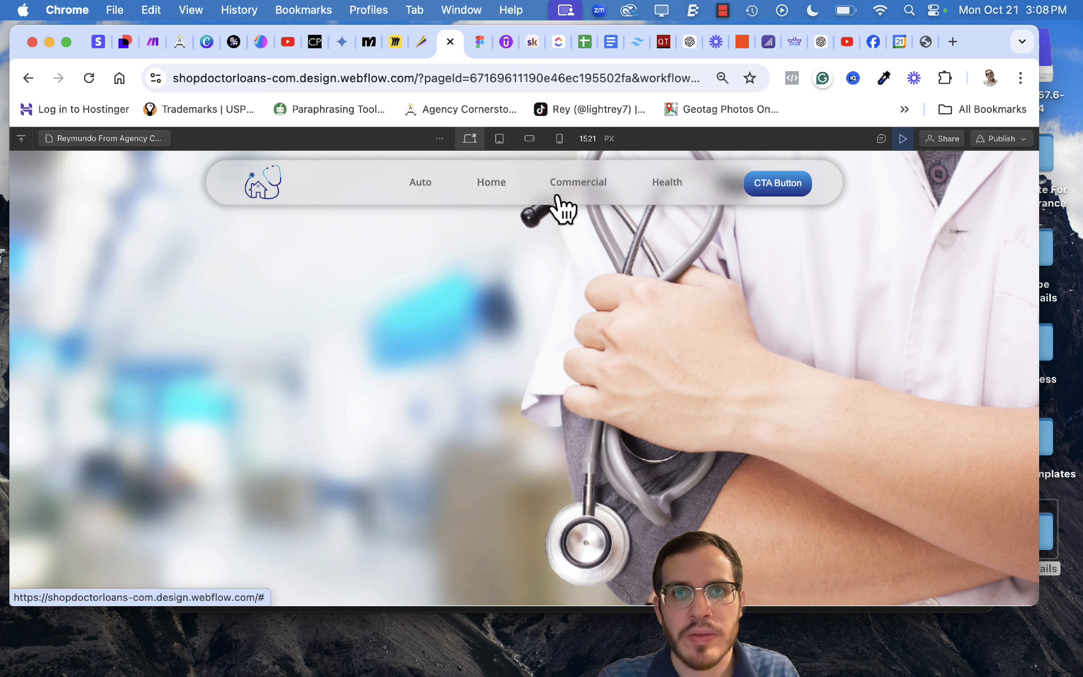
pyautogui.click(903, 139)
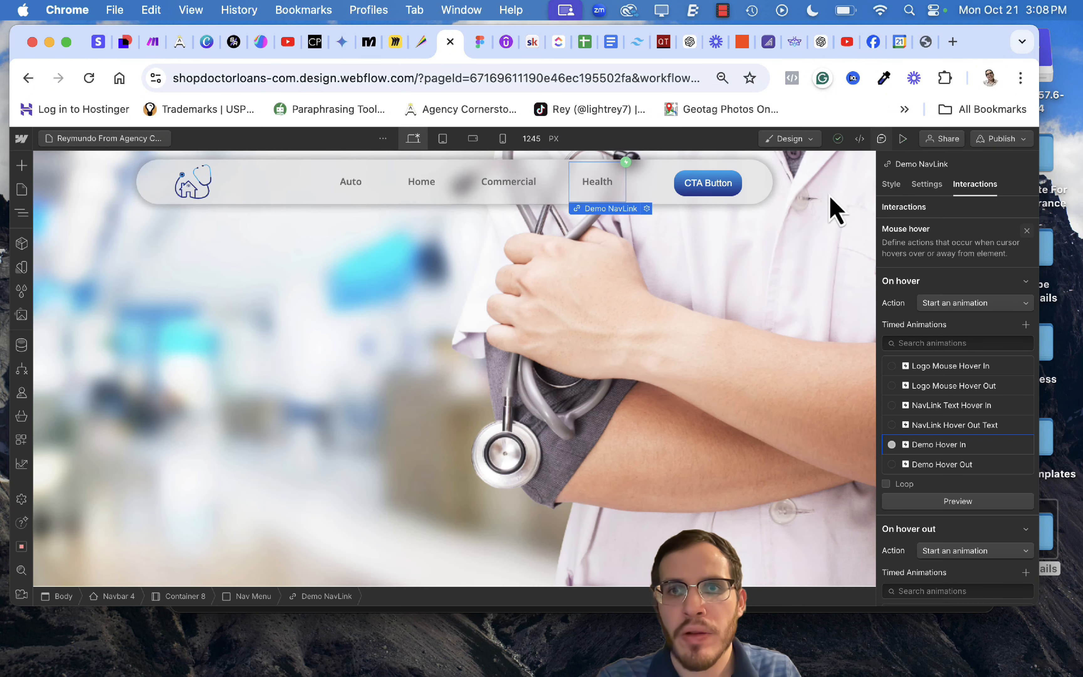
# Switch the styling of the Demo NavLink class to its Hover state.
pyautogui.click(600, 192)
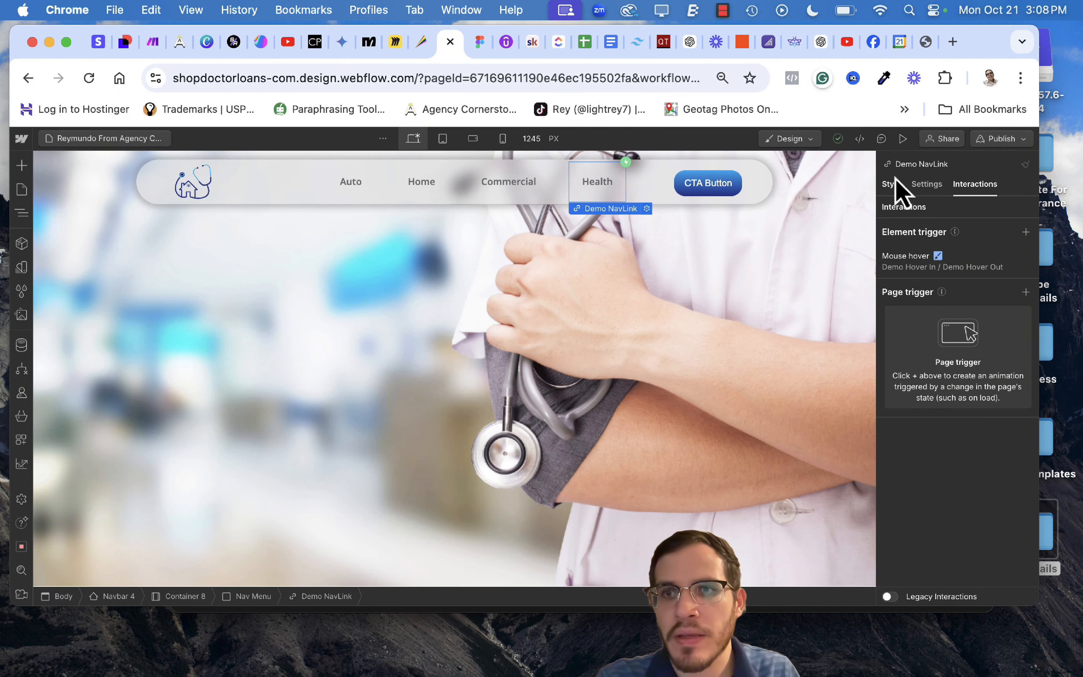
pyautogui.click(896, 186)
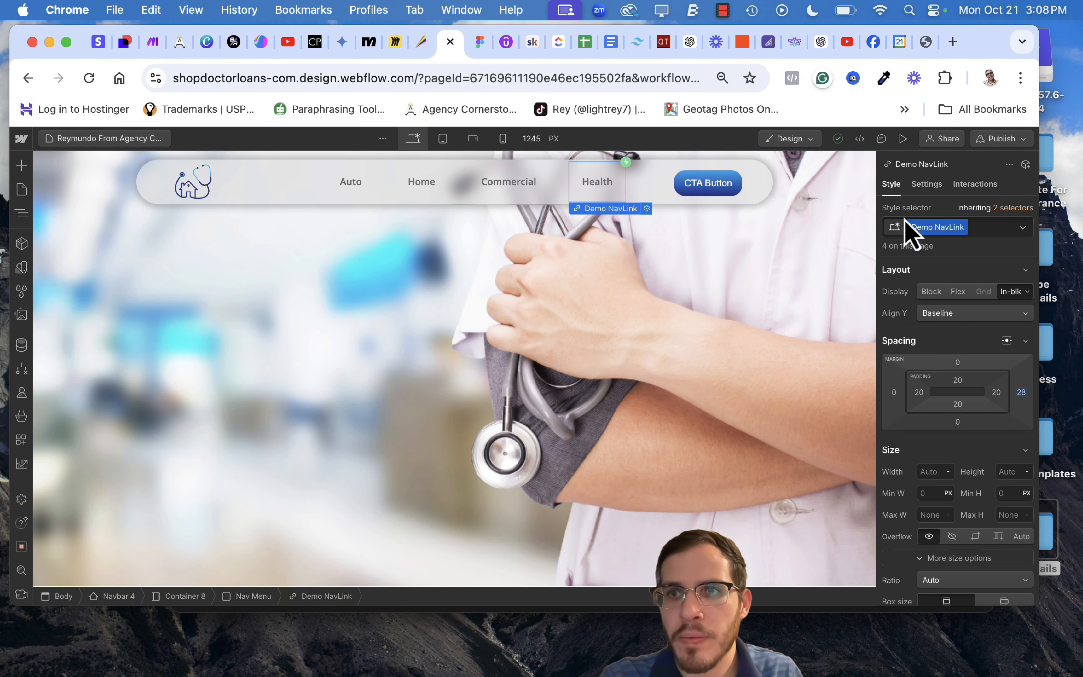
pyautogui.click(1022, 228)
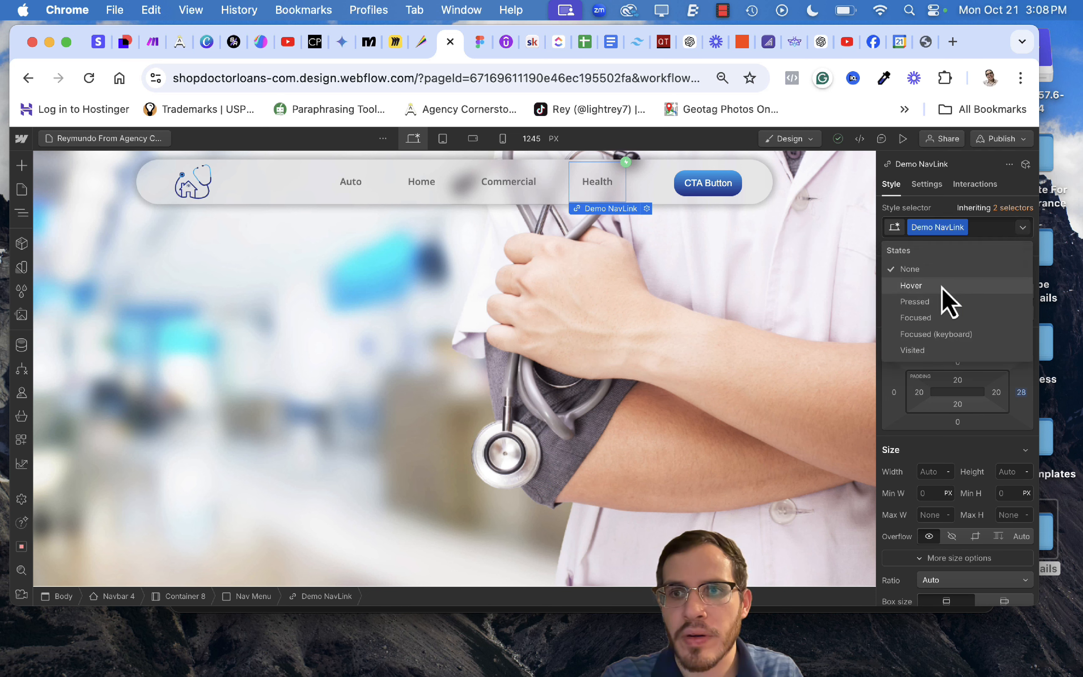
pyautogui.press('Escape')
# Add an outside box shadow with Y 2 px, 9 px blur and black at 20% opacity to the Demo NavLink Hover state.
pyautogui.scroll(-5, 962, 376)
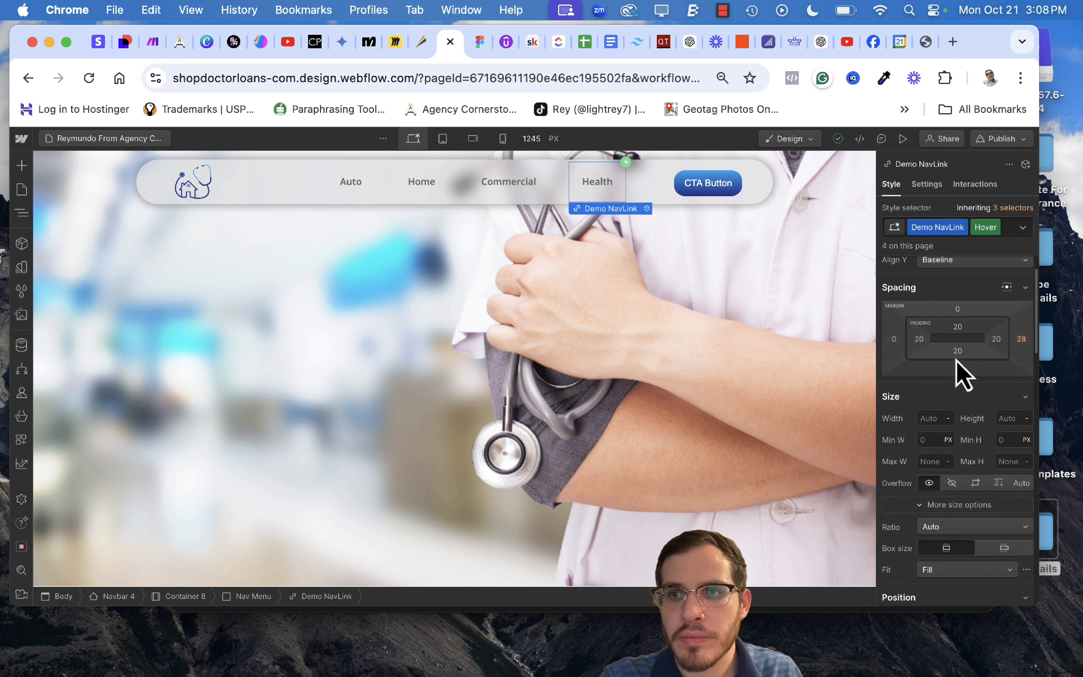
pyautogui.scroll(-15, 963, 376)
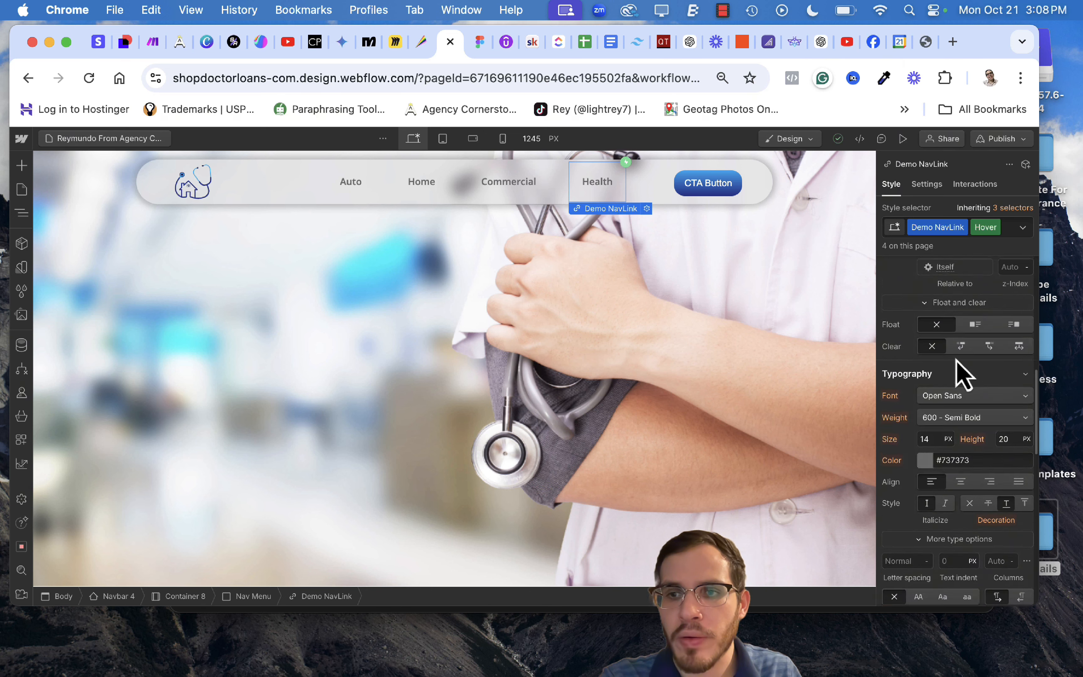
pyautogui.scroll(-3, 963, 376)
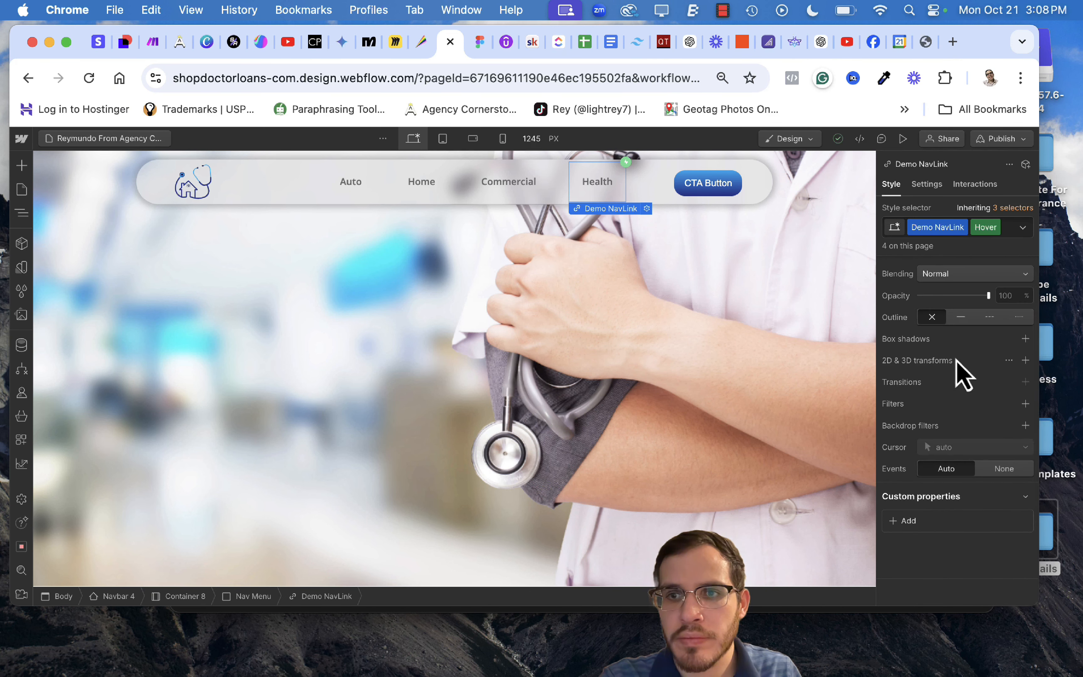
pyautogui.moveTo(957, 394)
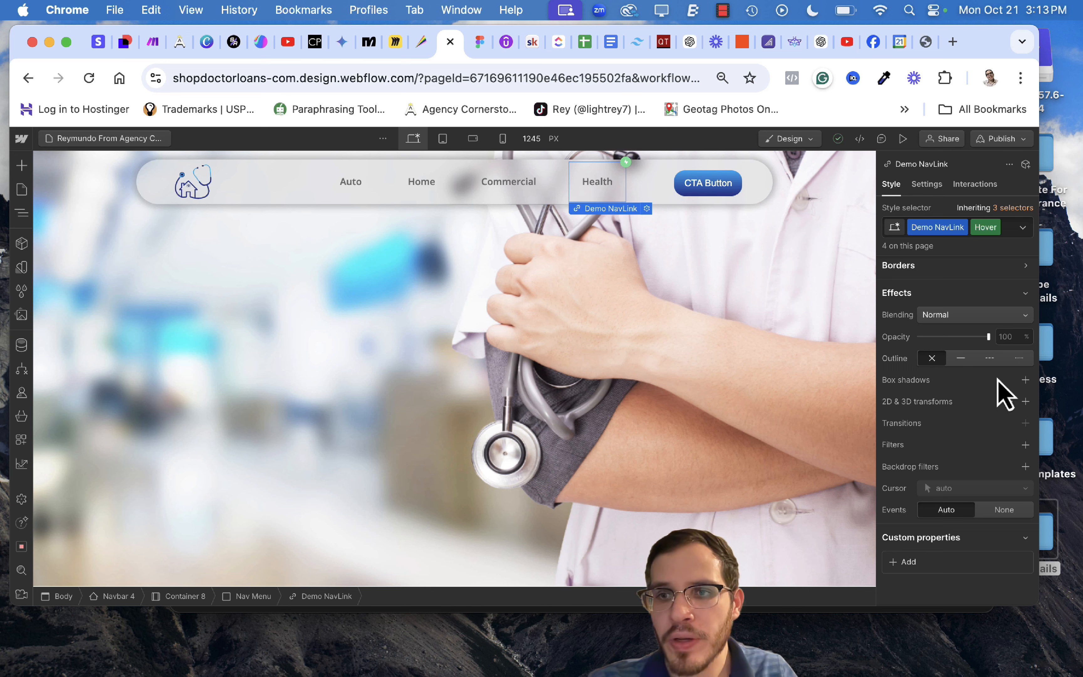
pyautogui.click(1025, 380)
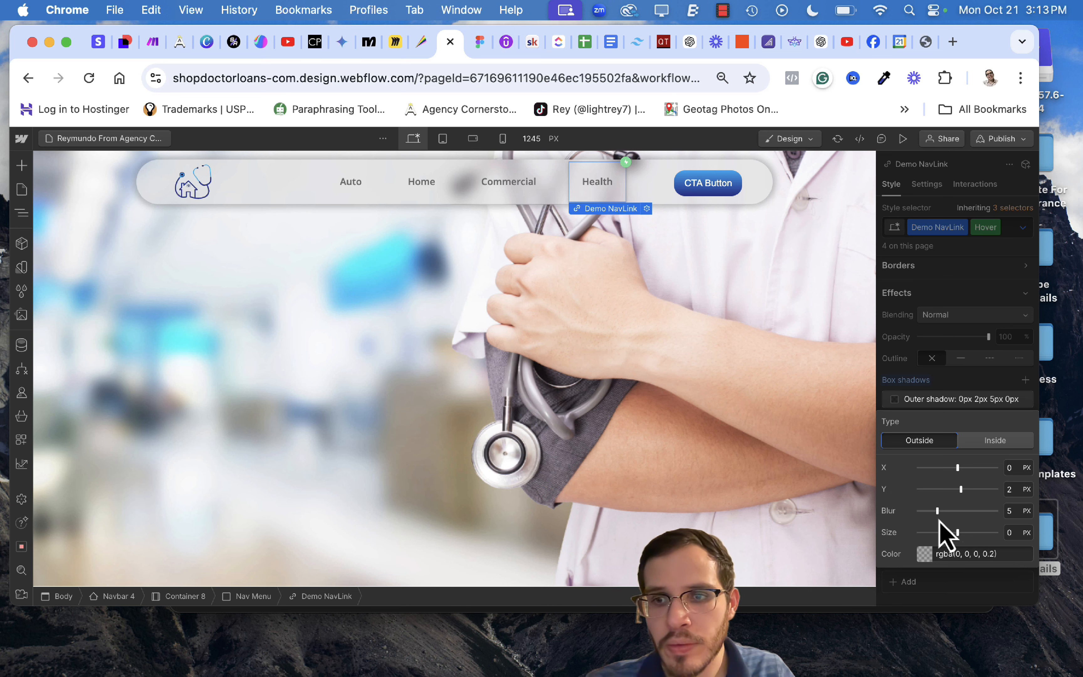
pyautogui.moveTo(936, 511); pyautogui.dragTo(955, 514)
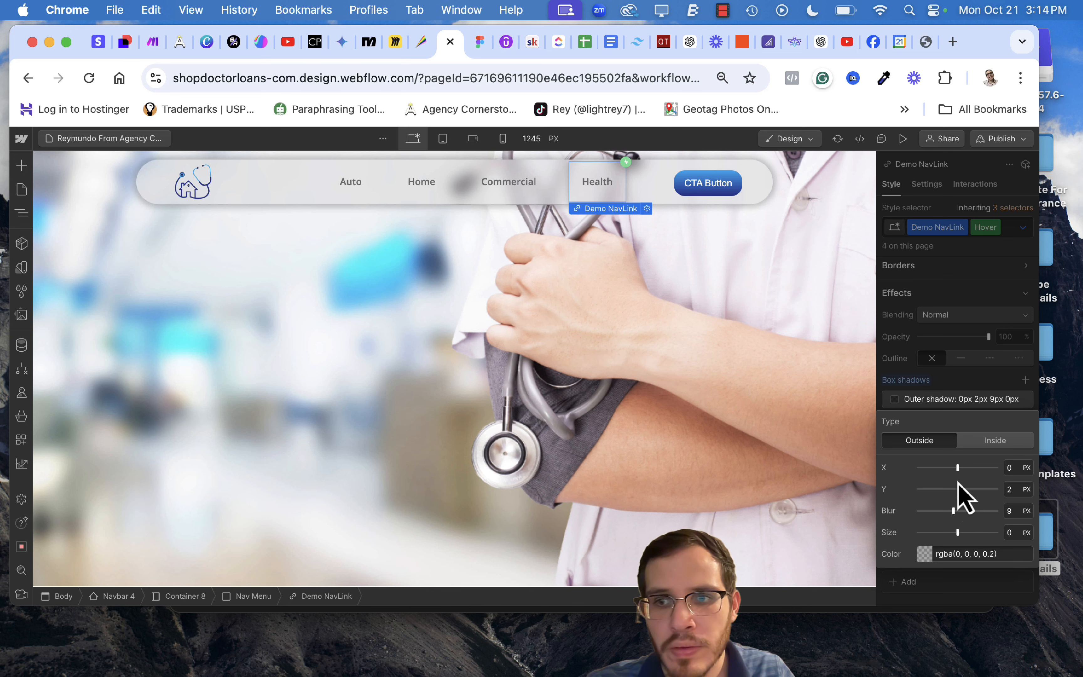
pyautogui.click(923, 555)
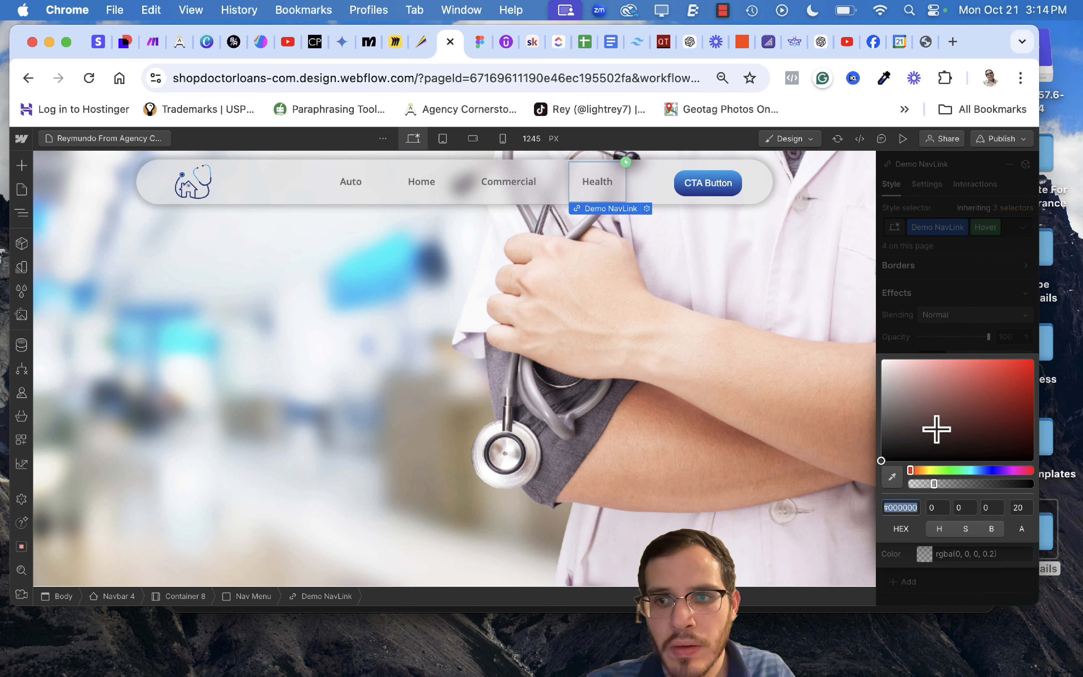
pyautogui.moveTo(930, 437); pyautogui.dragTo(890, 468)
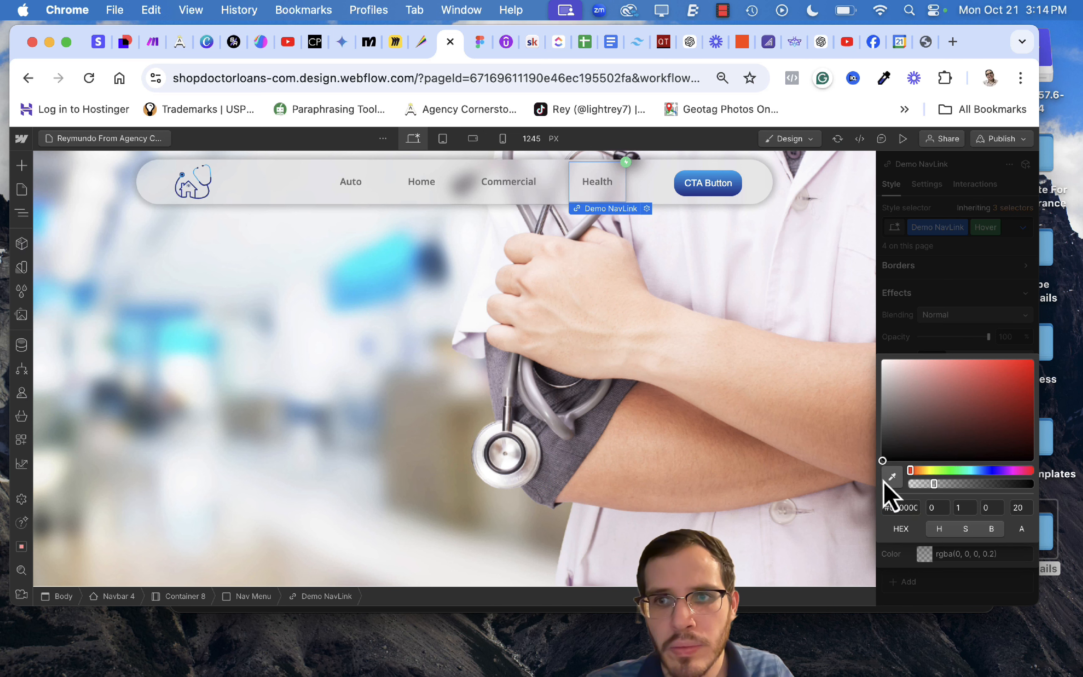
pyautogui.click(931, 348)
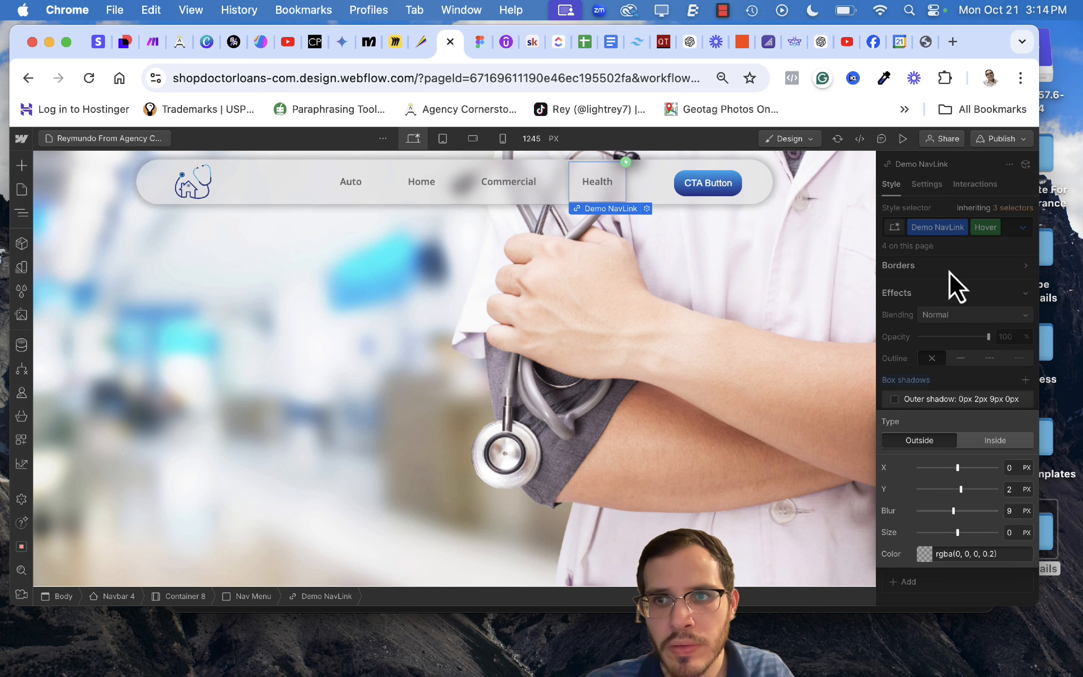
pyautogui.click(950, 285)
# Return the Demo NavLink styling to the None state and preview the page with the hover shadow.
pyautogui.click(1024, 227)
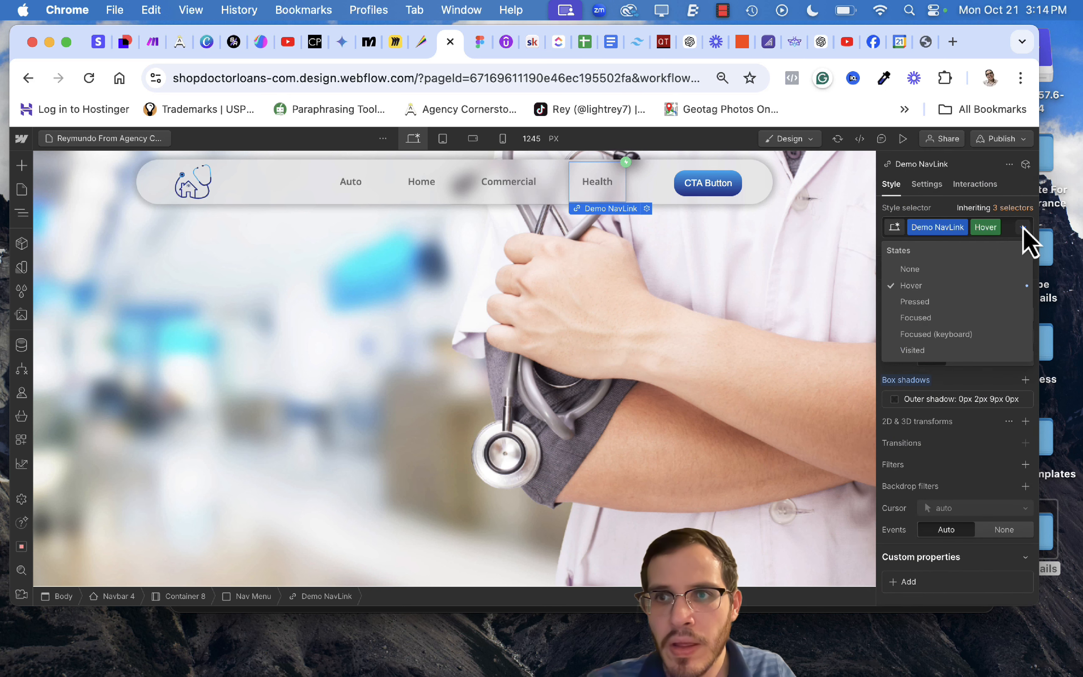
pyautogui.click(918, 273)
pyautogui.click(759, 284)
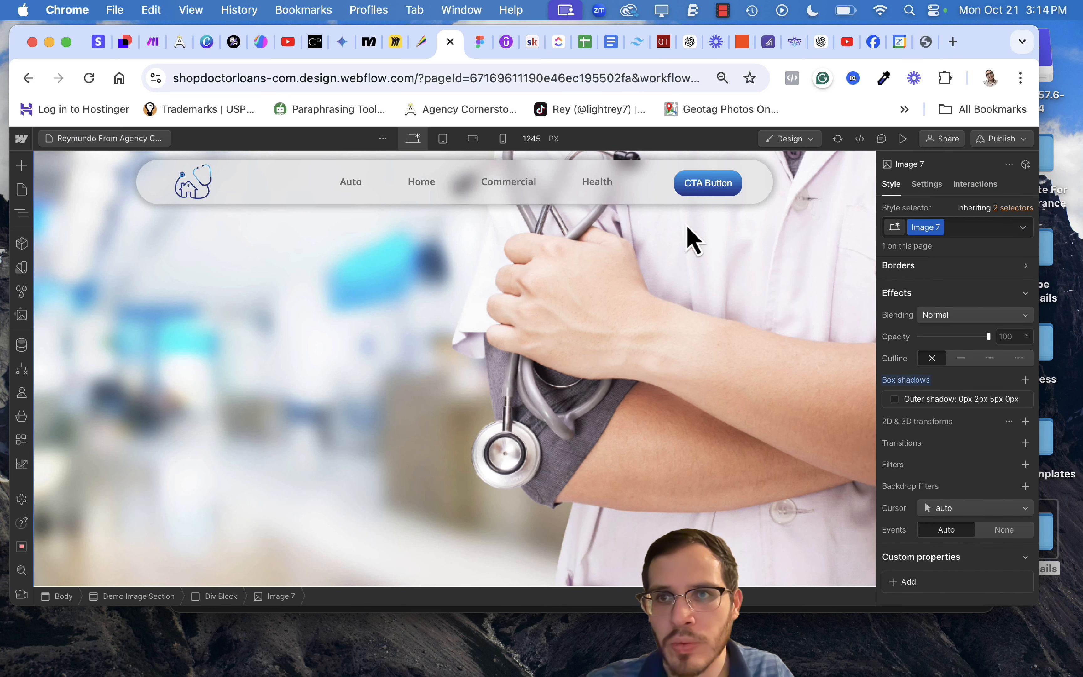
pyautogui.click(903, 141)
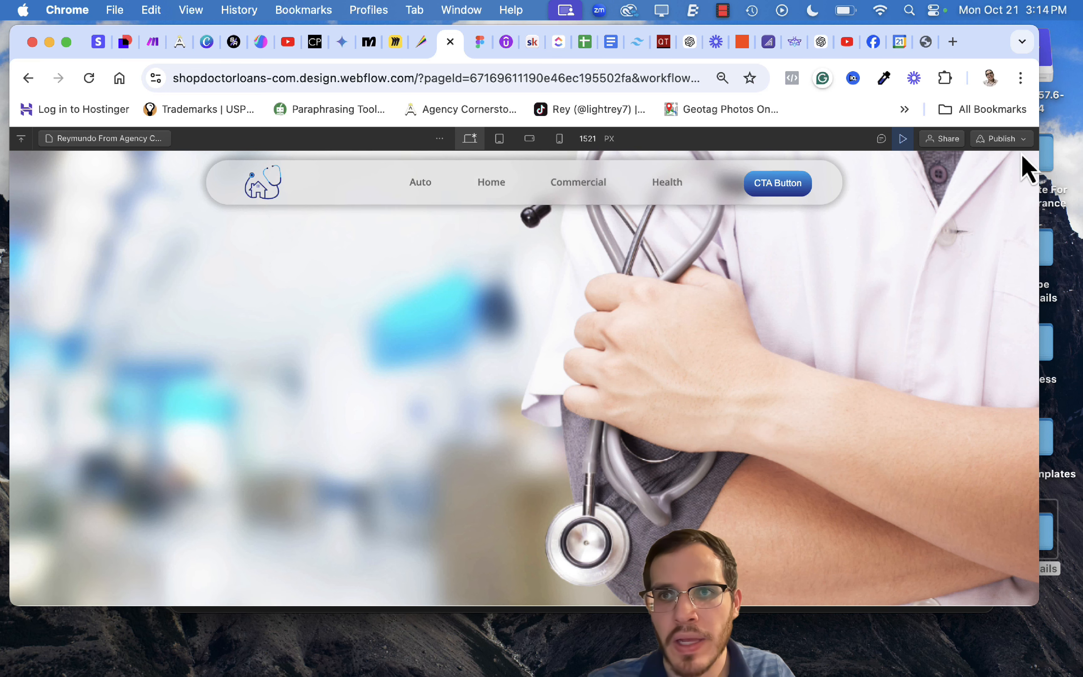
pyautogui.click(902, 139)
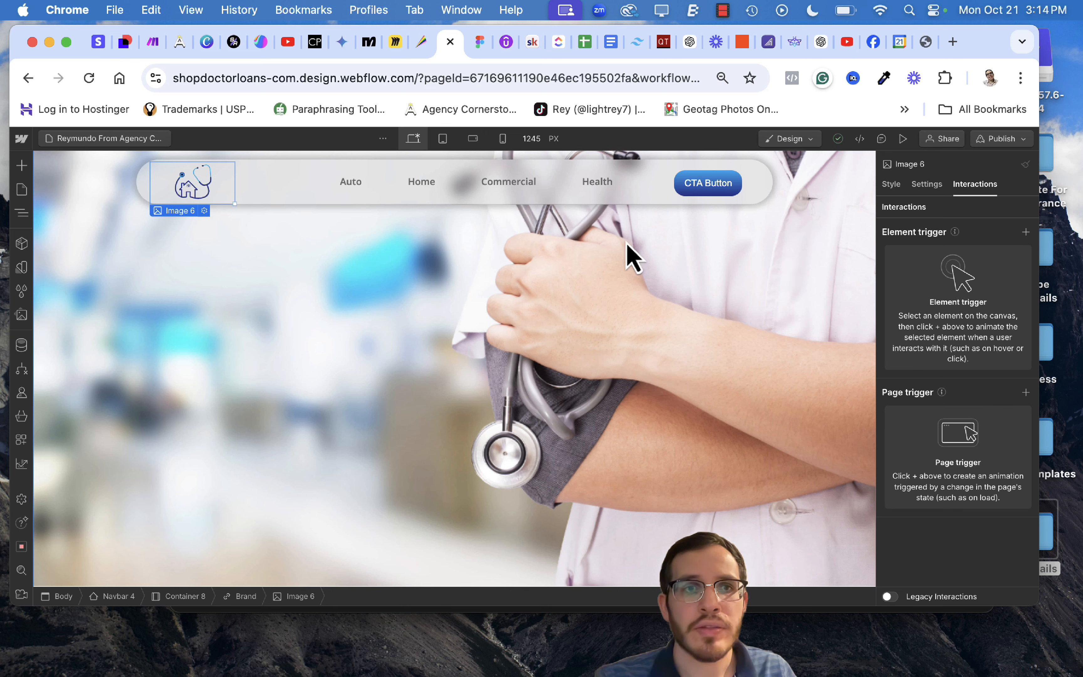
# Inspect the navbar logo's image settings, including its replacement, size and alt text options.
pyautogui.doubleClick(197, 190)
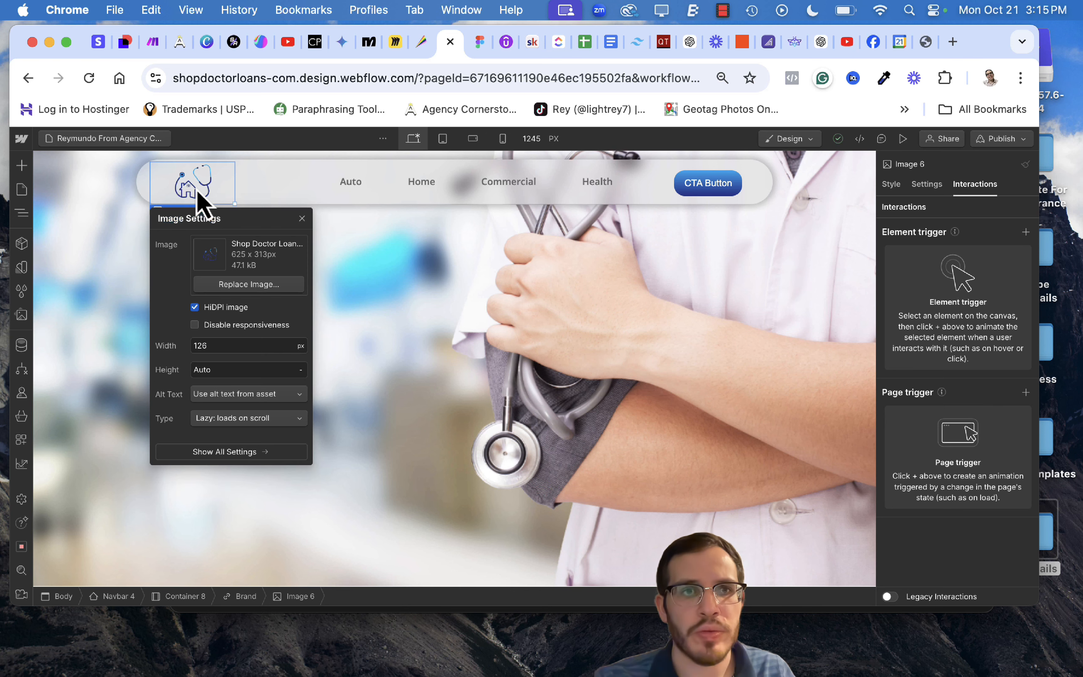
pyautogui.click(97, 219)
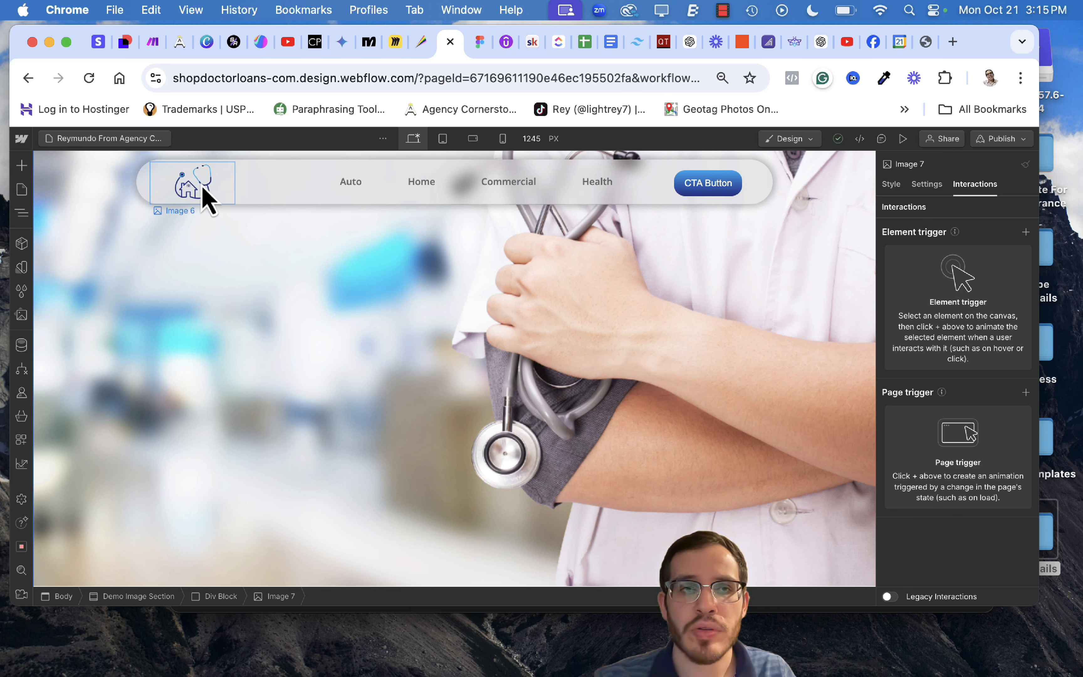
pyautogui.click(203, 197)
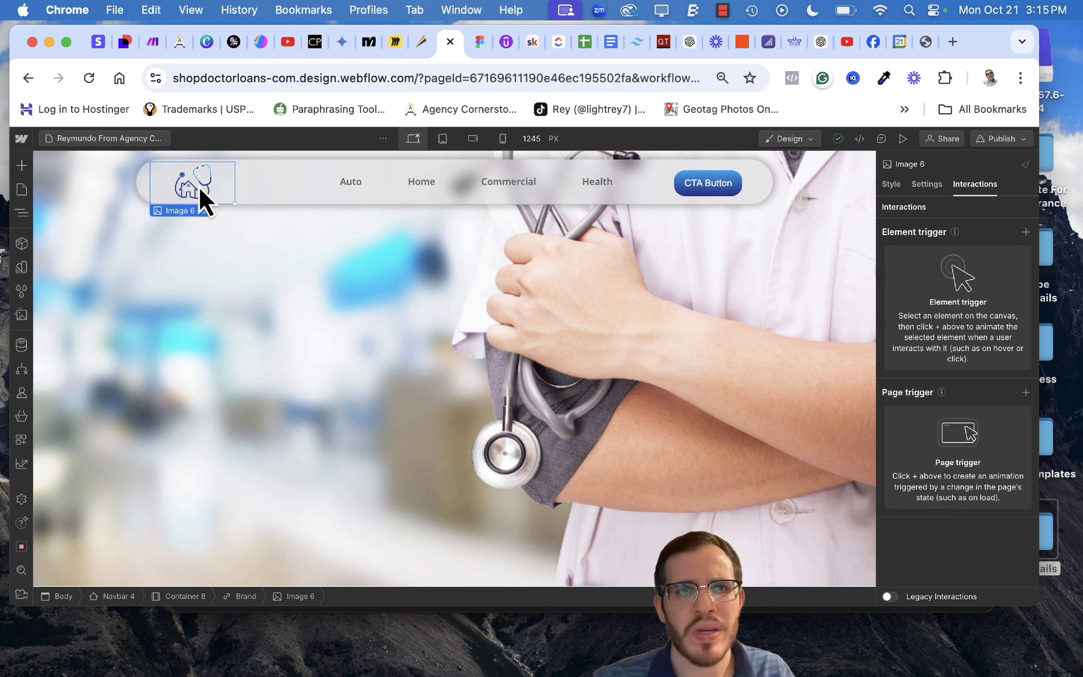
pyautogui.click(204, 211)
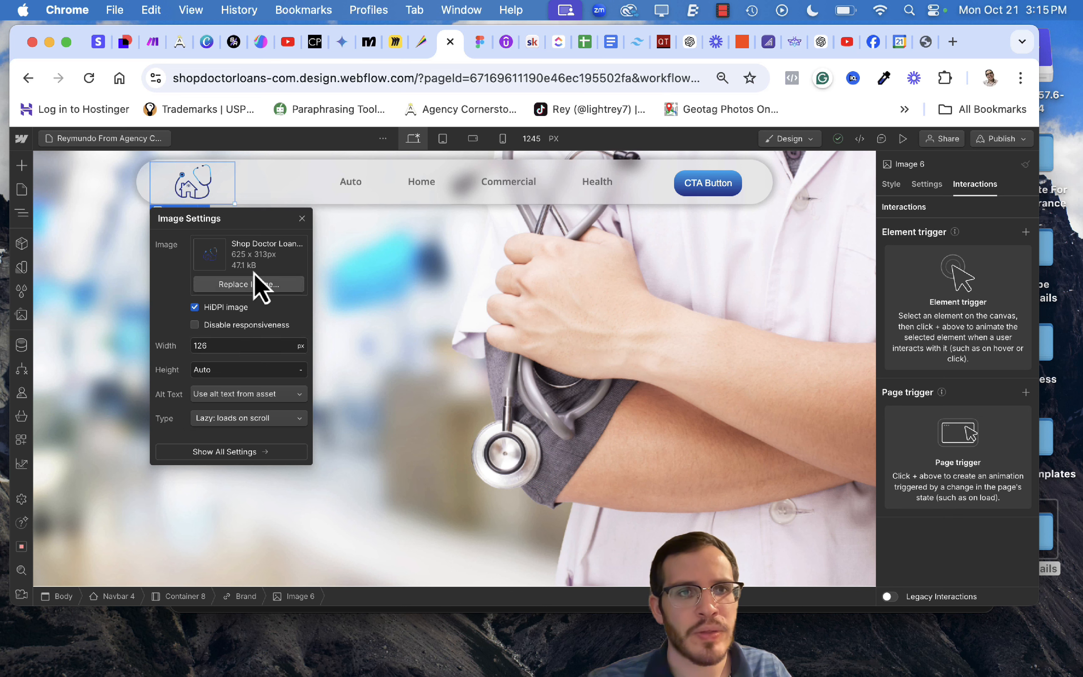
pyautogui.click(302, 219)
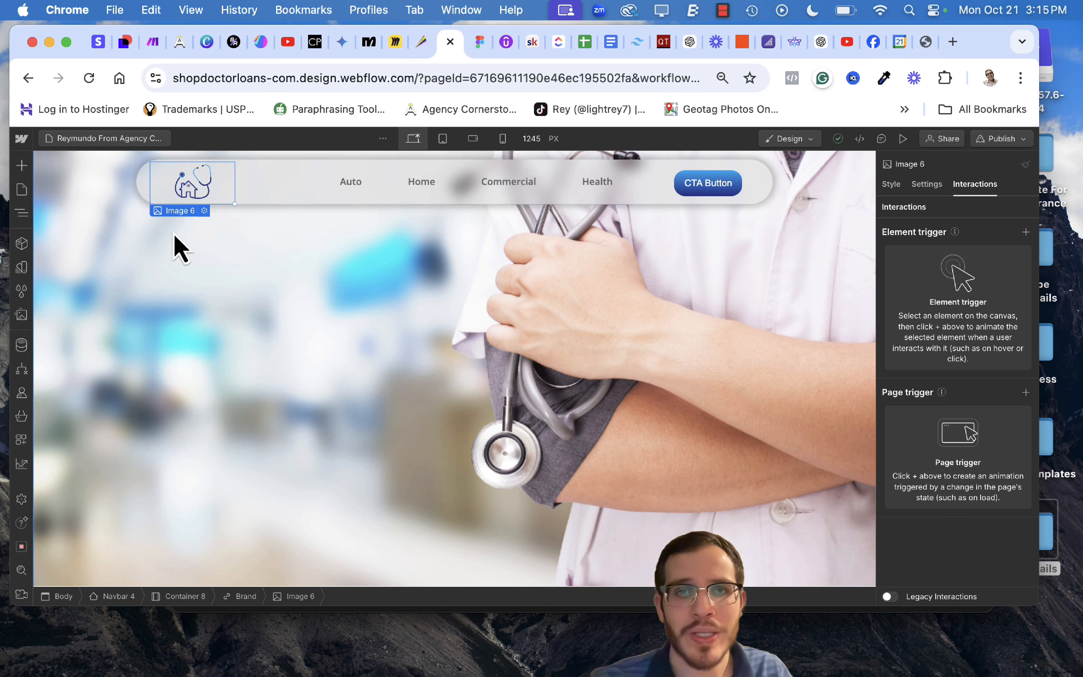
# Try out a descriptive alt text of "kjdkjdkfjh" on the logo asset and clear it again.
pyautogui.click(22, 315)
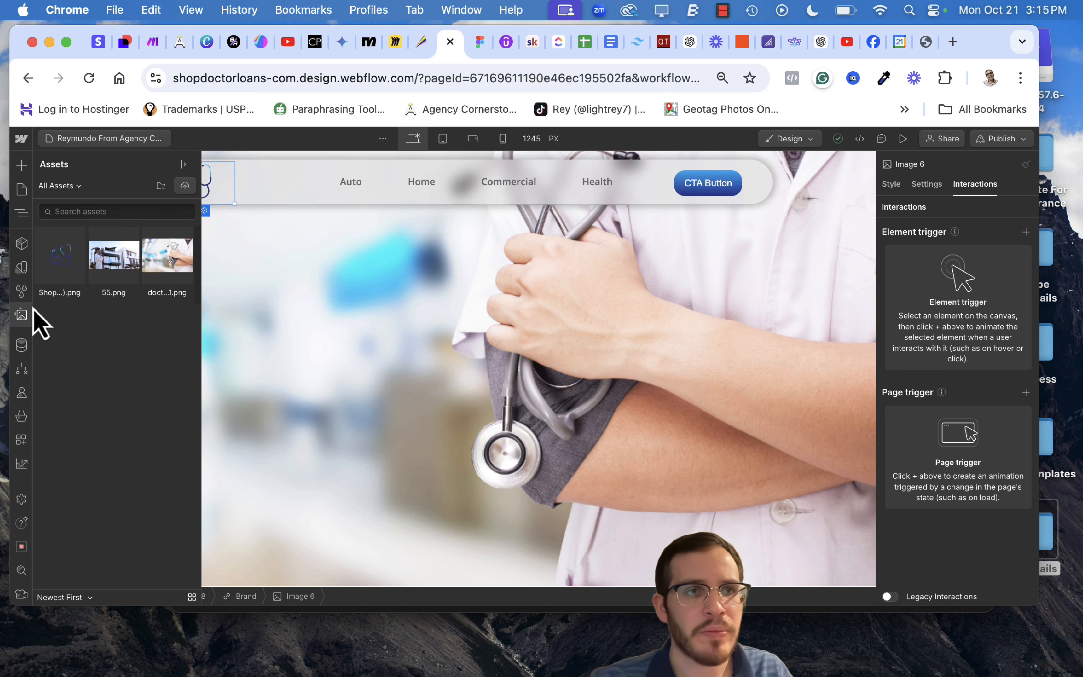
pyautogui.click(74, 251)
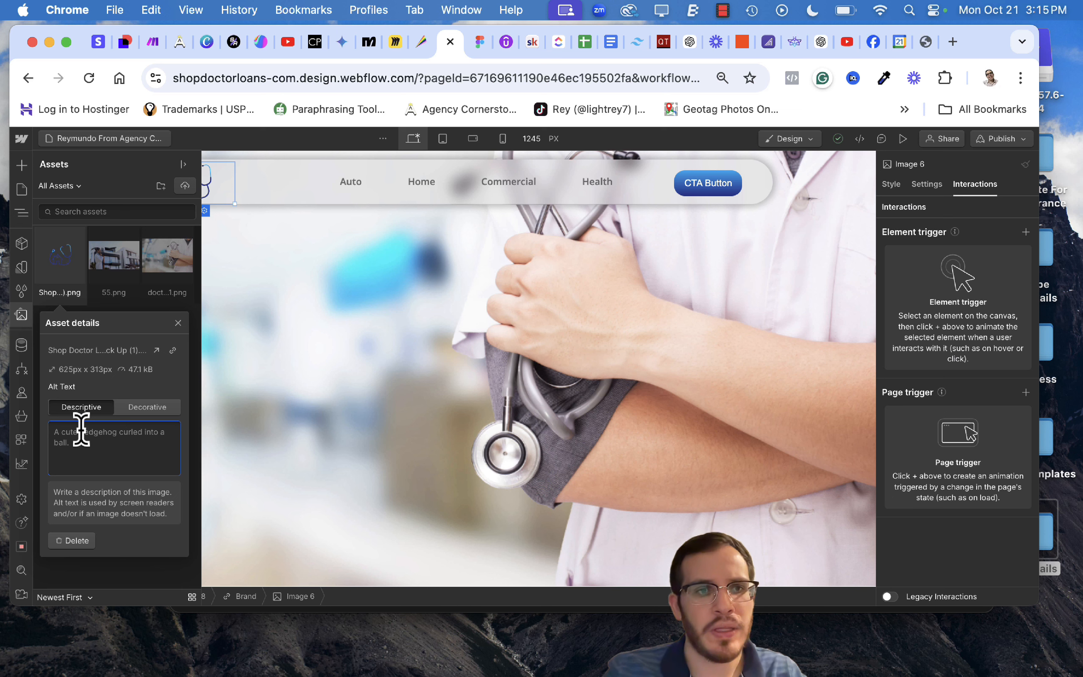
pyautogui.write('kjdkjdkfjh')
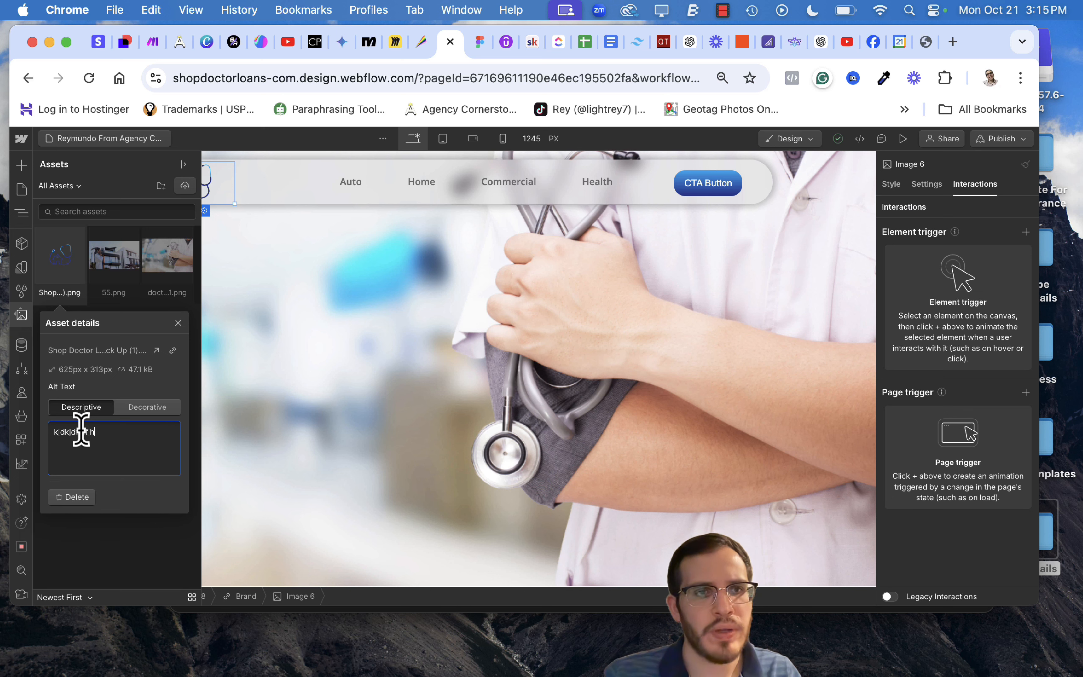
pyautogui.press('BackSpace')
pyautogui.press('BackSpace')
pyautogui.press('BackSpace')
pyautogui.press('BackSpace')
pyautogui.press('BackSpace')
pyautogui.press('BackSpace')
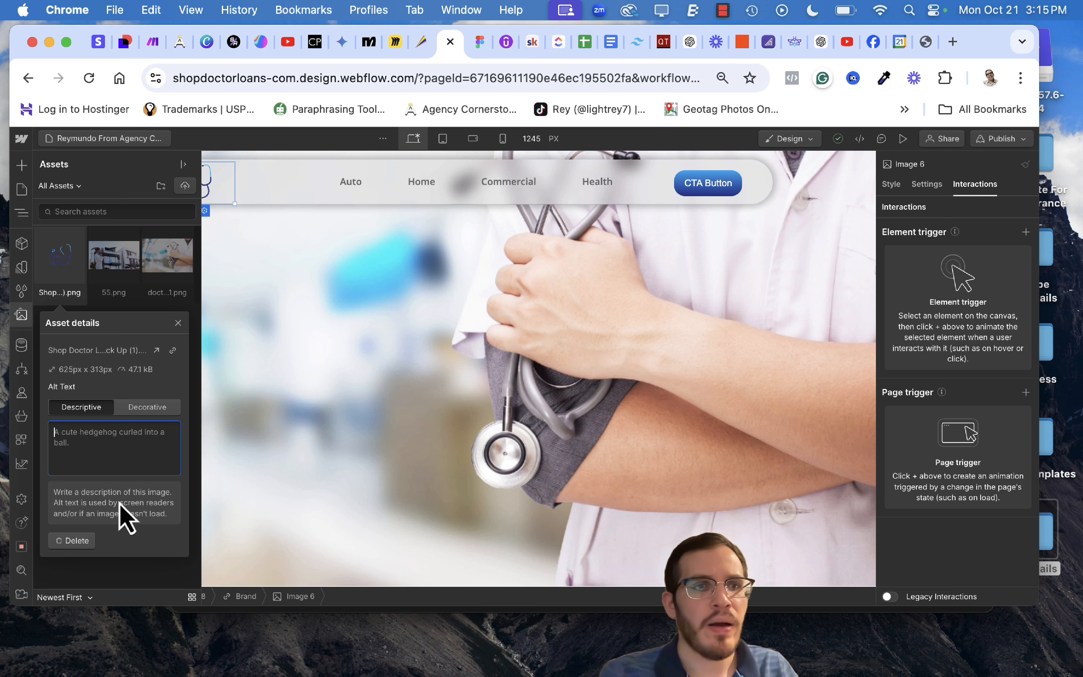
pyautogui.click(178, 322)
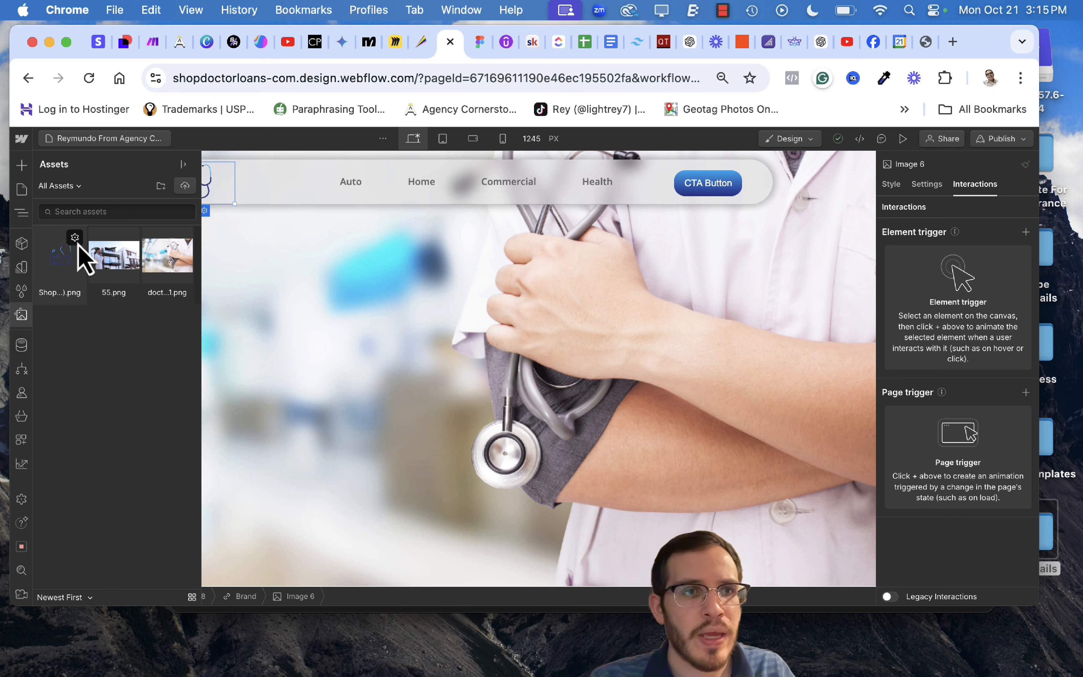
# Mark the logo asset's alt text as Decorative and close the asset library.
pyautogui.click(75, 238)
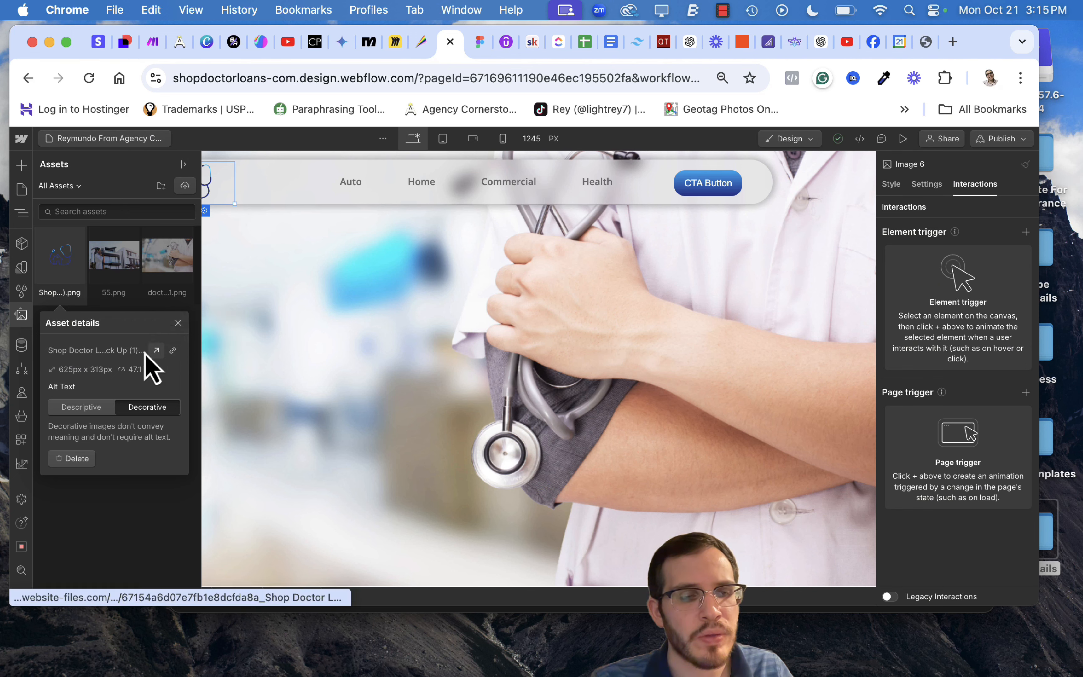
pyautogui.click(178, 323)
pyautogui.click(264, 306)
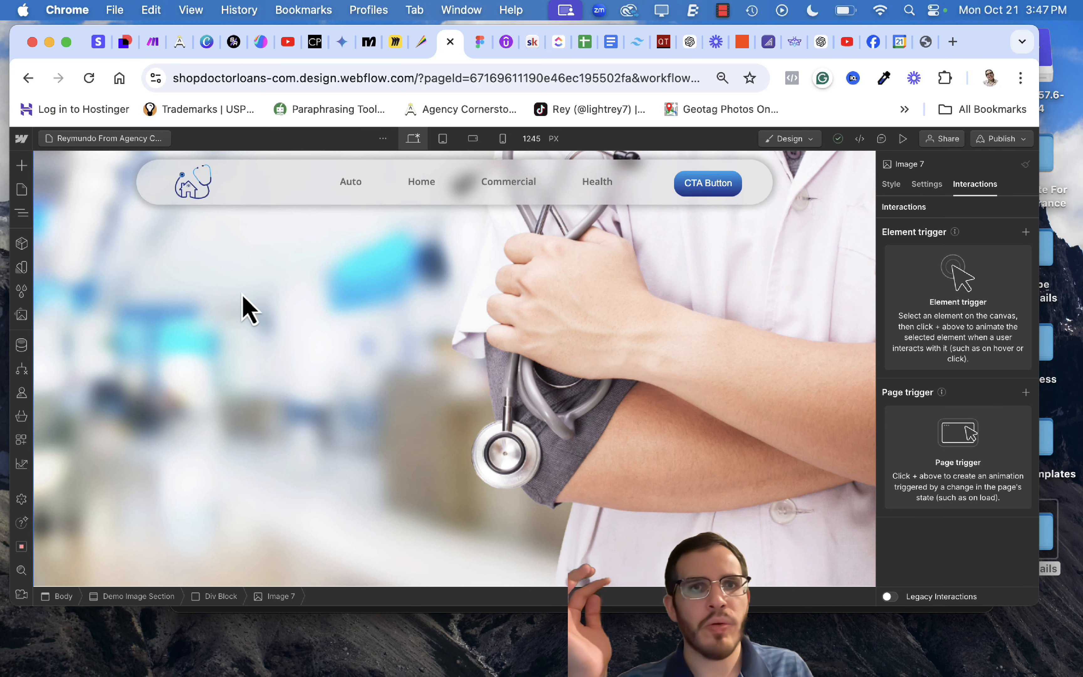
# With the navbar logo selected, view the Images assets in the expanded library and return to the compact view.
pyautogui.click(198, 188)
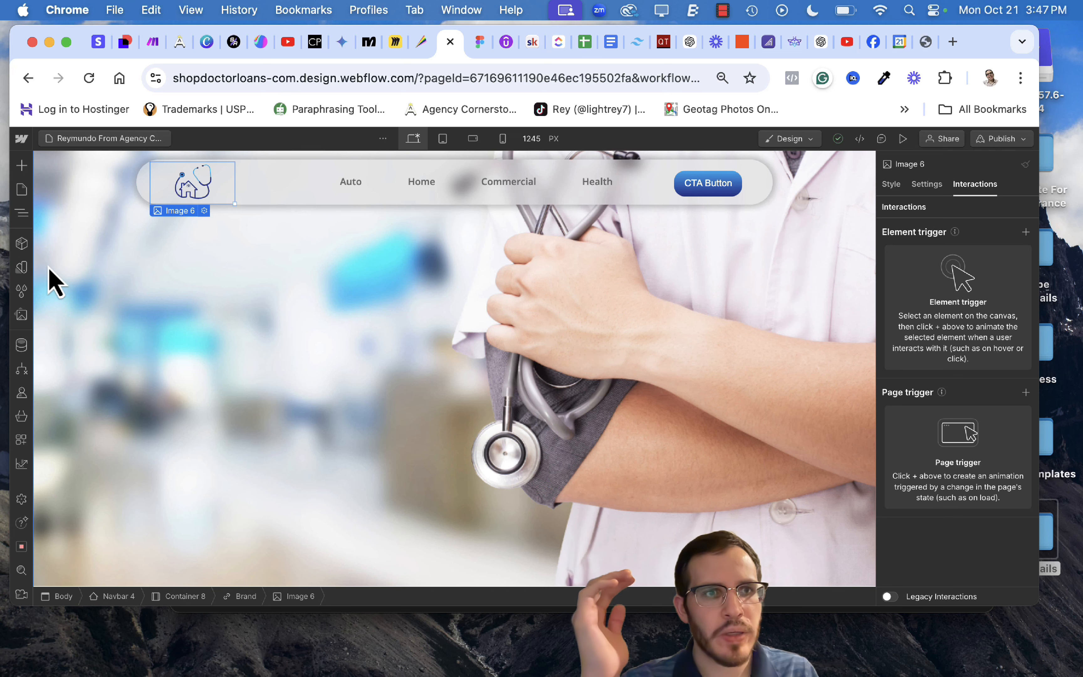
pyautogui.click(27, 317)
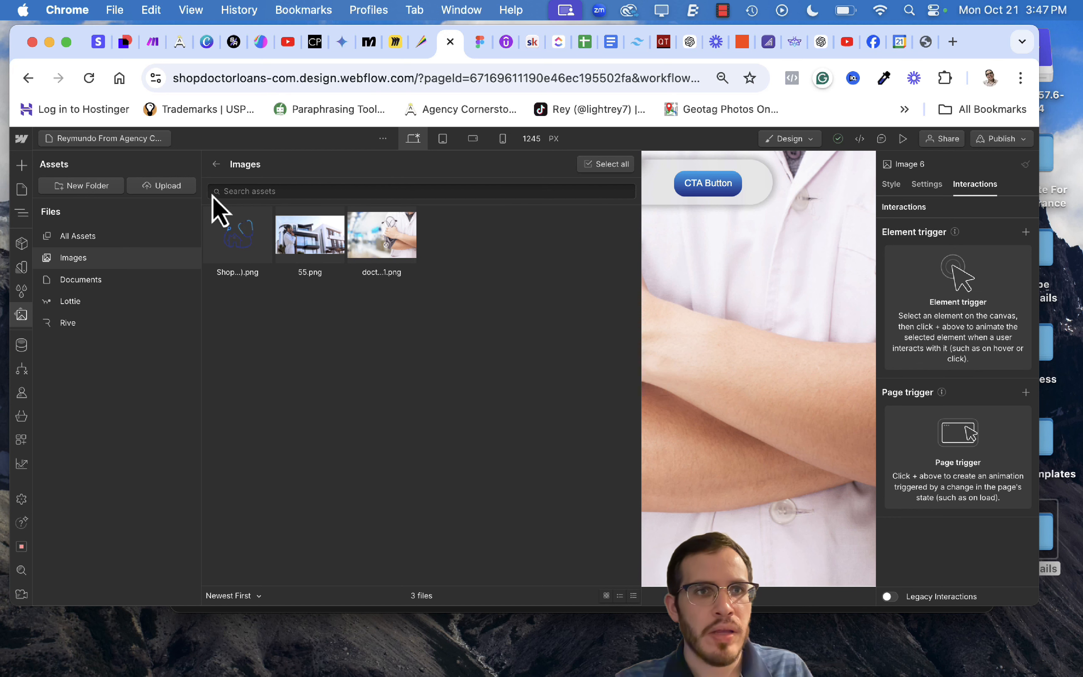
pyautogui.click(216, 165)
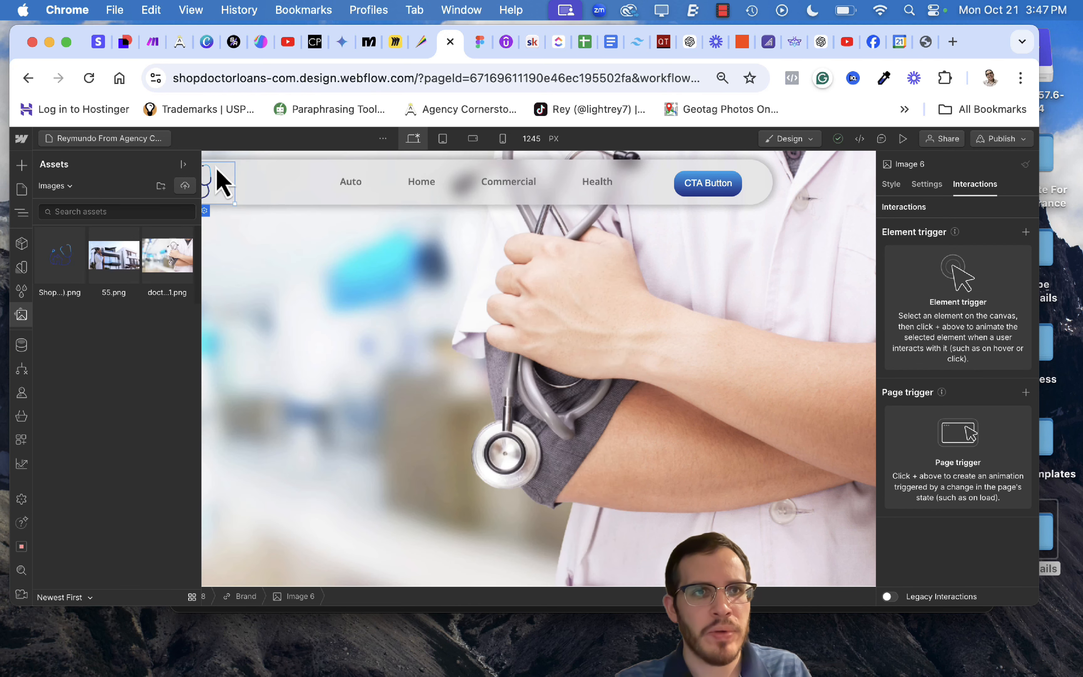
# Expand the Images asset library, select only the doctor image, and check its asset details.
pyautogui.click(184, 165)
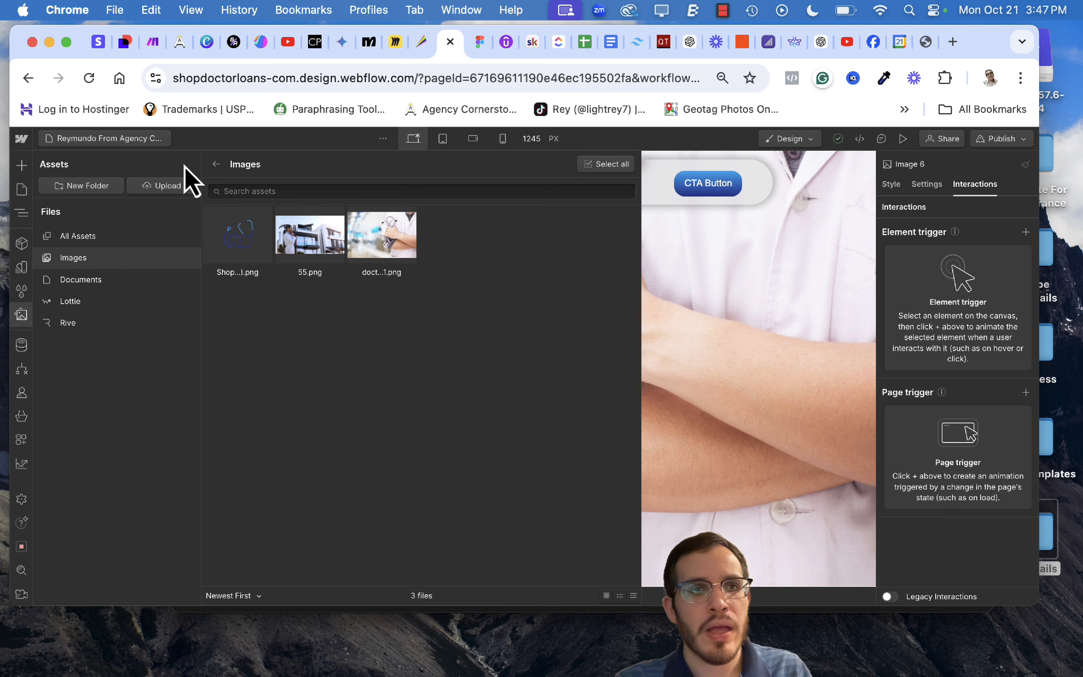
pyautogui.click(264, 274)
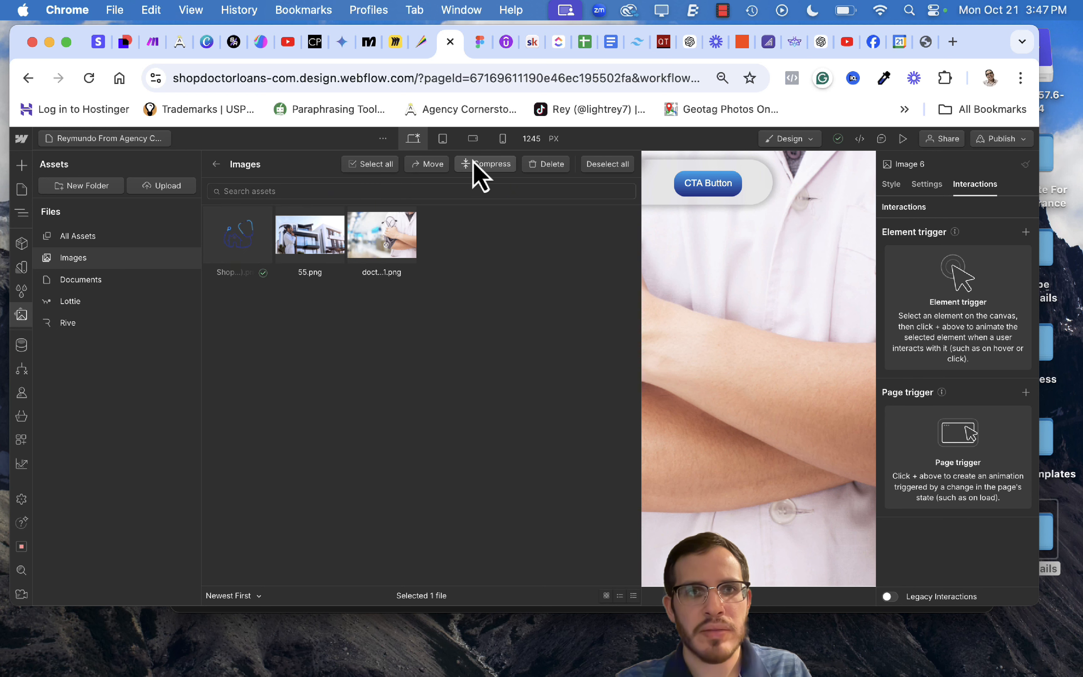
pyautogui.click(407, 272)
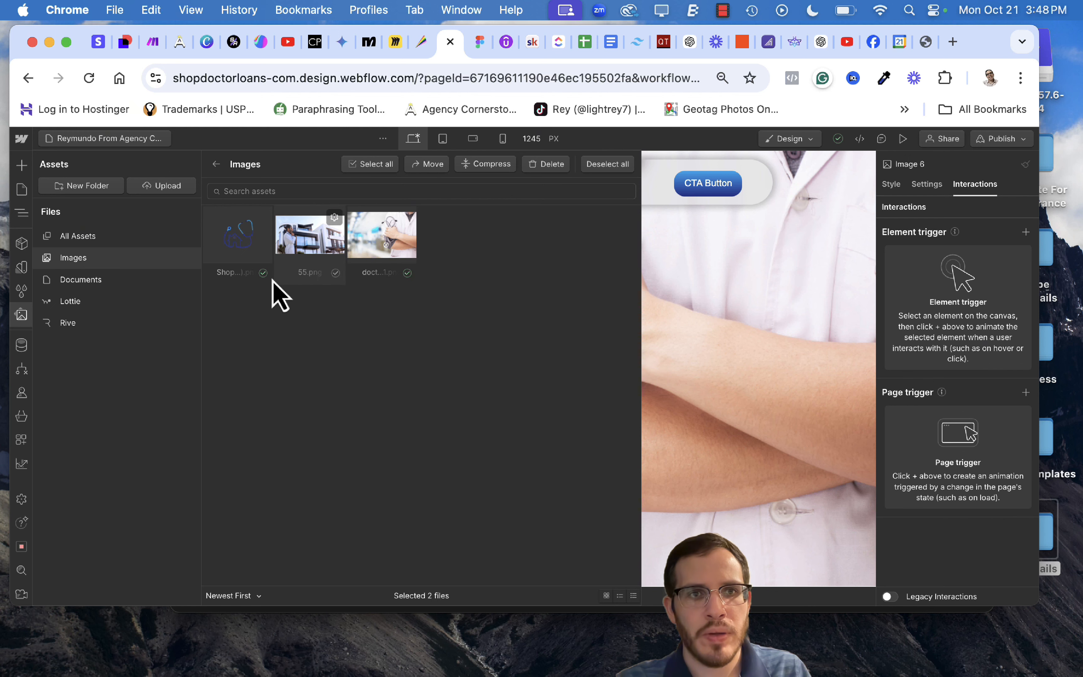
pyautogui.click(263, 273)
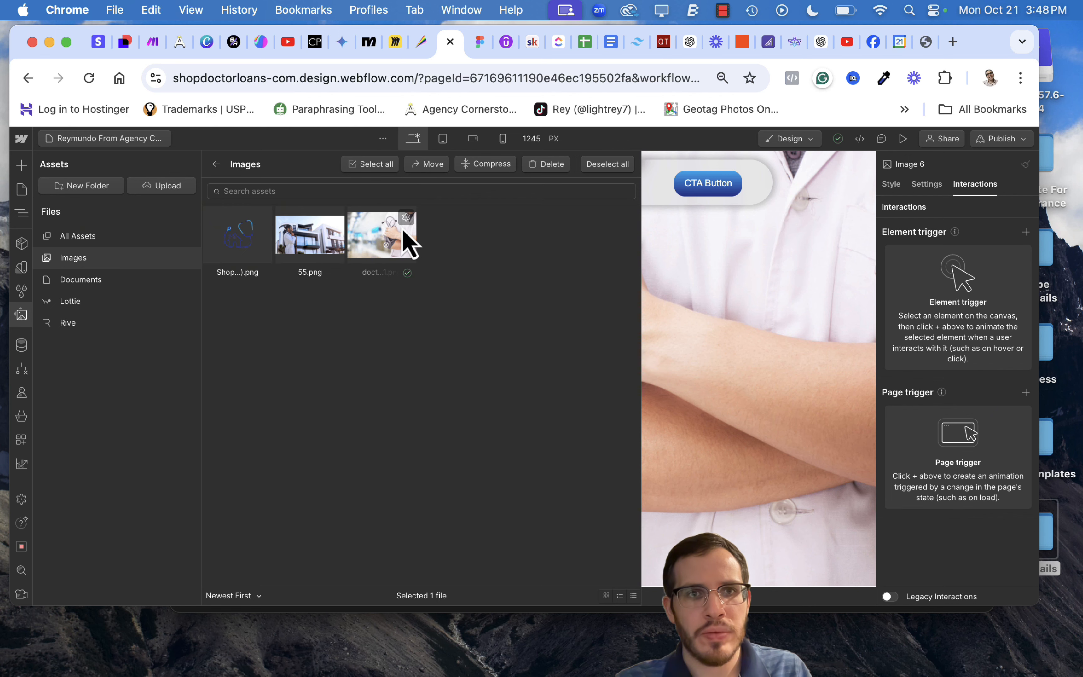
pyautogui.click(406, 218)
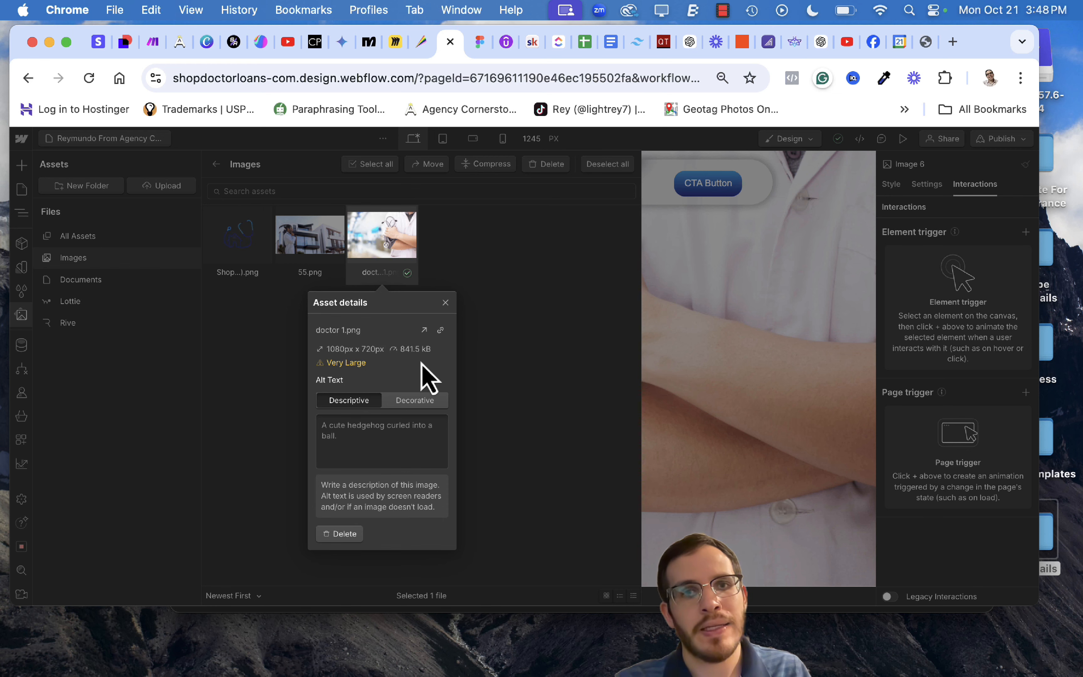
pyautogui.click(445, 302)
# Compress the selected doctor image into WebP format and dismiss the notification.
pyautogui.click(480, 168)
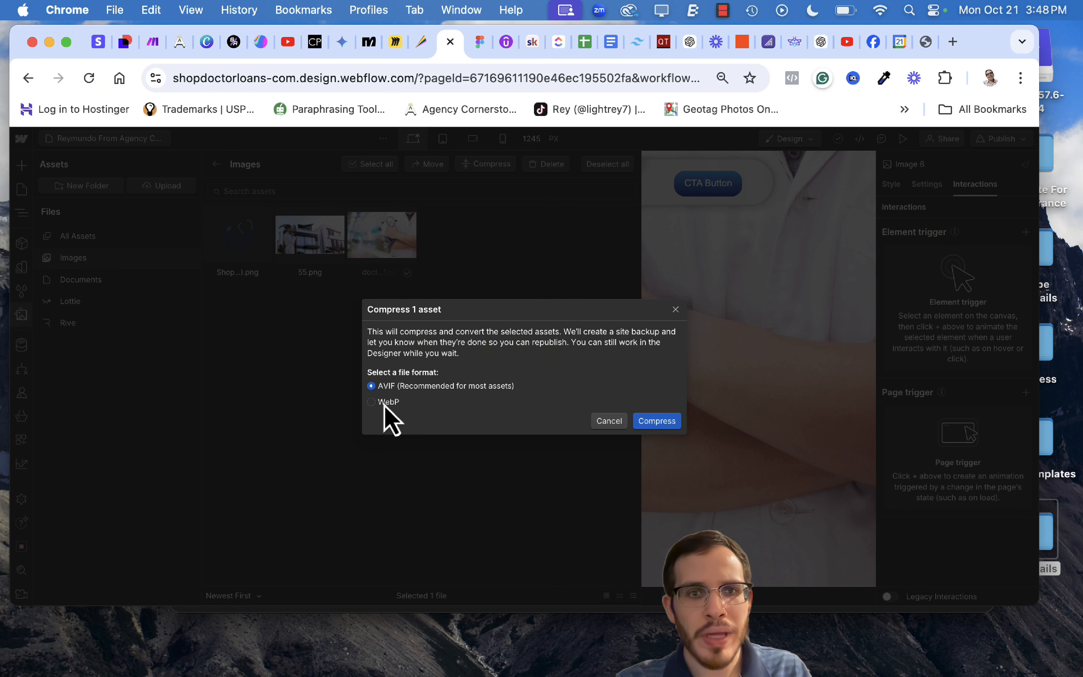
pyautogui.click(371, 401)
pyautogui.click(653, 421)
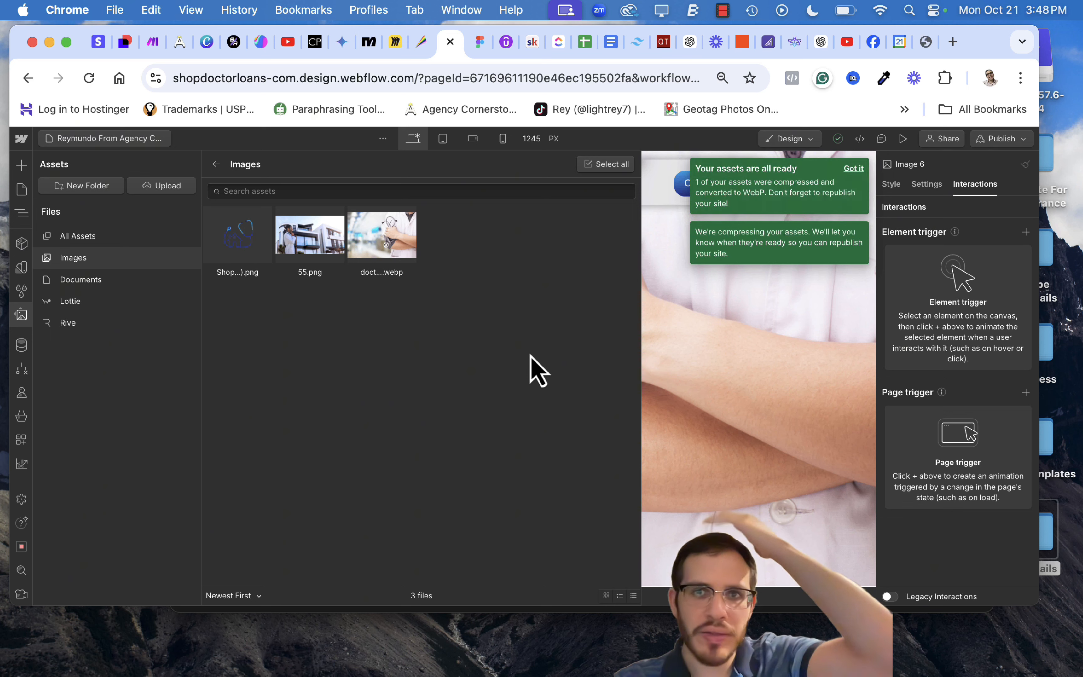
pyautogui.click(853, 169)
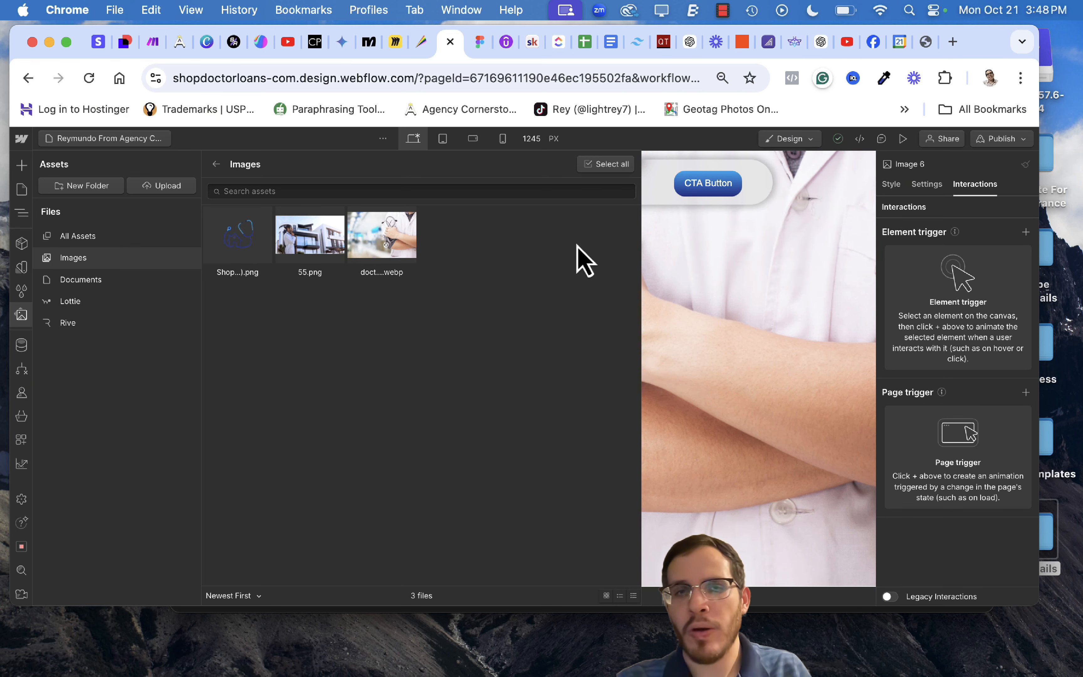
# Check the compressed doctor image's asset details, close the asset library, and look over the page.
pyautogui.moveTo(387, 241)
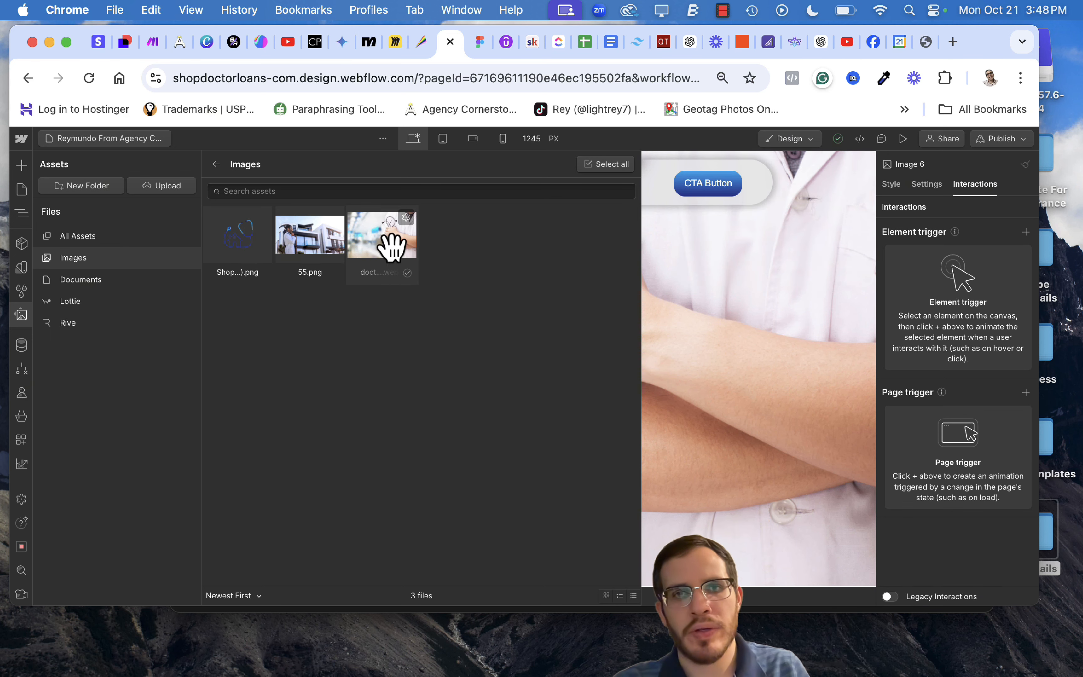
pyautogui.click(407, 218)
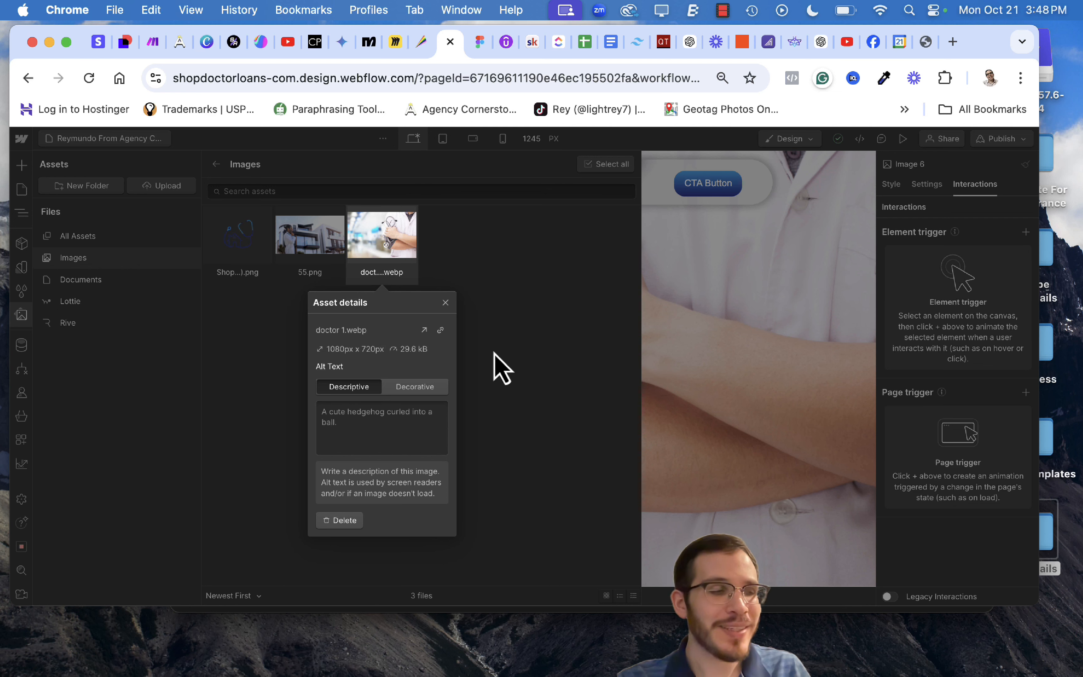
pyautogui.click(446, 305)
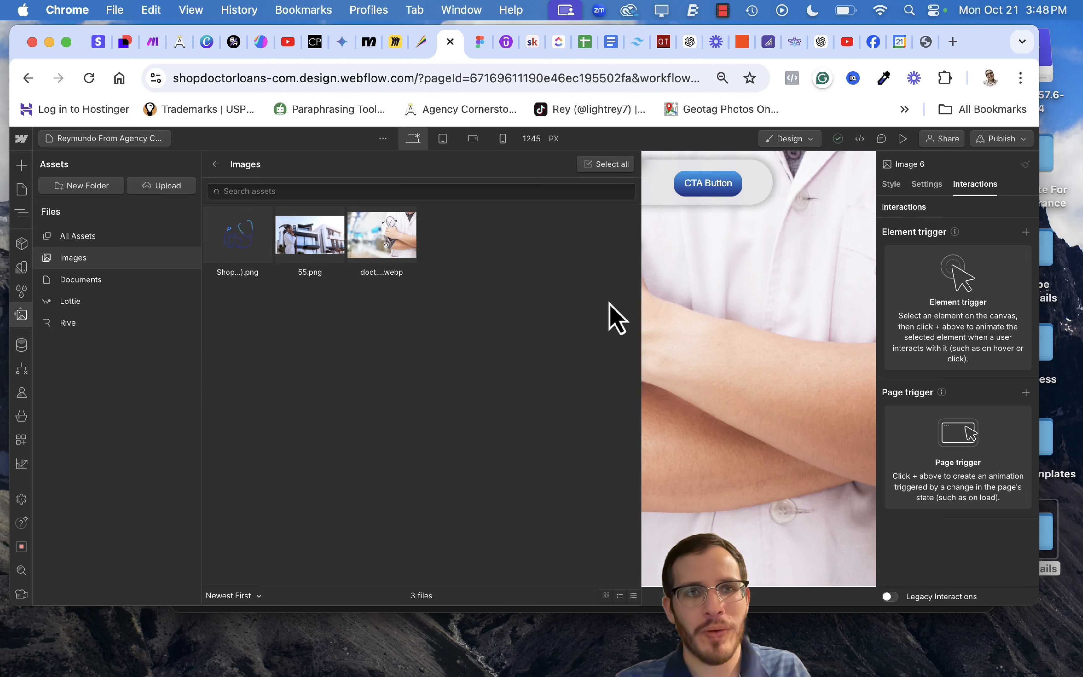
pyautogui.click(658, 313)
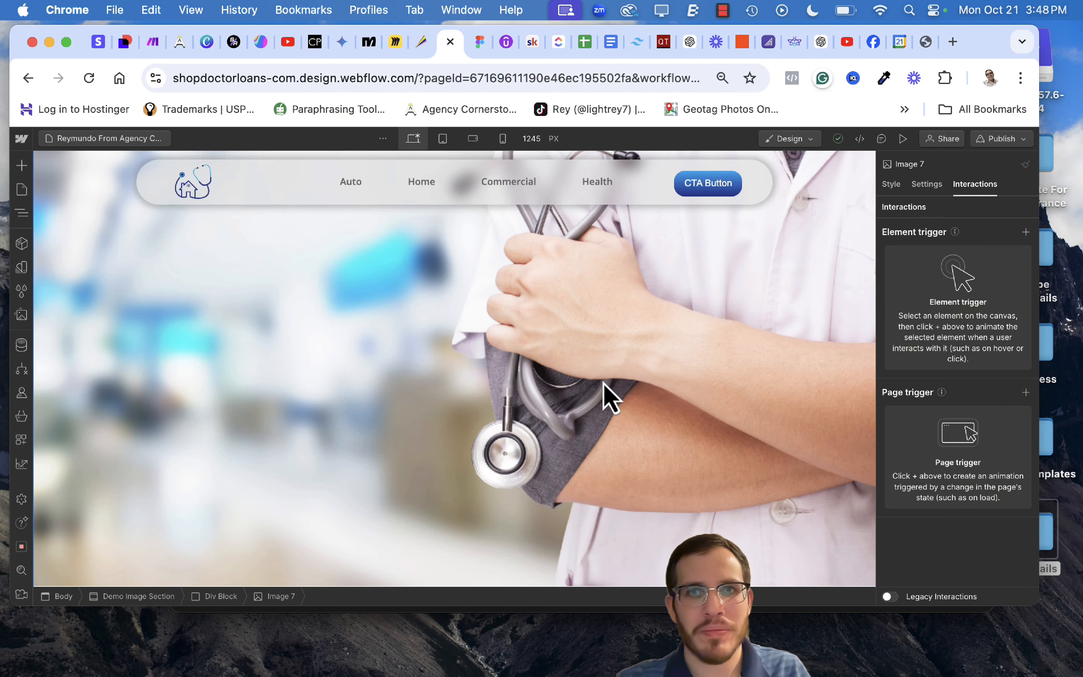
pyautogui.scroll(-3, 496, 365)
pyautogui.scroll(3, 496, 365)
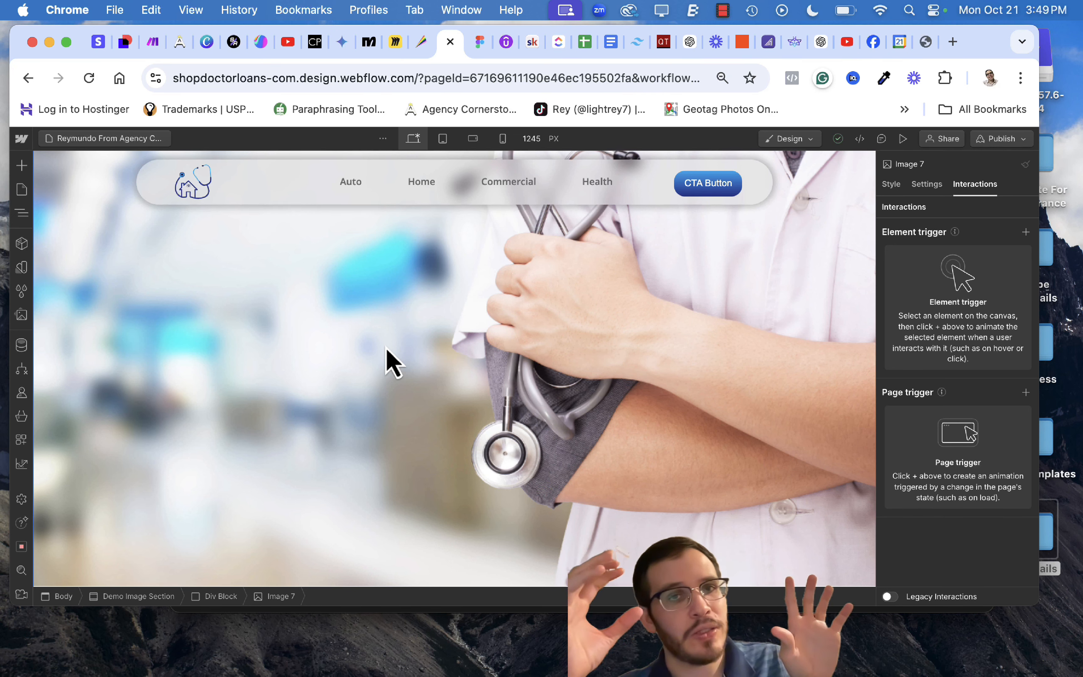
# Add a Mouse hover trigger to the navbar logo, limited to Desktop and above and to the selected element only.
pyautogui.click(198, 189)
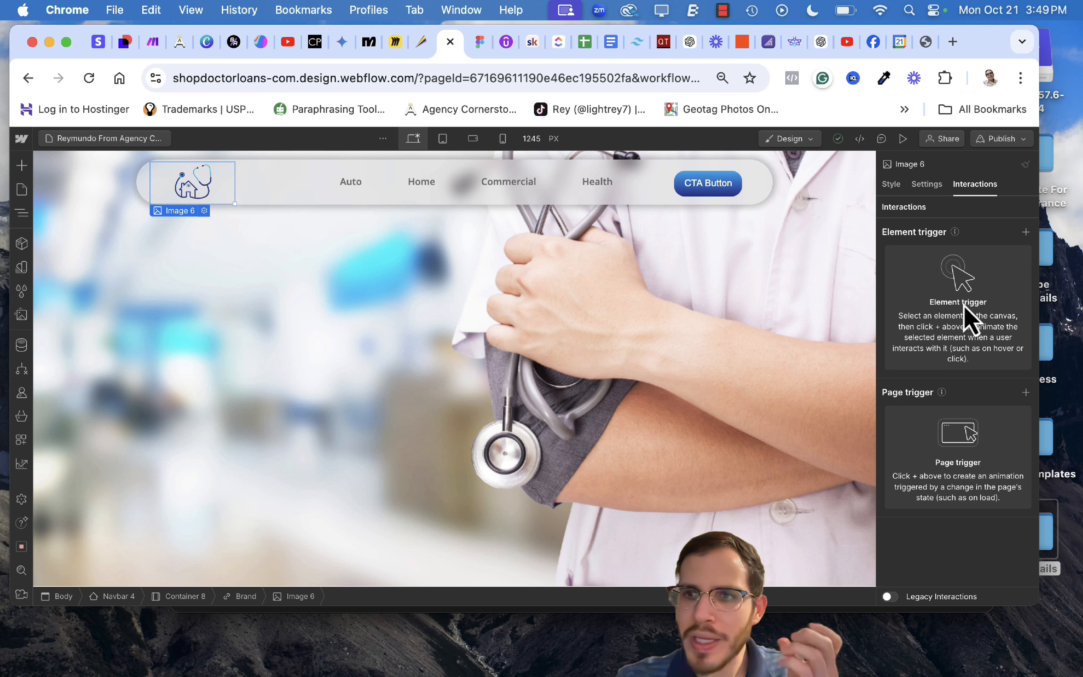
pyautogui.click(1026, 233)
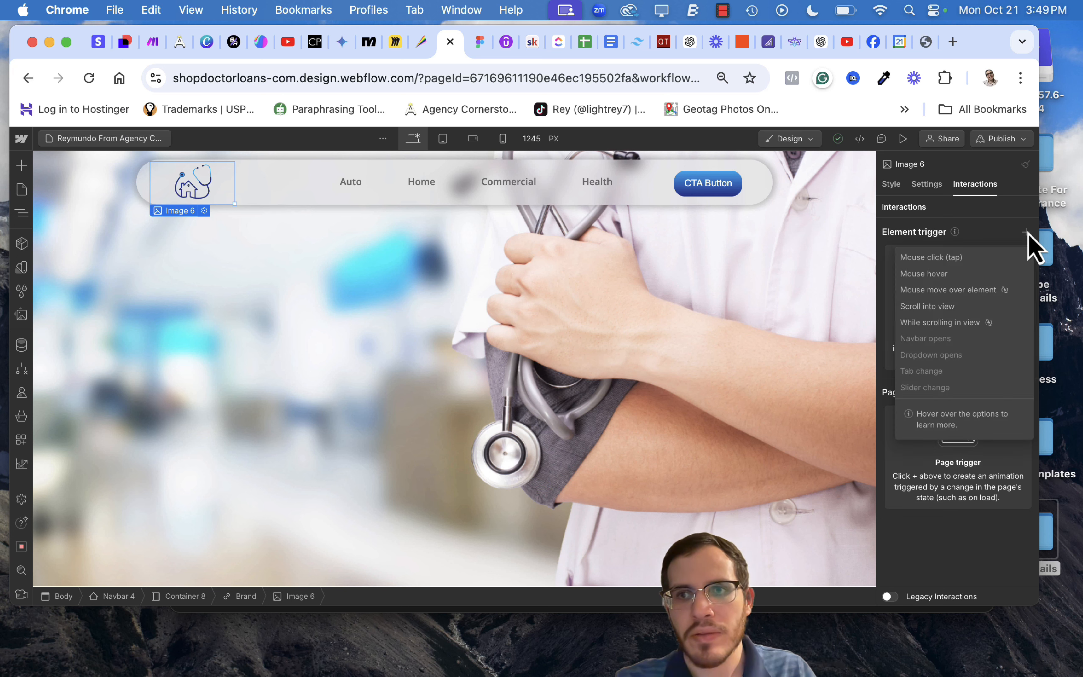
pyautogui.click(956, 275)
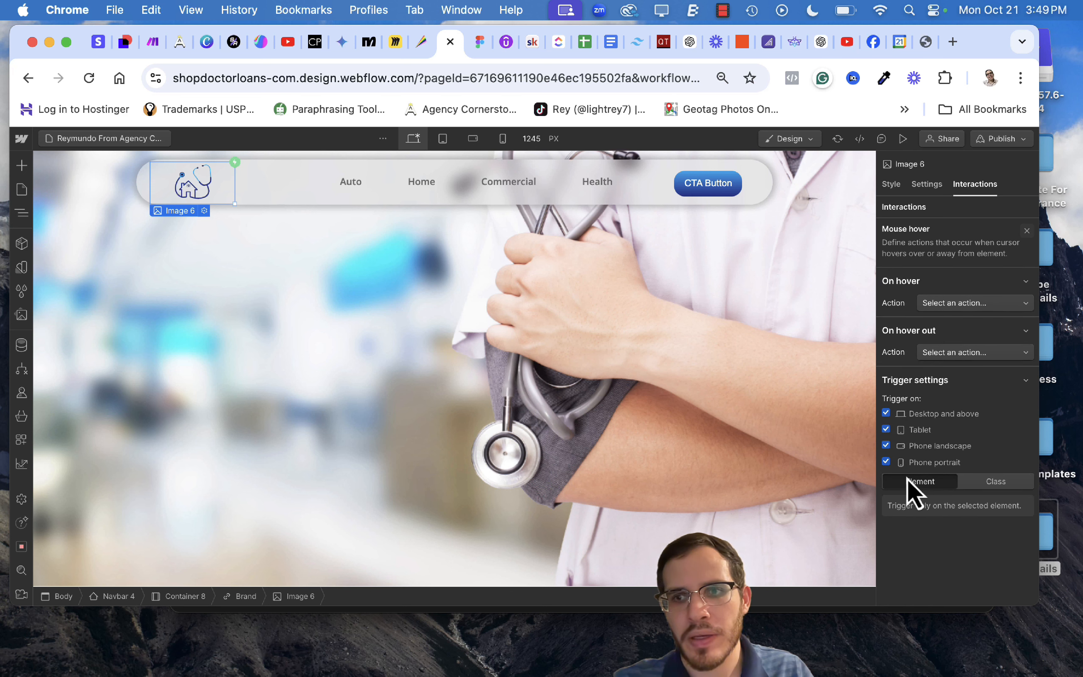
pyautogui.click(886, 462)
pyautogui.click(886, 445)
pyautogui.click(886, 429)
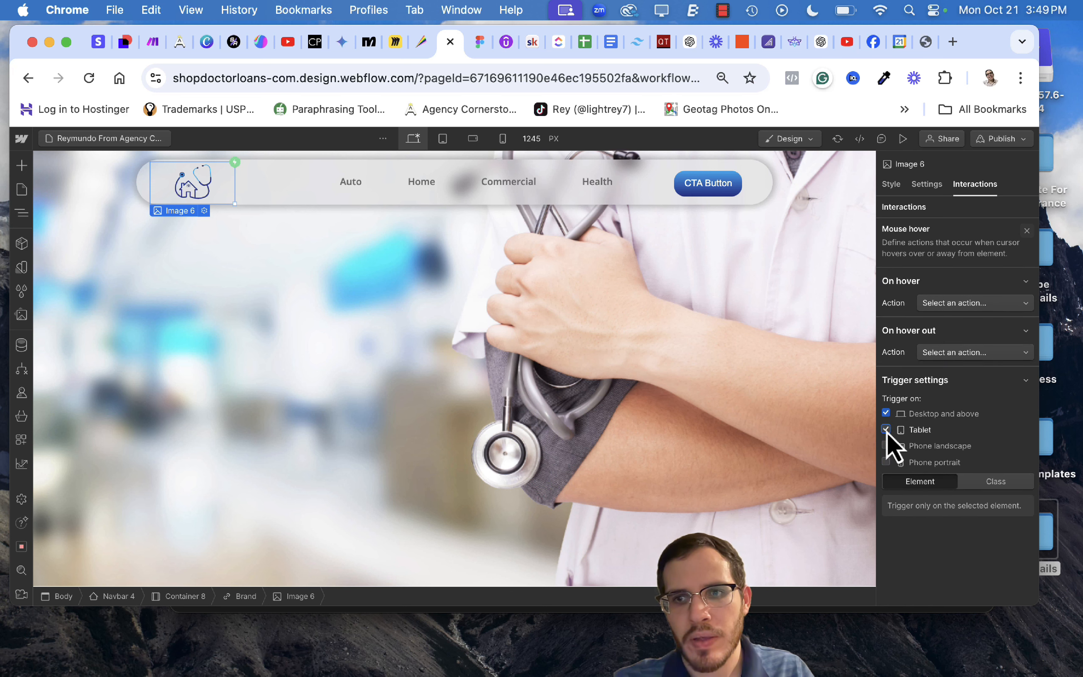
pyautogui.click(995, 486)
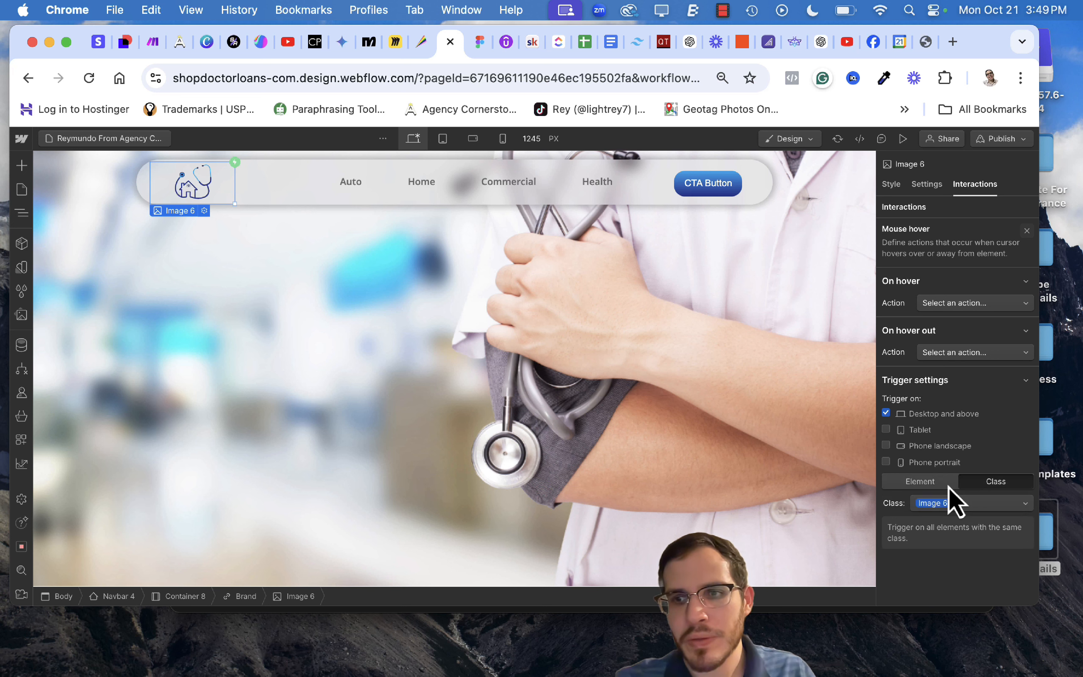
pyautogui.click(925, 483)
# Set the logo's On hover action to start an animation, and create a new timed animation named "Demo IMG On".
pyautogui.click(1015, 304)
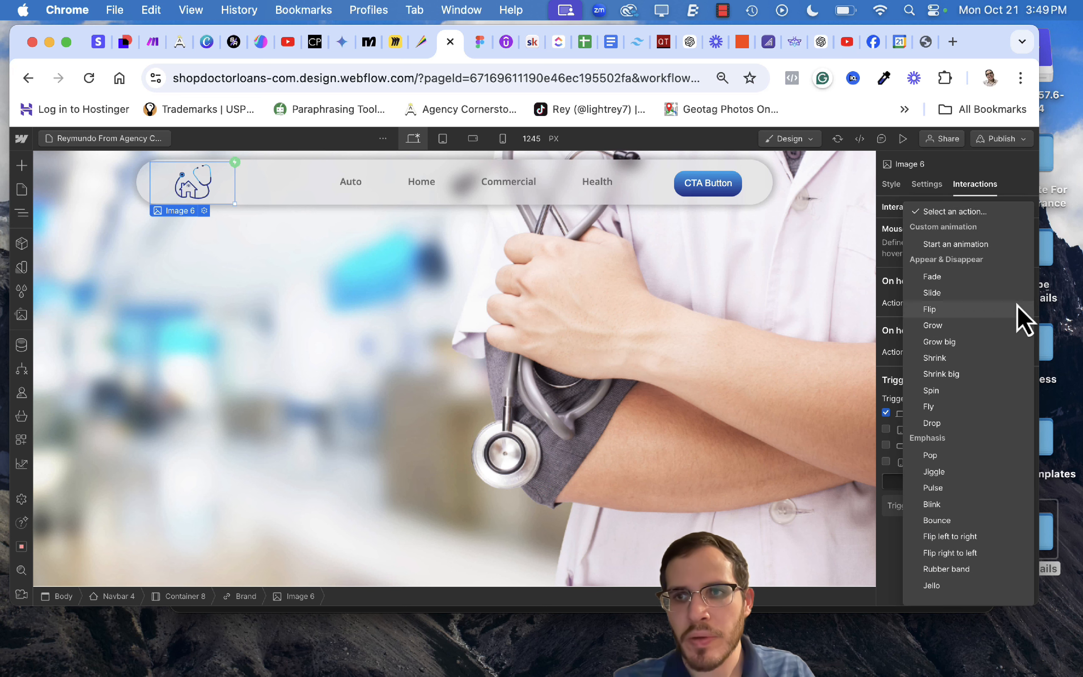
pyautogui.click(955, 244)
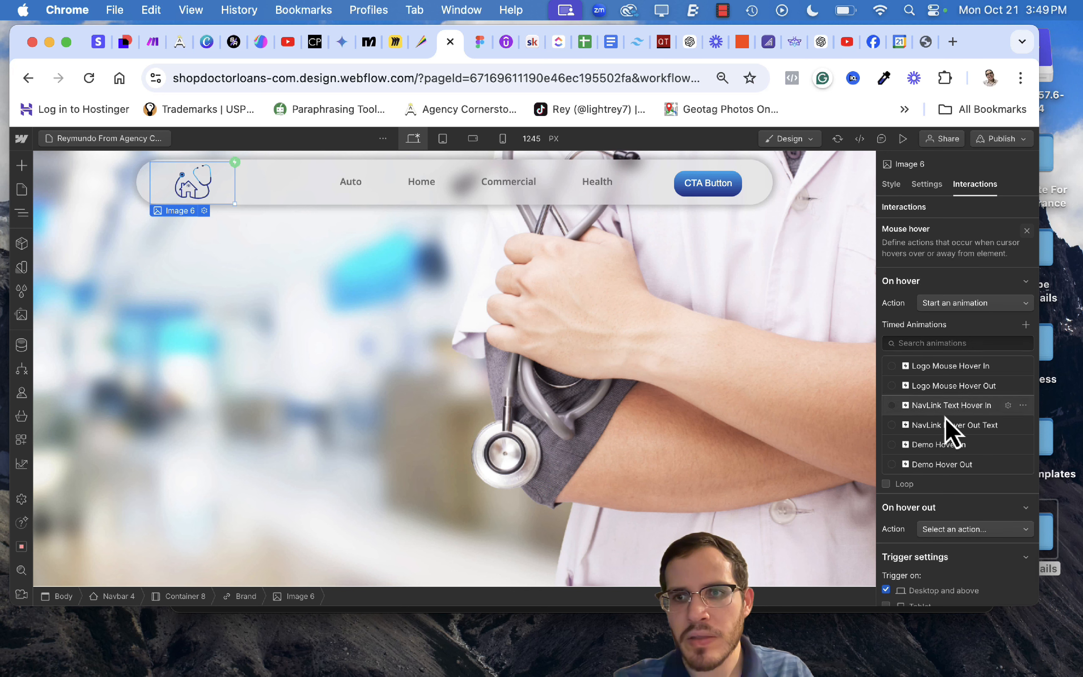
pyautogui.scroll(-2, 950, 461)
pyautogui.scroll(2, 954, 448)
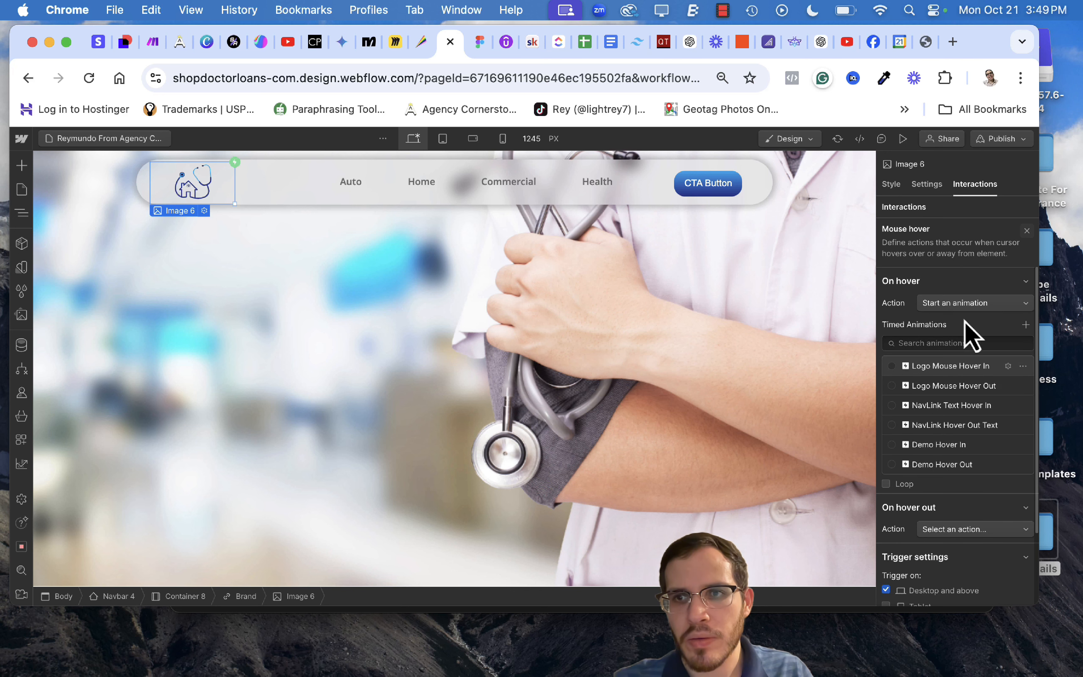
pyautogui.click(1026, 325)
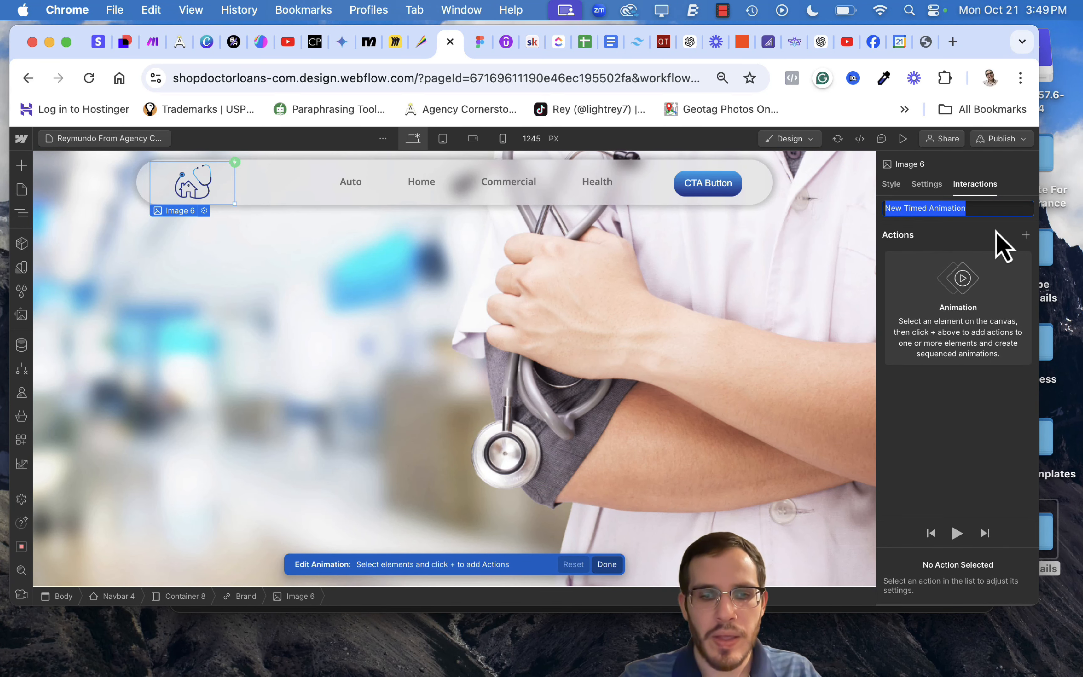
pyautogui.write('la')
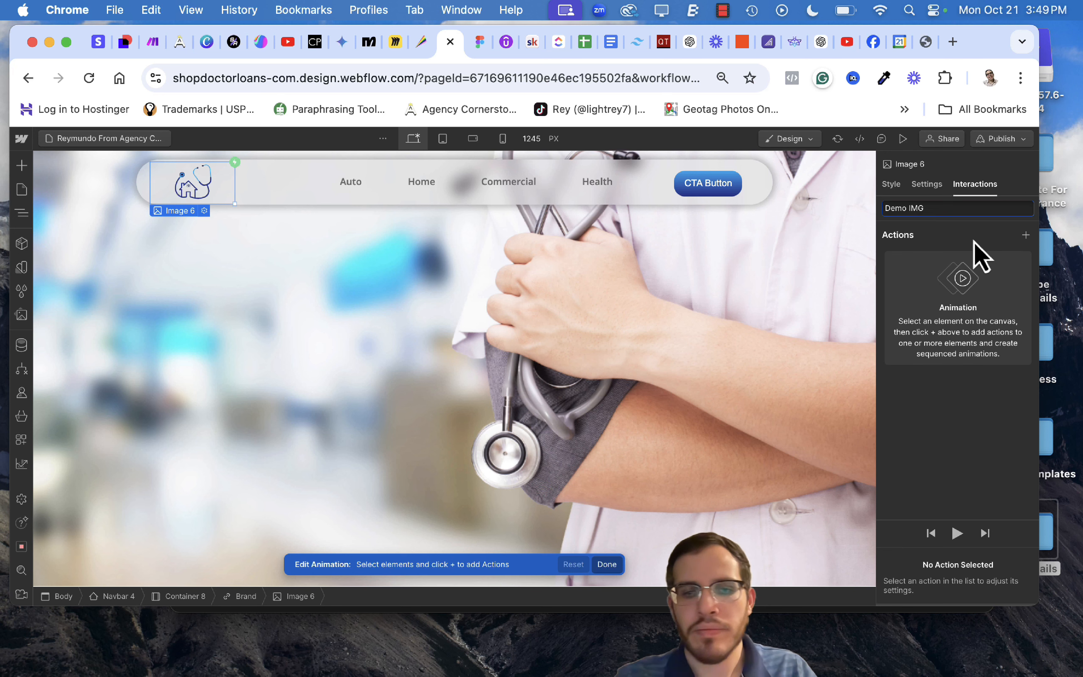
pyautogui.write('On')
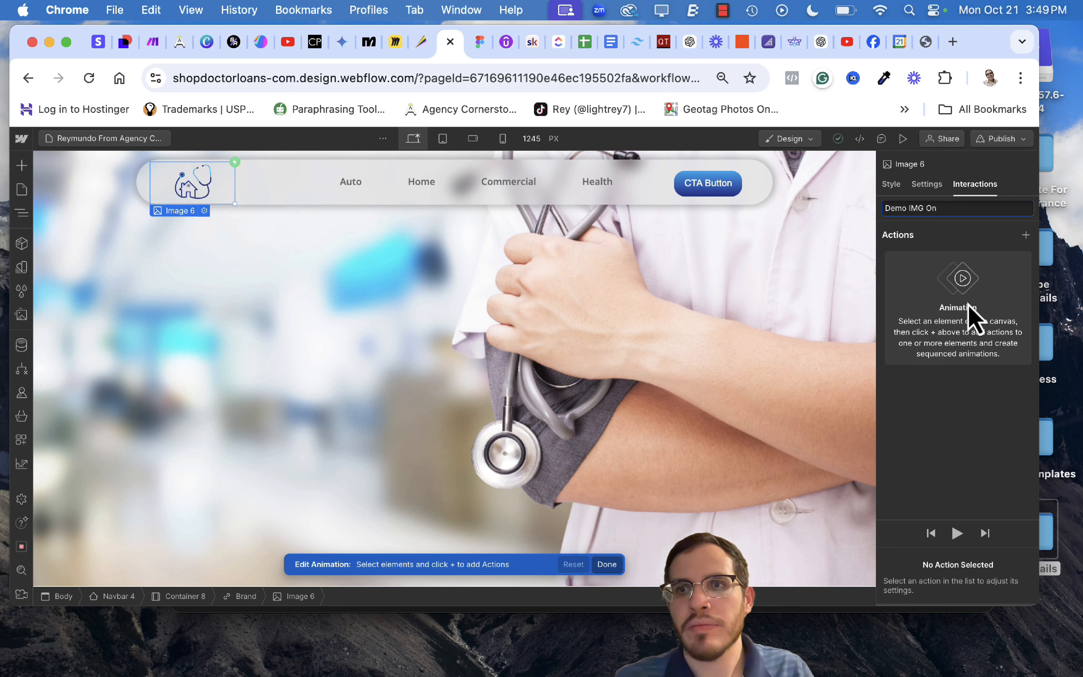
pyautogui.press('Return')
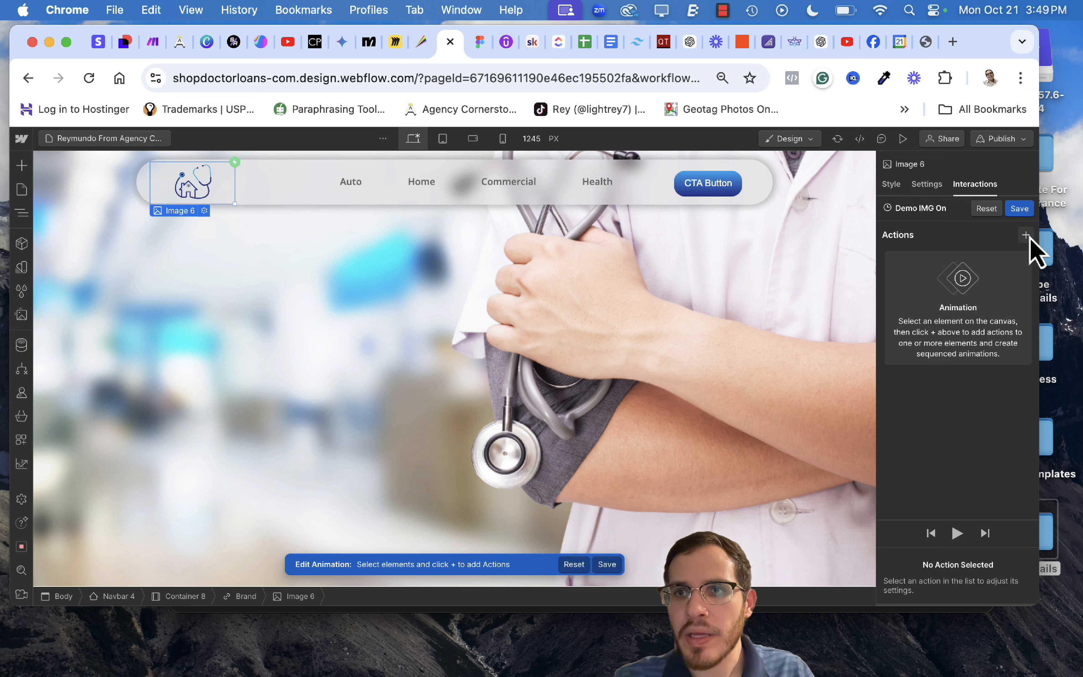
# Add a Rotate action for the logo to the Demo IMG On animation and set its easing to In Expo.
pyautogui.click(1027, 235)
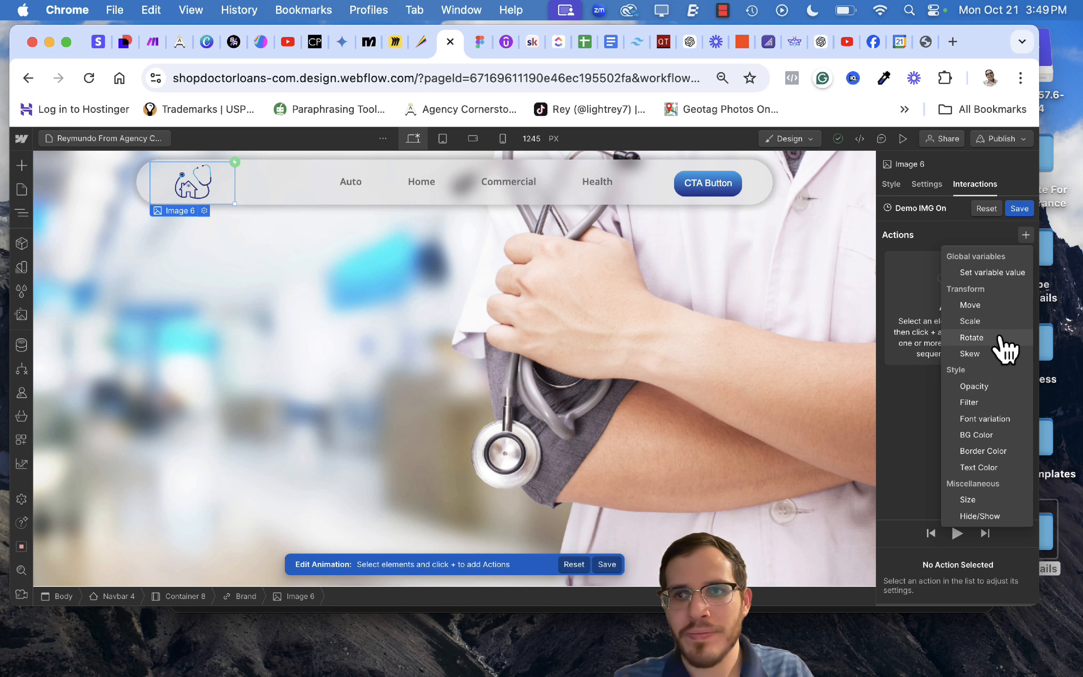
pyautogui.click(972, 338)
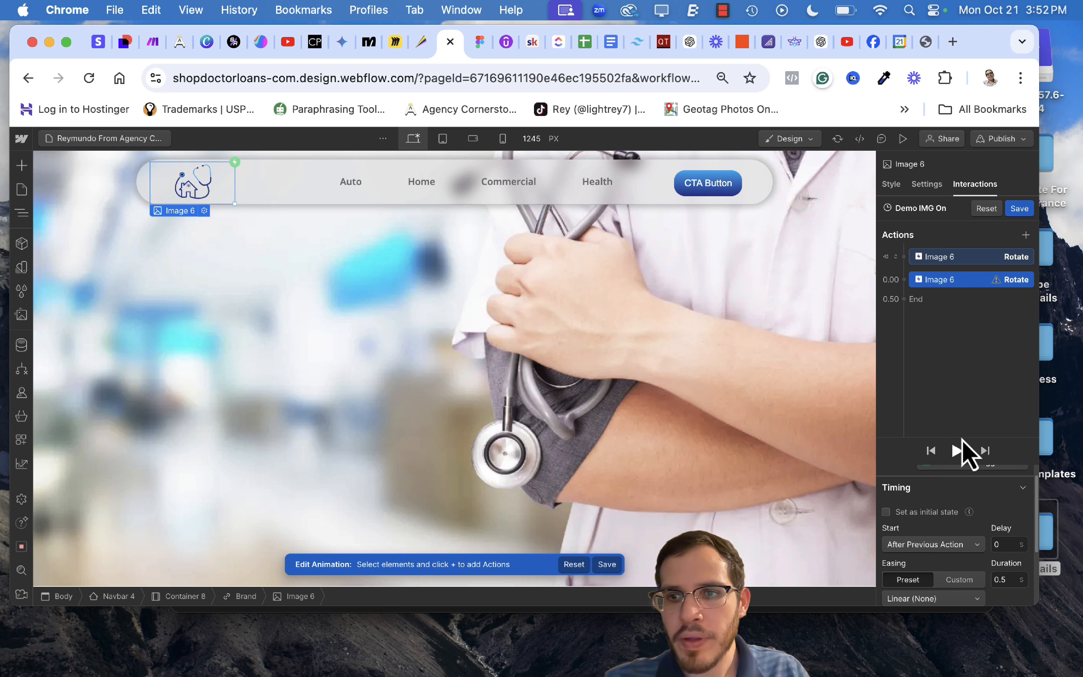
pyautogui.scroll(-3, 968, 519)
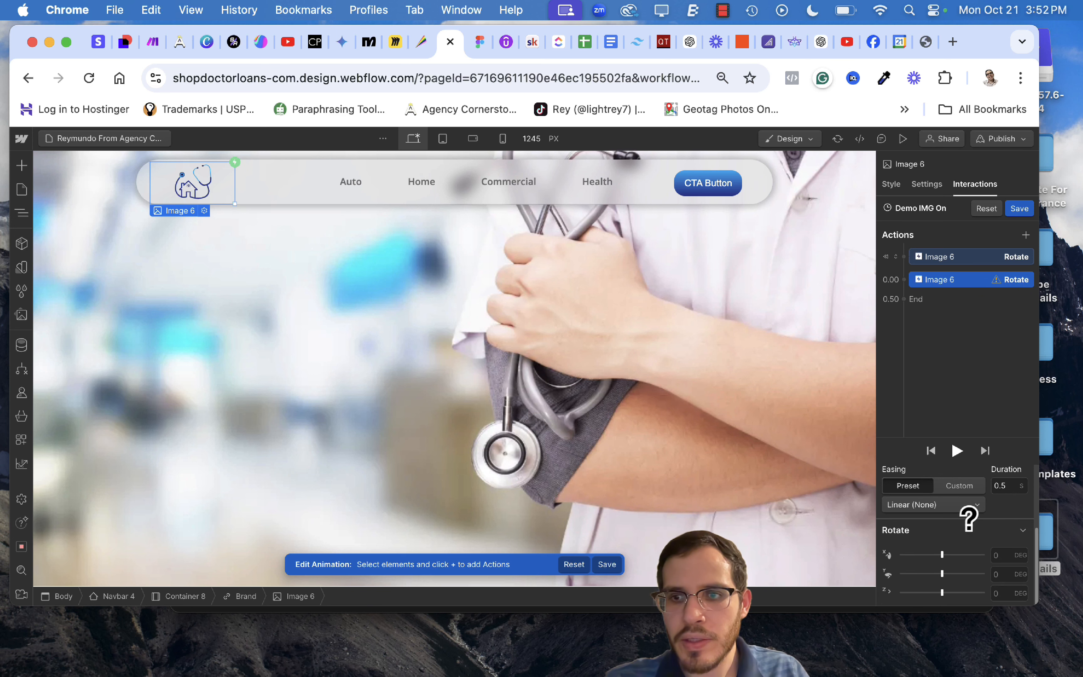
pyautogui.click(953, 505)
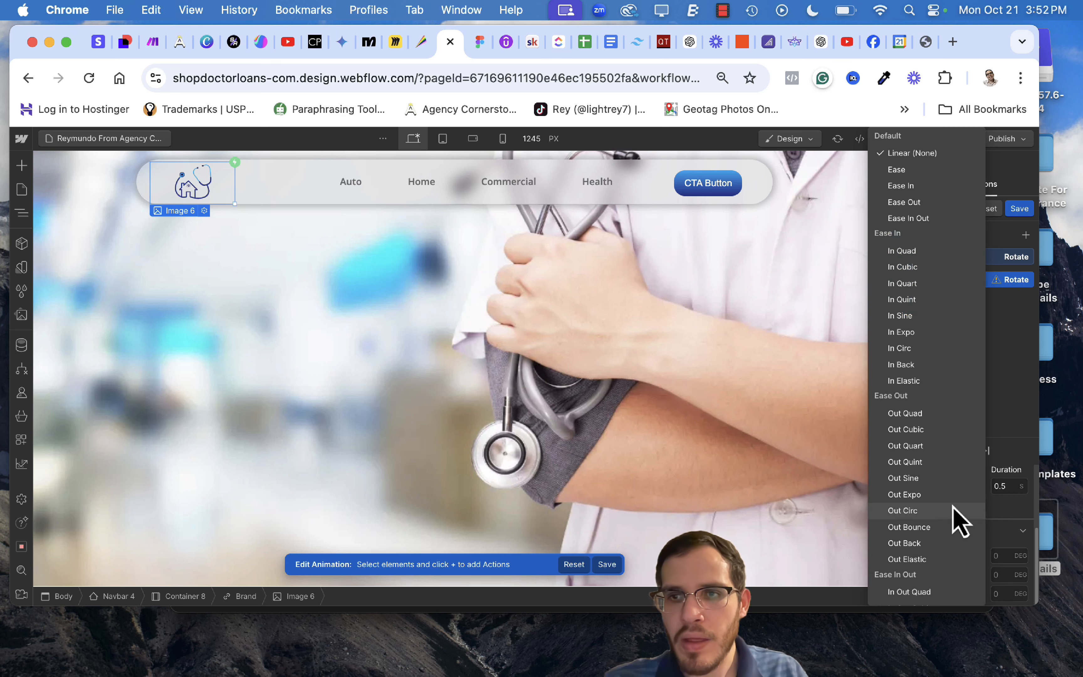
pyautogui.click(912, 332)
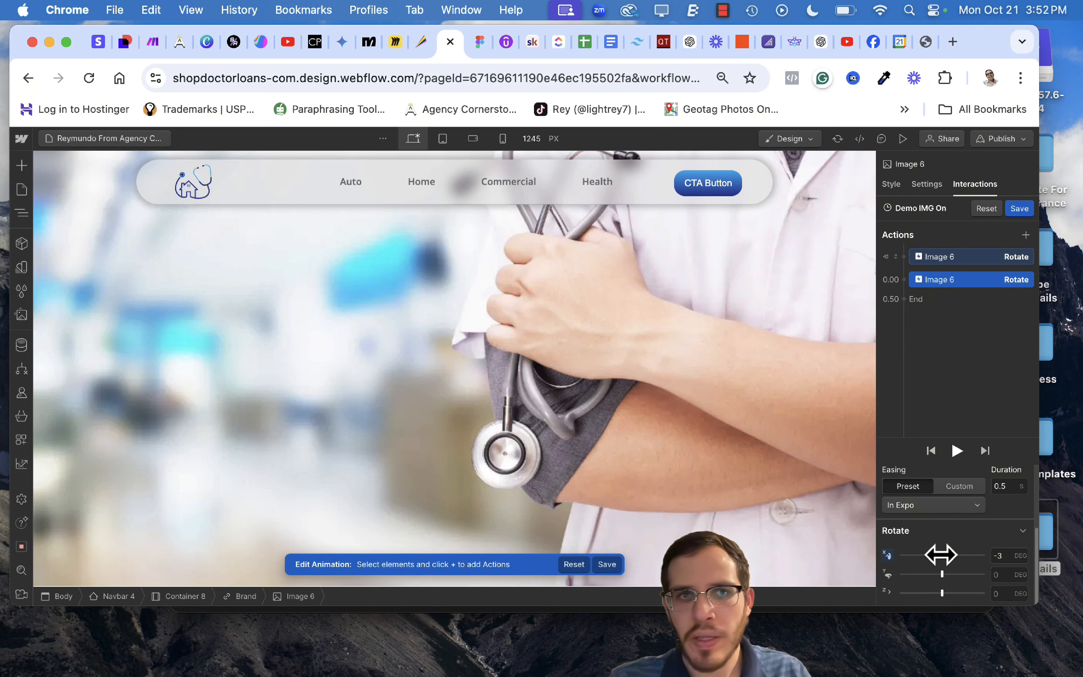
# Set the logo's first timed Rotate action to 0° on the X axis and 24° on the Y axis.
pyautogui.moveTo(948, 554)
pyautogui.mouseDown()
pyautogui.moveTo(974, 554)
pyautogui.moveTo(940, 546)
pyautogui.mouseUp()
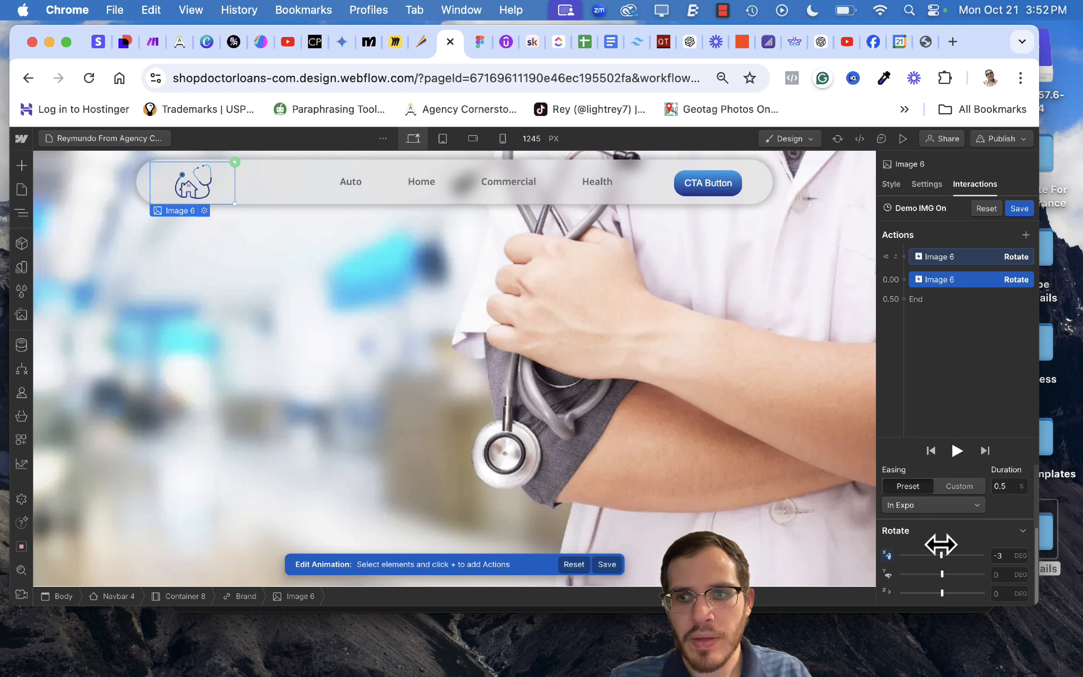
pyautogui.write('0')
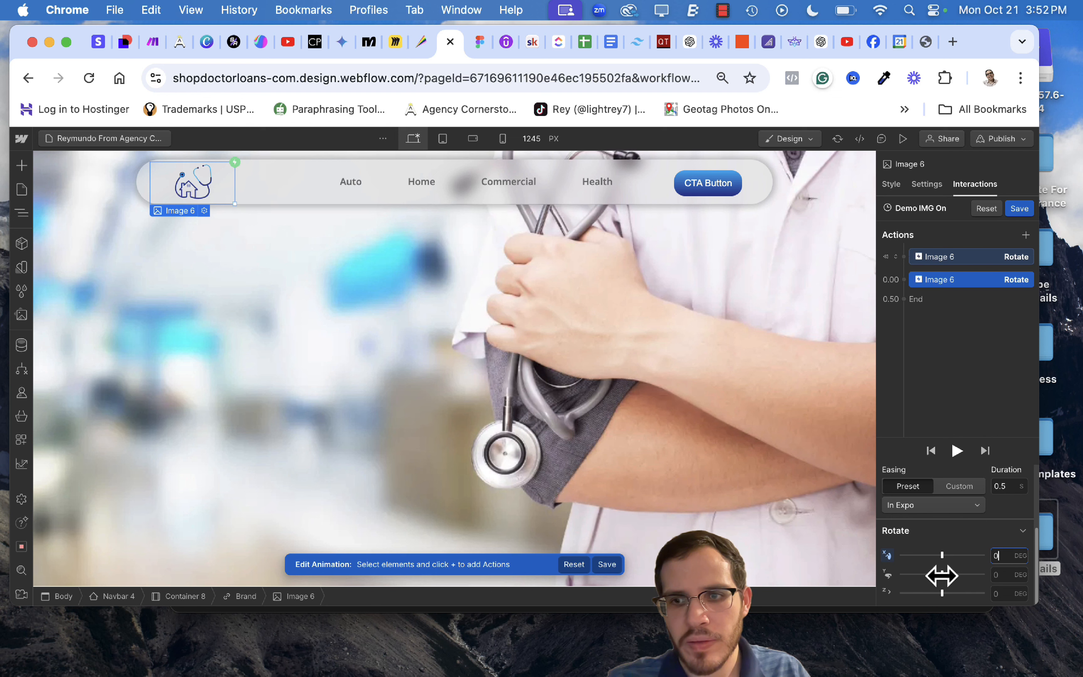
pyautogui.moveTo(942, 575)
pyautogui.mouseDown()
pyautogui.moveTo(1056, 584)
pyautogui.moveTo(924, 576)
pyautogui.moveTo(942, 577)
pyautogui.mouseUp()
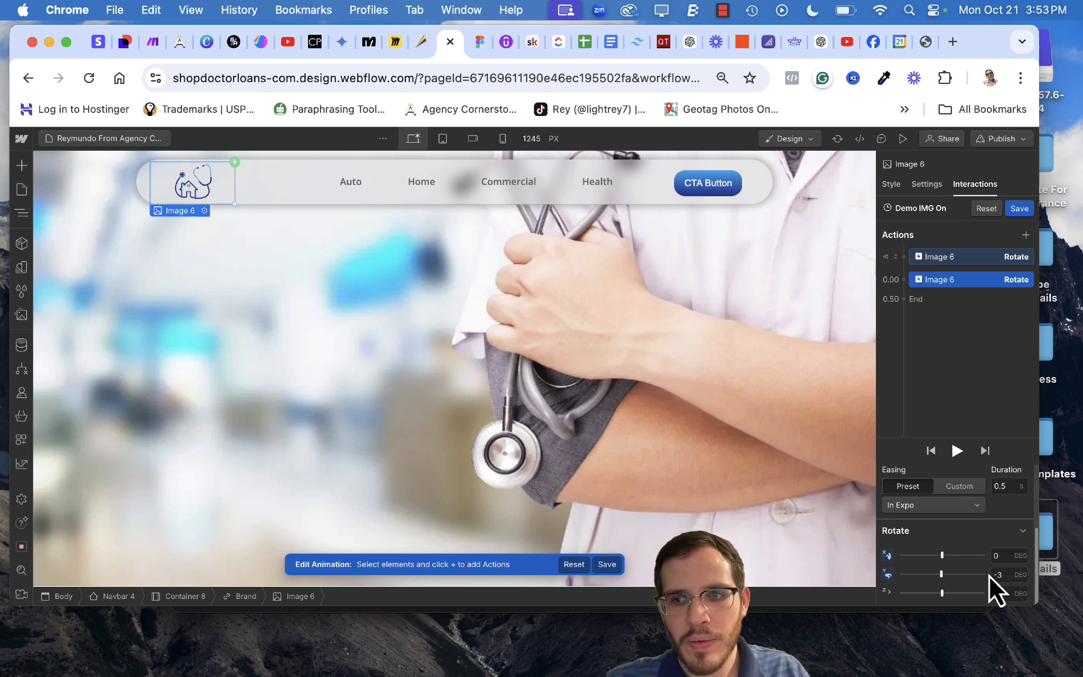
pyautogui.moveTo(943, 575); pyautogui.dragTo(912, 579)
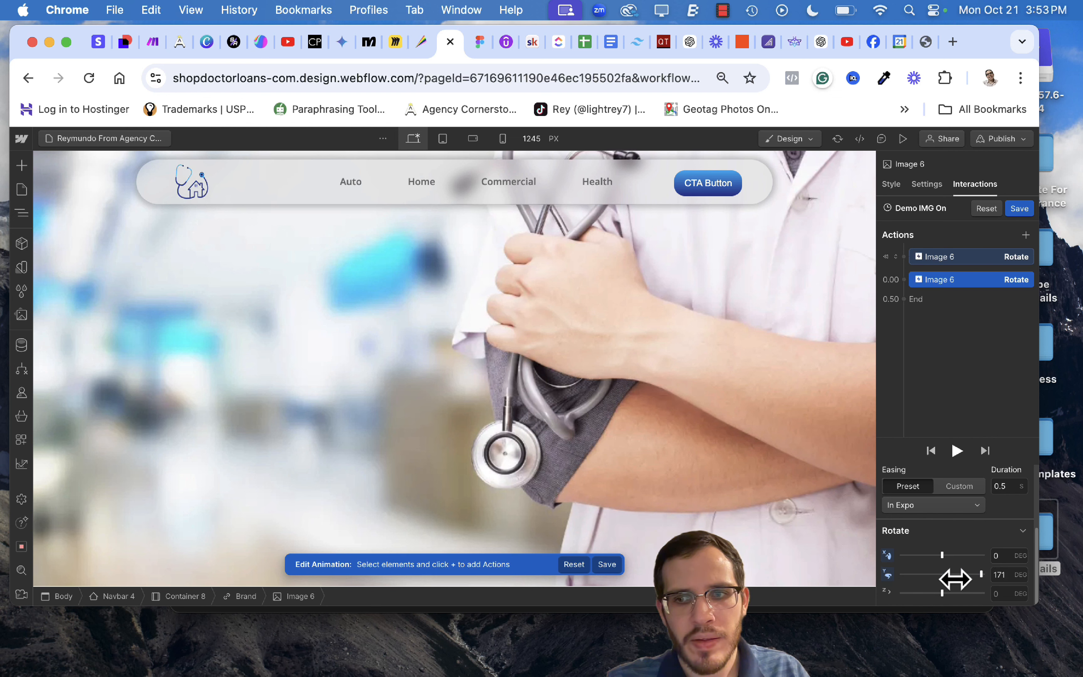
pyautogui.moveTo(939, 579)
pyautogui.mouseDown()
pyautogui.moveTo(888, 583)
pyautogui.moveTo(926, 584)
pyautogui.mouseUp()
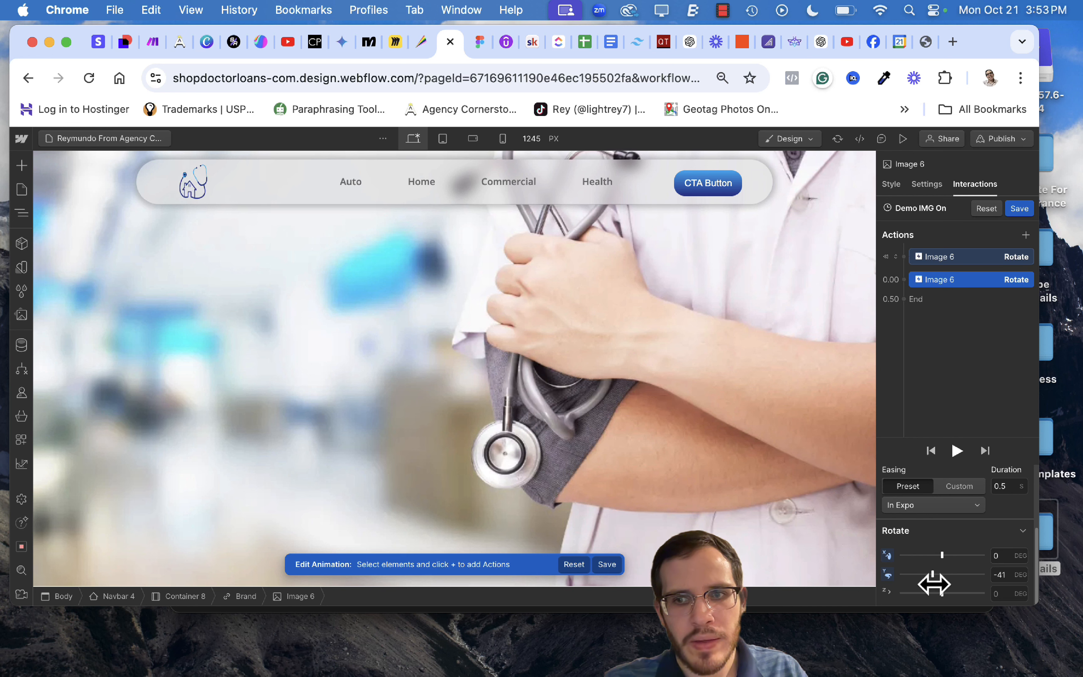
pyautogui.moveTo(991, 575); pyautogui.dragTo(938, 575)
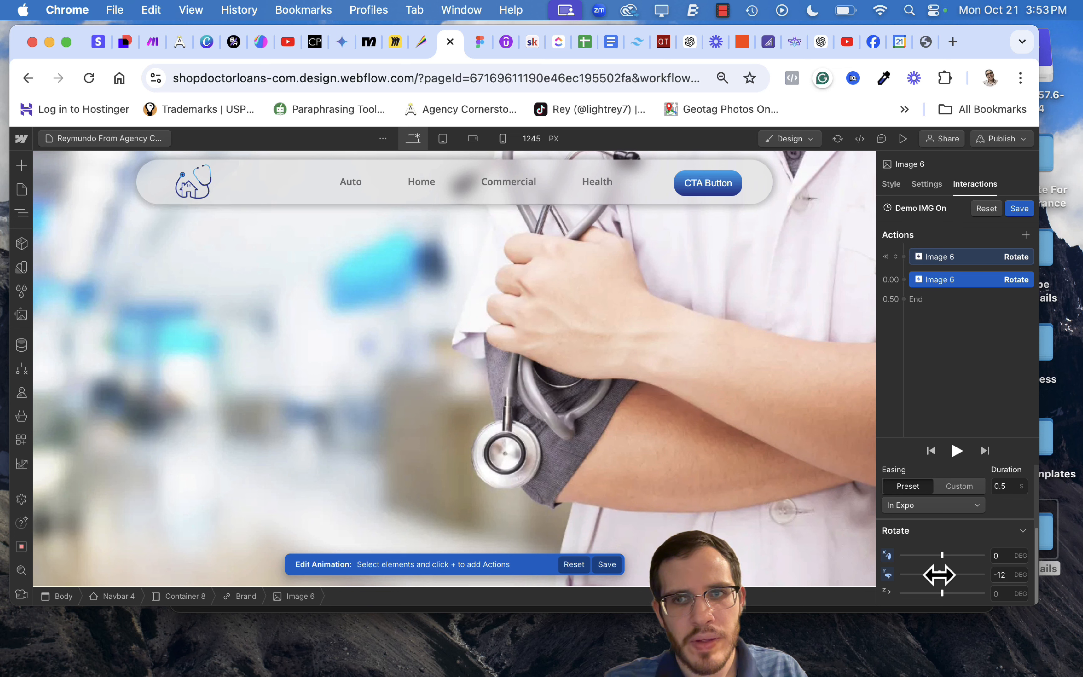
pyautogui.click(934, 257)
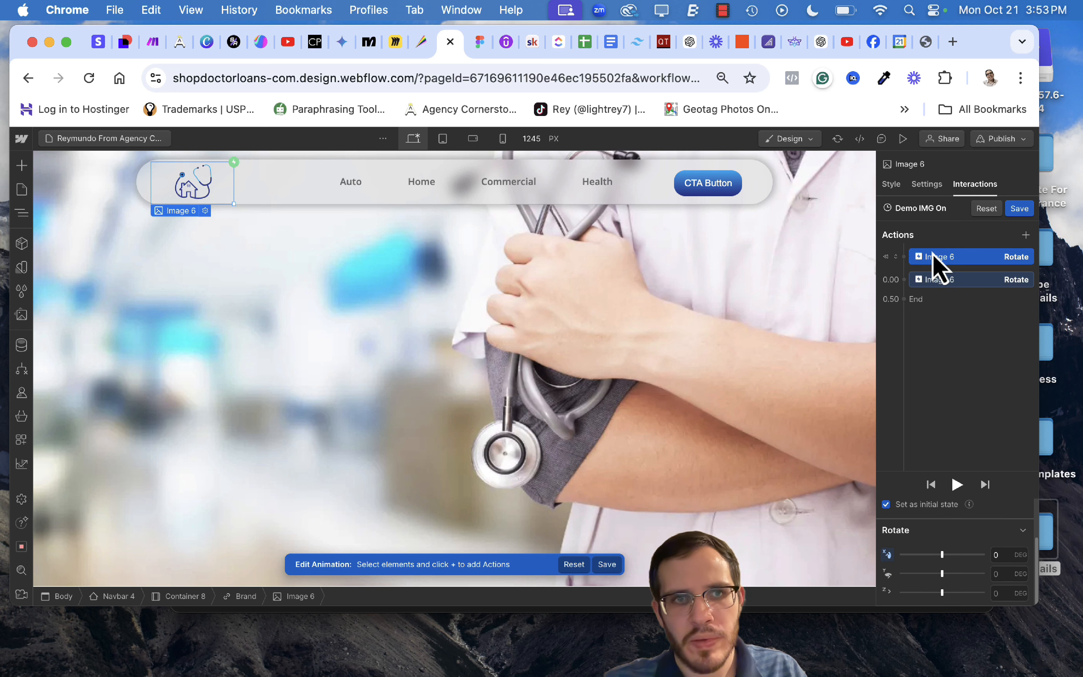
pyautogui.click(939, 282)
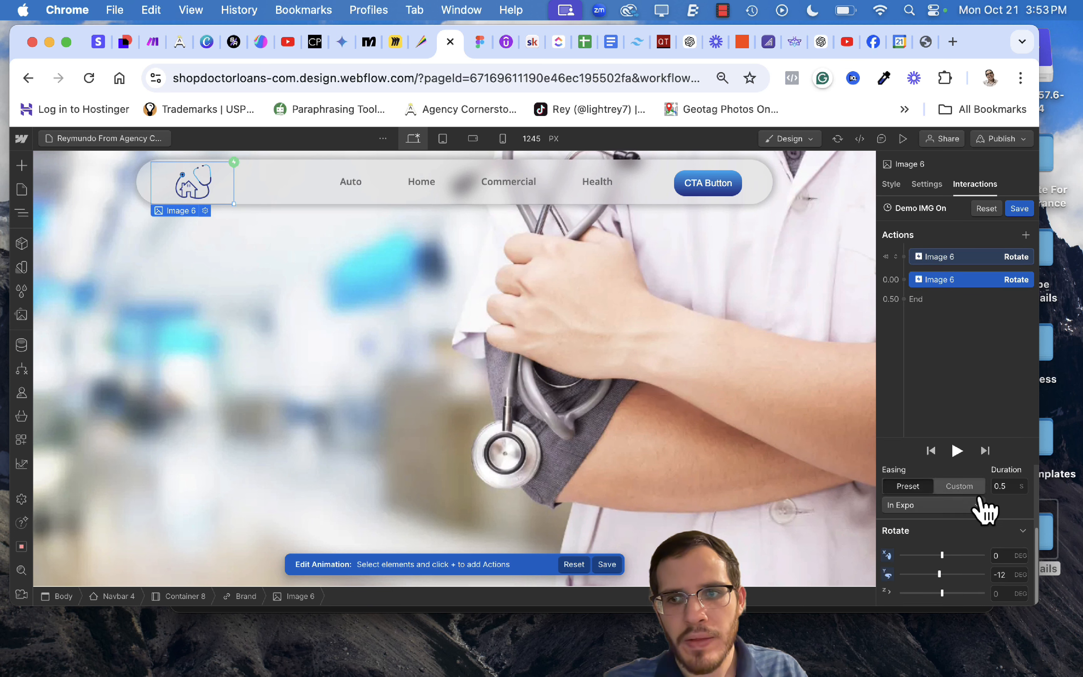
pyautogui.moveTo(938, 572); pyautogui.dragTo(948, 571)
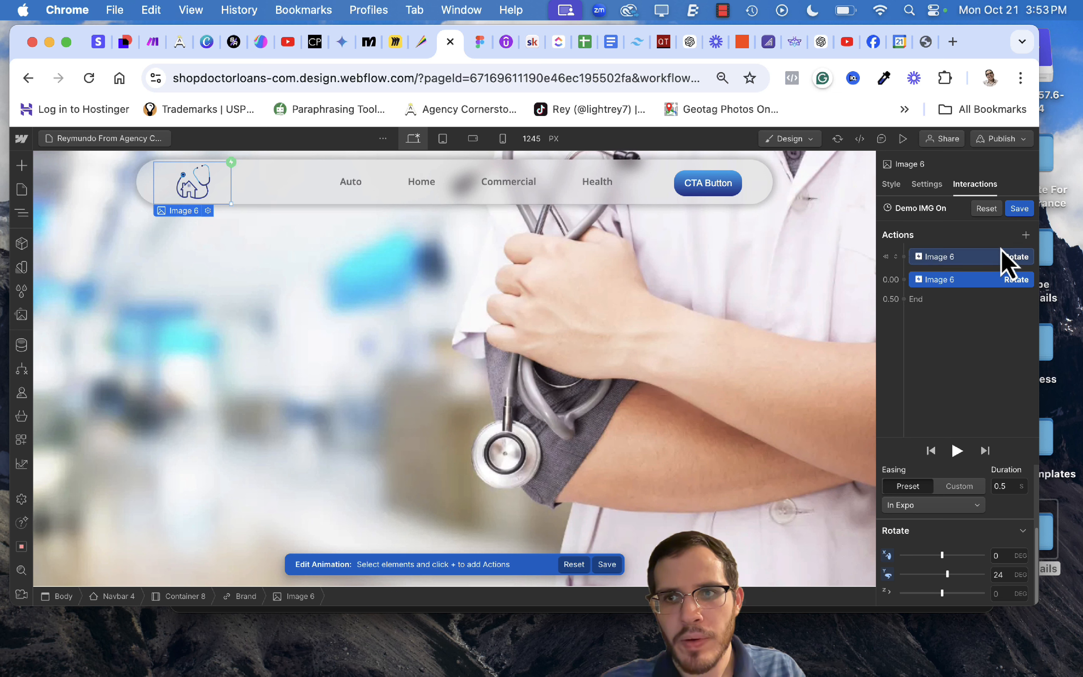
# Add another Rotate action for the logo with In Expo easing and -9° on the Y axis, and preview the page.
pyautogui.click(1027, 236)
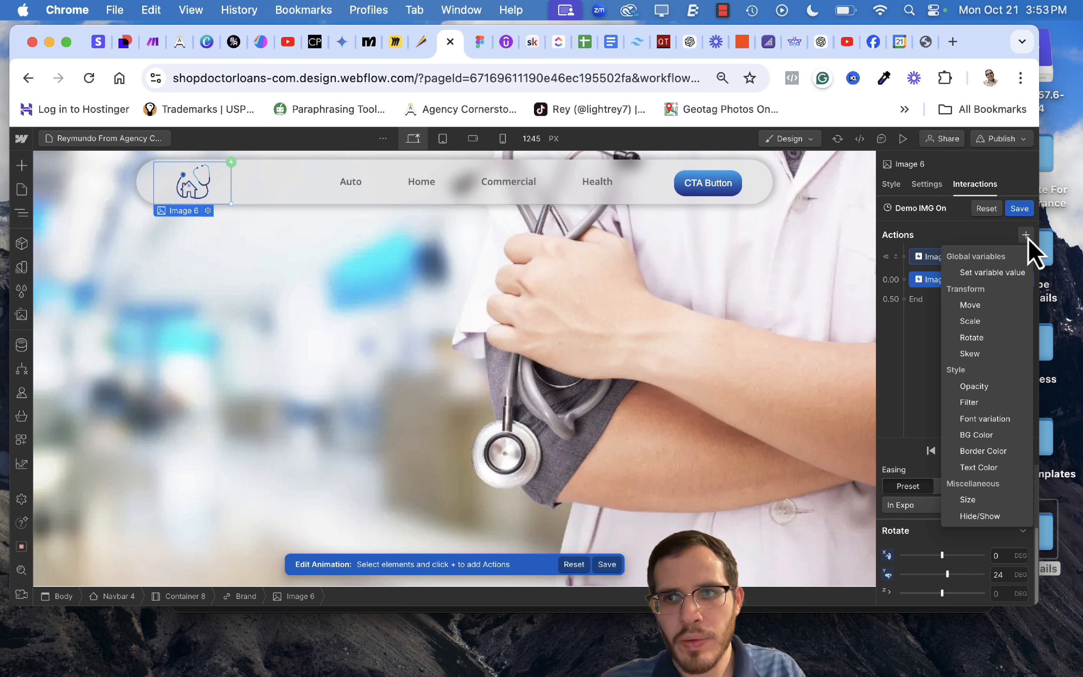
pyautogui.click(998, 338)
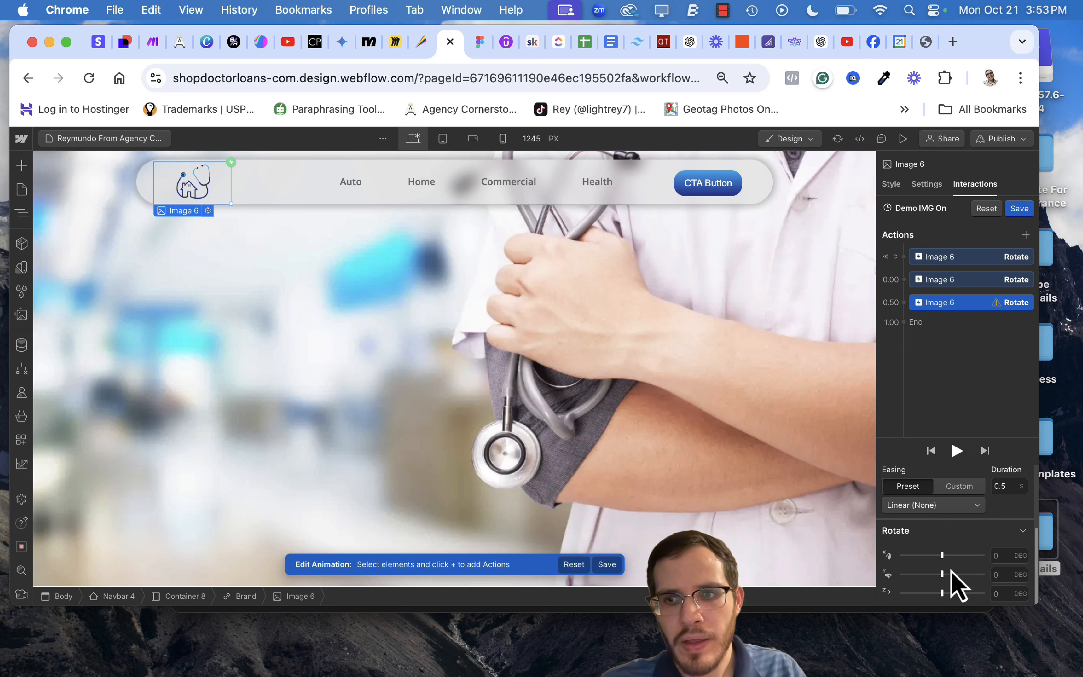
pyautogui.click(942, 506)
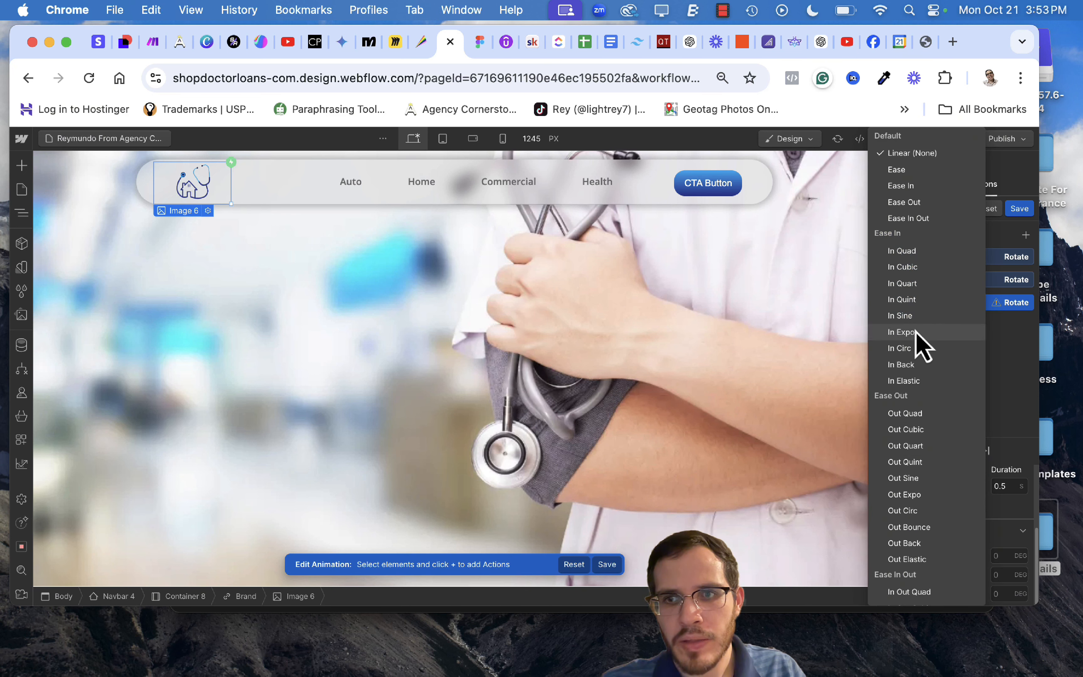
pyautogui.click(902, 331)
pyautogui.moveTo(940, 573); pyautogui.dragTo(935, 574)
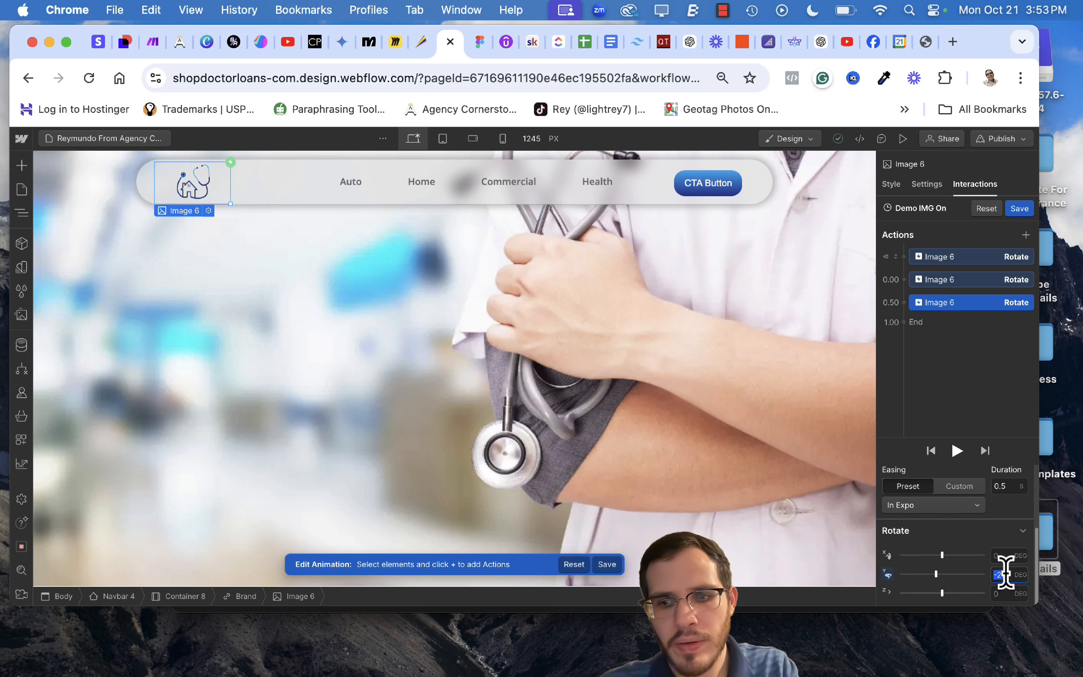
pyautogui.write('-9')
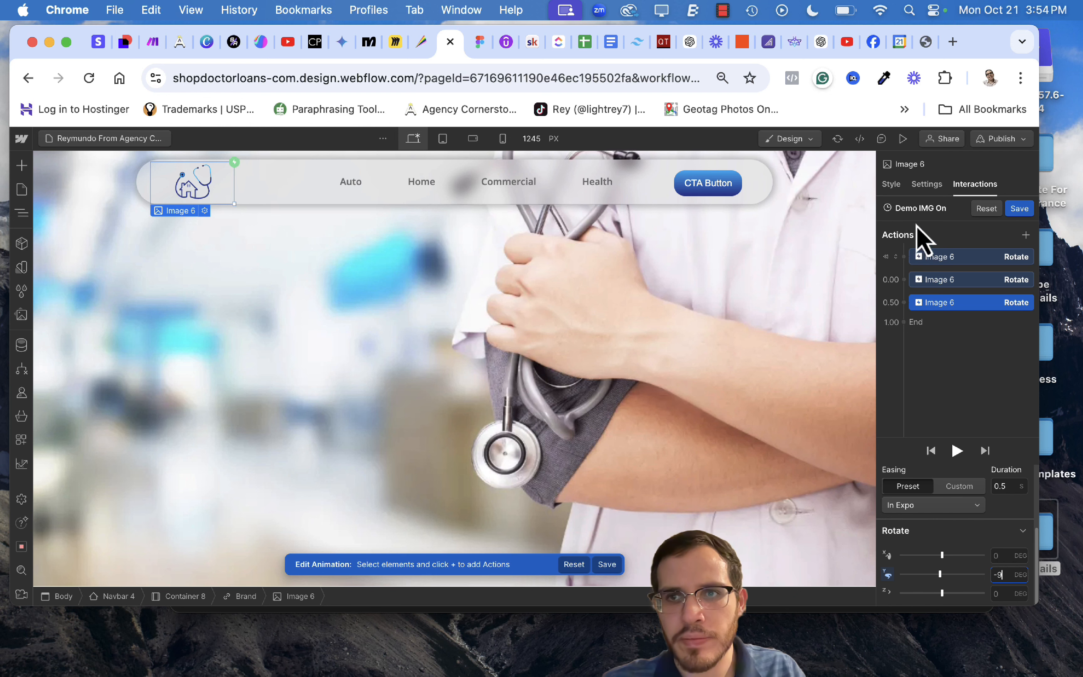
pyautogui.click(904, 139)
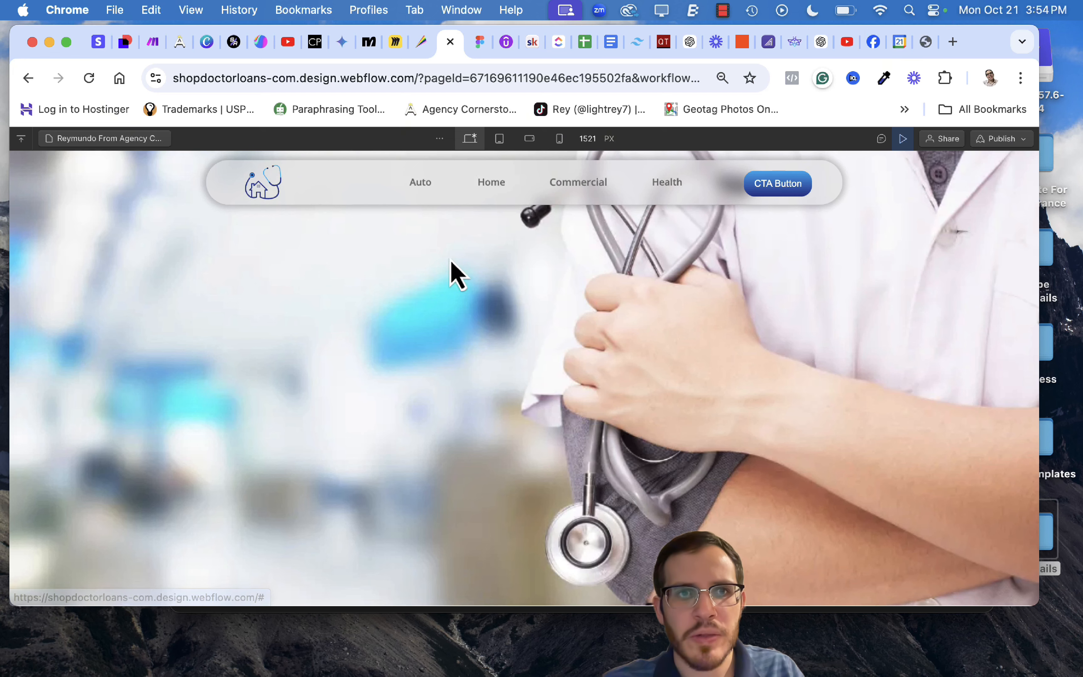
pyautogui.click(904, 139)
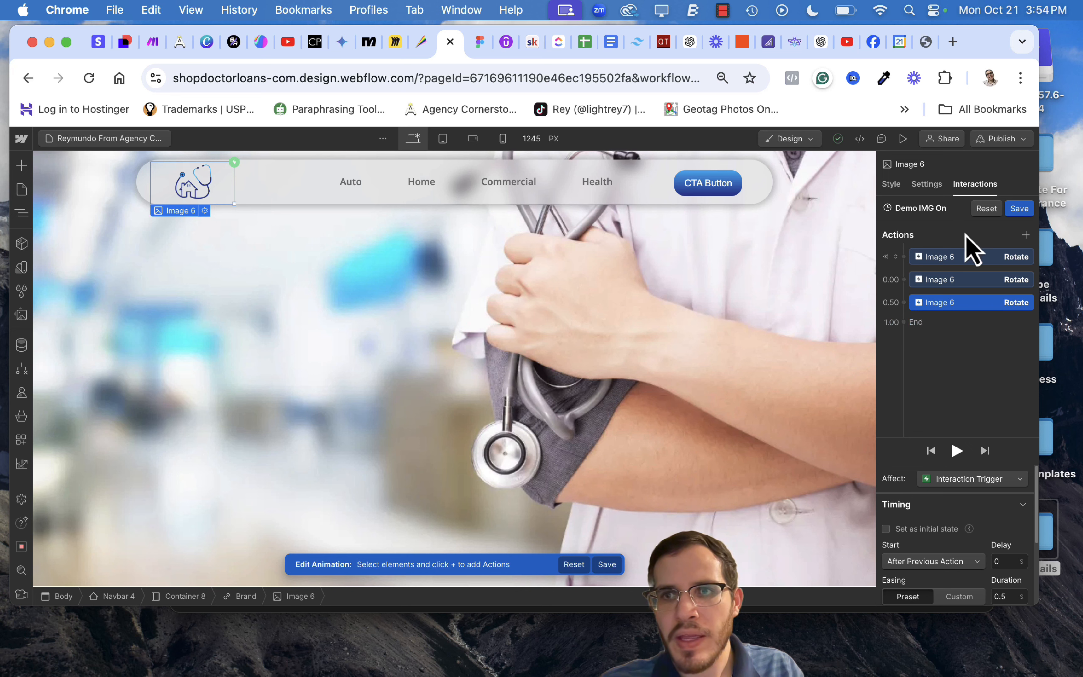
# Add a closing Rotate action at the end of the animation with the X and Y rotation set to 0°.
pyautogui.moveTo(950, 307)
pyautogui.mouseDown()
pyautogui.moveTo(952, 291)
pyautogui.moveTo(947, 330)
pyautogui.moveTo(918, 325)
pyautogui.mouseUp()
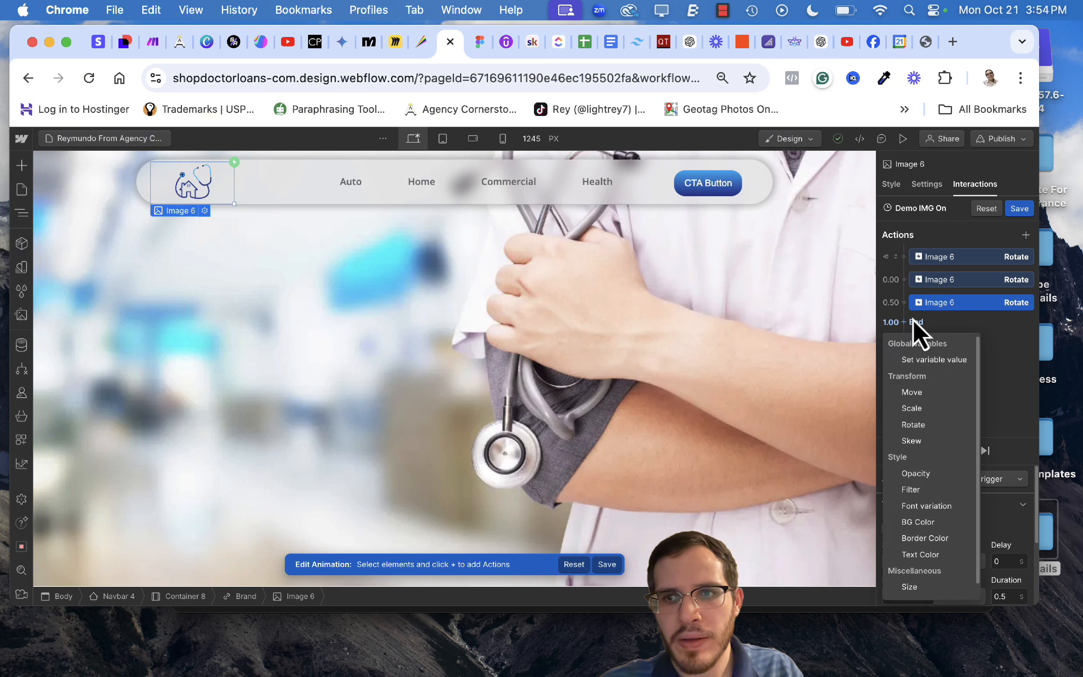
pyautogui.click(921, 438)
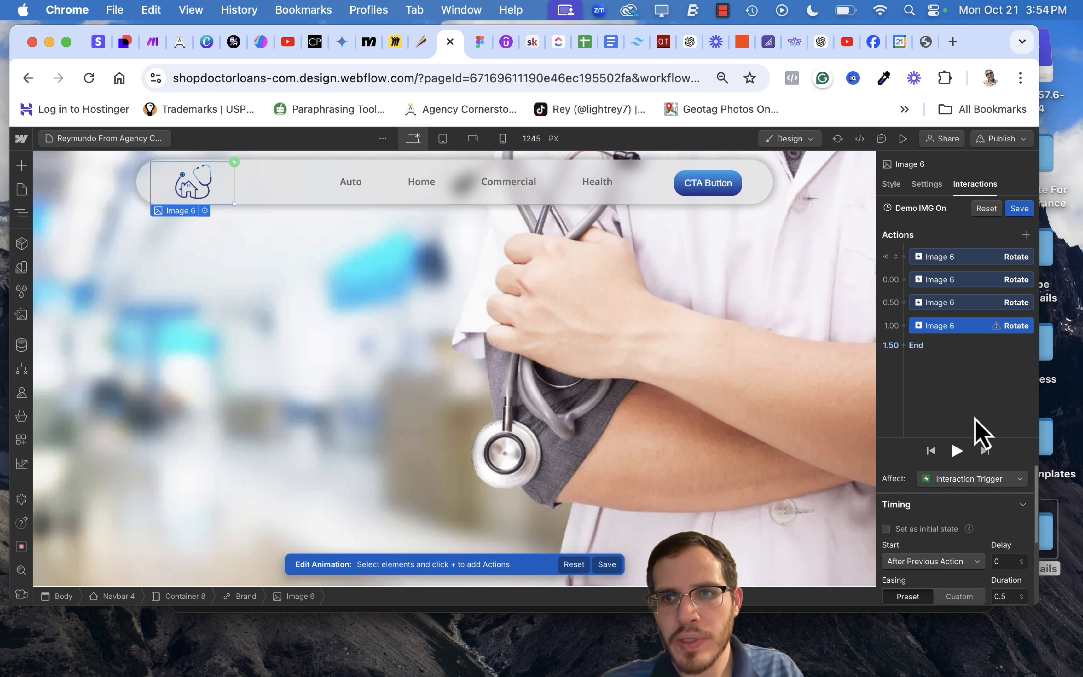
pyautogui.scroll(-3, 962, 560)
pyautogui.scroll(-3, 965, 568)
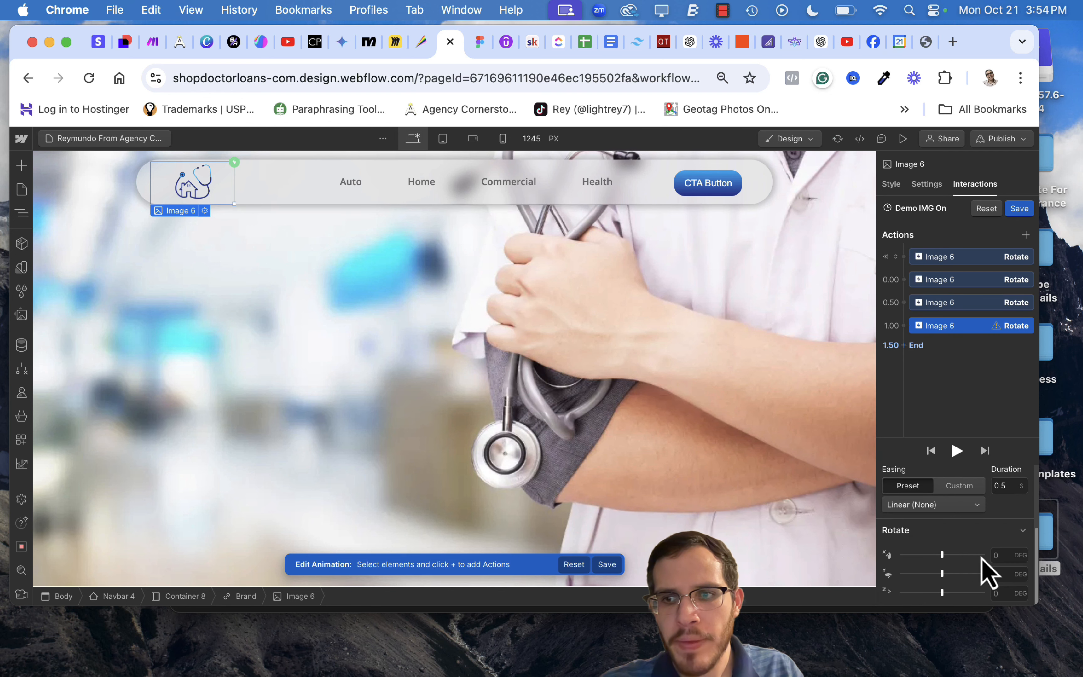
pyautogui.click(999, 555)
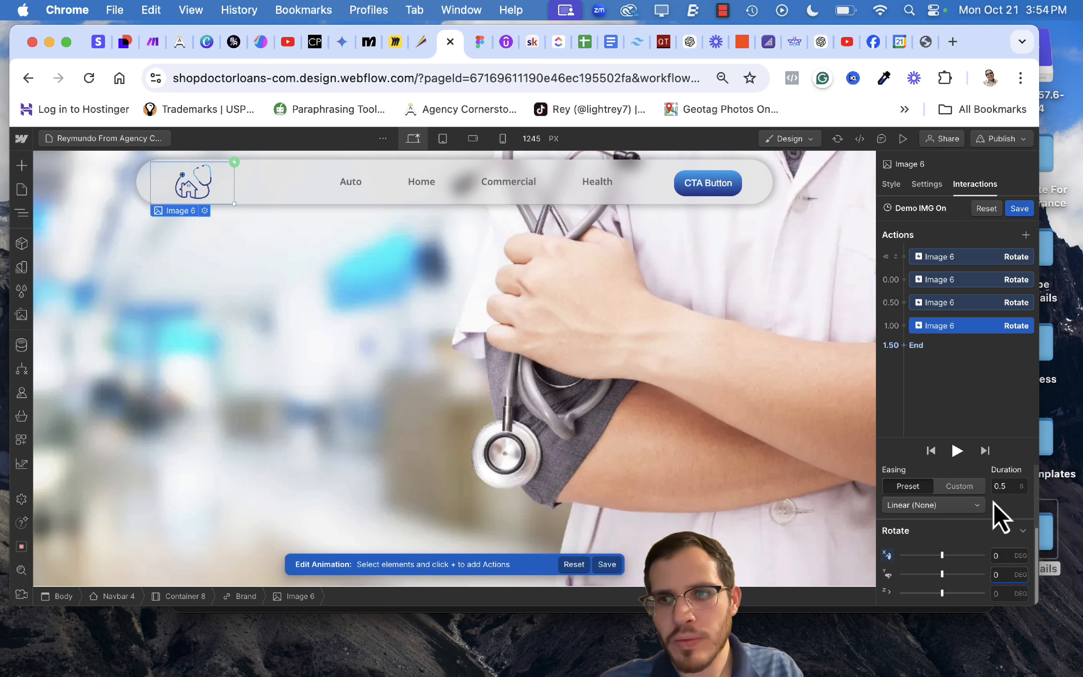
pyautogui.click(980, 403)
# Set the duration of the logo's -9° Rotate action to 0.9 seconds.
pyautogui.click(967, 309)
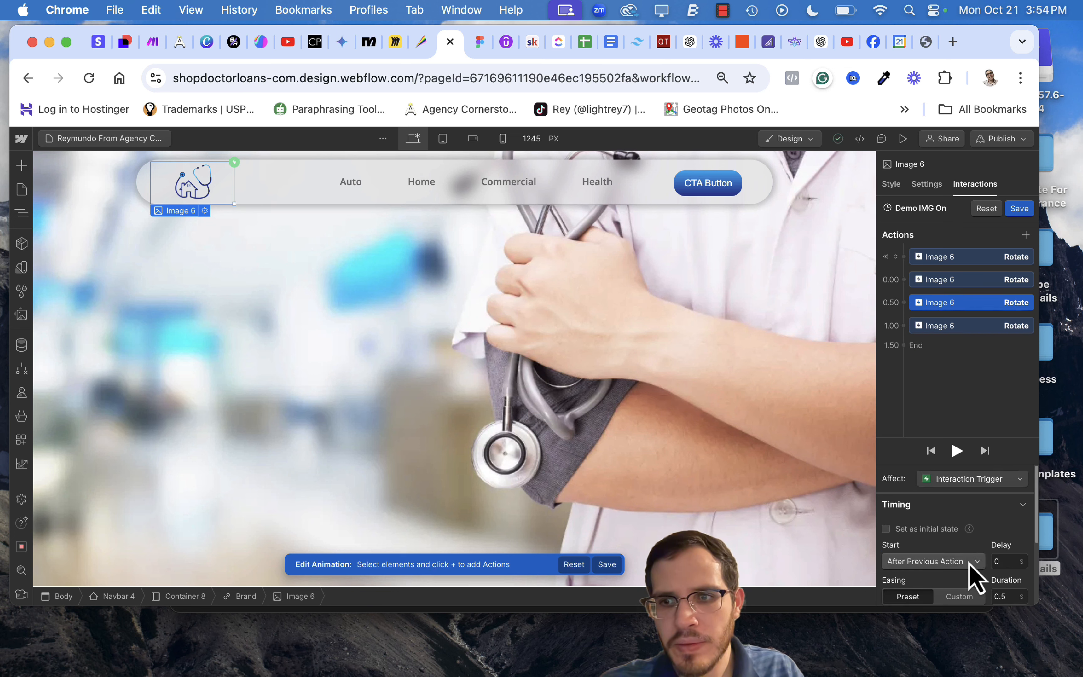
pyautogui.scroll(-2, 1004, 587)
pyautogui.scroll(-2, 1004, 589)
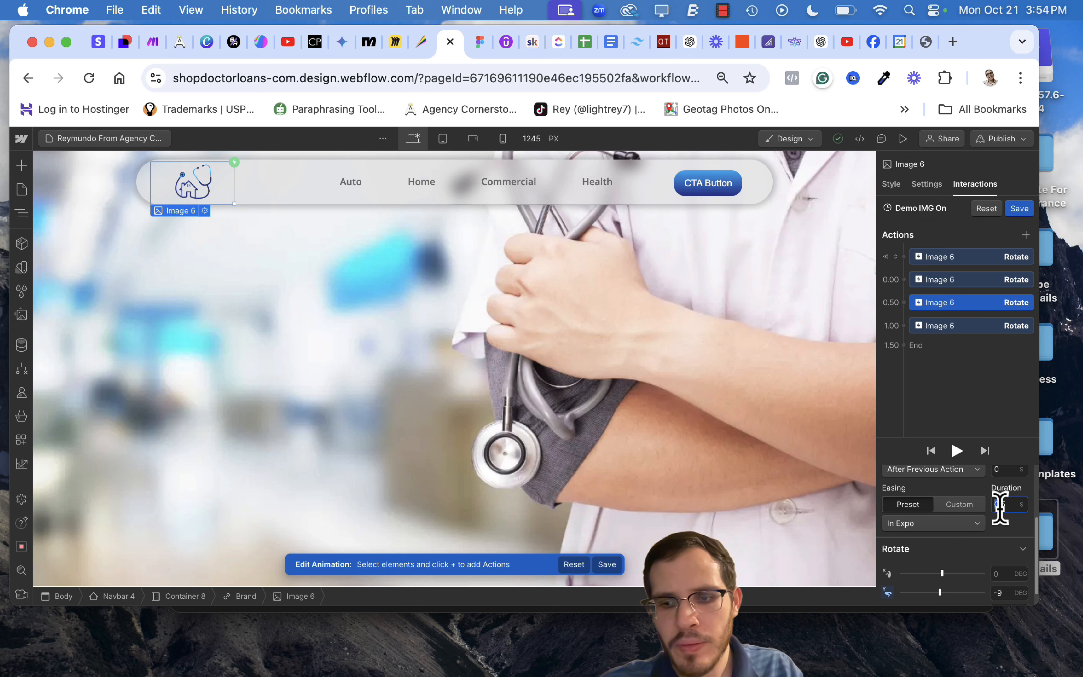
pyautogui.click(1012, 505)
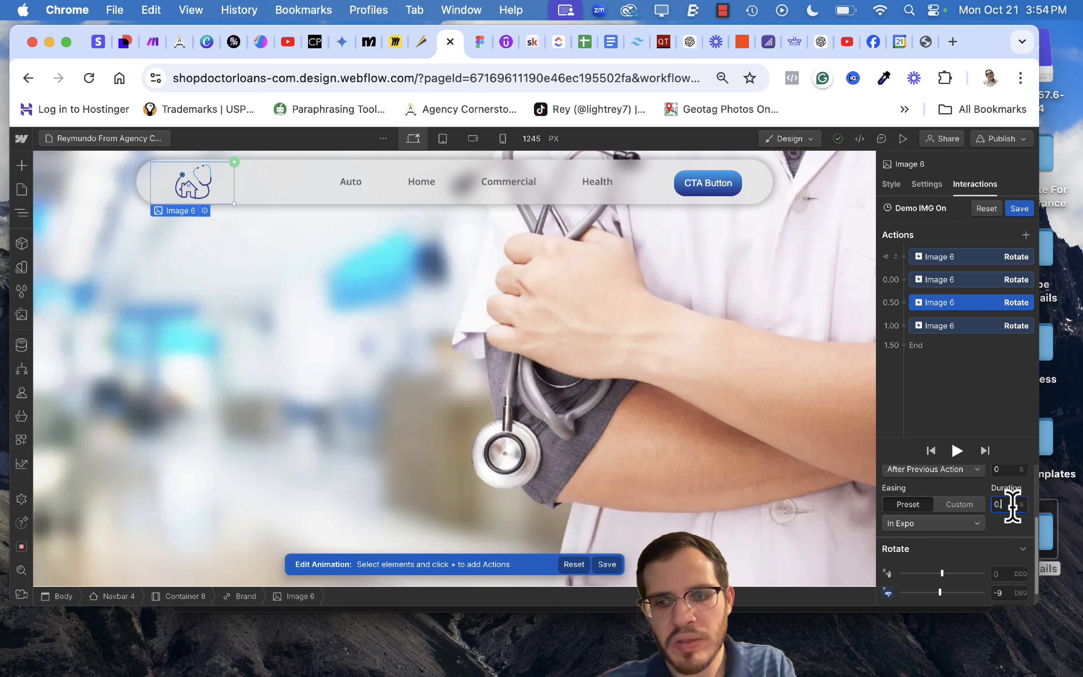
pyautogui.click(982, 336)
pyautogui.click(1001, 406)
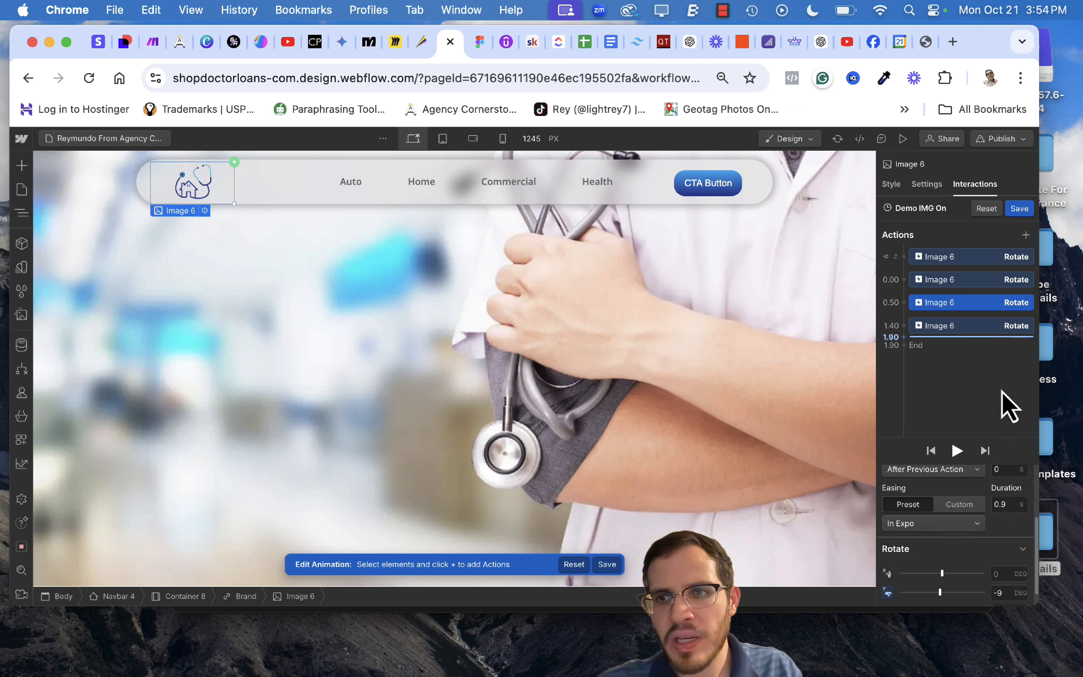
# Set the duration of the logo's 24° Rotate action to 0.9 seconds, and preview the hover effects.
pyautogui.click(967, 280)
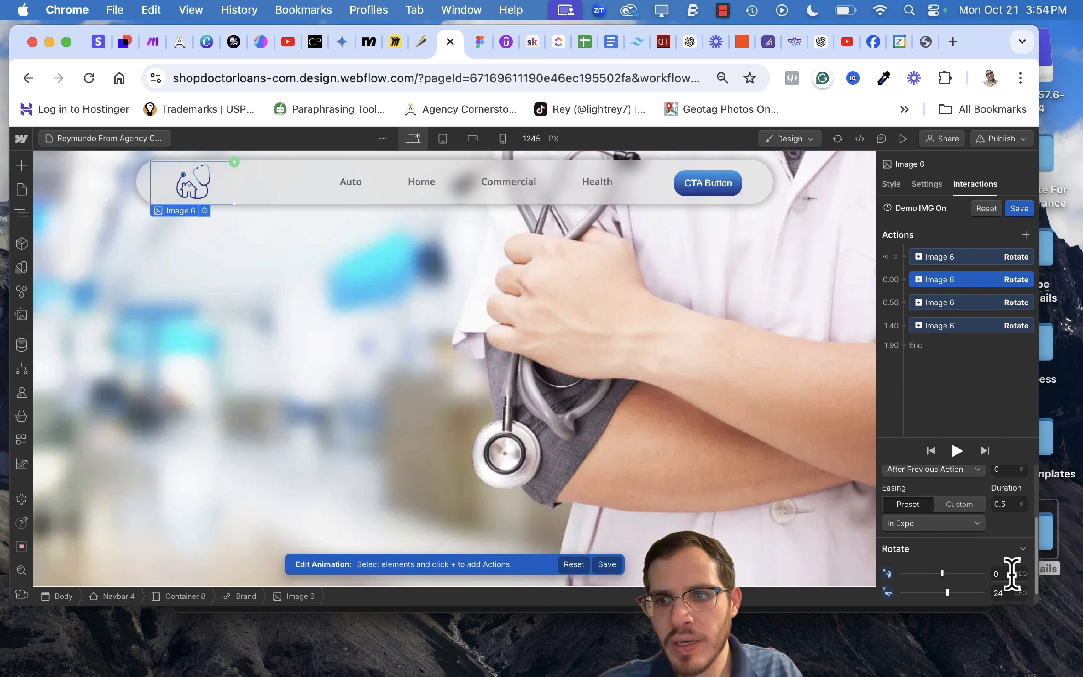
pyautogui.click(996, 505)
pyautogui.moveTo(996, 504); pyautogui.dragTo(1006, 505)
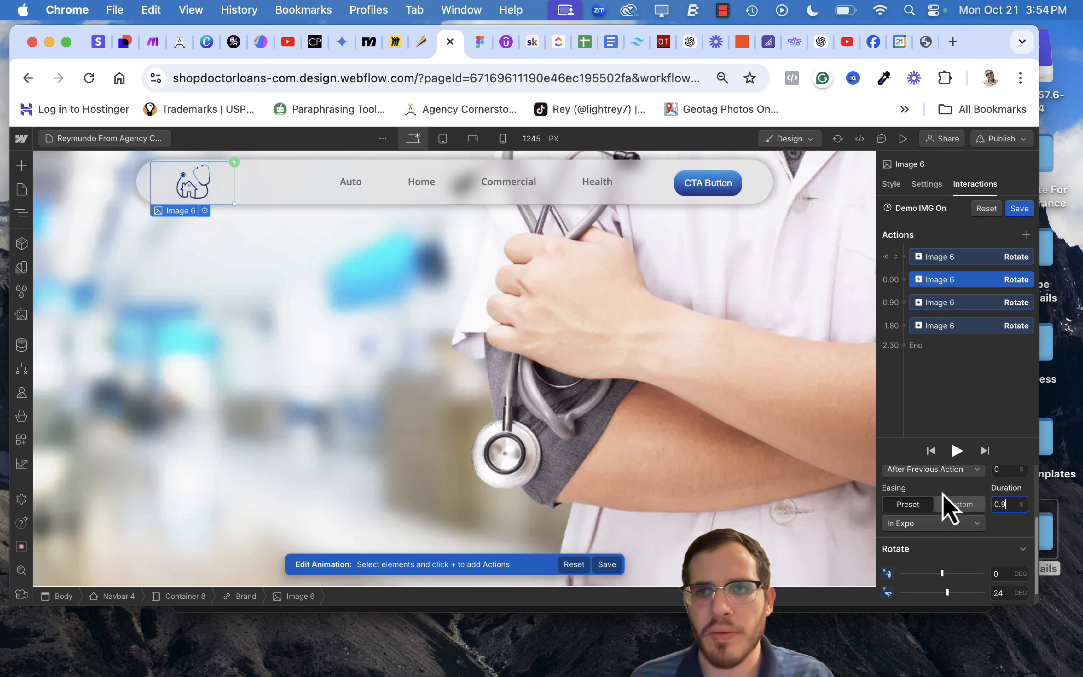
pyautogui.click(960, 428)
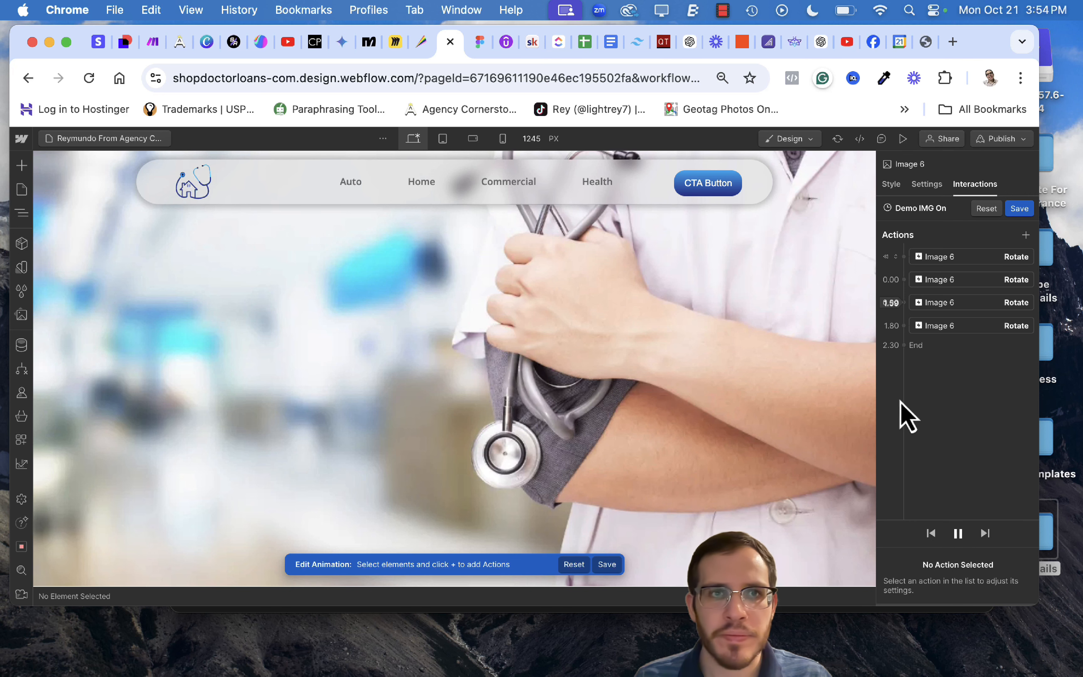
pyautogui.click(903, 139)
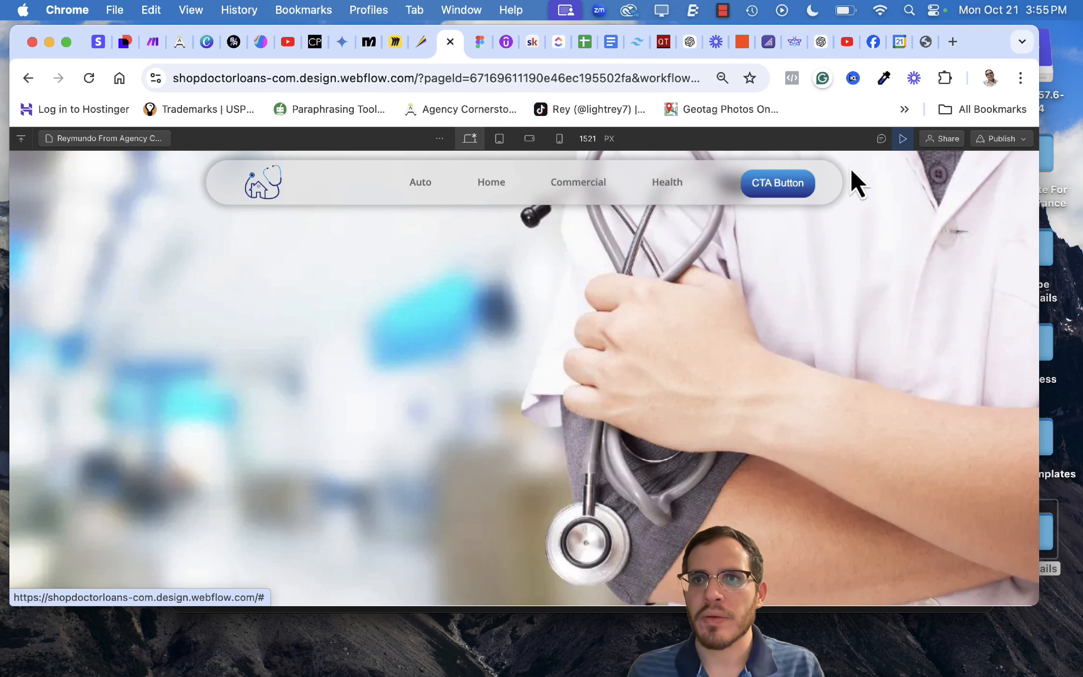
# Switch to Figma to look over the Home Page Prototype 1 hero design, and return to the Webflow page.
pyautogui.hotkey('ctrl', 'Tab')
pyautogui.scroll(-5, 510, 352)
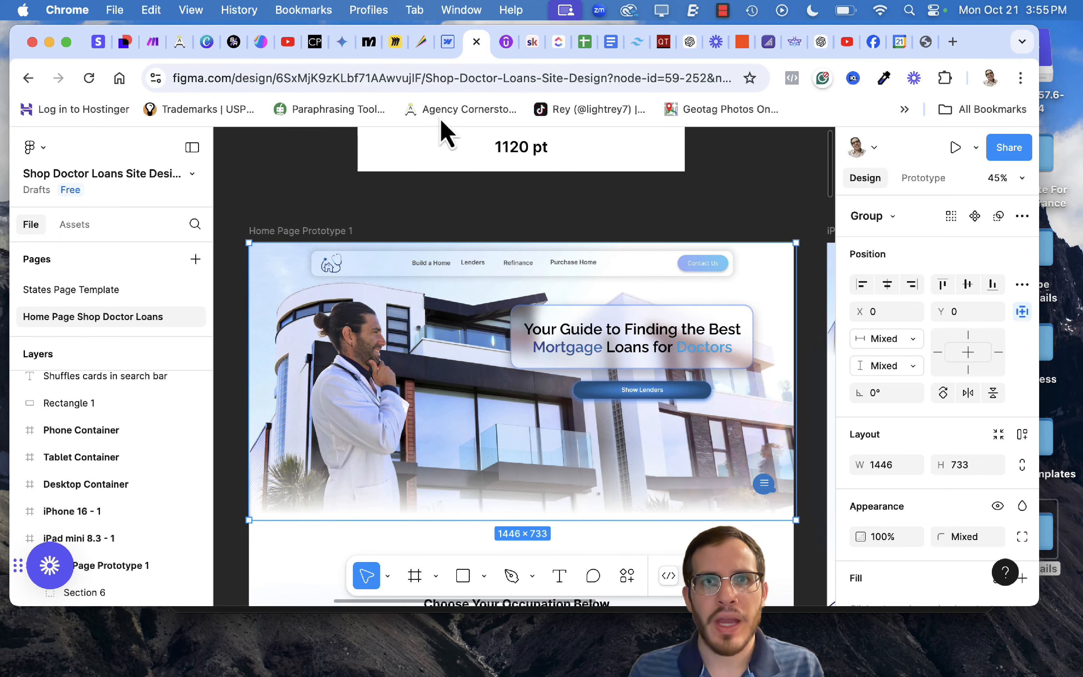
pyautogui.click(448, 42)
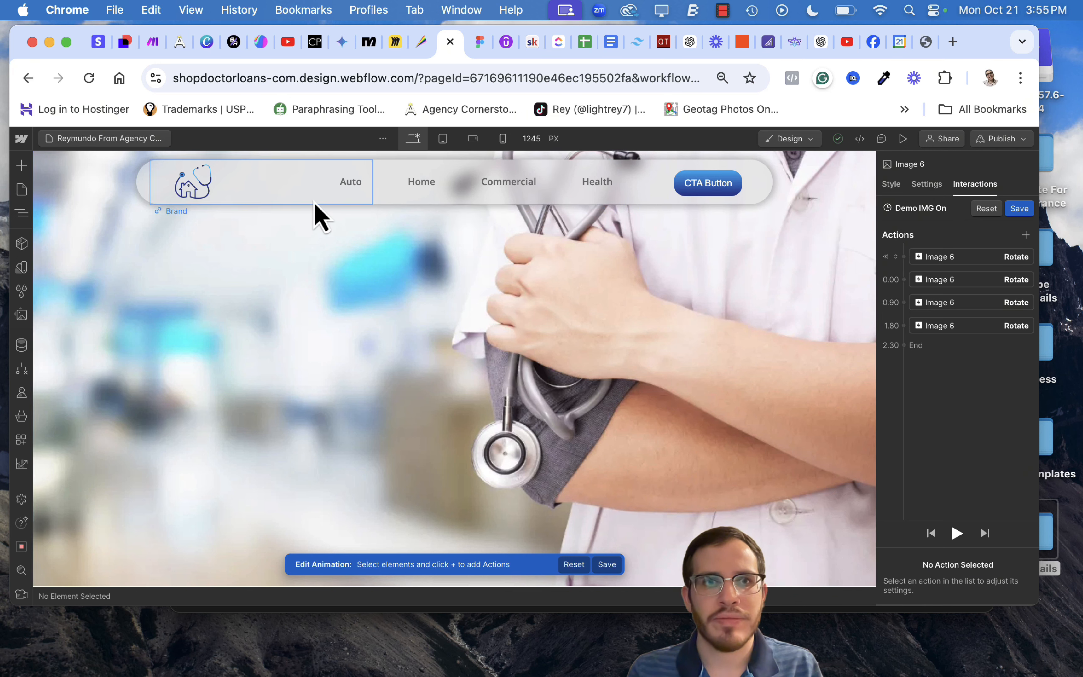
# In the tablet layout, give the navbar's menu button a left margin of about 246 px.
pyautogui.click(444, 146)
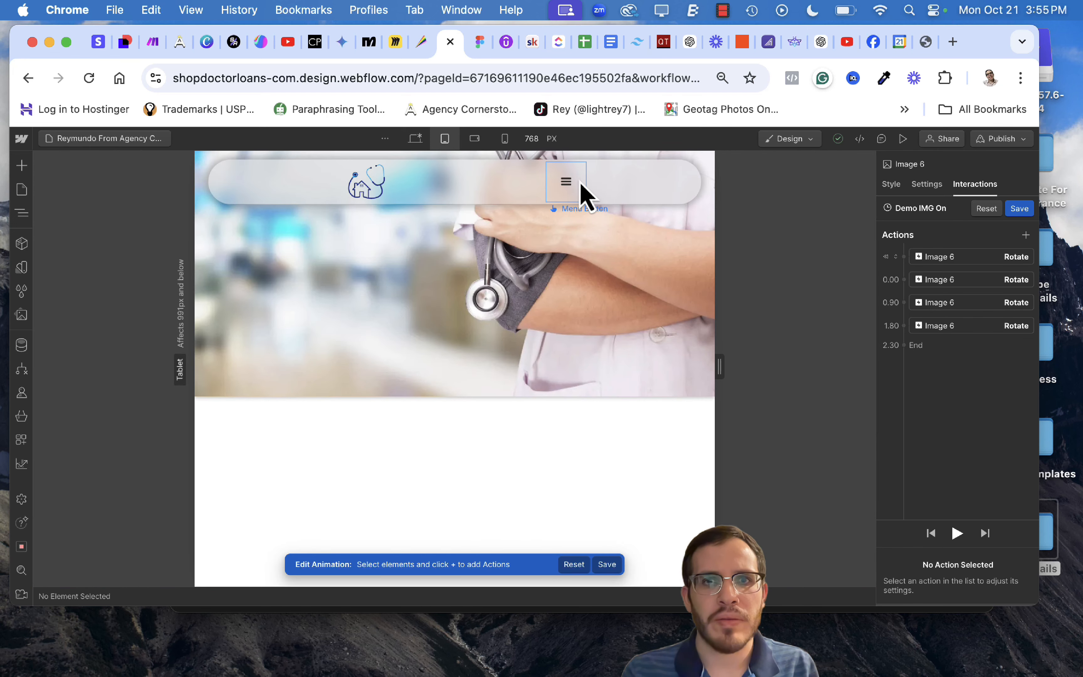
pyautogui.click(564, 185)
pyautogui.click(554, 181)
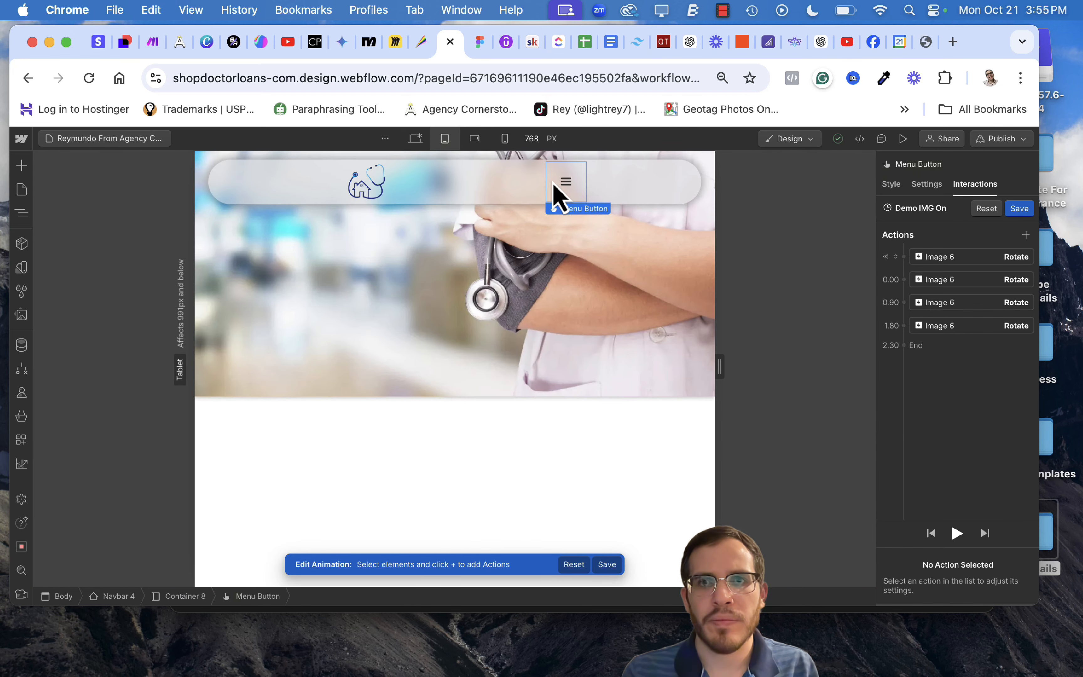
pyautogui.click(928, 185)
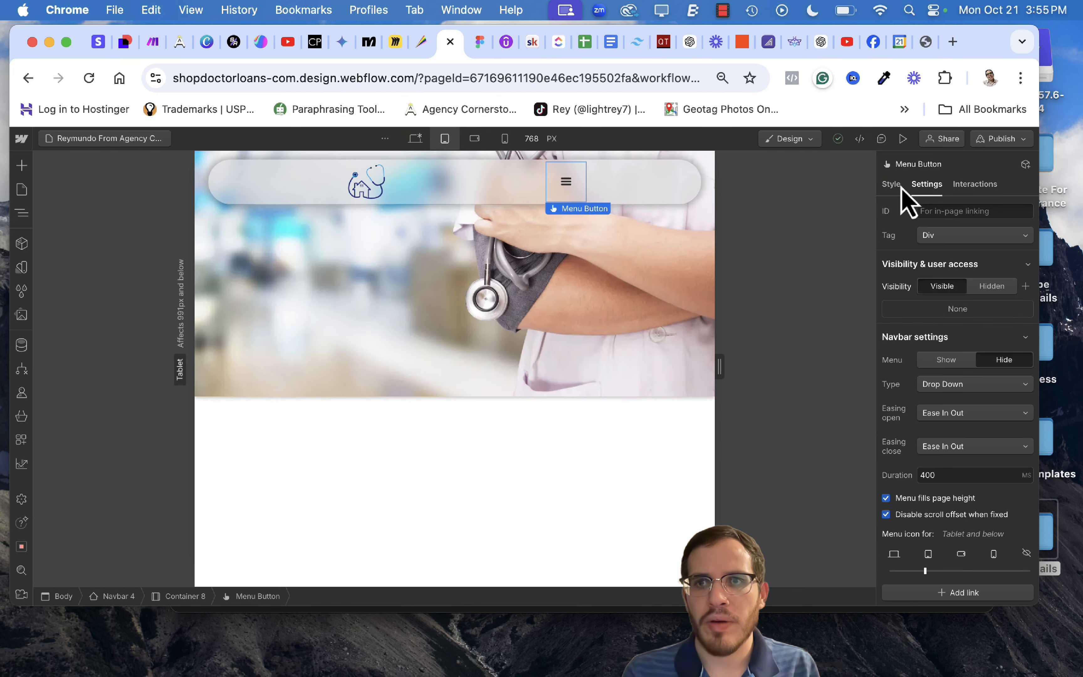
pyautogui.click(893, 187)
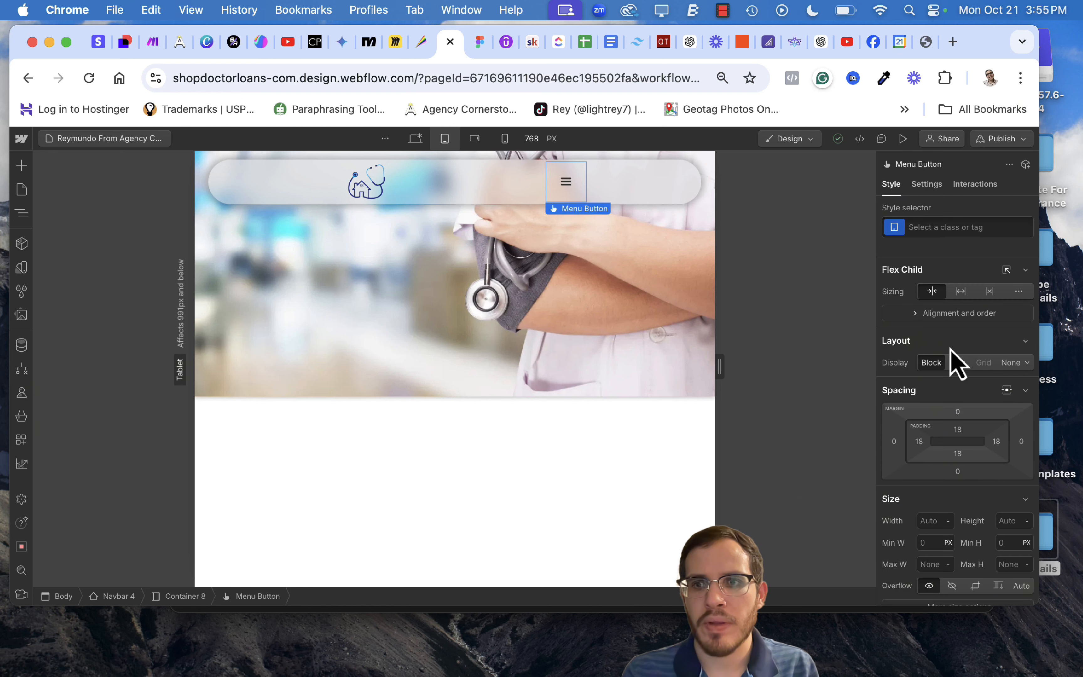
pyautogui.moveTo(906, 455); pyautogui.dragTo(735, 436)
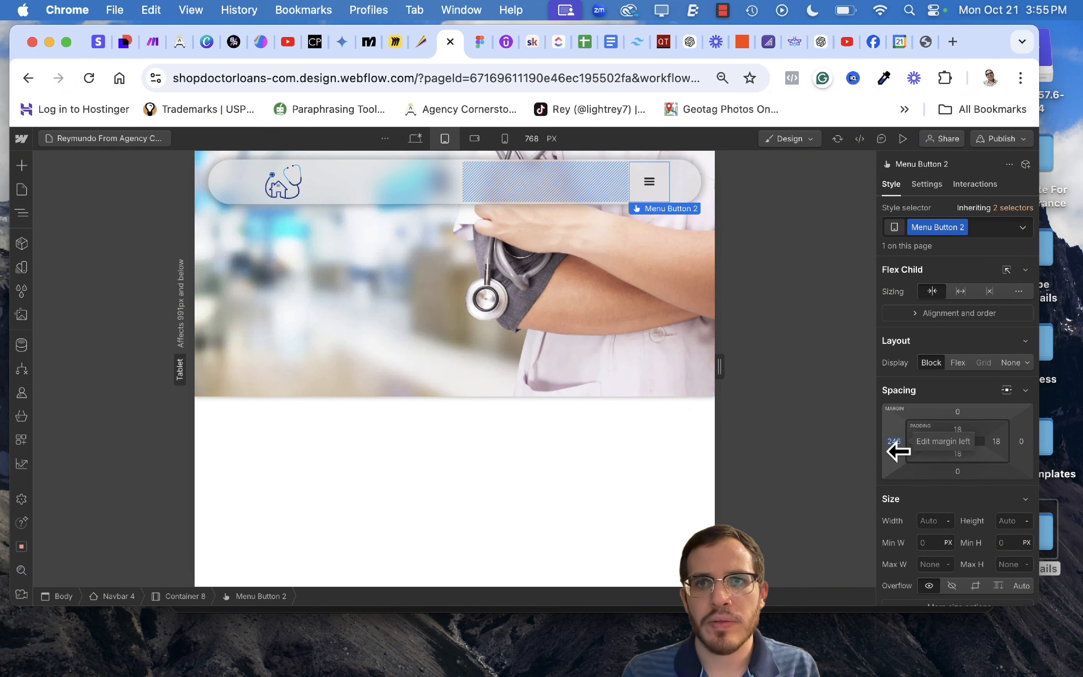
# Increase the left margin of the navbar's menu button to about 306 px in the tablet layout.
pyautogui.moveTo(894, 445); pyautogui.dragTo(847, 448)
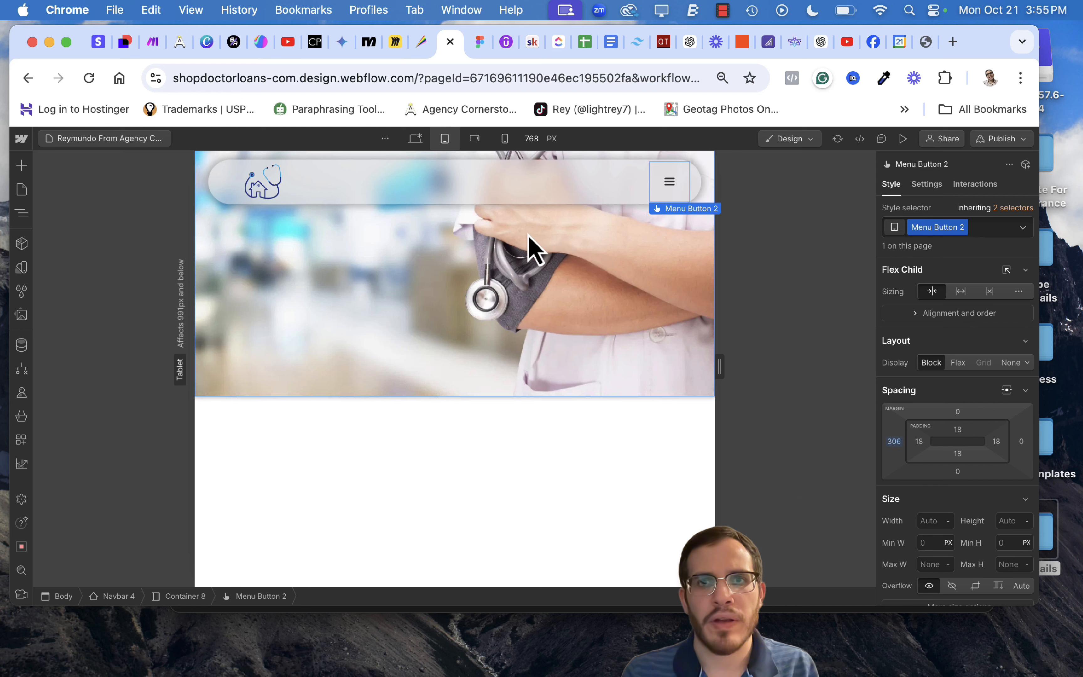
pyautogui.click(493, 211)
# In the landscape mobile layout, set the left margin of the navbar's menu button to 220 px.
pyautogui.click(475, 138)
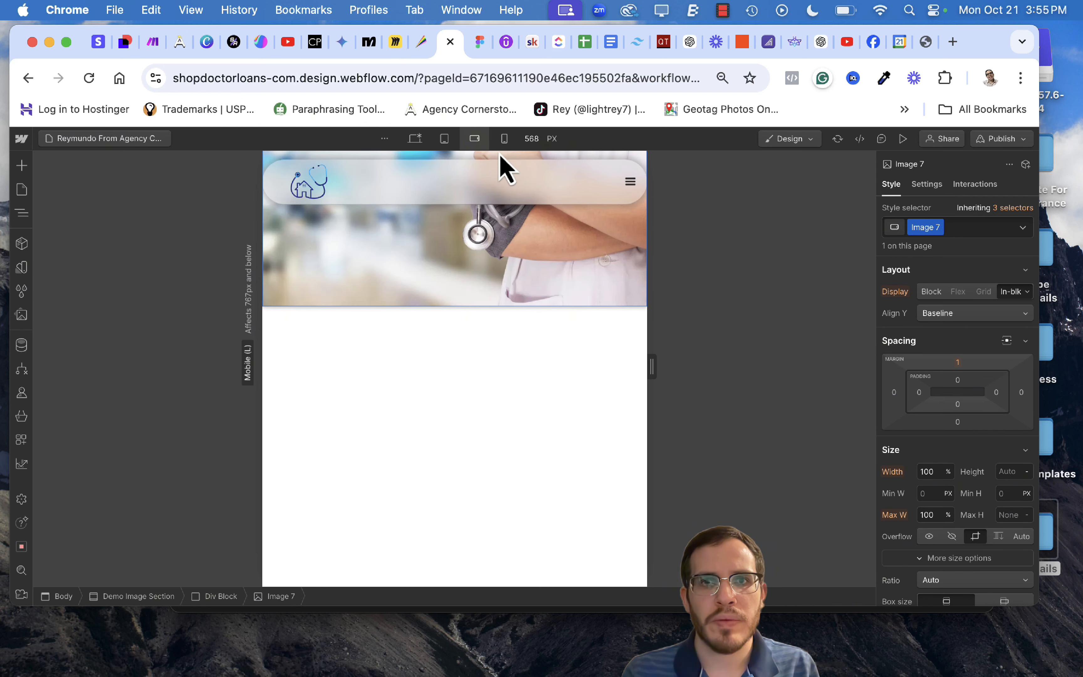
pyautogui.click(624, 196)
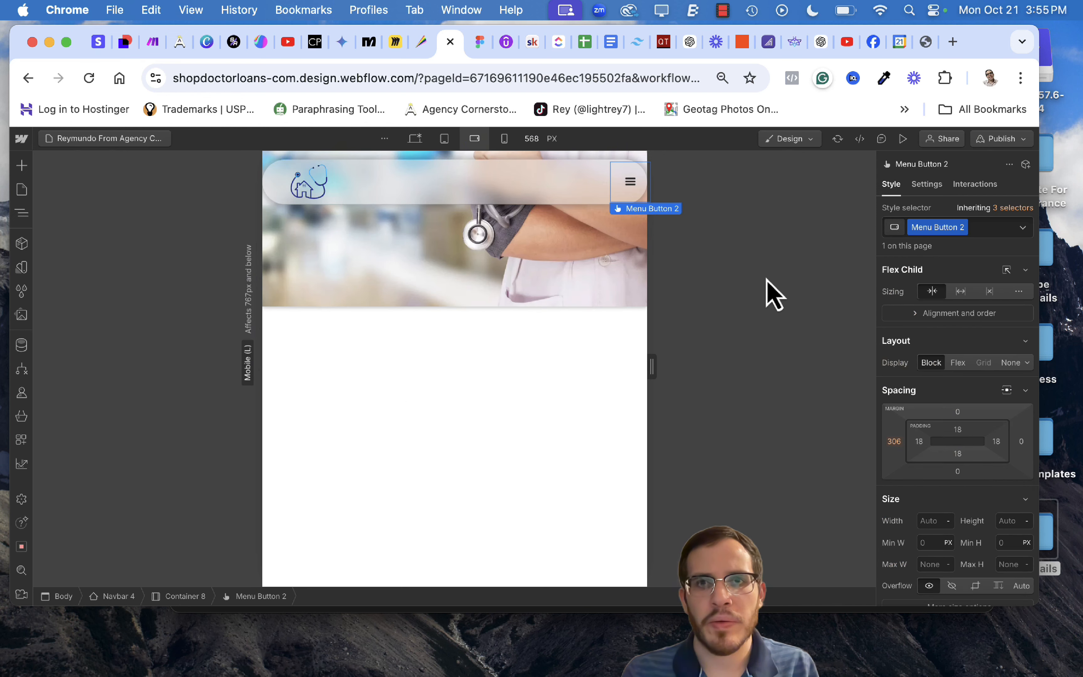
pyautogui.click(897, 447)
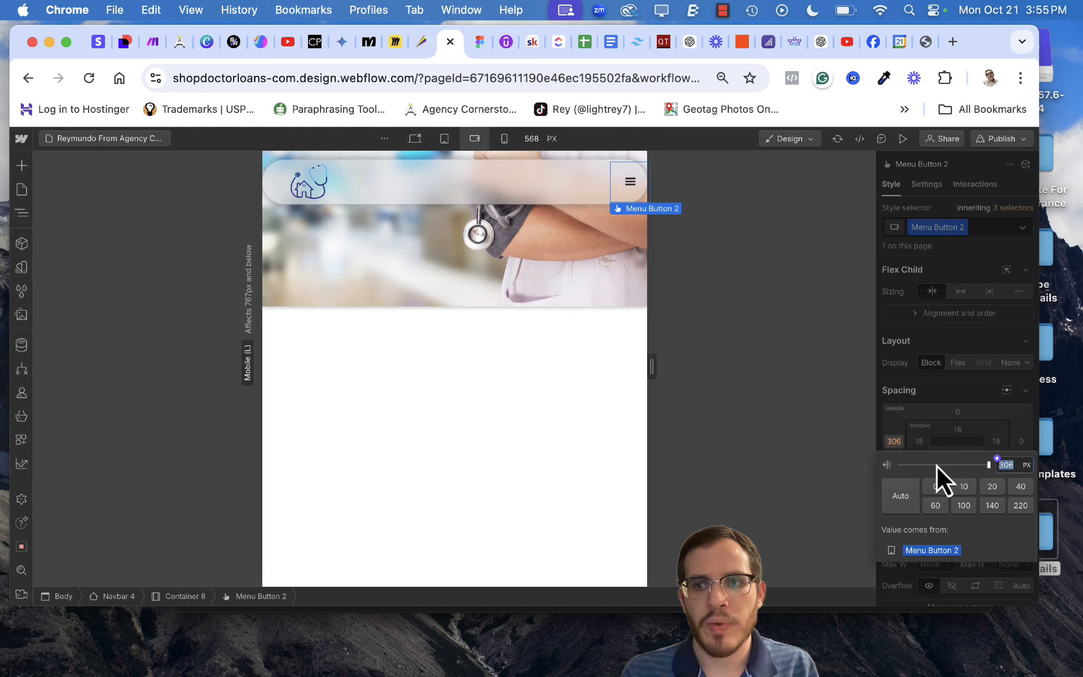
pyautogui.click(1021, 506)
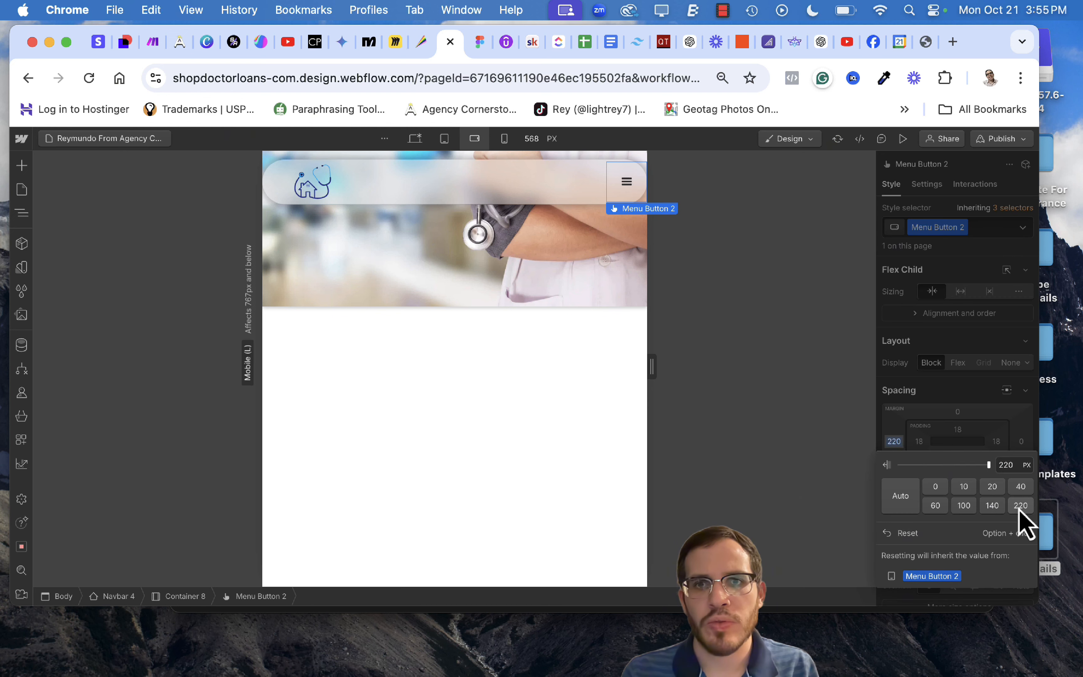
# In the portrait mobile layout, set the menu button's left margin to 40 px, and return to the desktop layout.
pyautogui.click(505, 139)
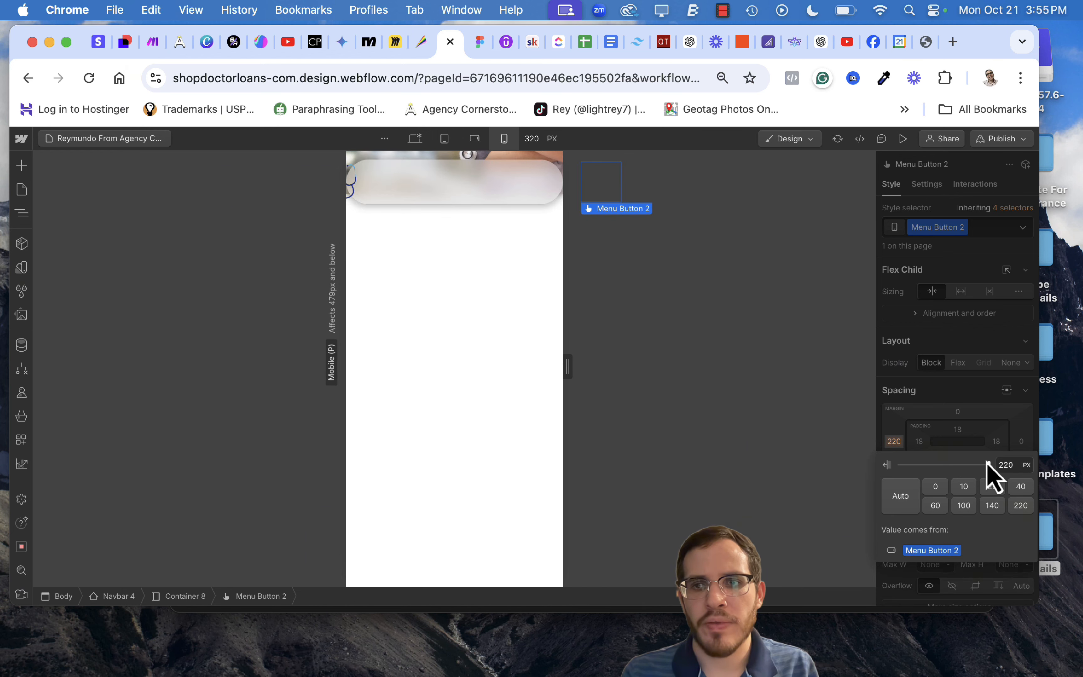
pyautogui.click(895, 443)
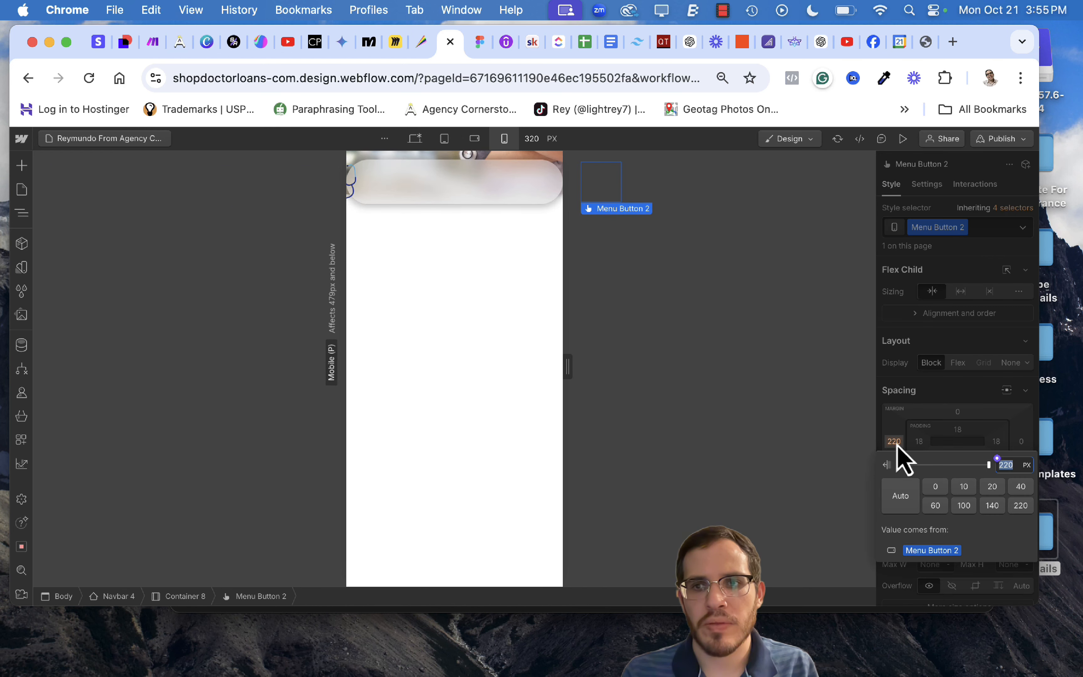
pyautogui.click(965, 505)
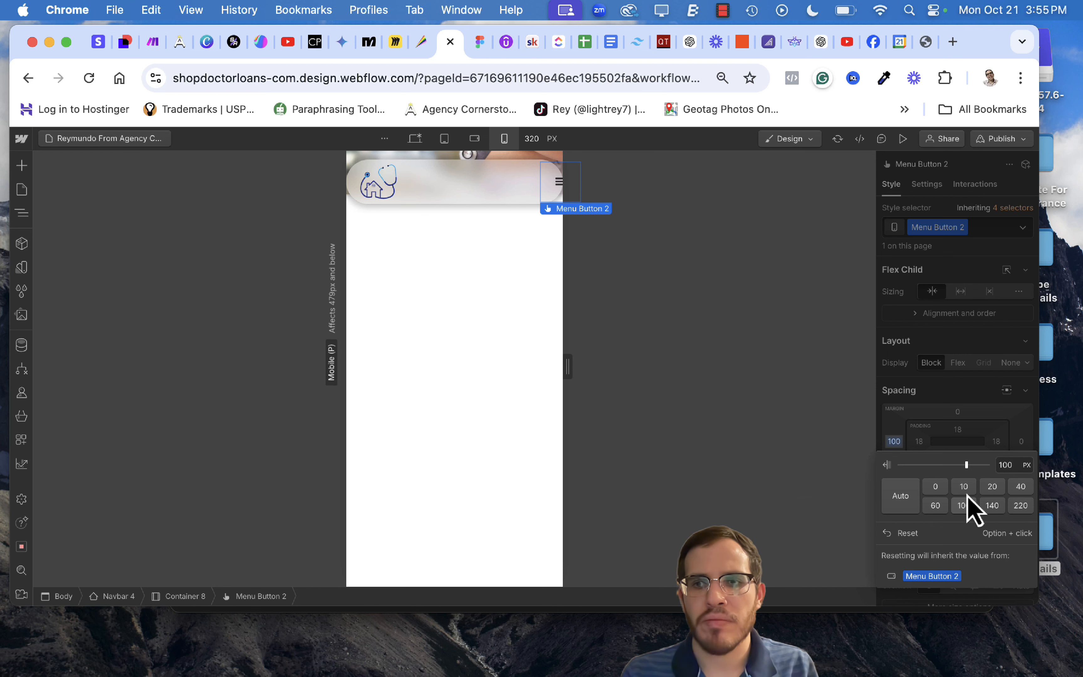
pyautogui.click(935, 507)
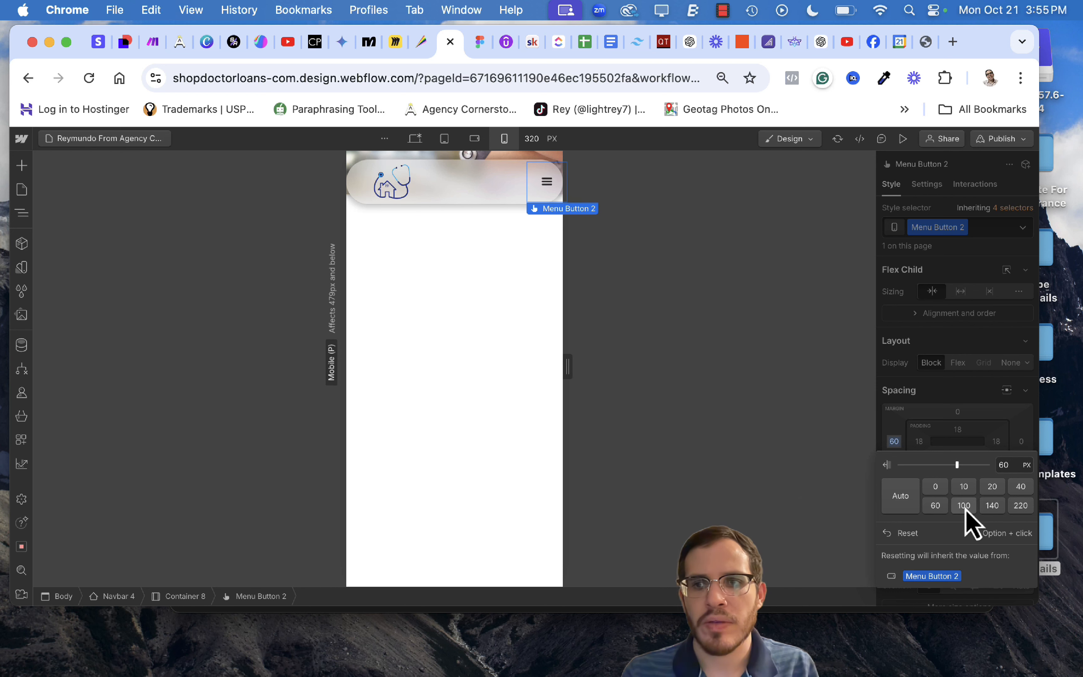
pyautogui.click(1020, 487)
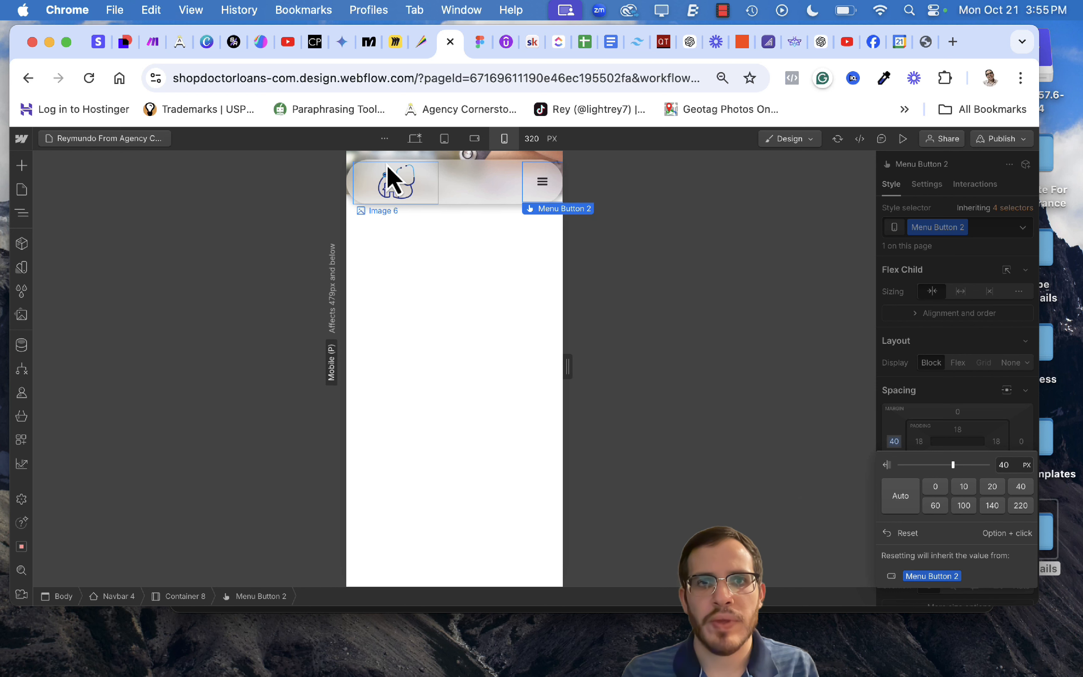
pyautogui.click(401, 189)
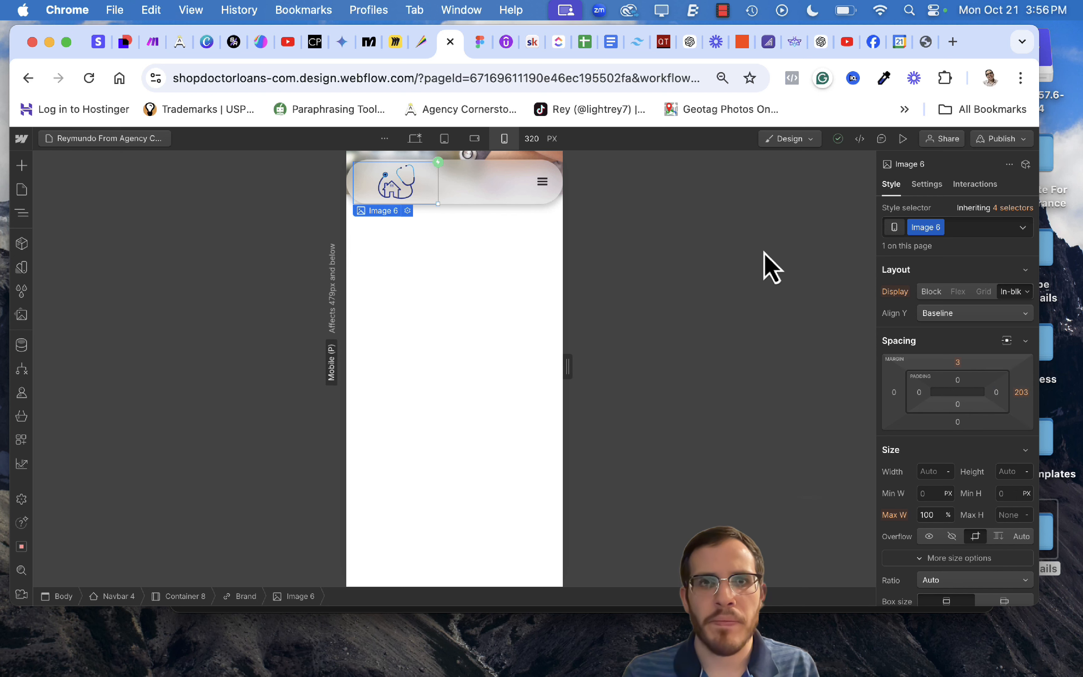
pyautogui.click(415, 139)
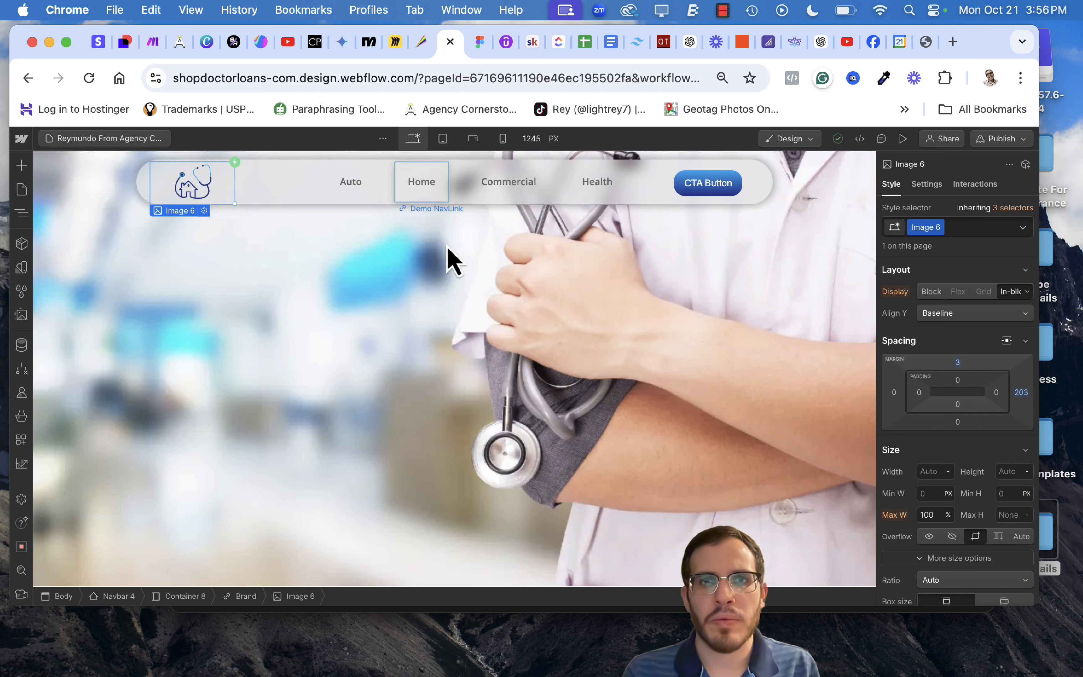